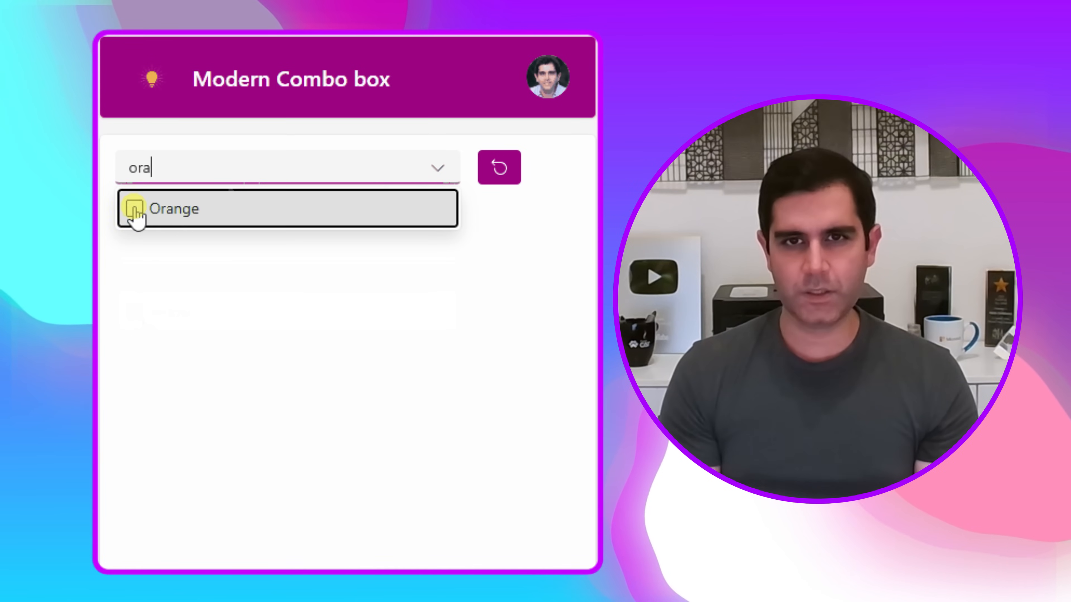
# Step: Filter the color combo box with "blu" and tick the Blue option
pyautogui.moveTo(201, 168); pyautogui.dragTo(106, 168)
pyautogui.write('blu')
pyautogui.click(134, 208)
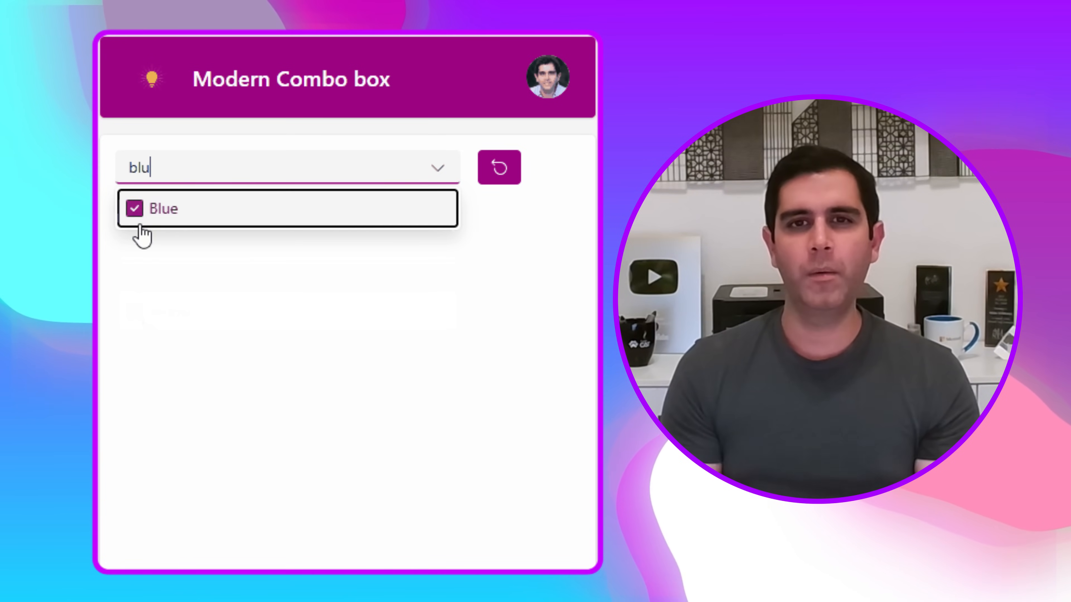
pyautogui.click(140, 254)
# Step: Select Item 774 in the large data set combo box and search its items for 99
pyautogui.click(432, 171)
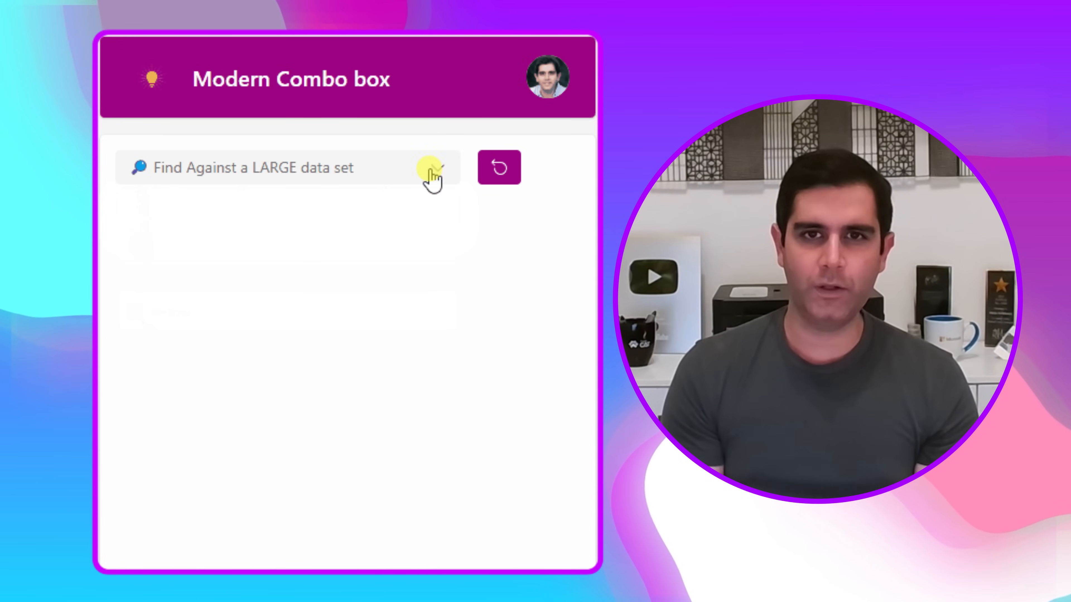
pyautogui.moveTo(453, 198); pyautogui.dragTo(449, 266)
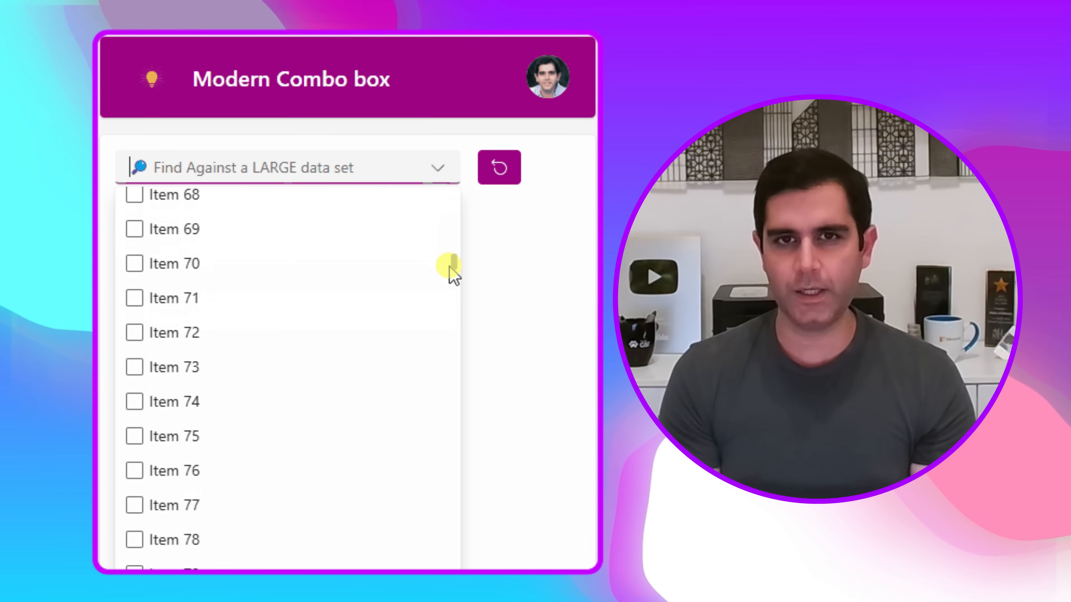
pyautogui.scroll(-20, 287, 393)
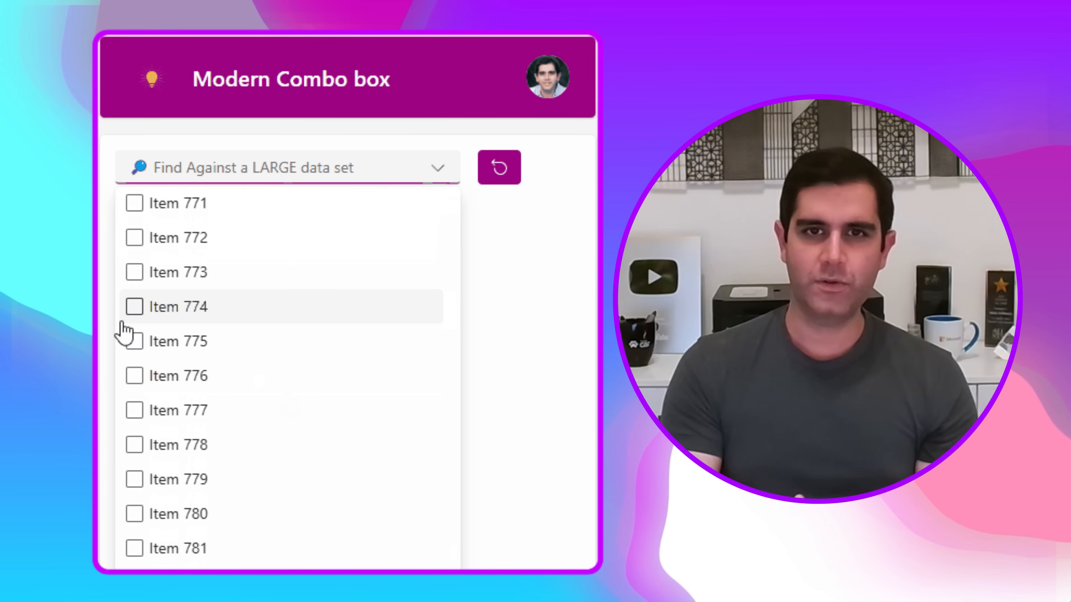
pyautogui.click(134, 311)
pyautogui.click(461, 292)
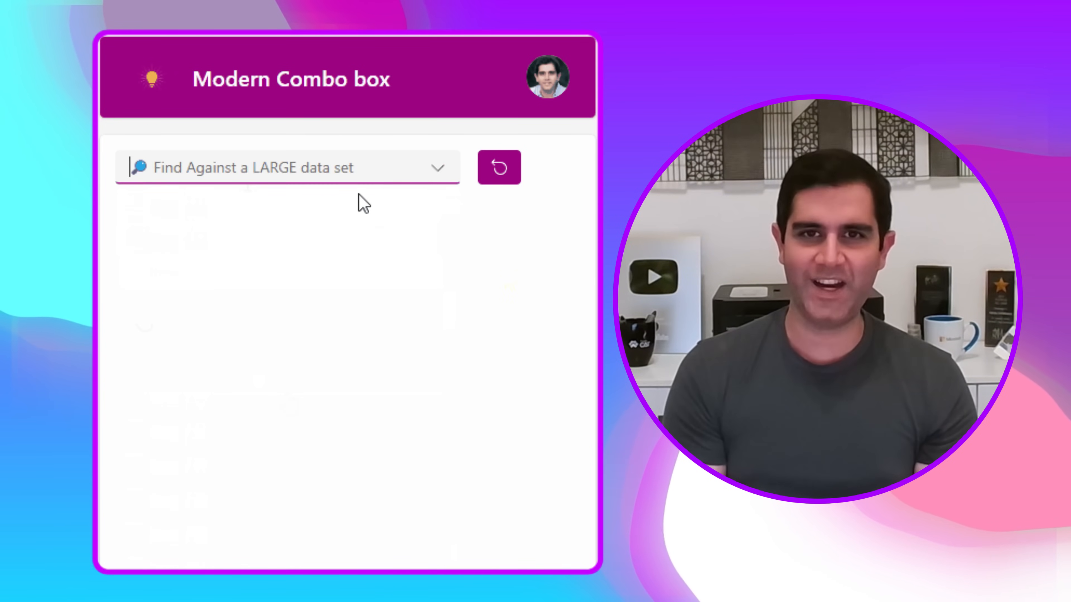
pyautogui.write('99')
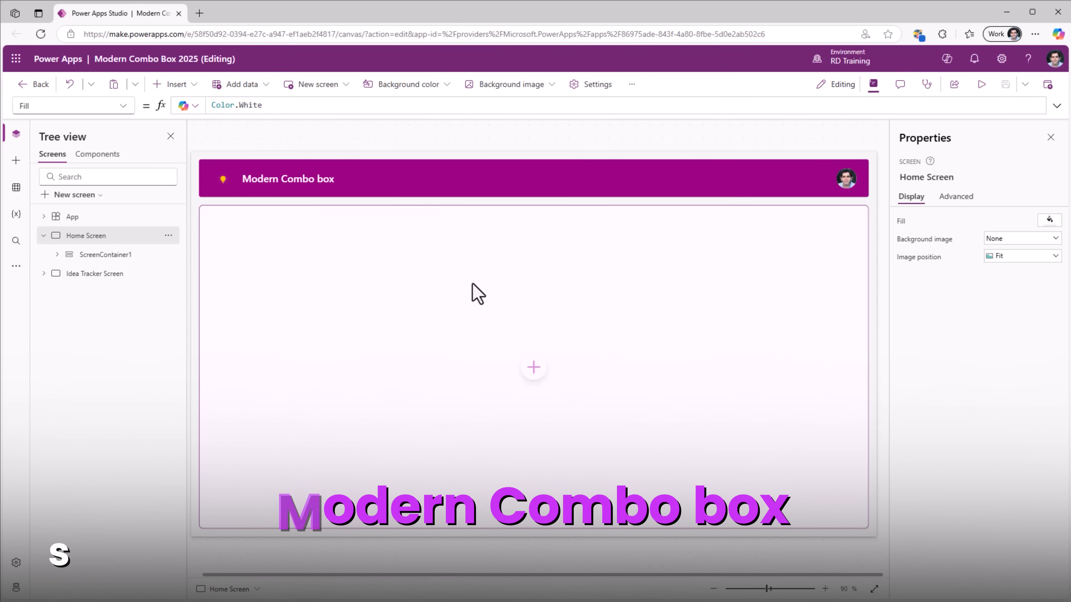
# Step: Search the insertable controls for "combo" and add a modern Combobox to the Home Screen's bottom container
pyautogui.click(15, 160)
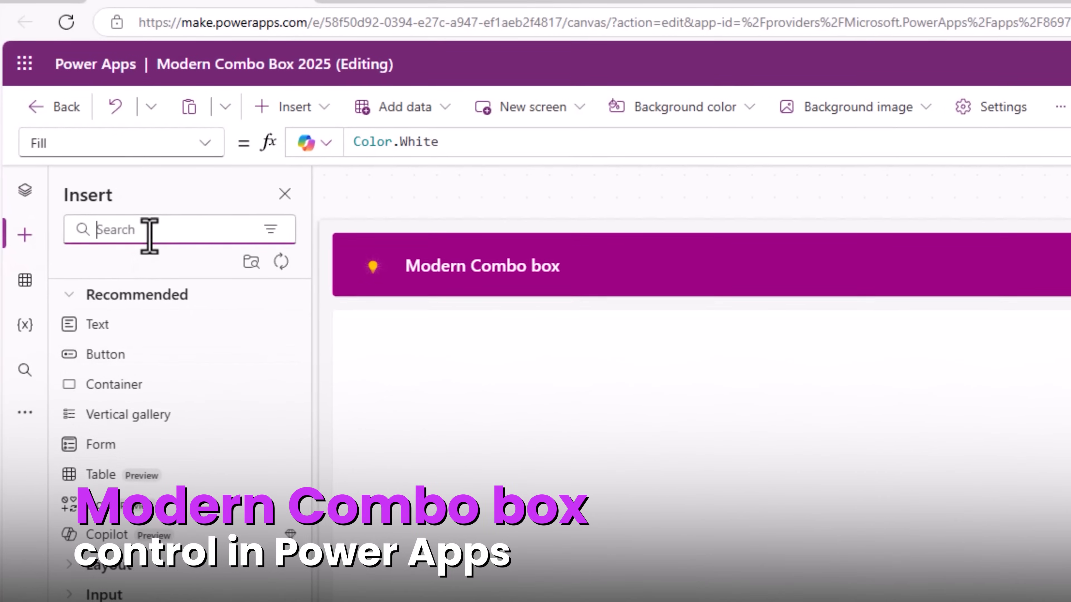
pyautogui.write('combo')
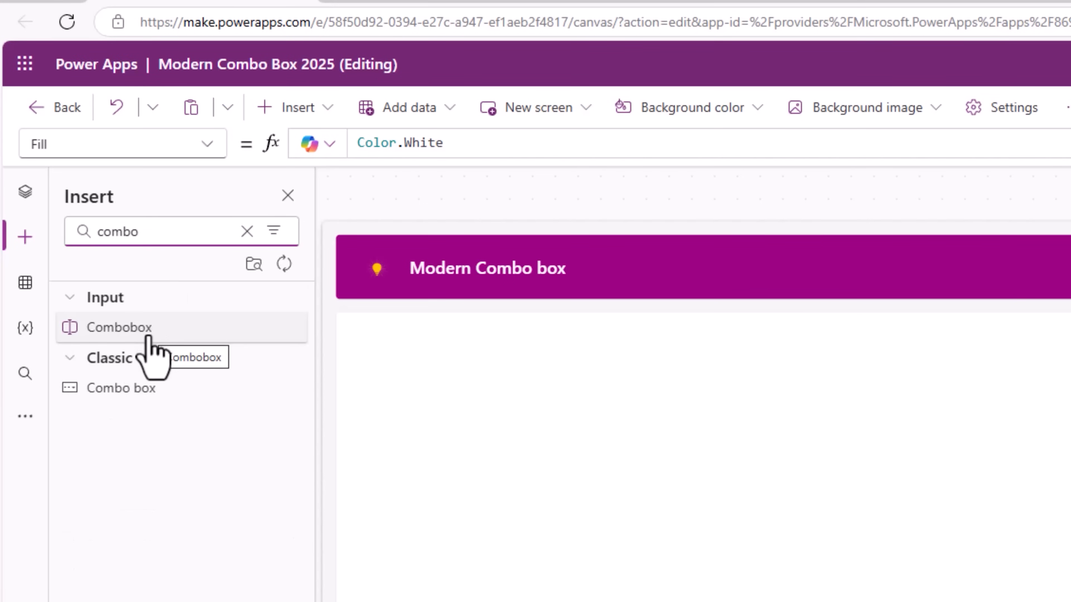
pyautogui.click(114, 335)
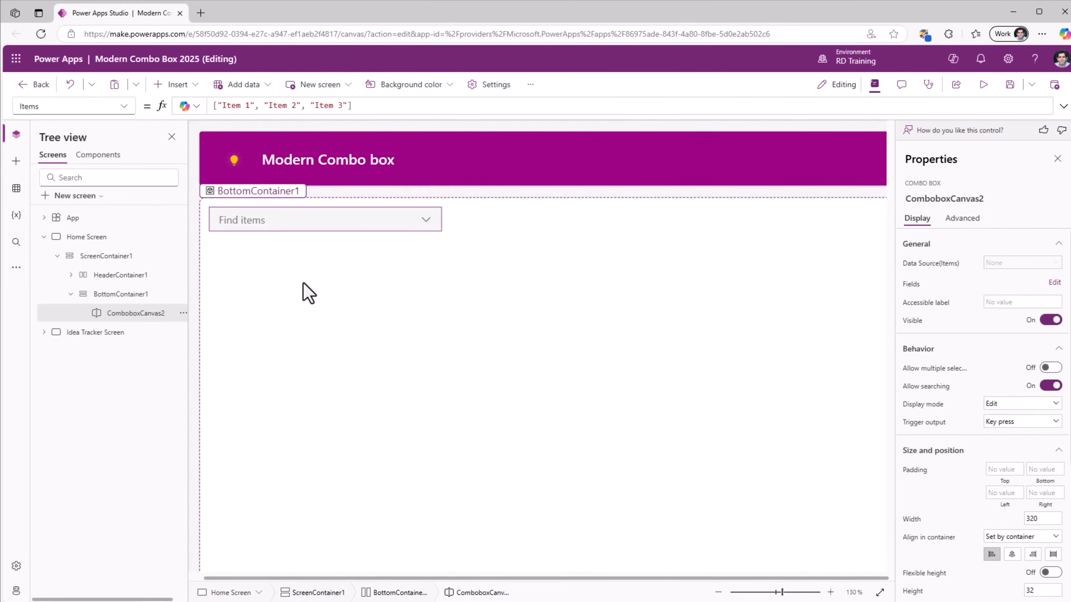
pyautogui.scroll(5, 333, 297)
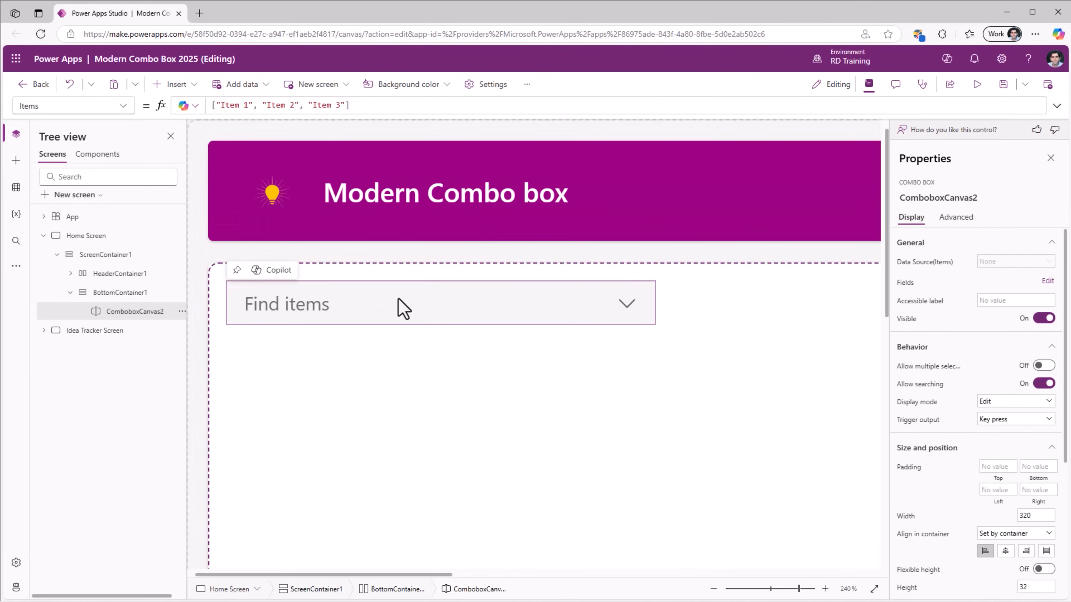
# Step: Check the Modern controls and themes option in the app's update settings
pyautogui.click(485, 84)
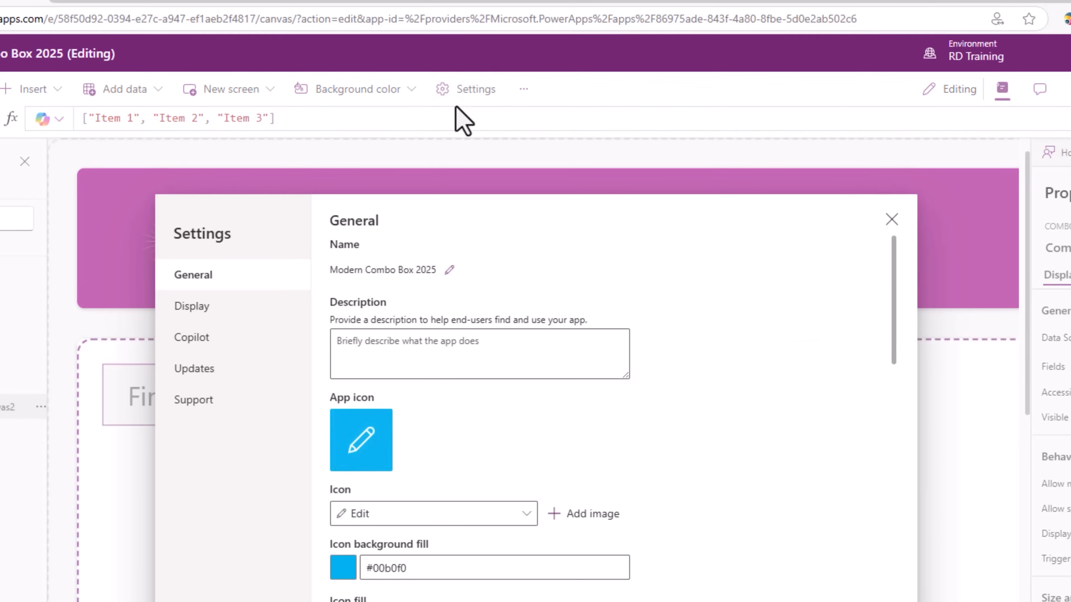
pyautogui.click(248, 372)
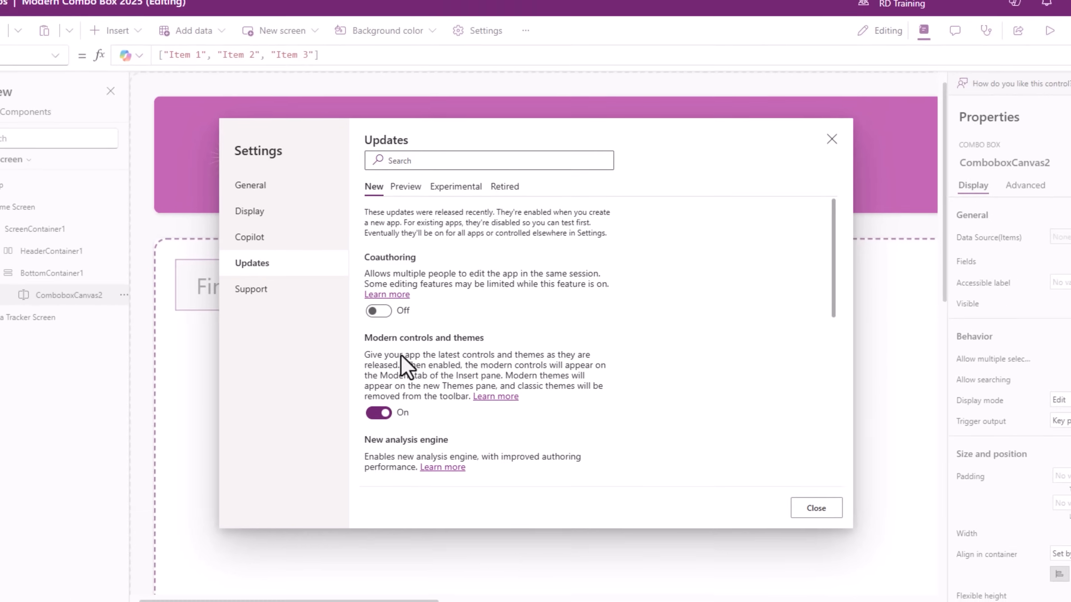
pyautogui.press('Escape')
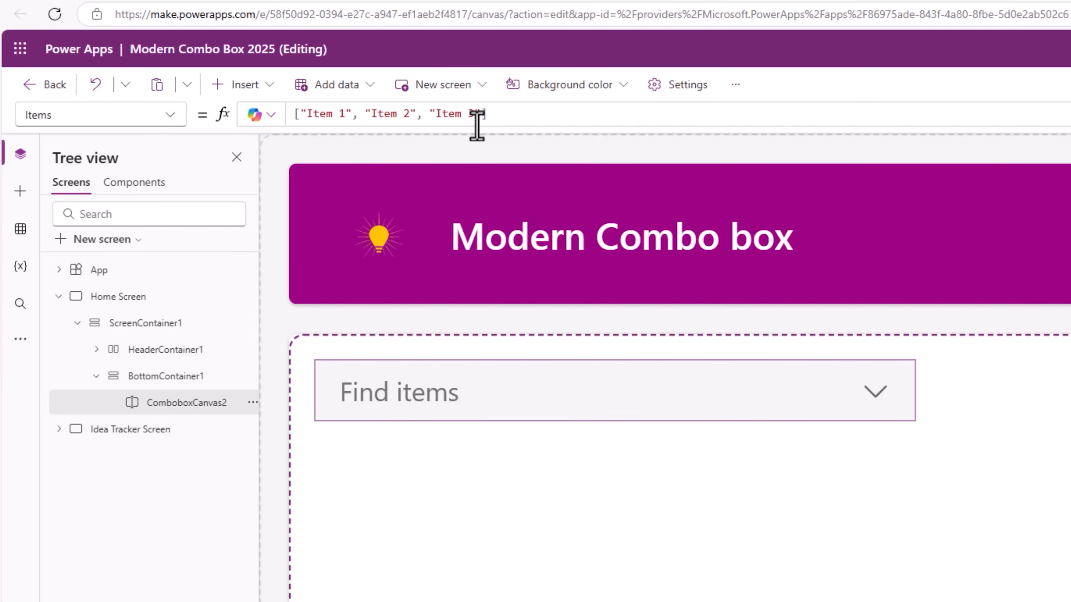
# Step: Set the combo box's Items to ["Red","Blue","Green","Yellow","Purple","Orange","Pink"] and look through its list of choices
pyautogui.click(872, 393)
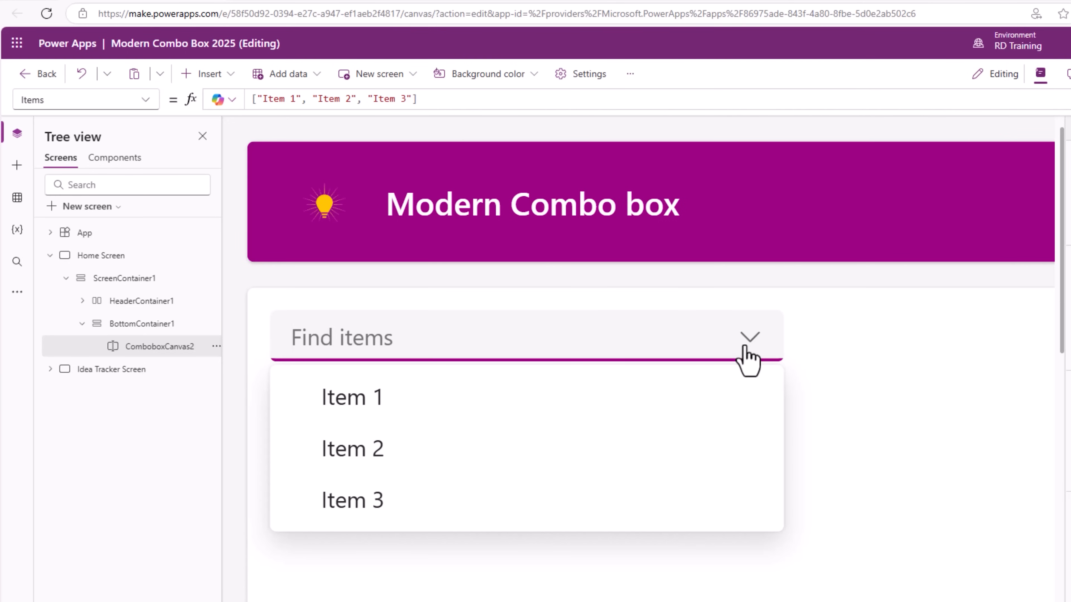
pyautogui.moveTo(417, 100); pyautogui.dragTo(242, 101)
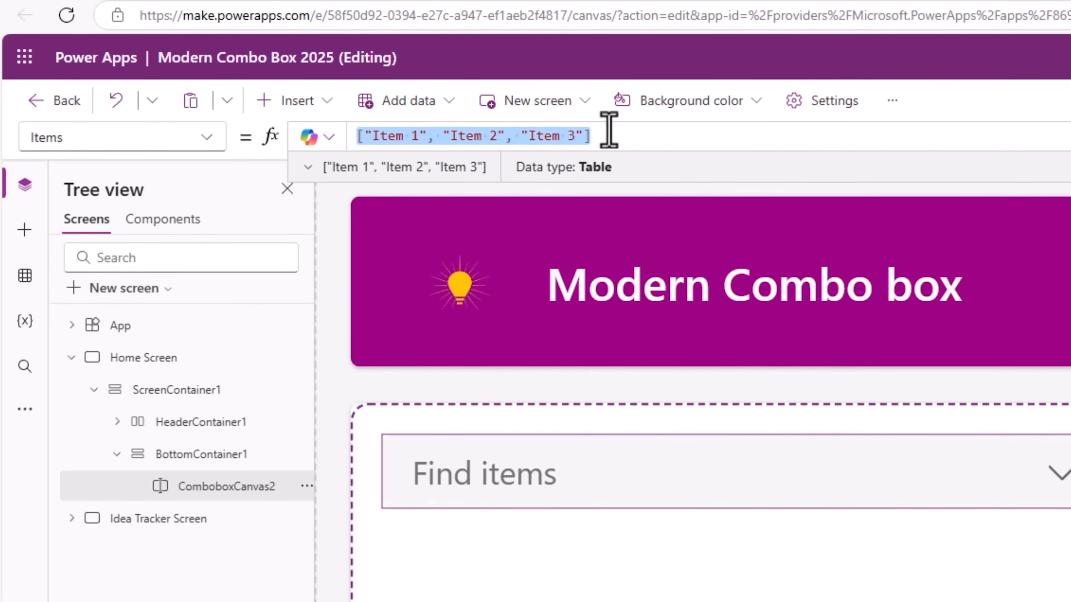
pyautogui.write('["Red","Blue","Green","Yellow","Purple","Orange","Pink"]')
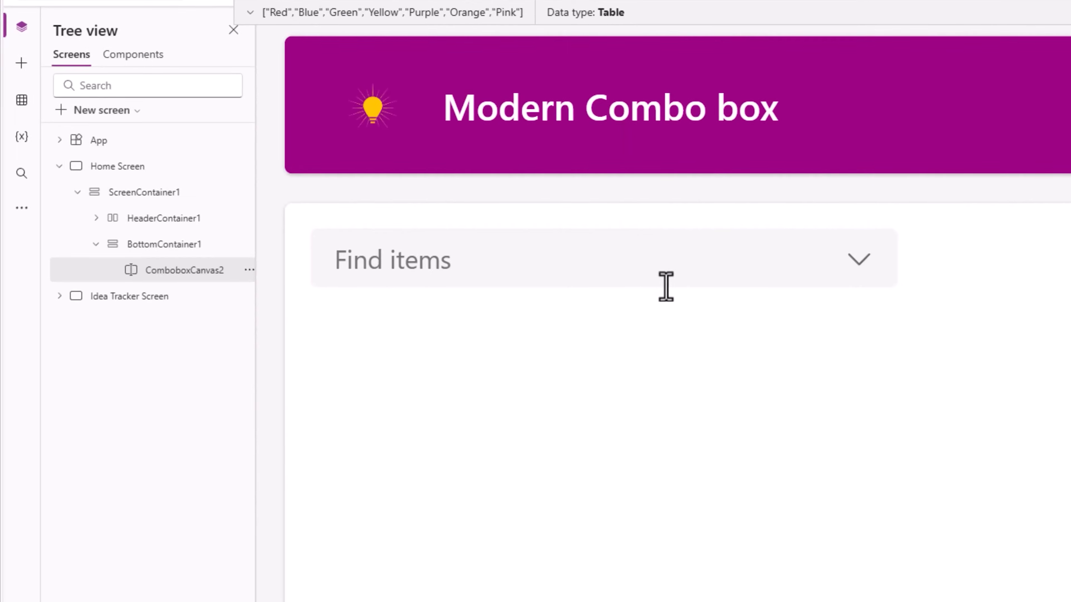
pyautogui.click(666, 285)
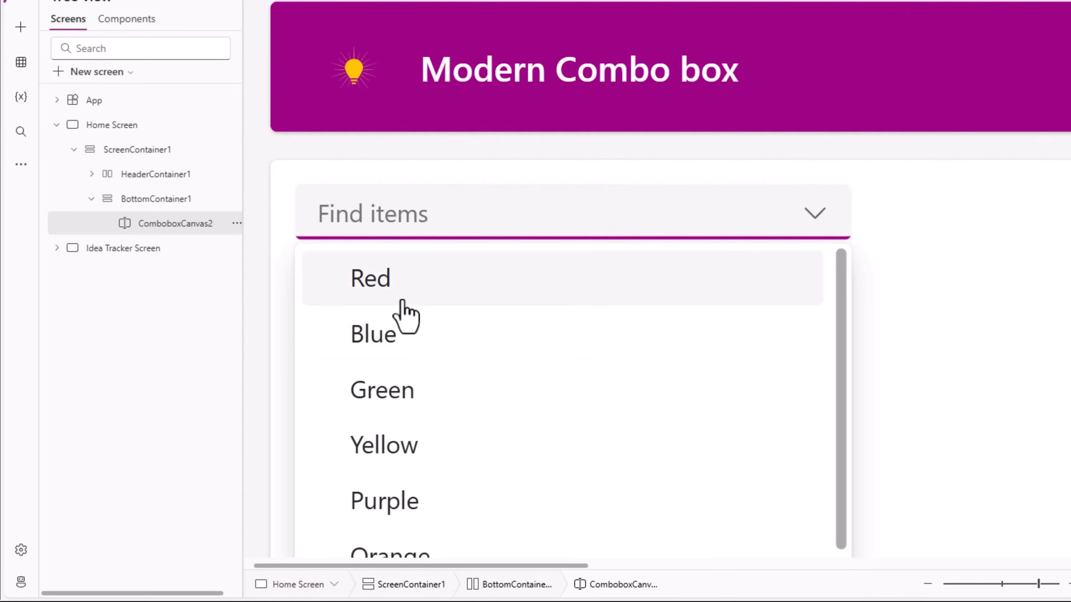
pyautogui.scroll(-3, 413, 401)
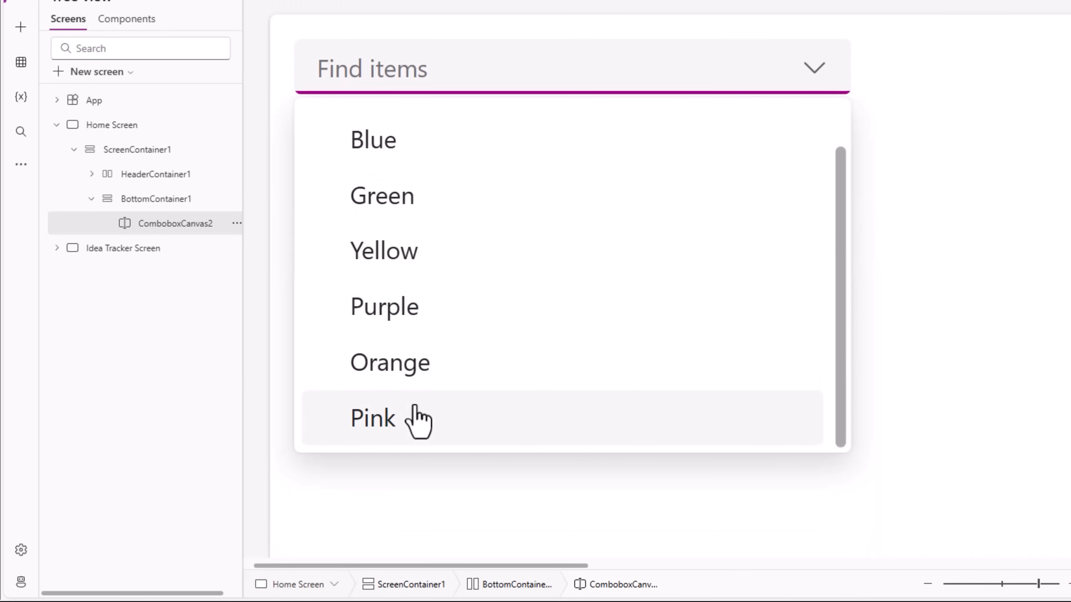
pyautogui.scroll(3, 417, 422)
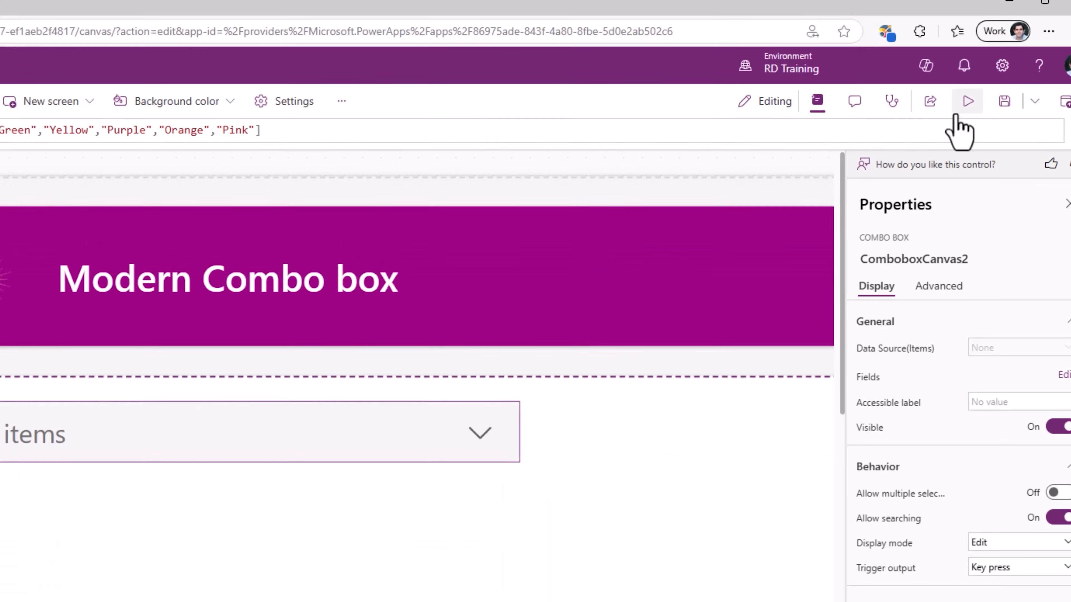
# Step: Preview the app and test single selection in the combo box by picking Green and replacing it with Orange
pyautogui.click(939, 117)
pyautogui.click(148, 185)
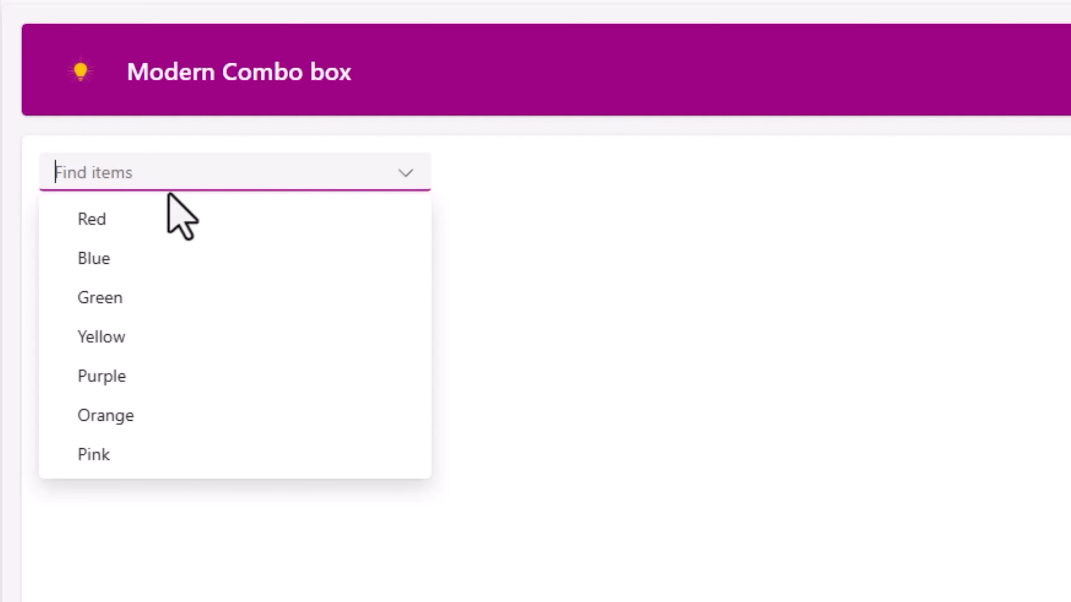
pyautogui.click(134, 301)
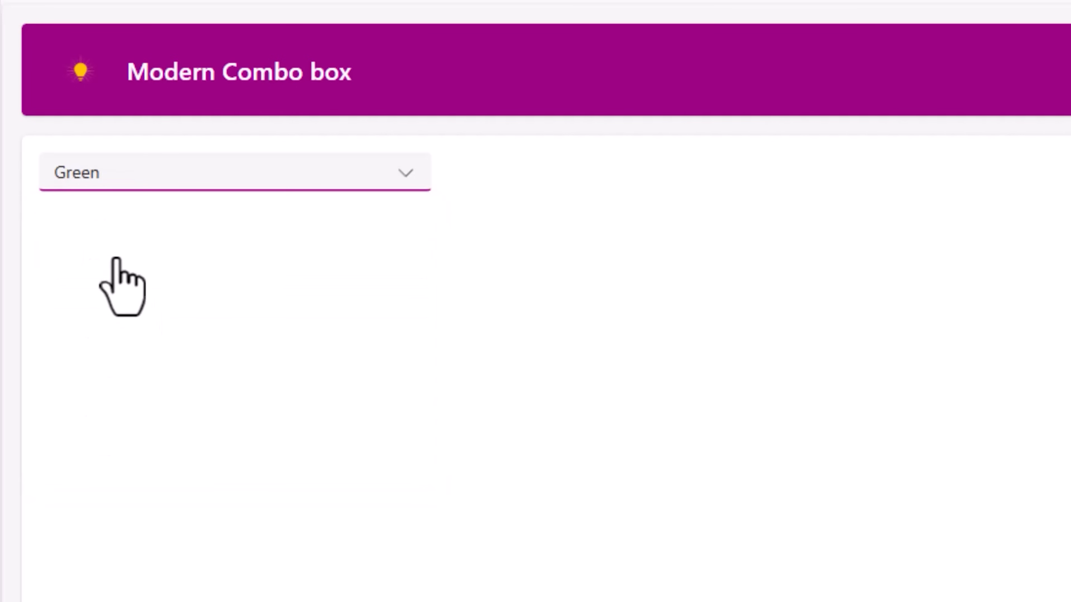
pyautogui.click(84, 194)
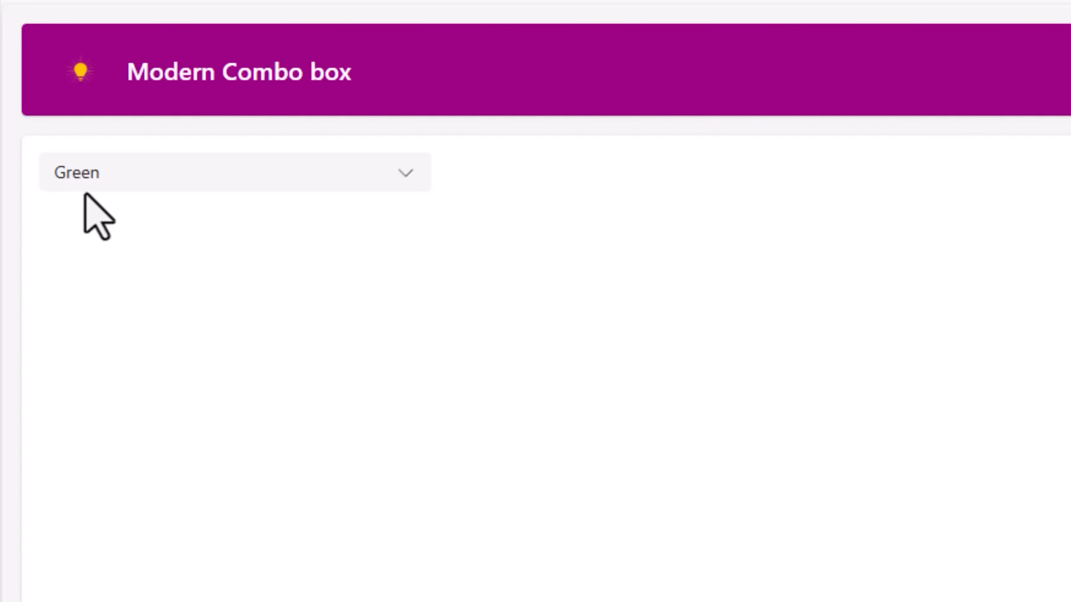
pyautogui.click(143, 186)
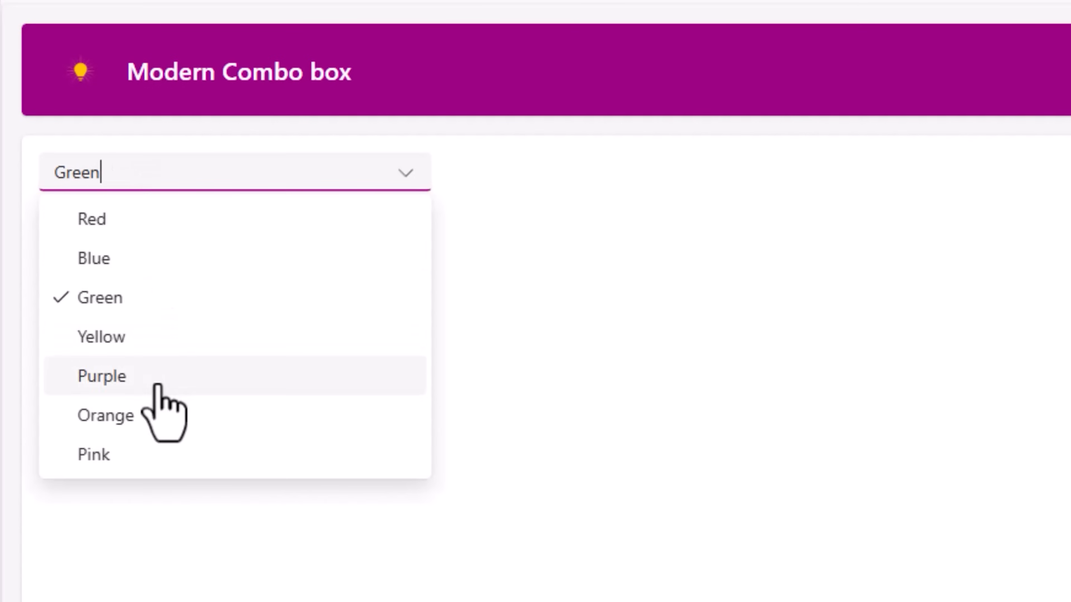
pyautogui.click(156, 417)
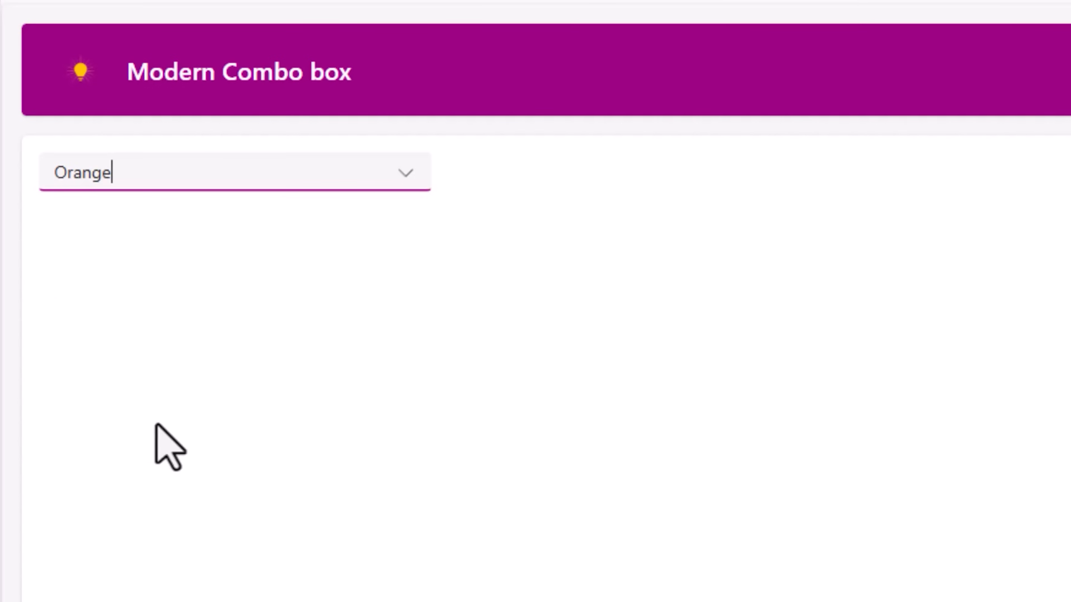
# Step: Clear the Orange selection from the combo box in the preview
pyautogui.click(135, 186)
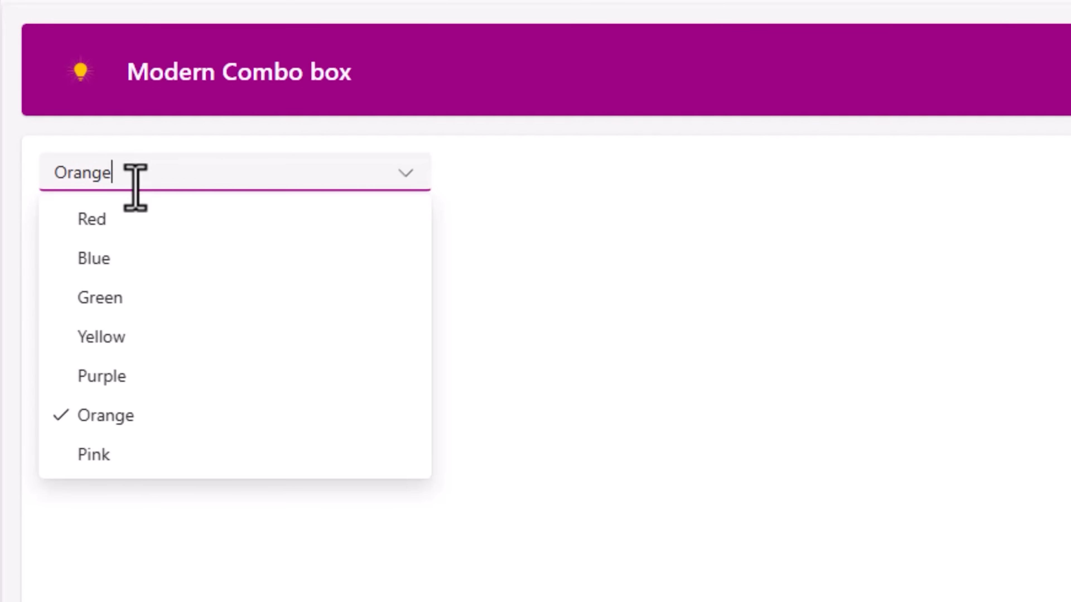
pyautogui.moveTo(136, 186); pyautogui.dragTo(3, 192)
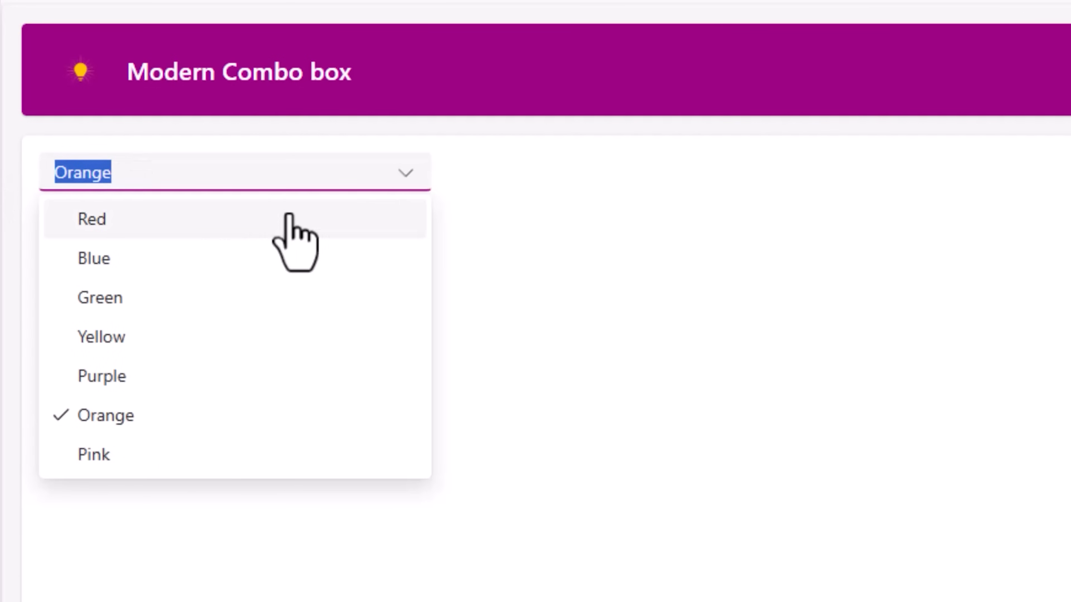
pyautogui.press('BackSpace')
pyautogui.click(222, 140)
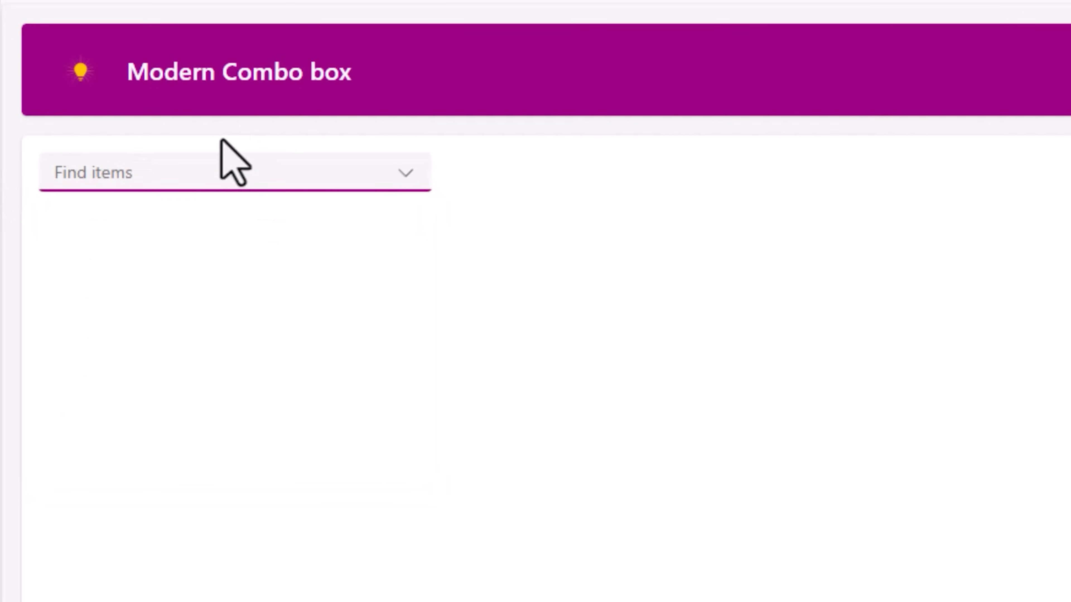
# Step: Search the combo box for "ora", select Orange and return to editing the app
pyautogui.click(83, 183)
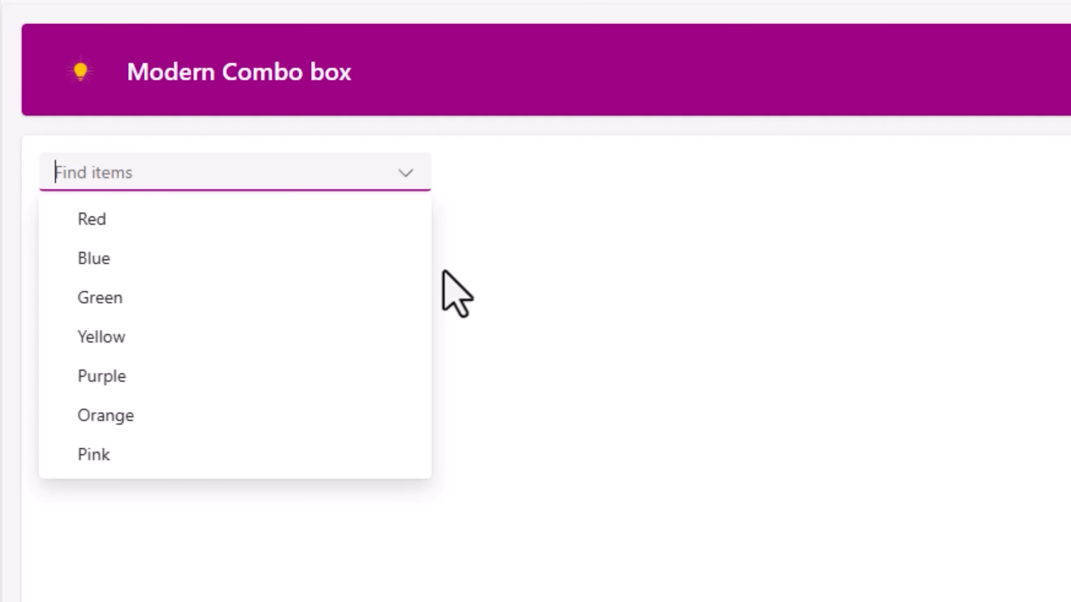
pyautogui.write('ora')
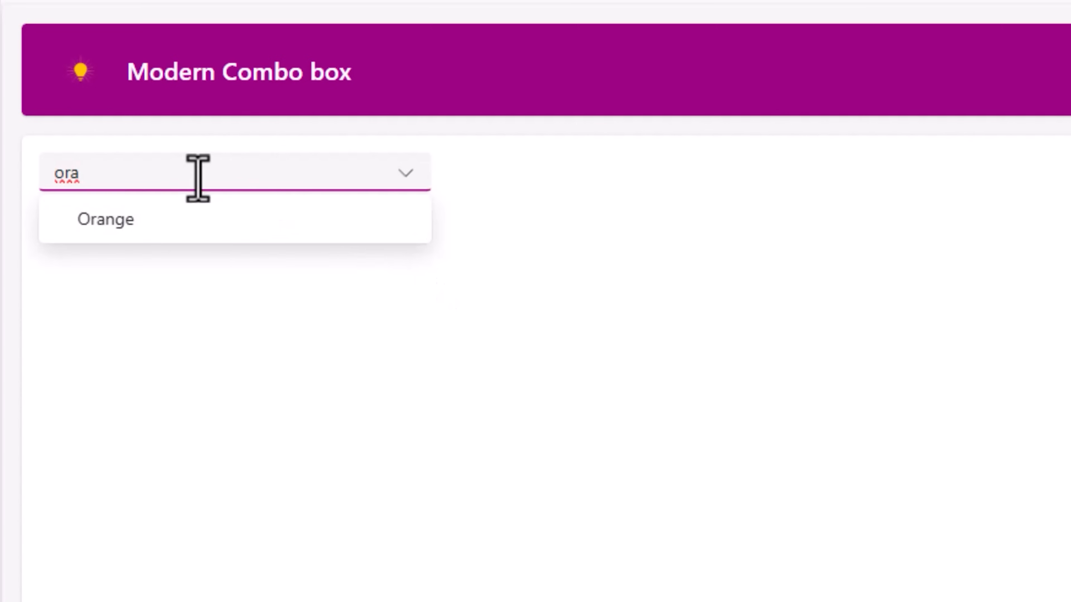
pyautogui.click(138, 225)
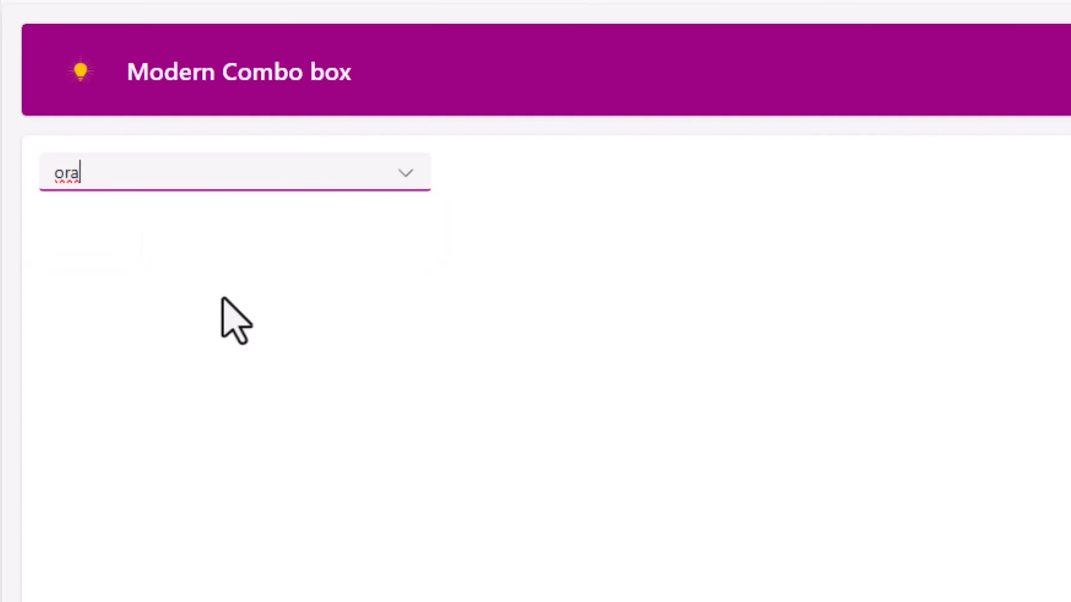
pyautogui.click(202, 262)
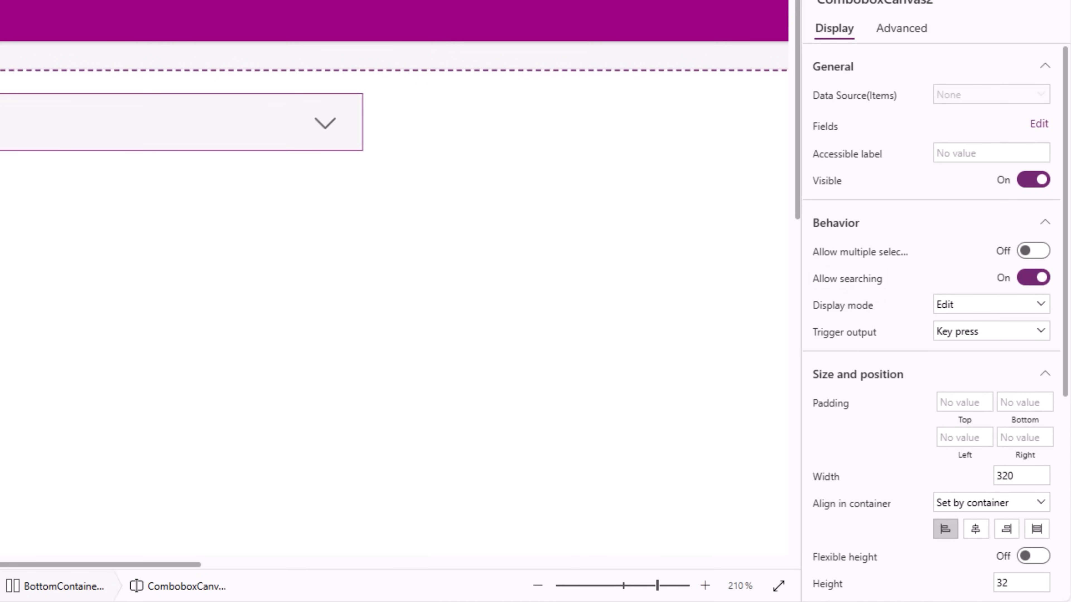
# Step: Turn off Allow searching for the combo box and test it in the preview by selecting Green
pyautogui.click(1035, 279)
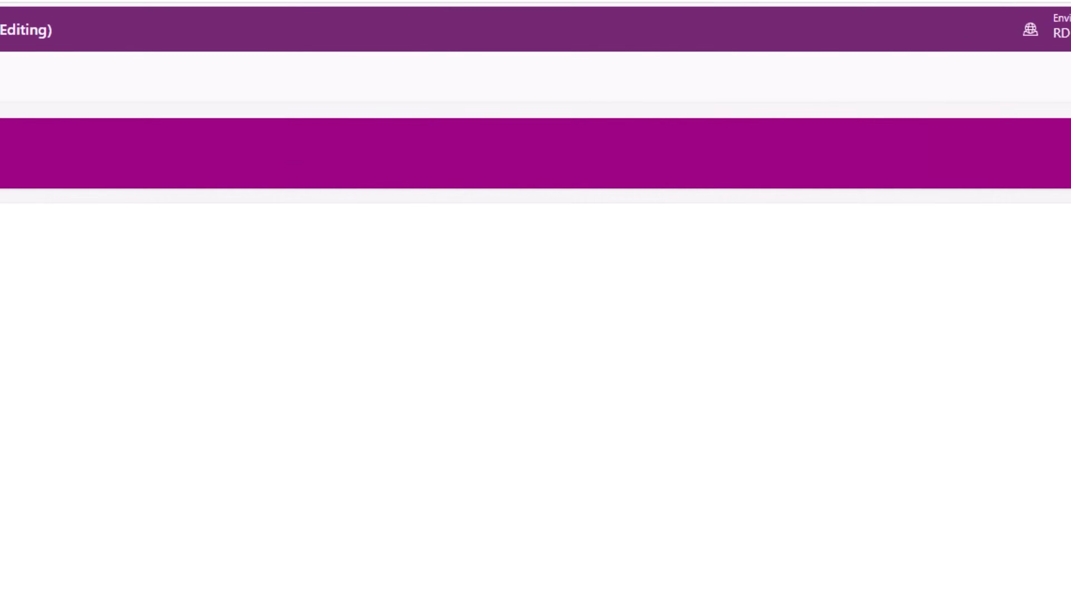
pyautogui.click(137, 167)
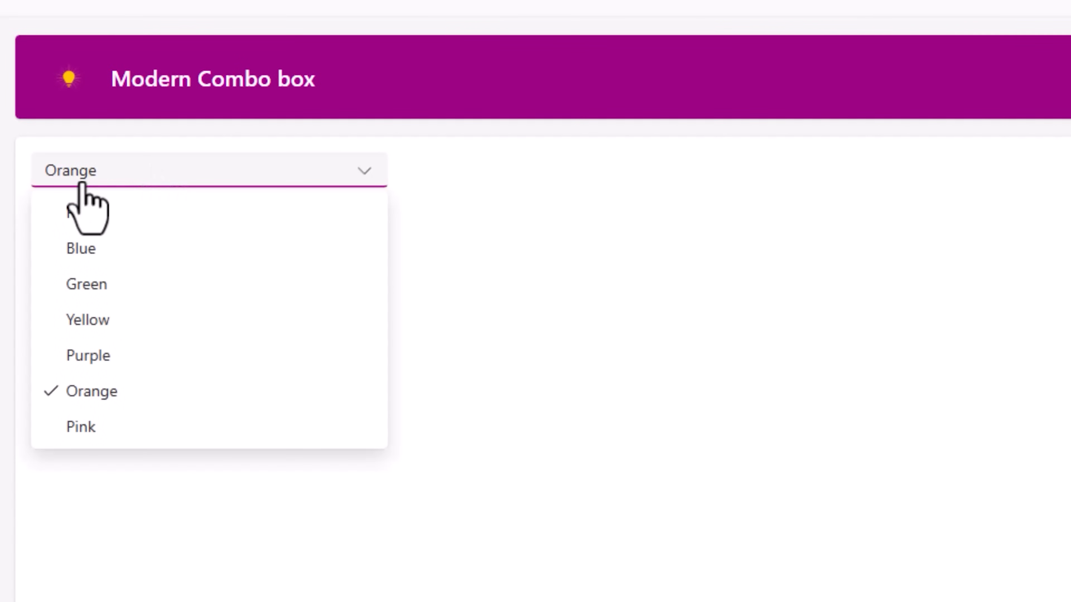
pyautogui.click(101, 286)
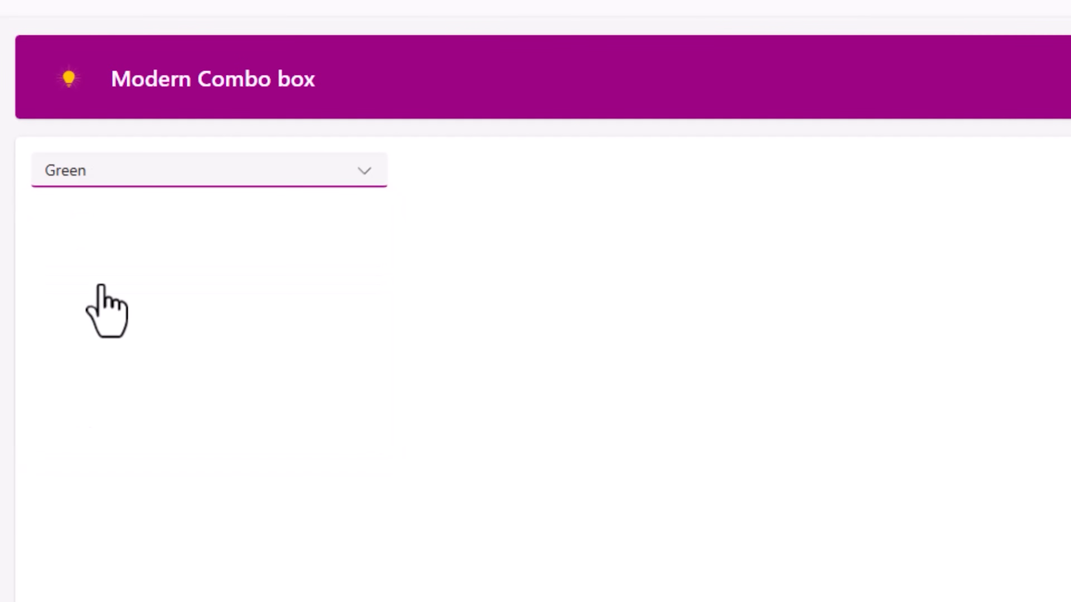
pyautogui.click(108, 185)
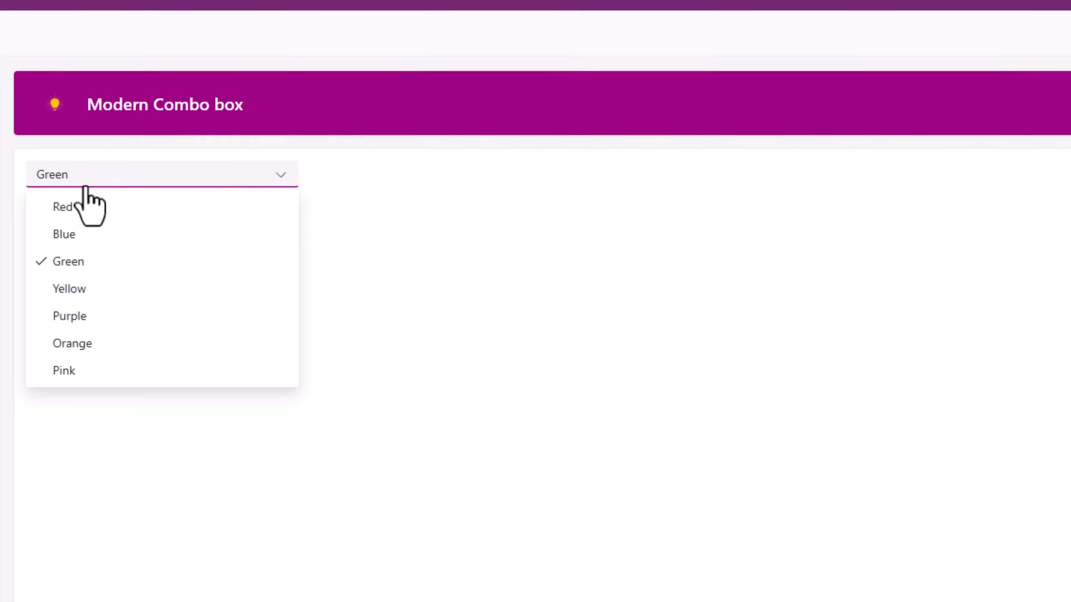
# Step: Return to editing, turn on Allow multiple selection for the combo box and preview the app
pyautogui.press('Escape')
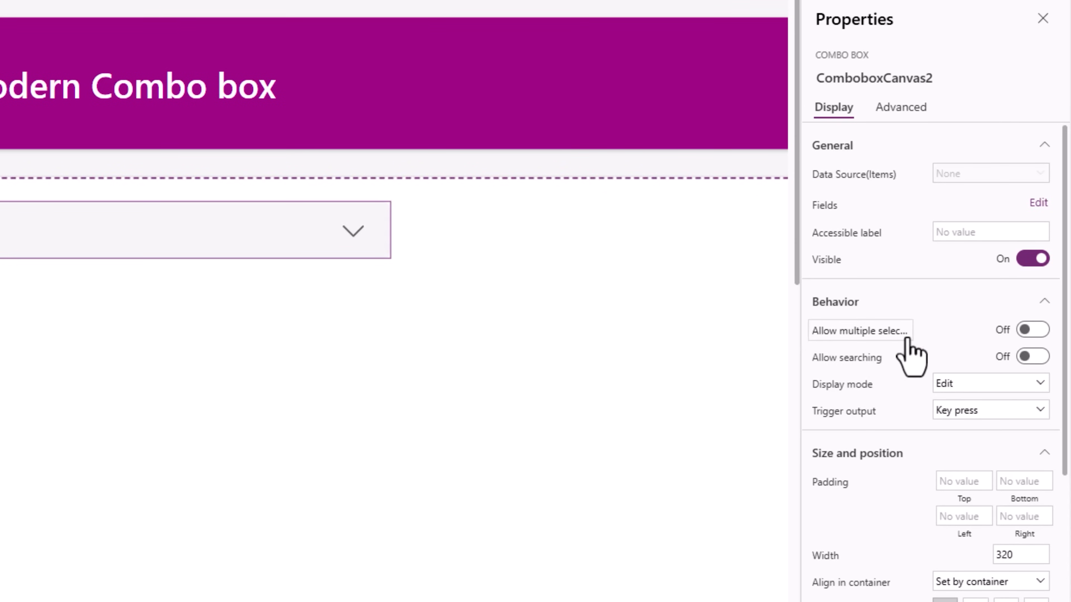
pyautogui.click(1028, 331)
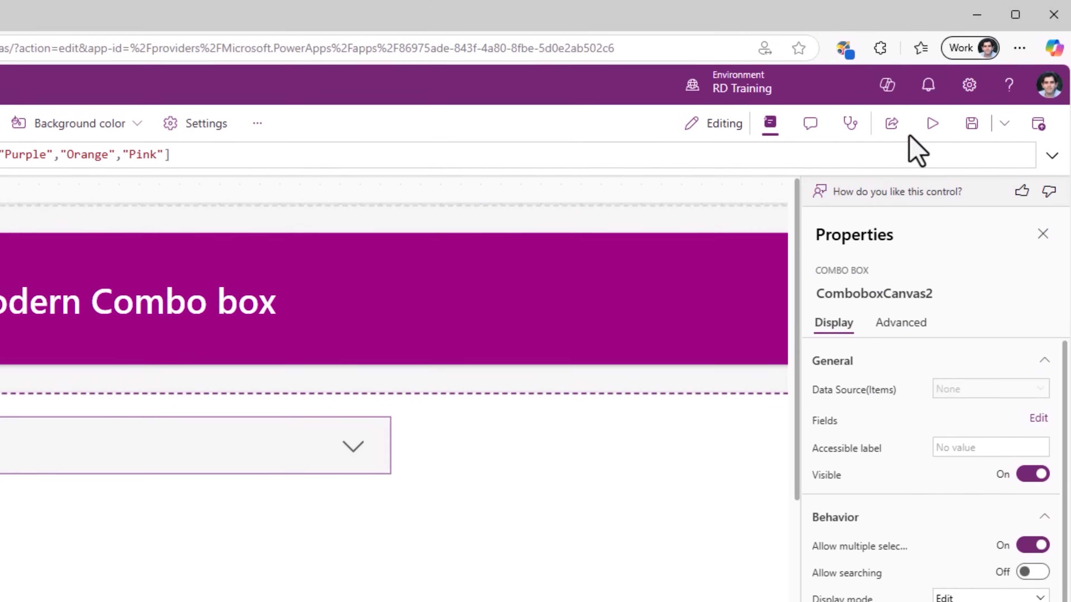
pyautogui.click(930, 122)
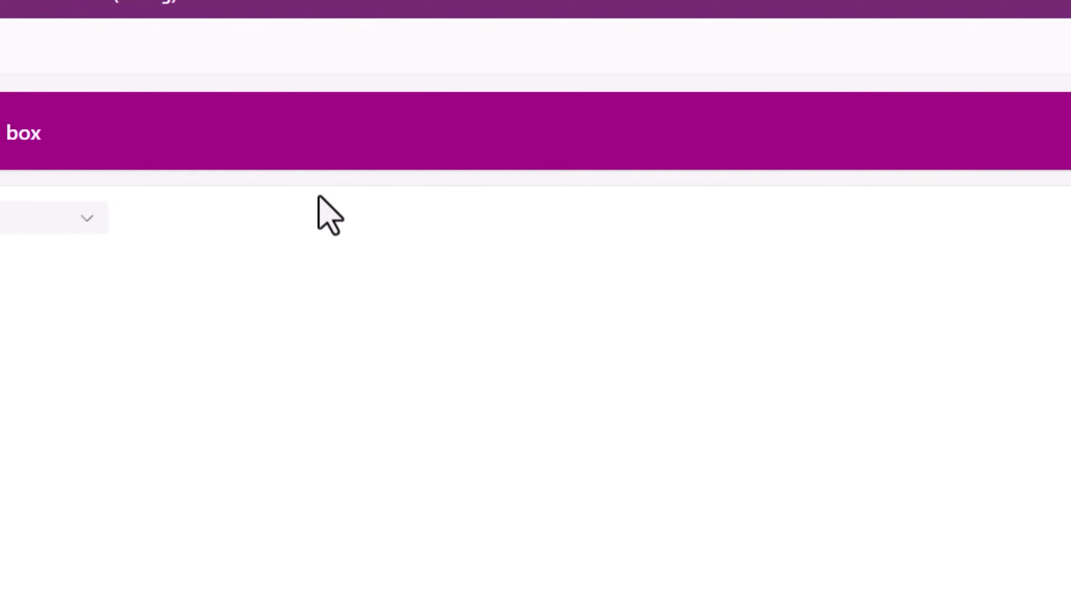
# Step: Test multiple selection by adding Yellow and Orange, removing Green, adding and removing Blue, and selecting Red and Green
pyautogui.click(351, 182)
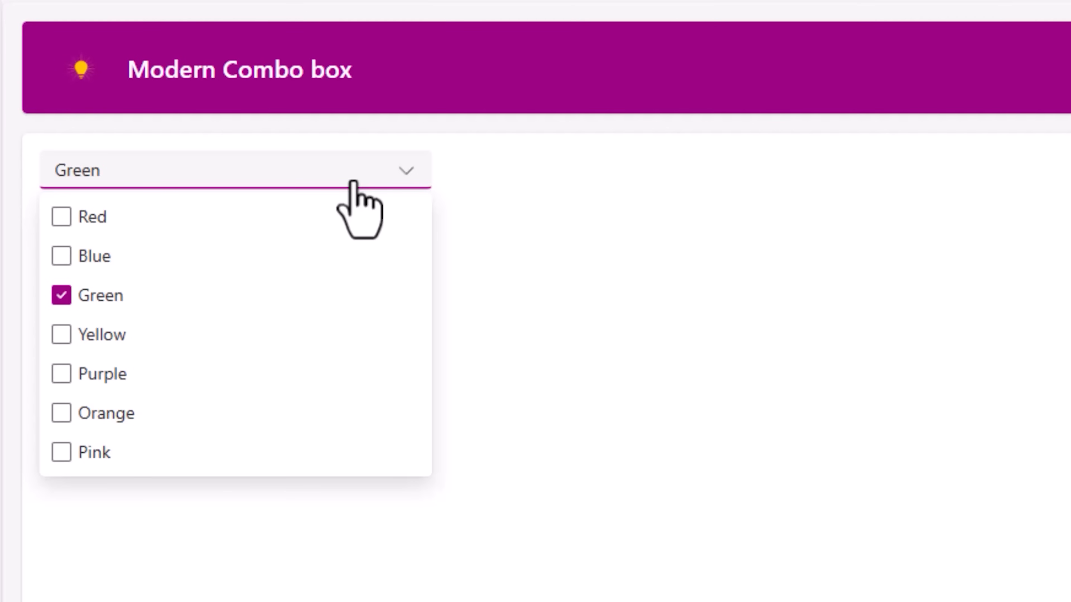
pyautogui.click(65, 350)
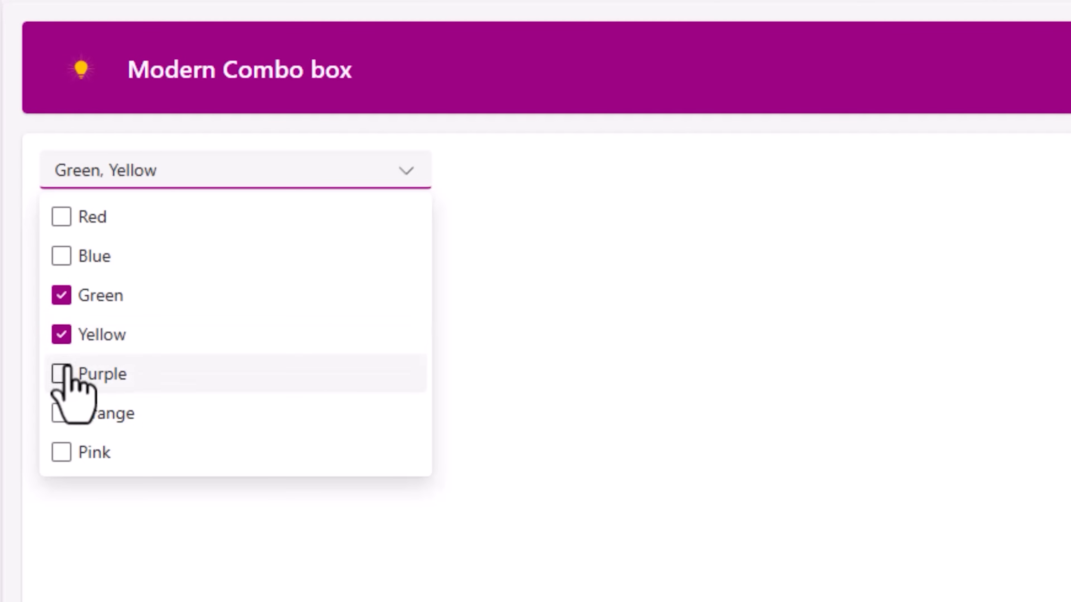
pyautogui.click(67, 421)
pyautogui.click(67, 302)
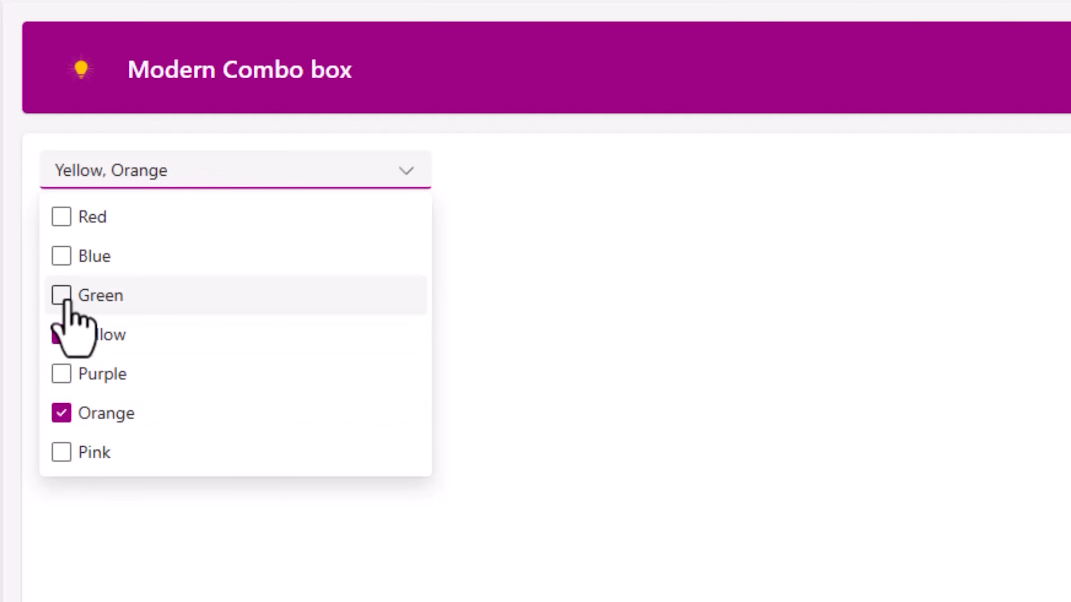
pyautogui.click(63, 261)
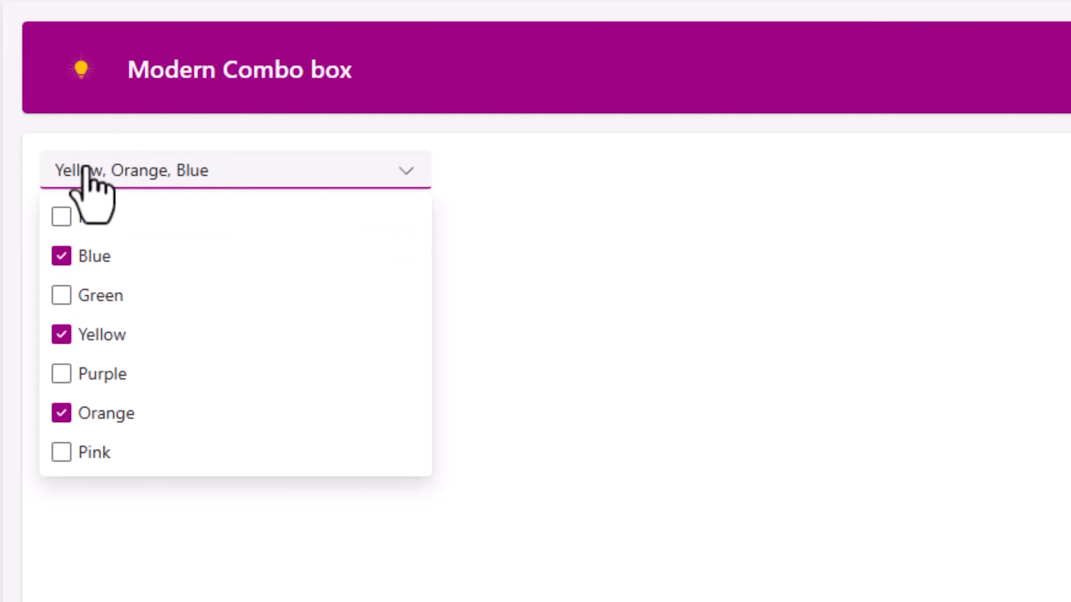
pyautogui.click(64, 255)
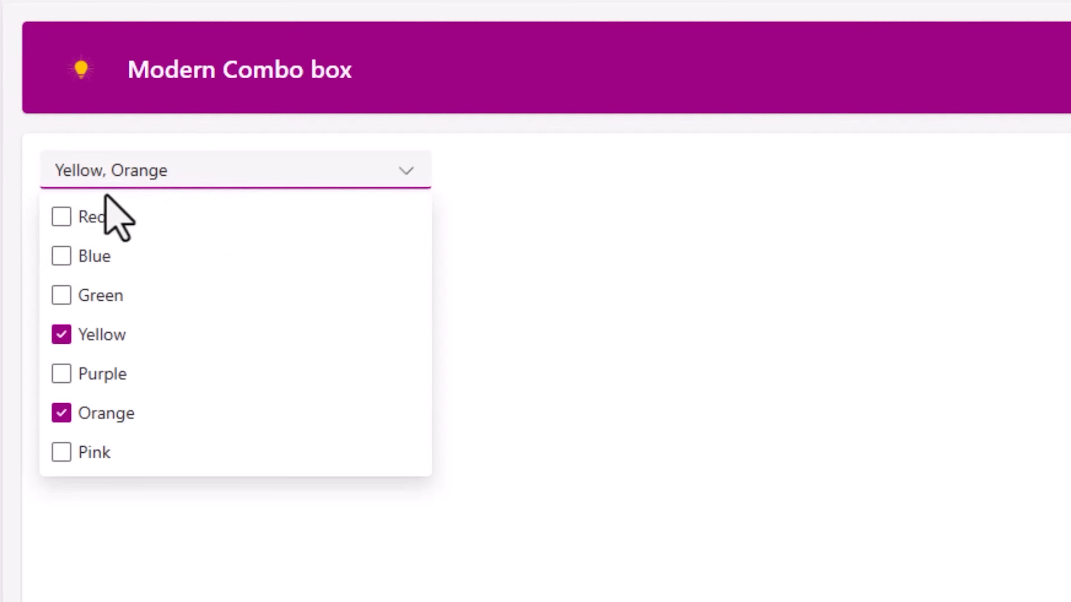
pyautogui.click(61, 217)
pyautogui.click(61, 295)
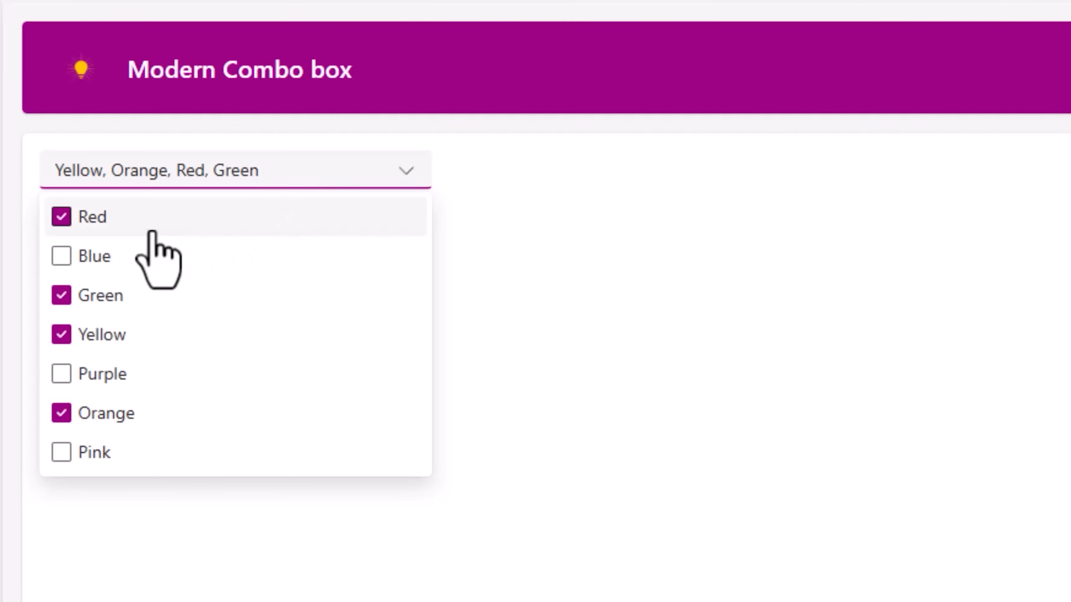
# Step: Deselect Red, Green, Yellow and Orange in the combo box and collapse its list
pyautogui.click(90, 219)
pyautogui.click(92, 297)
pyautogui.click(101, 336)
pyautogui.click(108, 414)
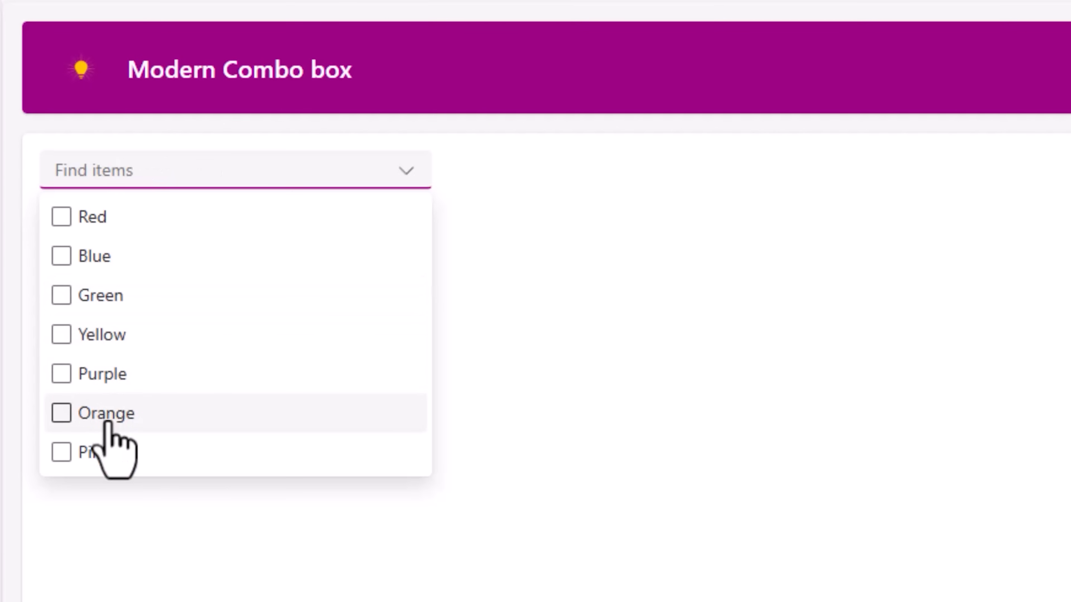
pyautogui.click(504, 297)
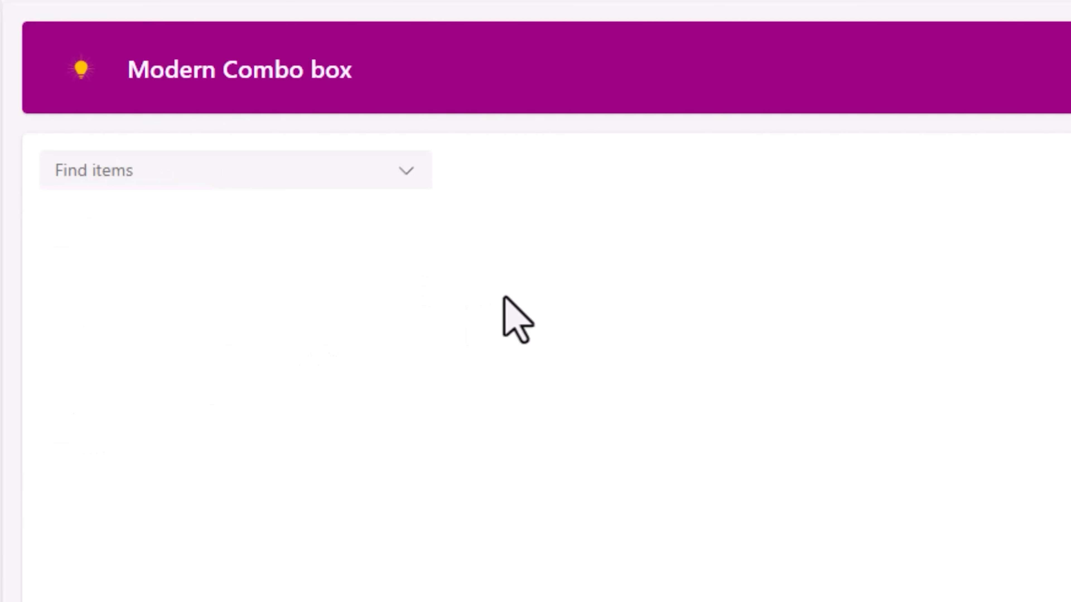
# Step: Turn on Allow searching for the combo box, search it for "pi" in the preview and select Pink
pyautogui.click(329, 174)
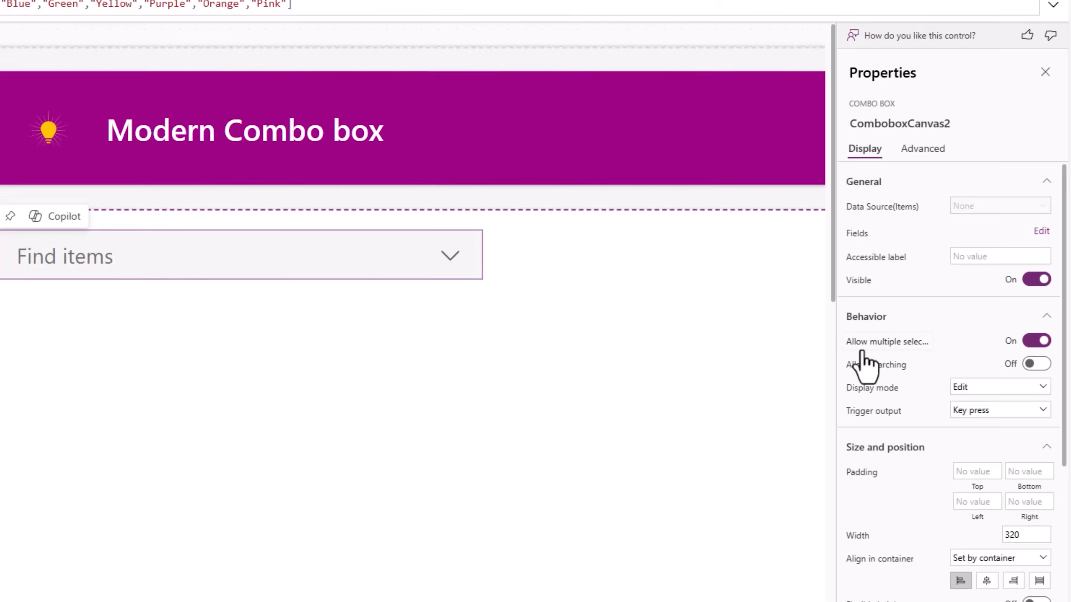
pyautogui.click(1042, 366)
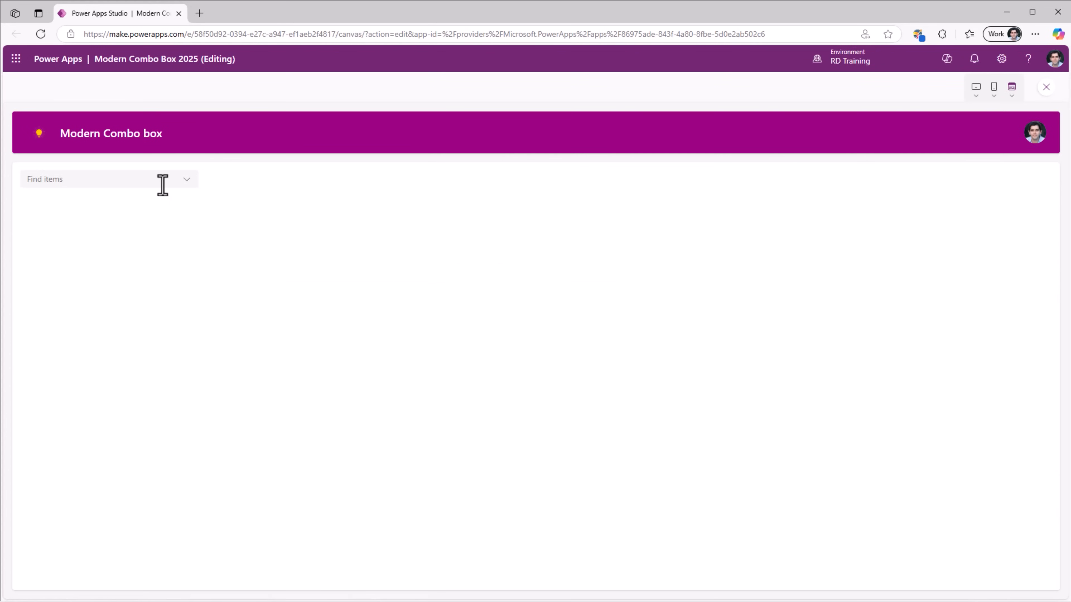
pyautogui.click(163, 185)
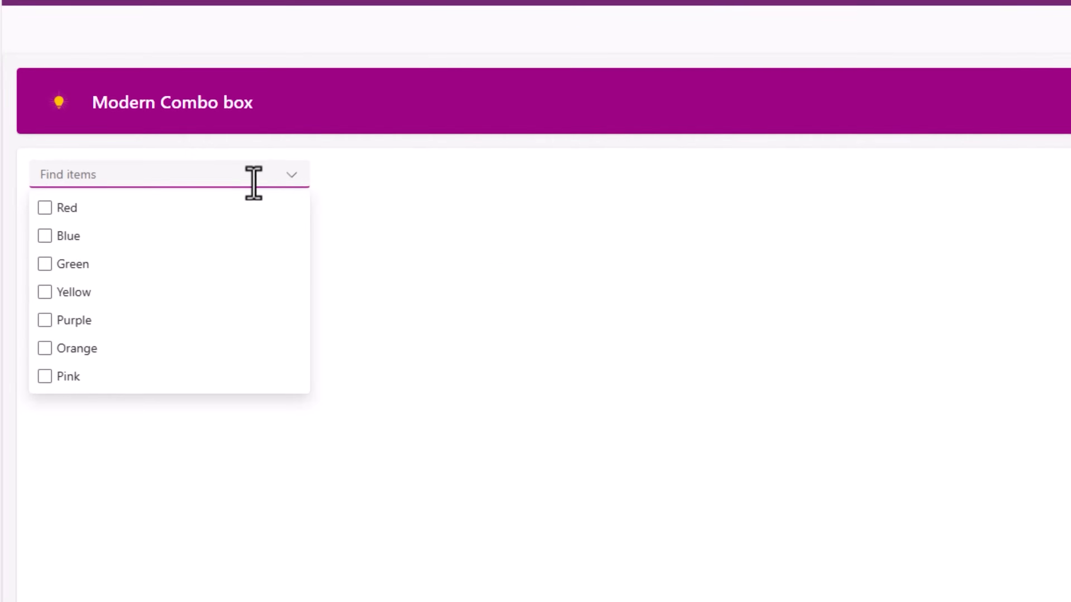
pyautogui.write('pi')
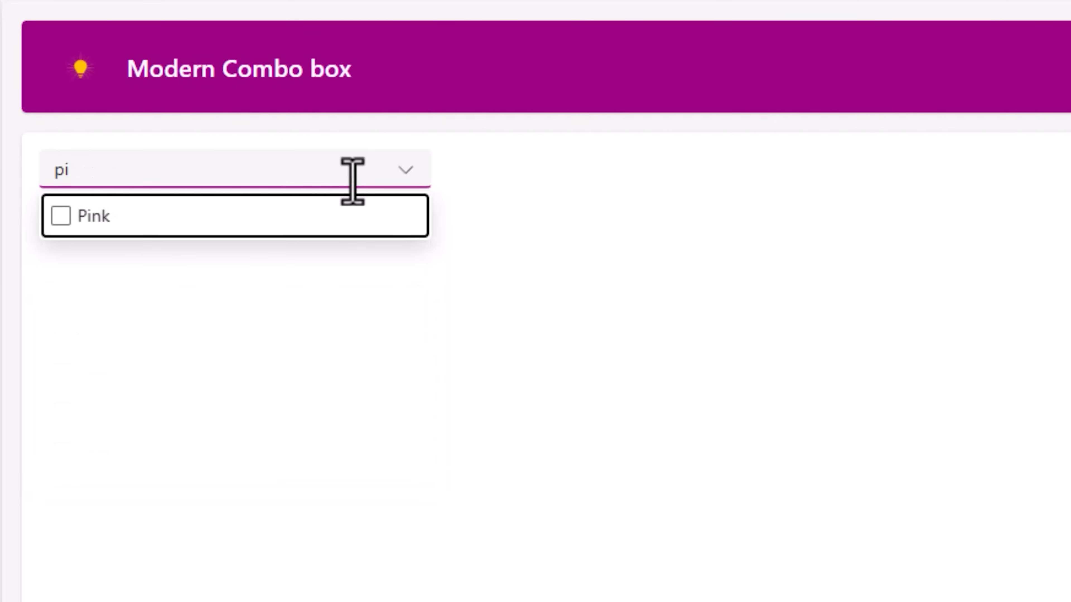
pyautogui.click(62, 217)
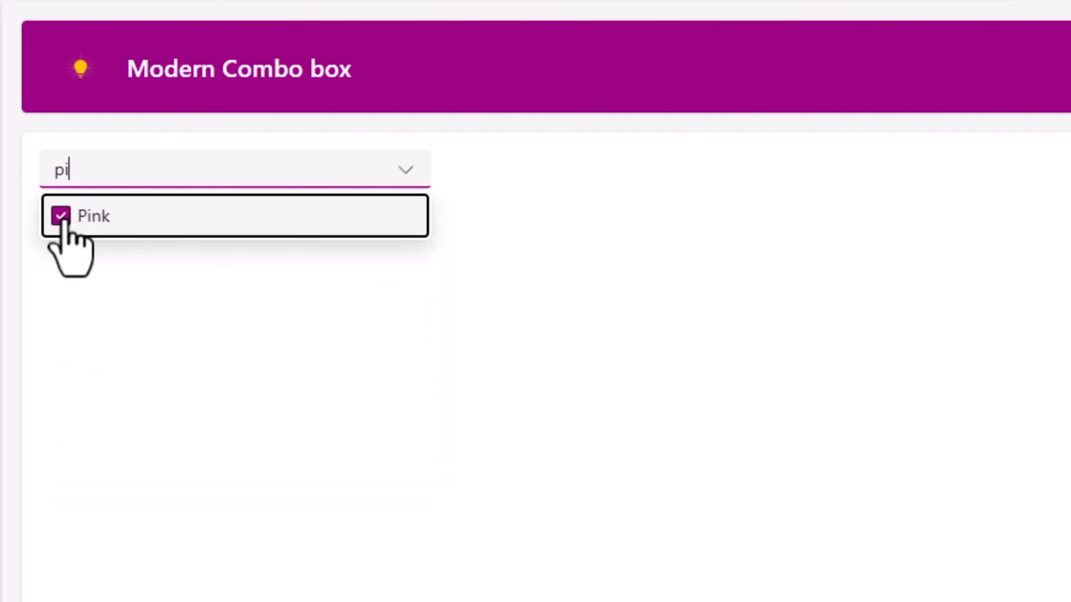
pyautogui.click(137, 265)
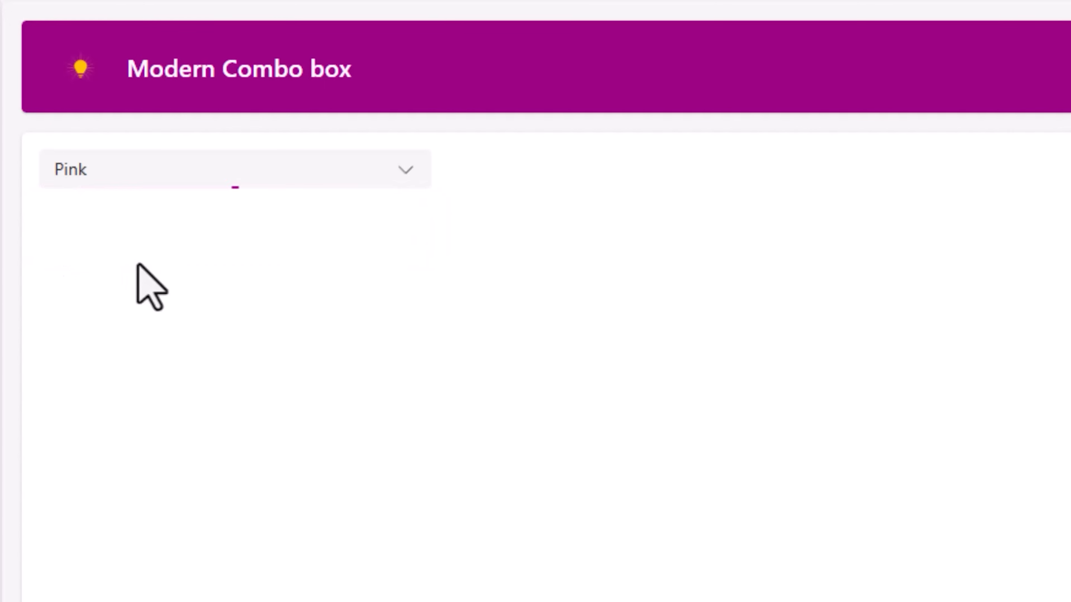
# Step: Add Green and Purple to the combo box selection from the full list
pyautogui.click(81, 177)
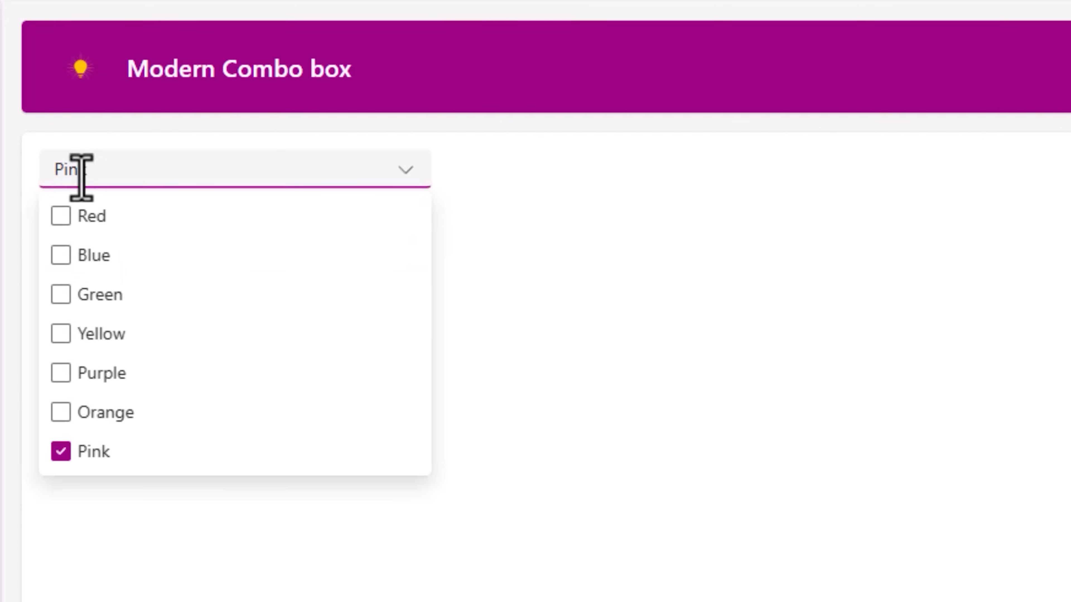
pyautogui.click(61, 293)
pyautogui.click(66, 380)
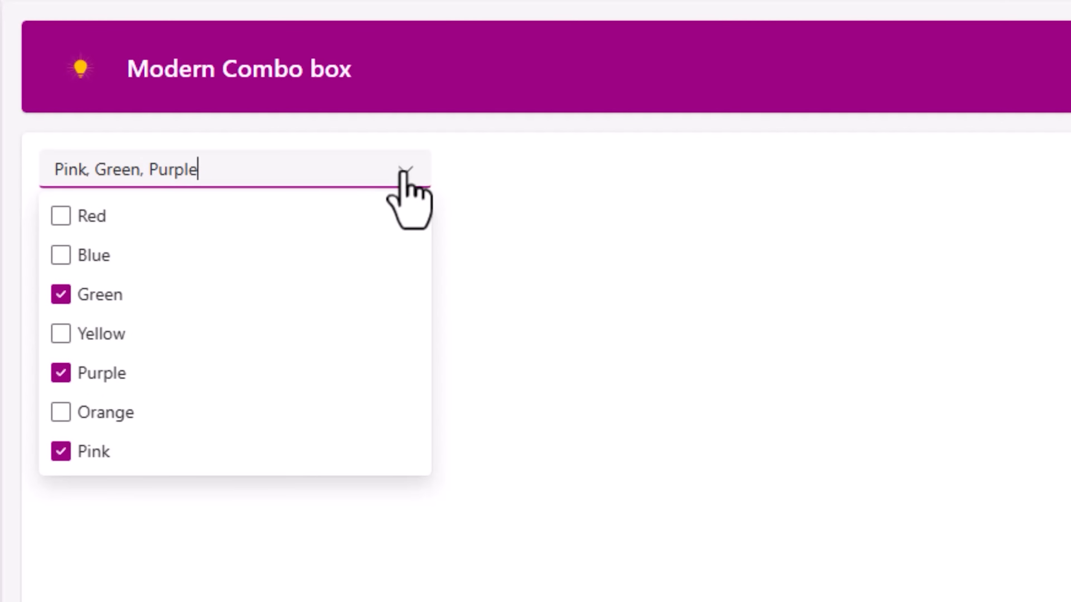
# Step: Try to search for "bl" by appending it to the selected colors, and remove the added letters
pyautogui.write('bl')
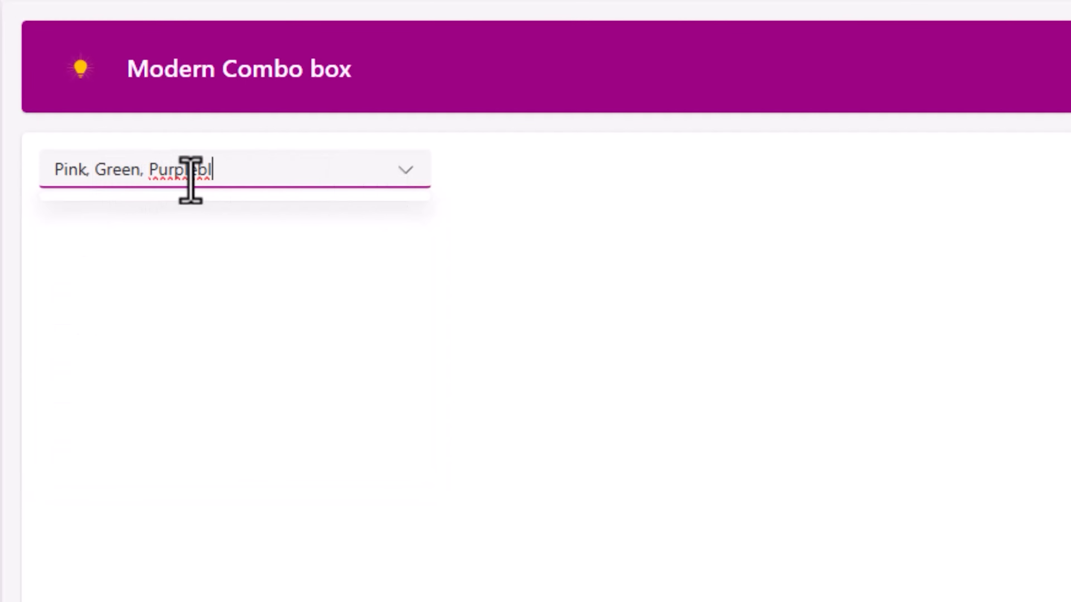
pyautogui.moveTo(248, 171); pyautogui.dragTo(45, 171)
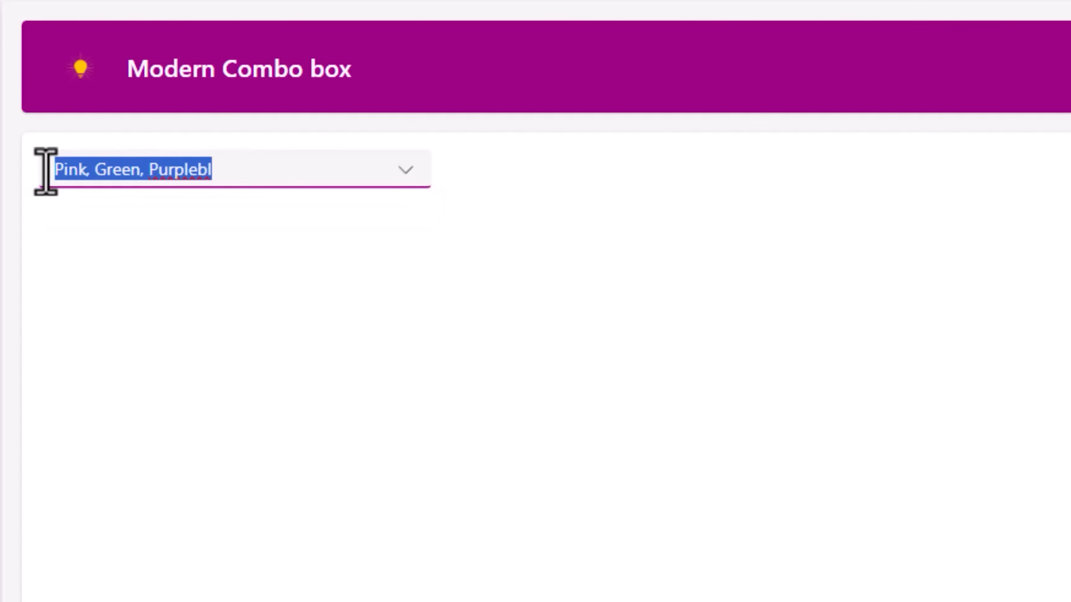
pyautogui.click(167, 170)
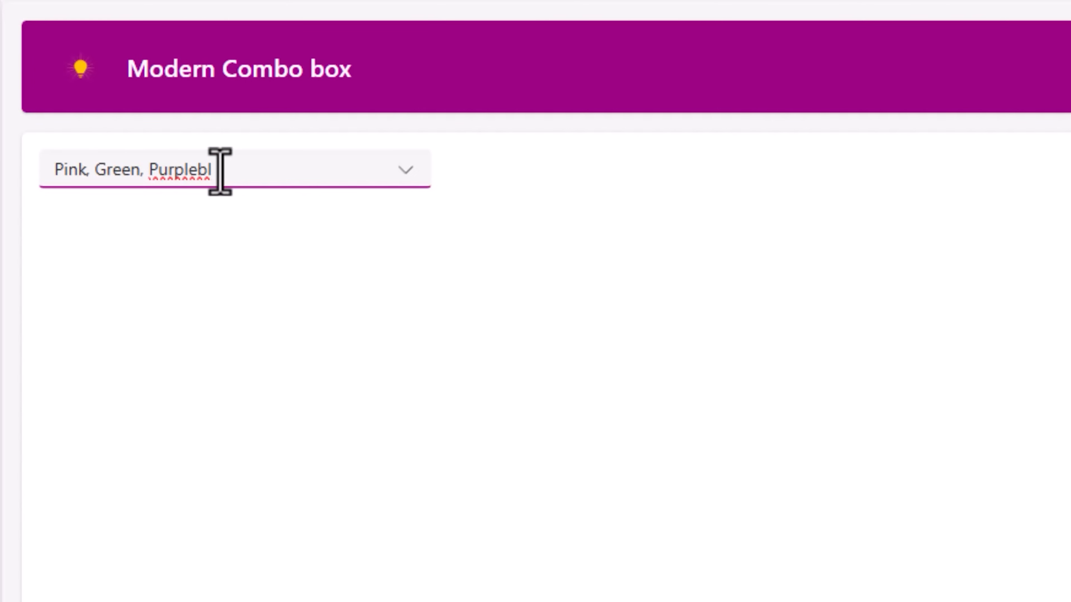
pyautogui.press('End')
pyautogui.press('BackSpace')
pyautogui.press('BackSpace')
# Step: Replace the selected colors' text with the search "blu", add Blue and review the checked items in the list
pyautogui.hotkey('ctrl', 'a')
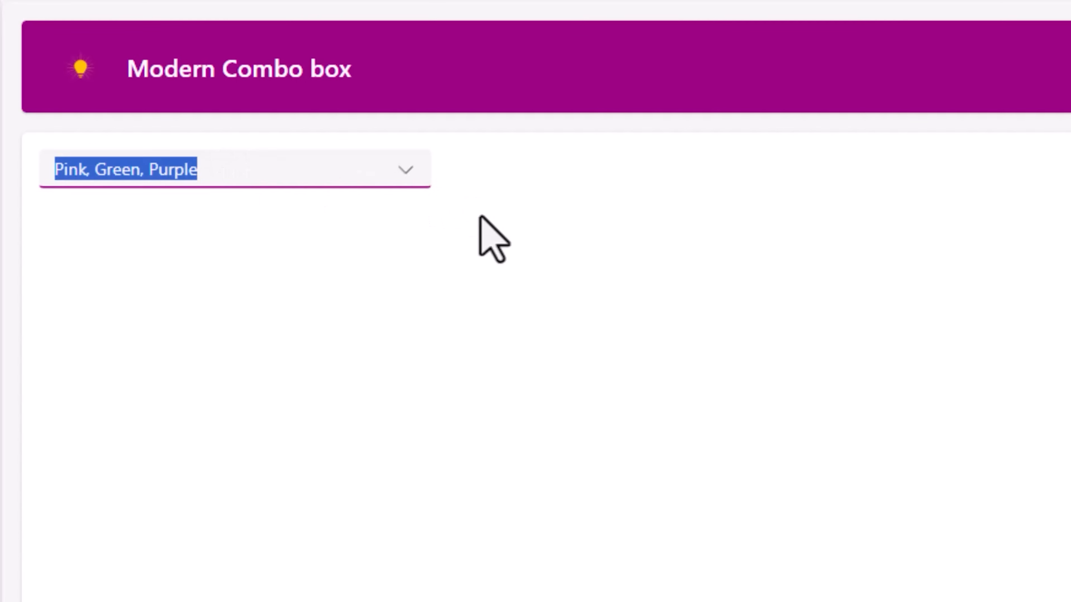
pyautogui.write('blu')
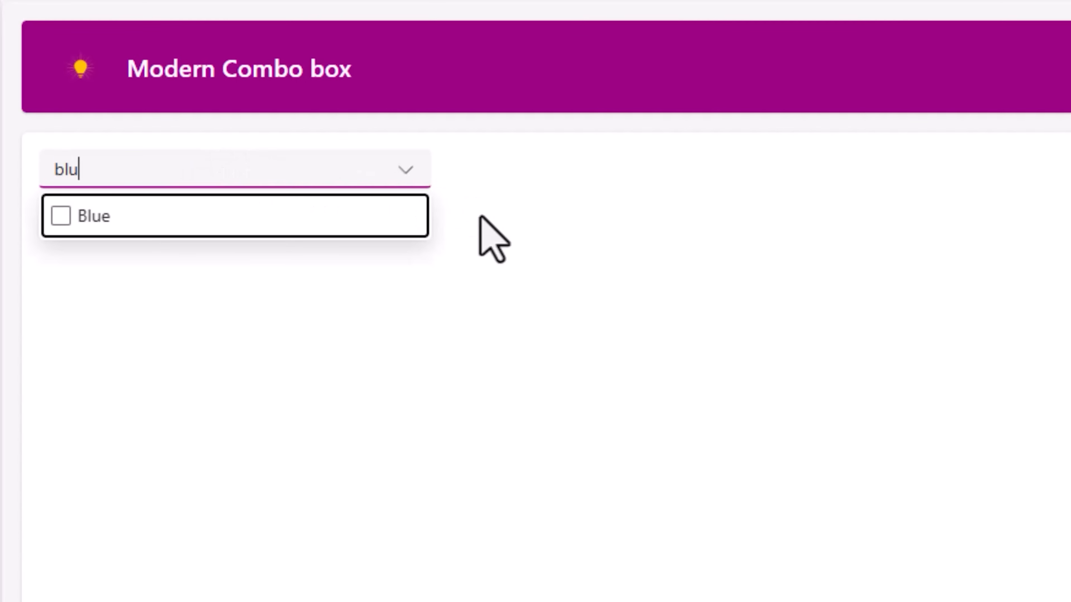
pyautogui.click(61, 217)
pyautogui.click(120, 261)
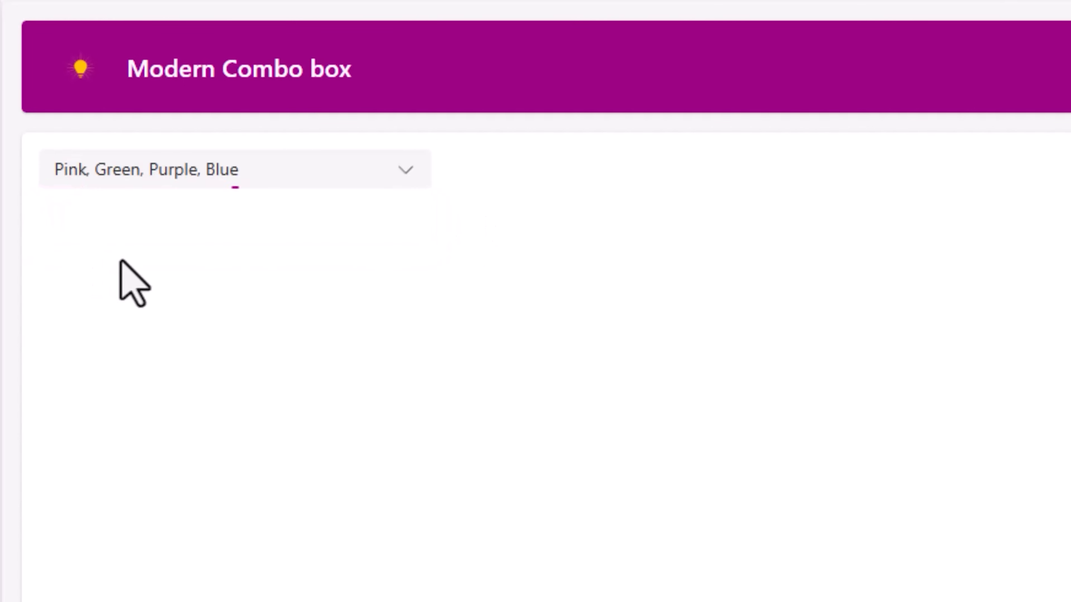
pyautogui.click(112, 168)
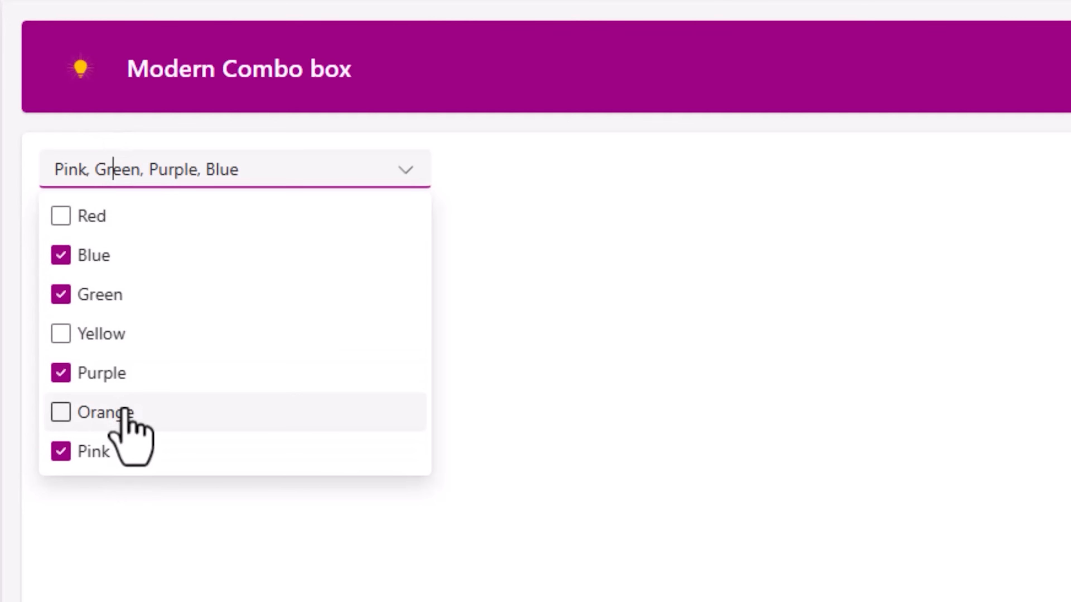
# Step: Return to editing the app and review the combo box's Trigger output options without changing the setting
pyautogui.press('Escape')
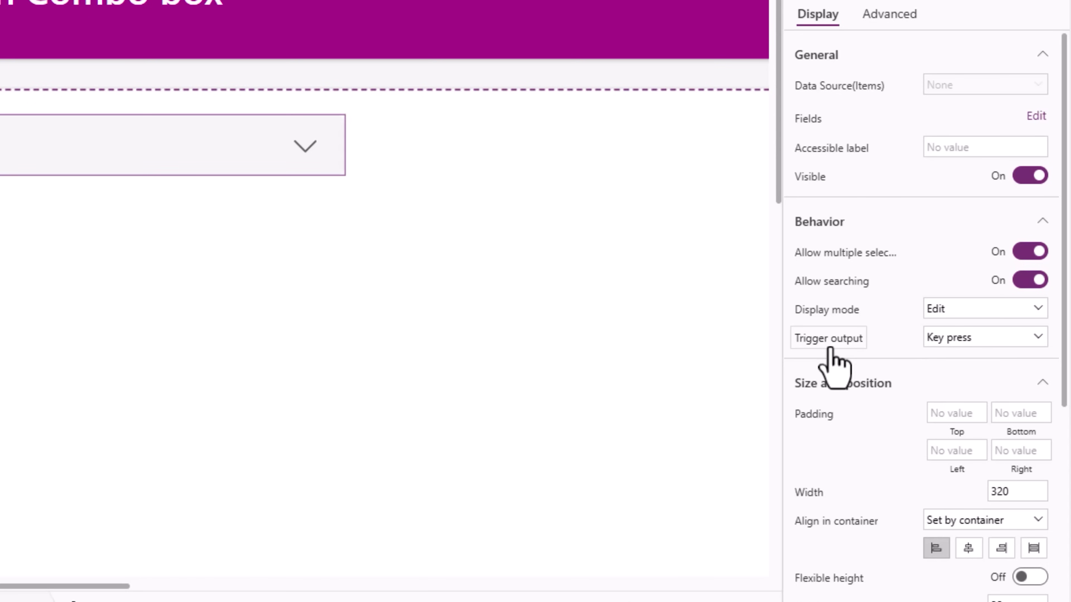
pyautogui.click(956, 344)
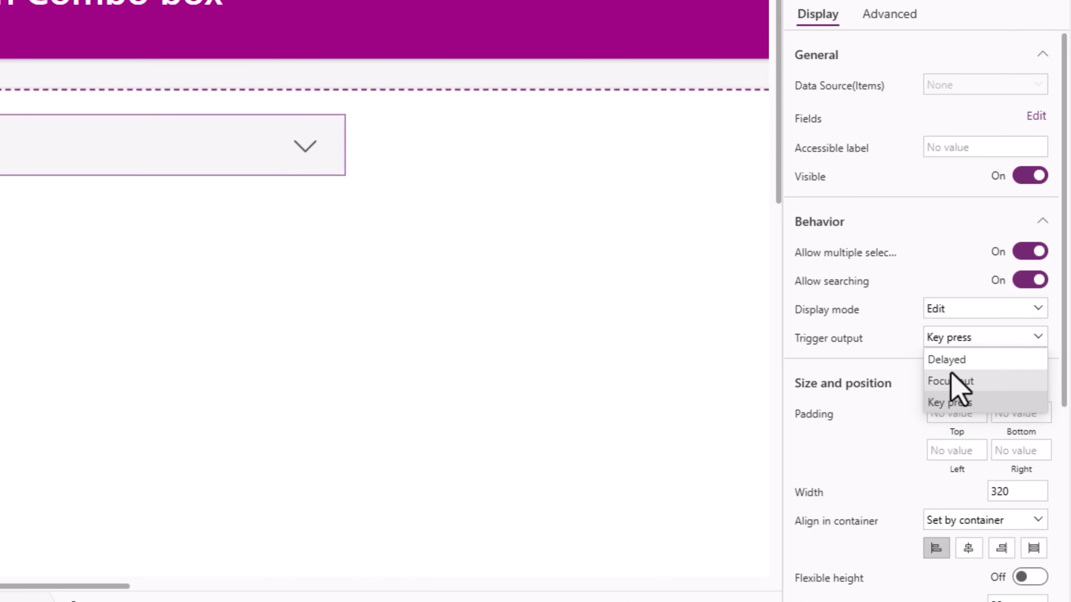
pyautogui.click(304, 285)
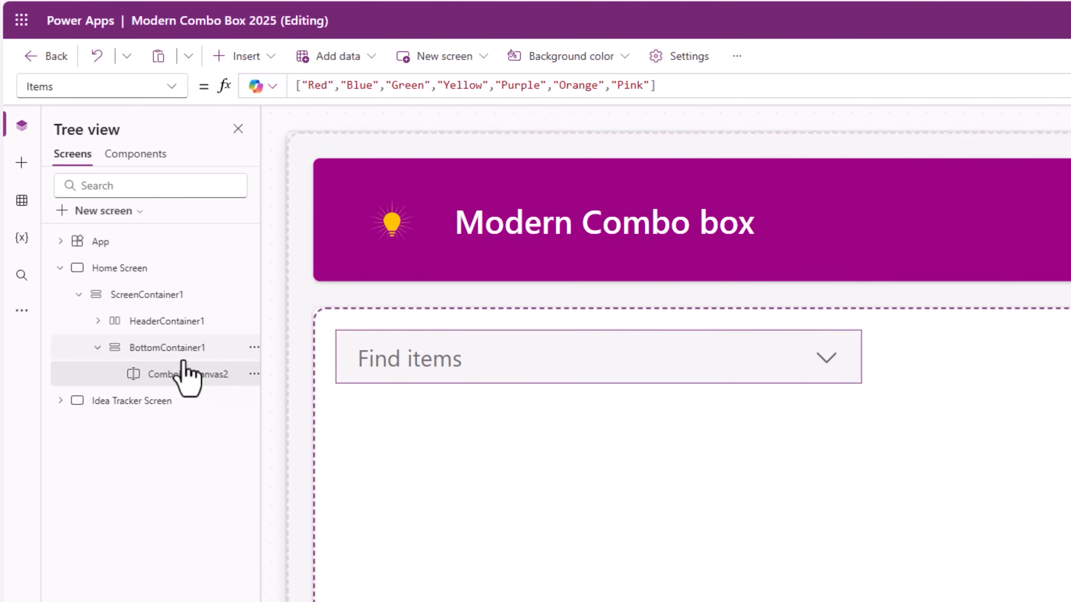
# Step: Insert a Text control into BottomContainer1 below the combo box
pyautogui.click(181, 348)
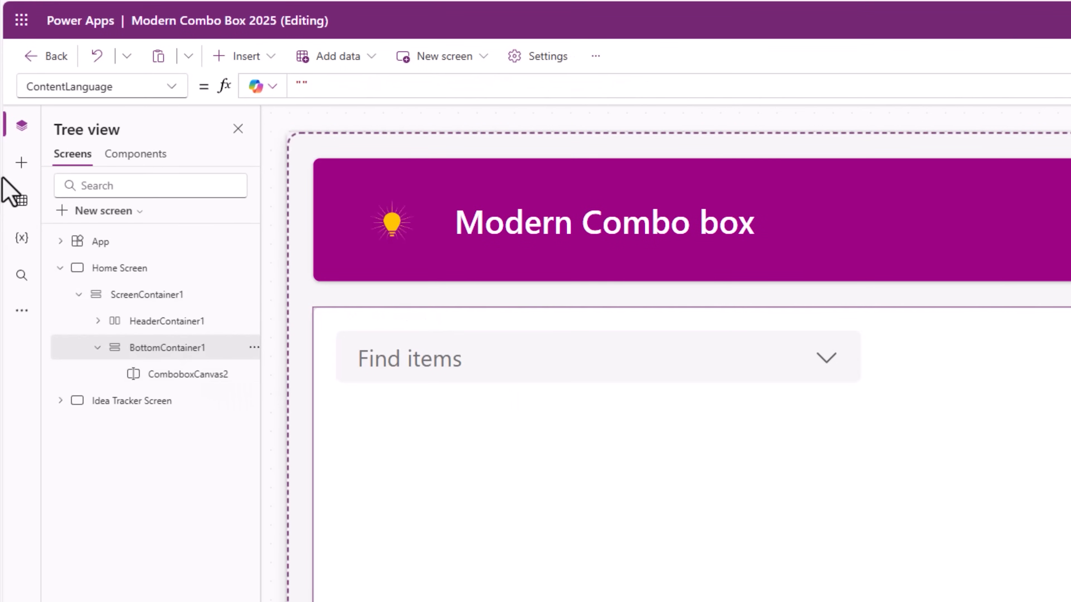
pyautogui.click(21, 162)
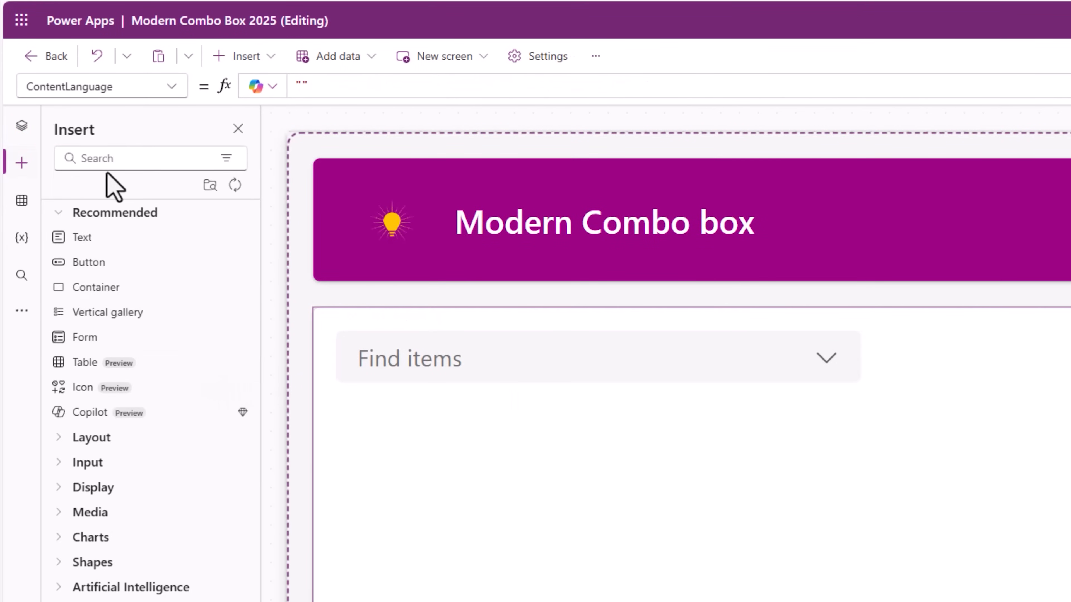
pyautogui.click(94, 239)
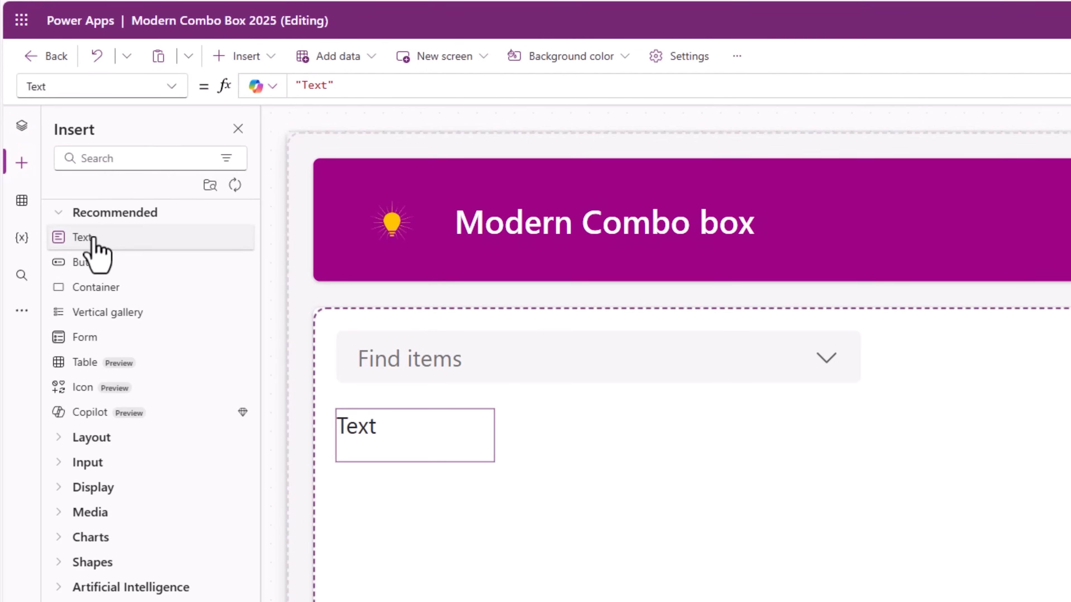
# Step: Turn off Allow multiple selection for the combo box
pyautogui.click(598, 357)
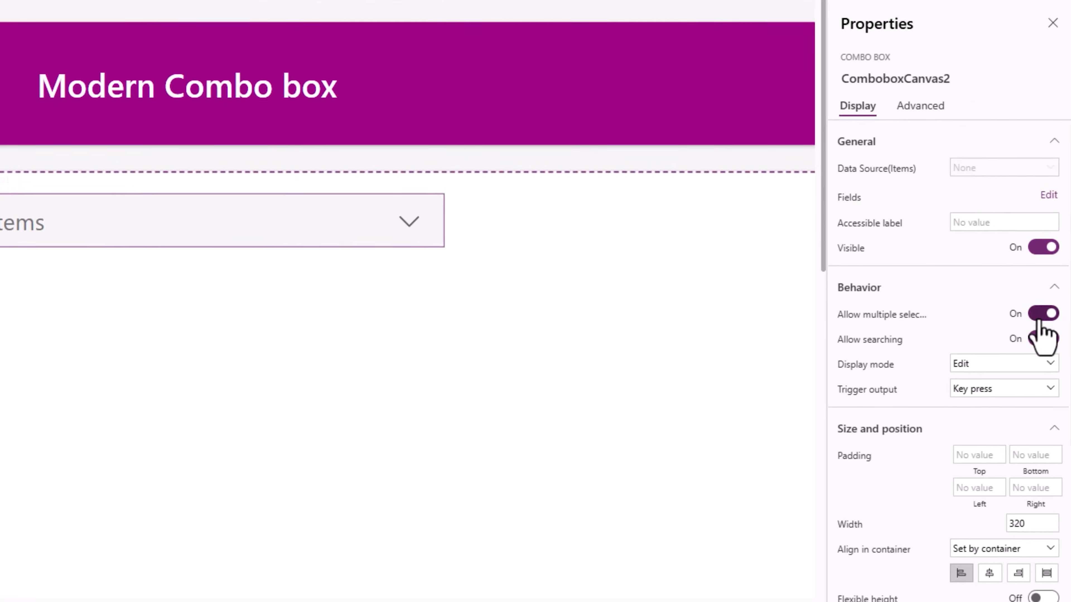
pyautogui.click(1031, 315)
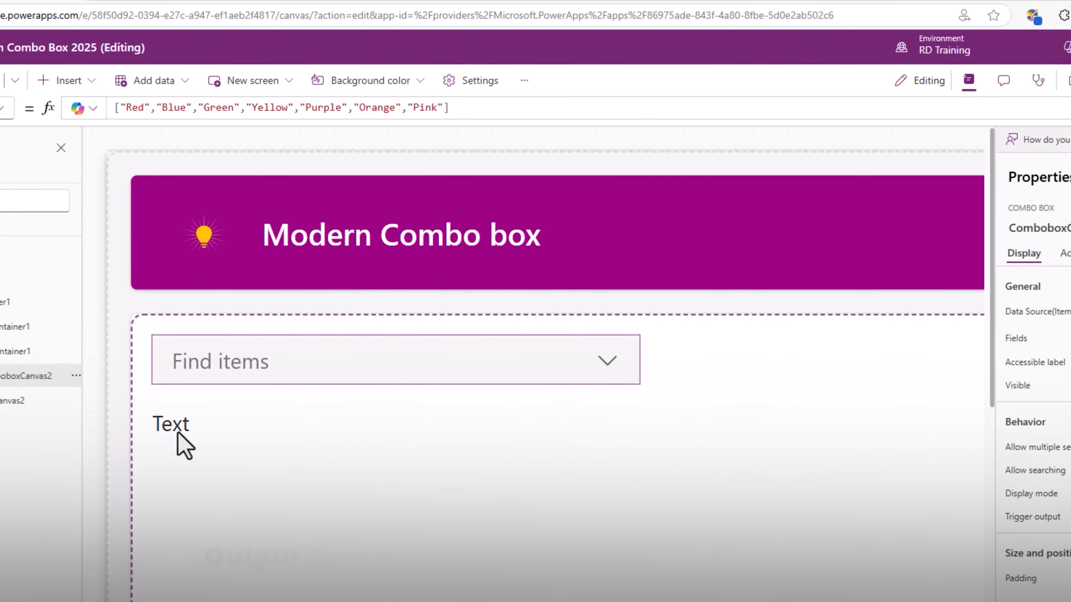
# Step: Set the Text property of the text control below the combo box to ComboboxCanvas2.Selected.Value
pyautogui.click(178, 433)
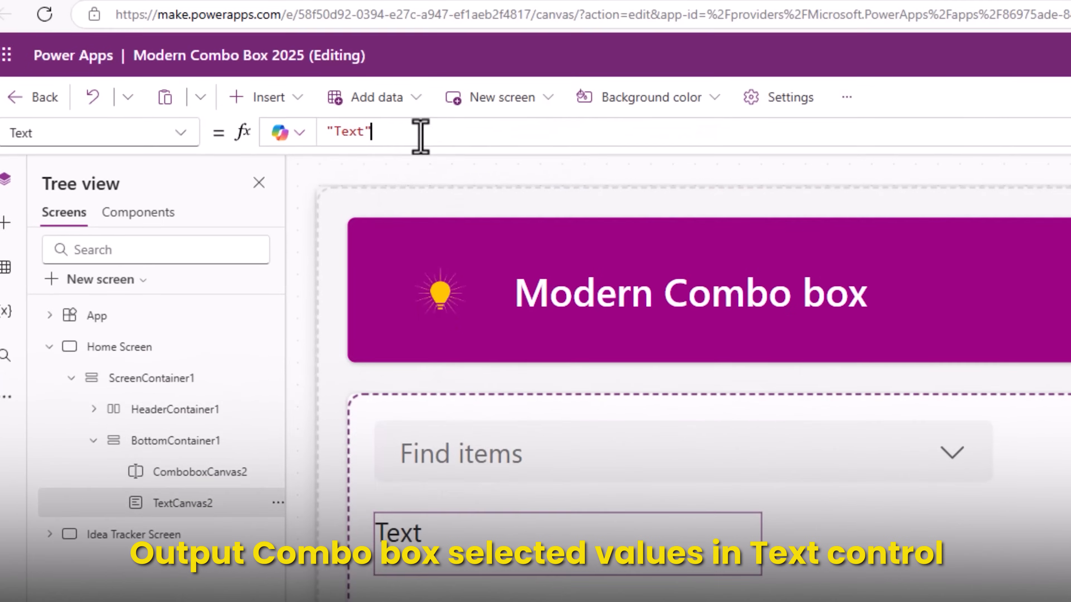
pyautogui.moveTo(182, 109); pyautogui.dragTo(113, 108)
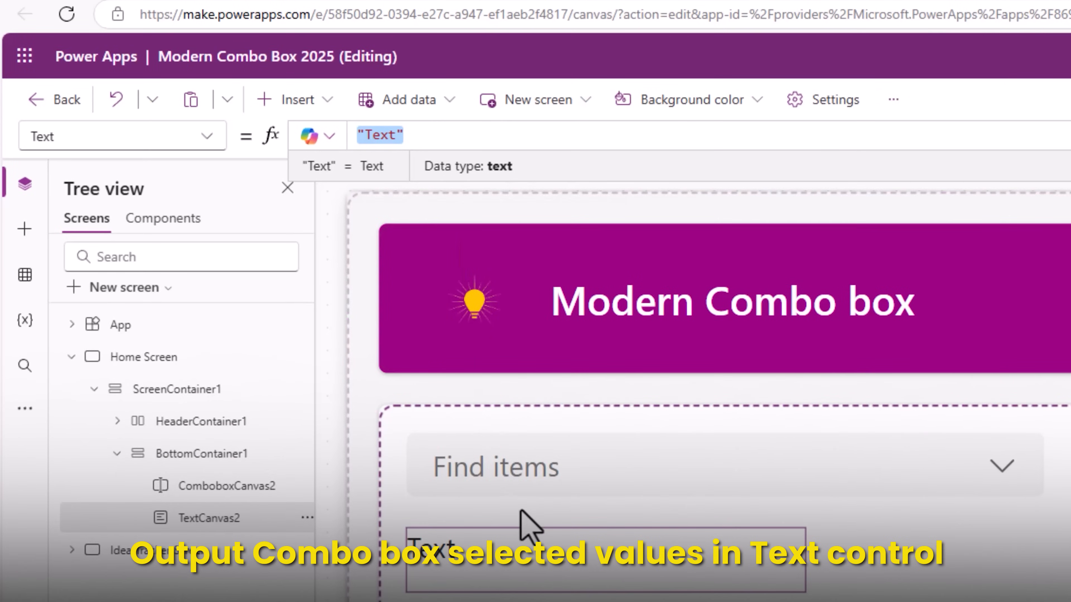
pyautogui.write('combo')
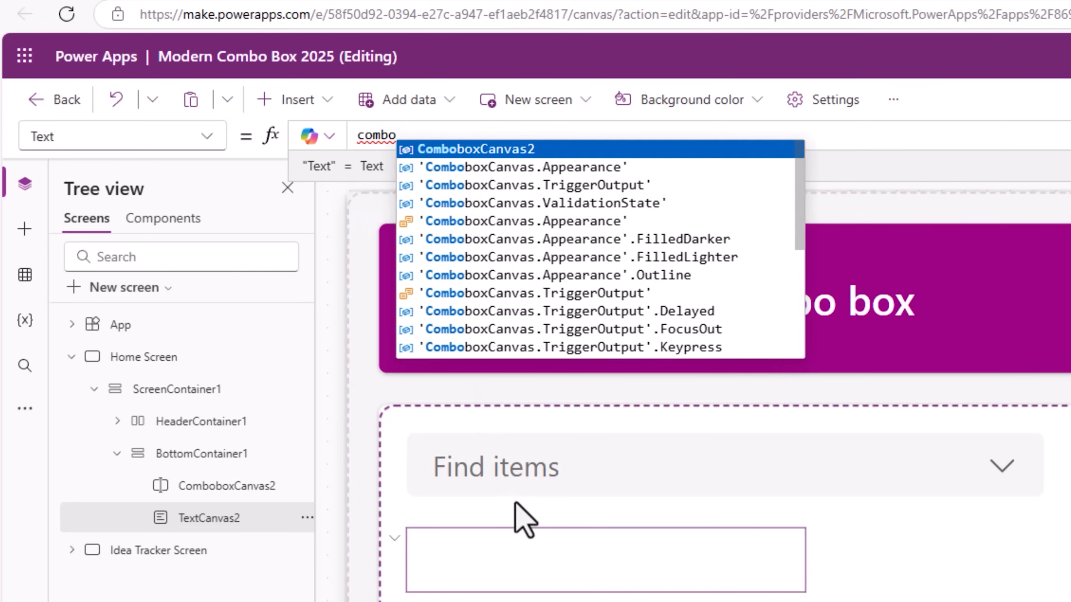
pyautogui.click(489, 153)
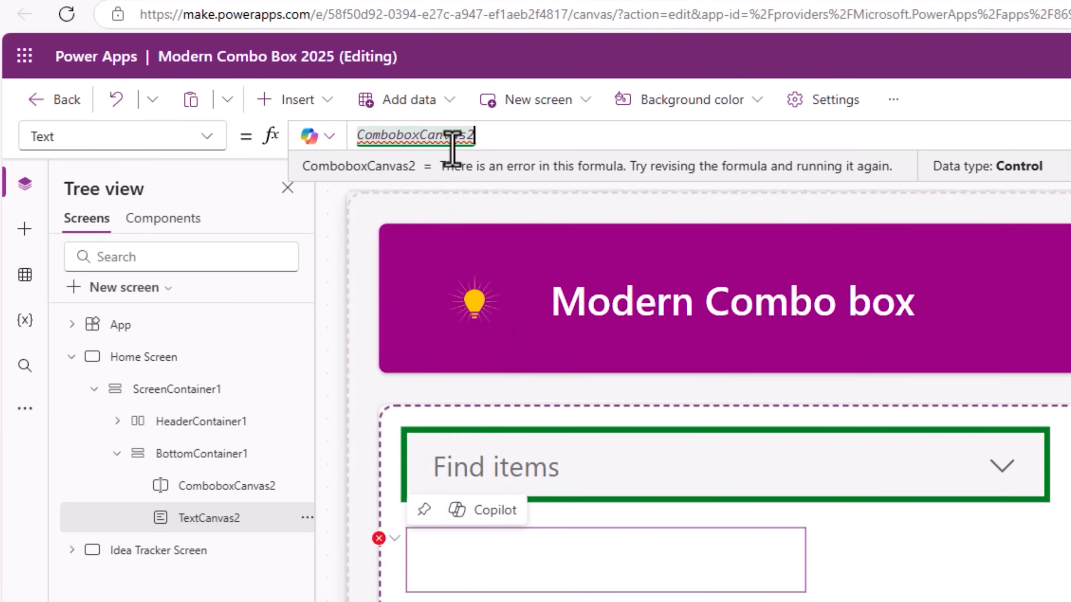
pyautogui.write('.sel')
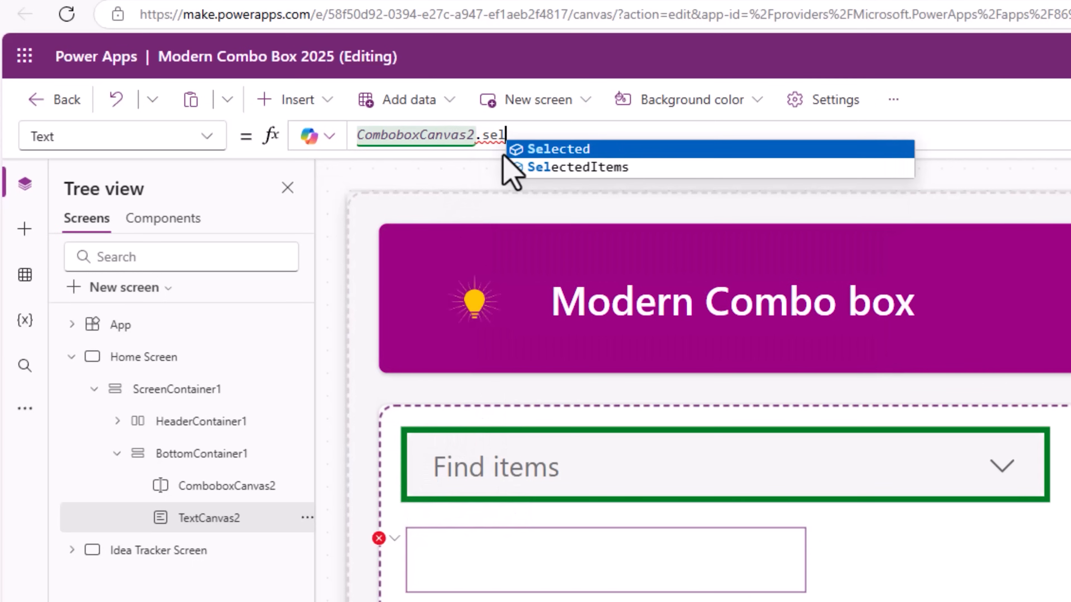
pyautogui.press('Tab')
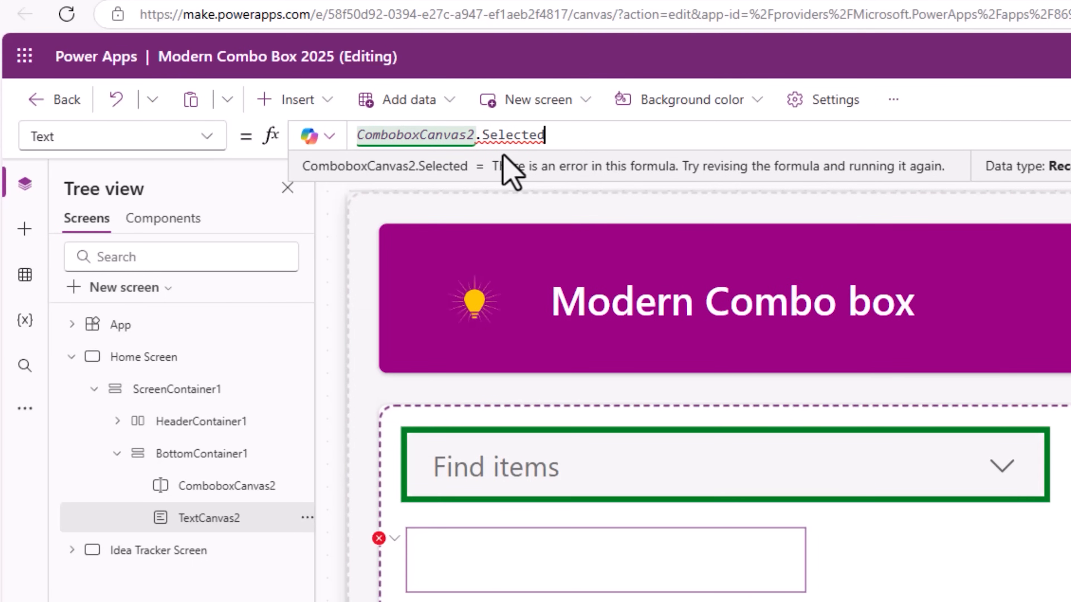
pyautogui.write('.')
pyautogui.press('Tab')
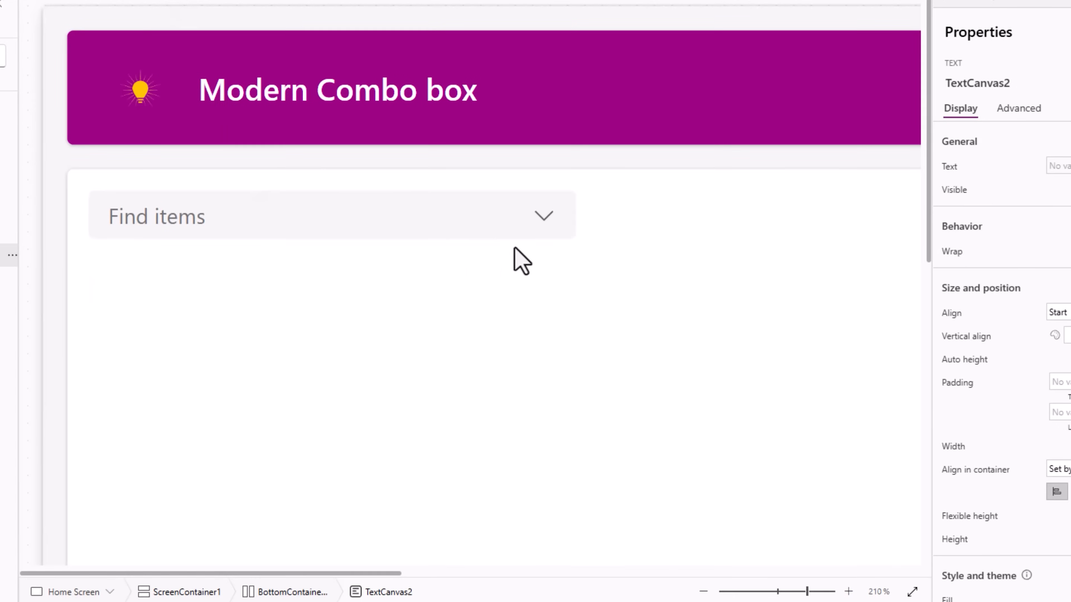
# Step: Test the text output by choosing Blue, Yellow and Purple one after another in the combo box
pyautogui.click(997, 485)
pyautogui.click(155, 335)
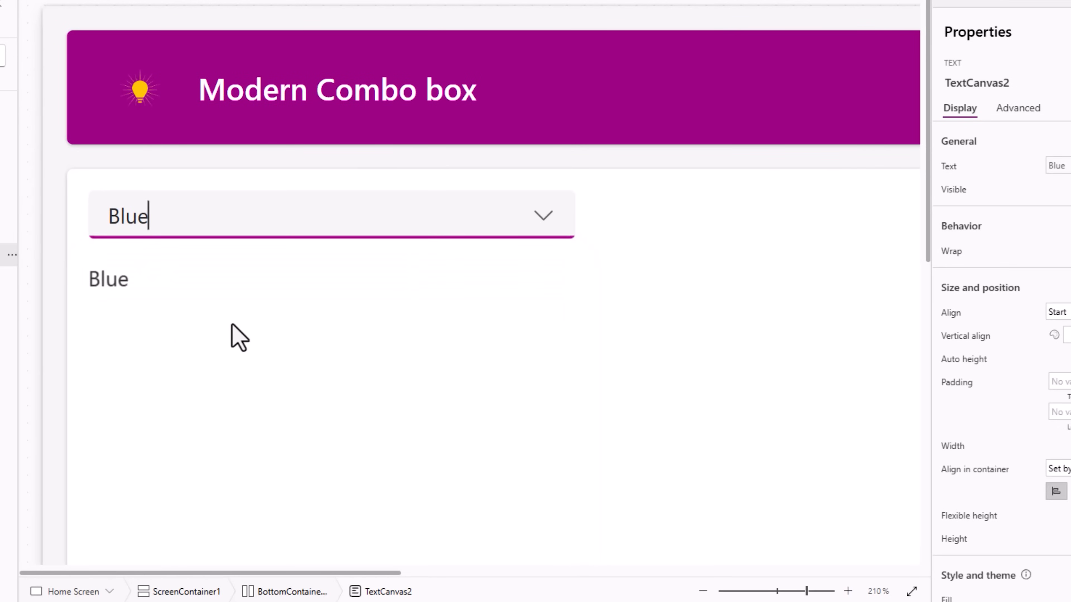
pyautogui.click(525, 231)
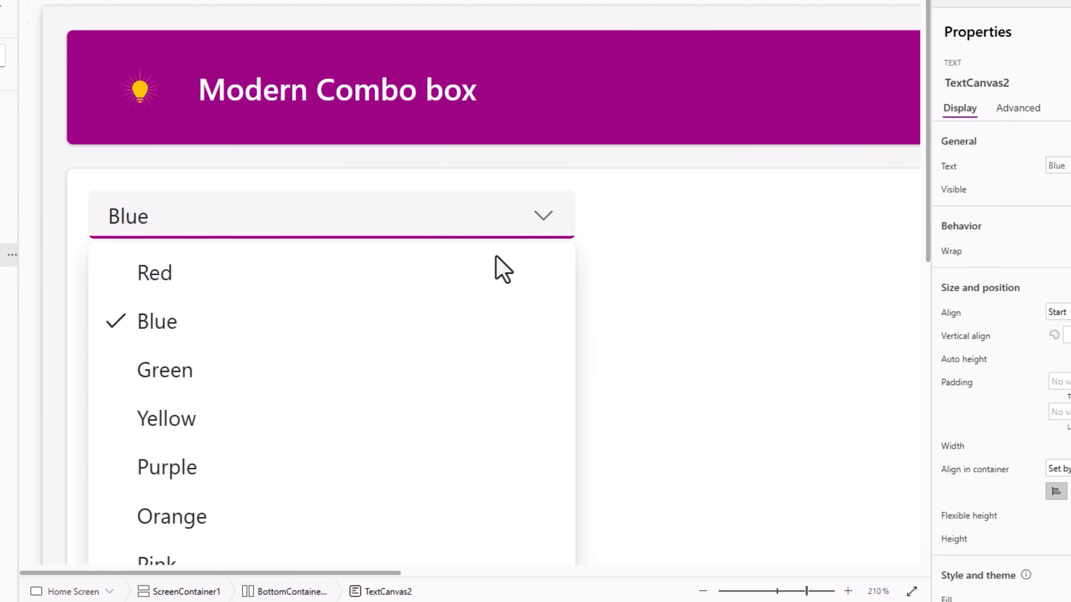
pyautogui.click(209, 418)
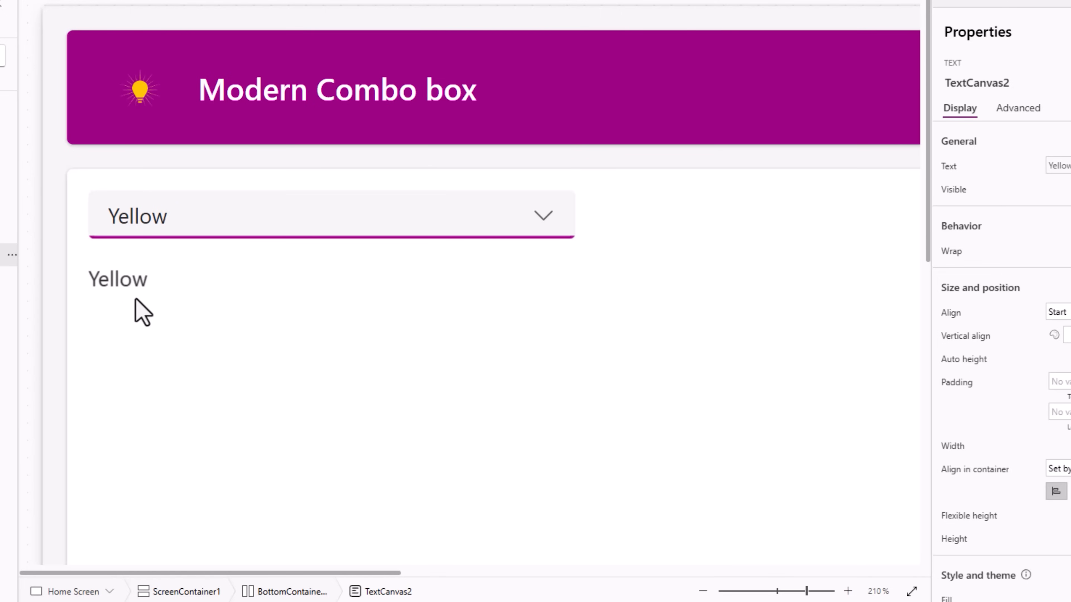
pyautogui.click(421, 215)
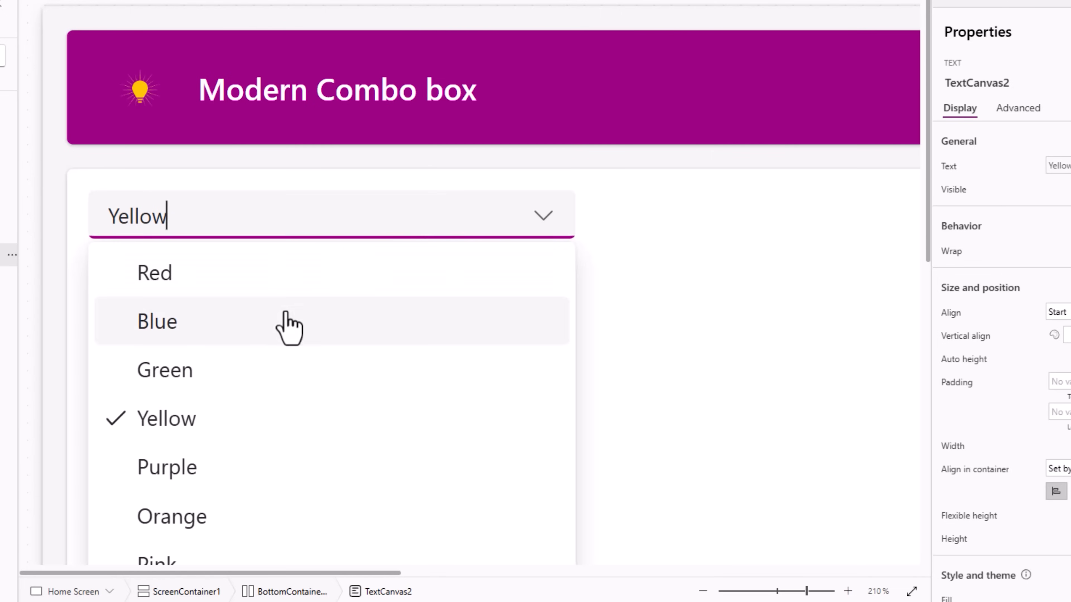
pyautogui.click(211, 482)
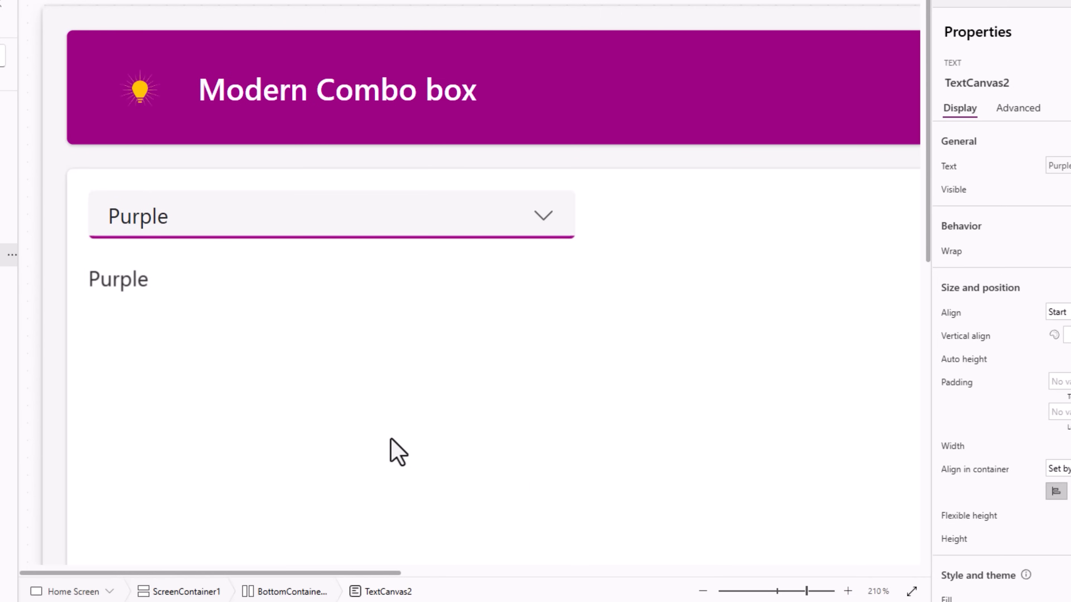
# Step: Turn on Allow multiple selection for the combo box and add Blue to the Purple selection
pyautogui.click(252, 220)
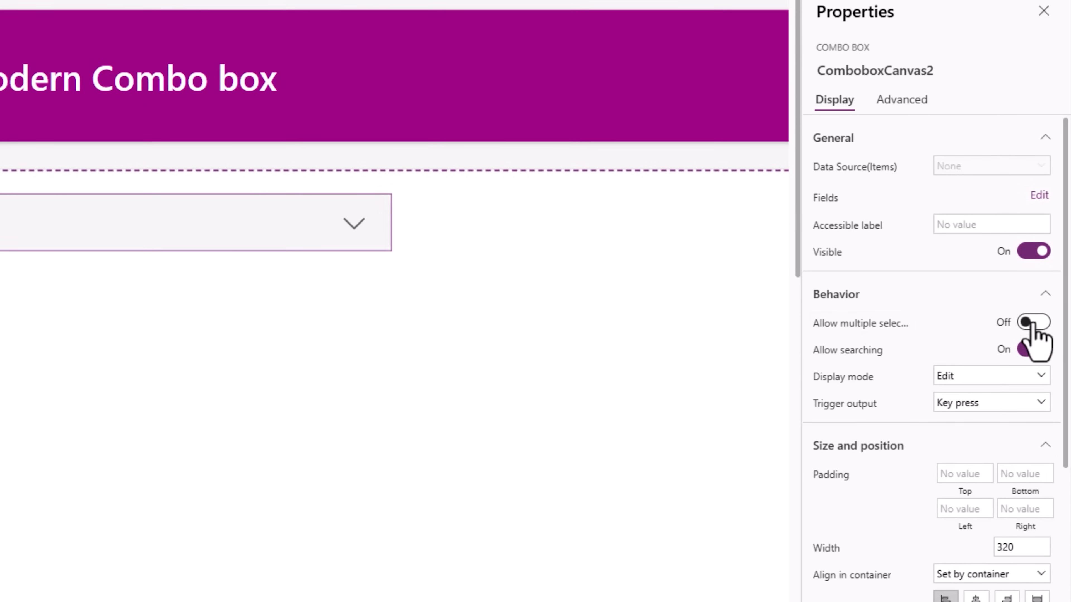
pyautogui.click(1032, 323)
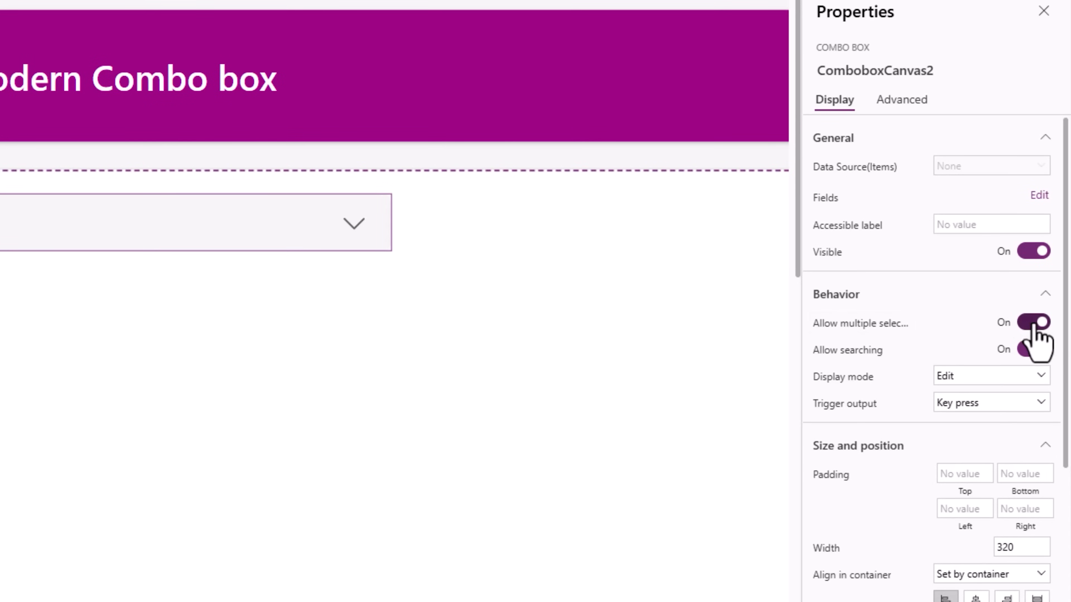
pyautogui.click(535, 226)
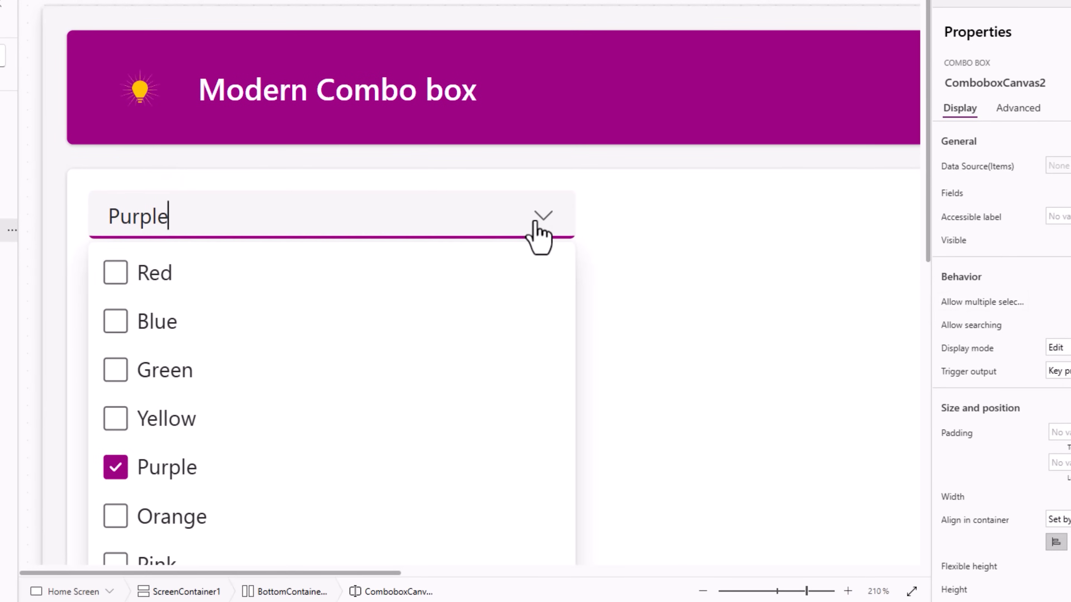
pyautogui.click(113, 324)
pyautogui.click(628, 278)
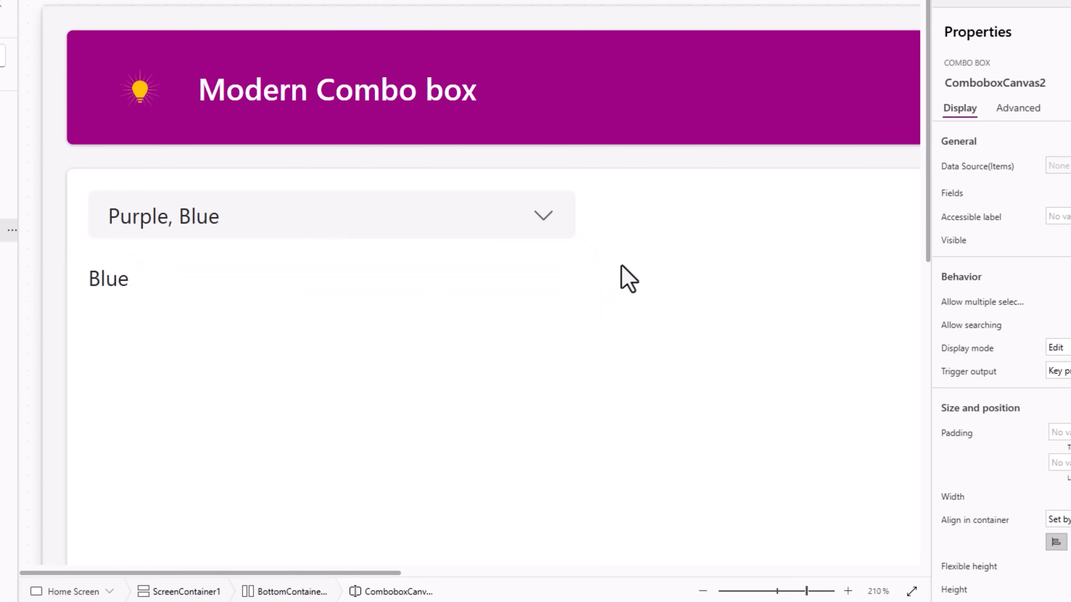
# Step: Change the text control's formula to ComboboxCanvas2.SelectedItems
pyautogui.click(148, 288)
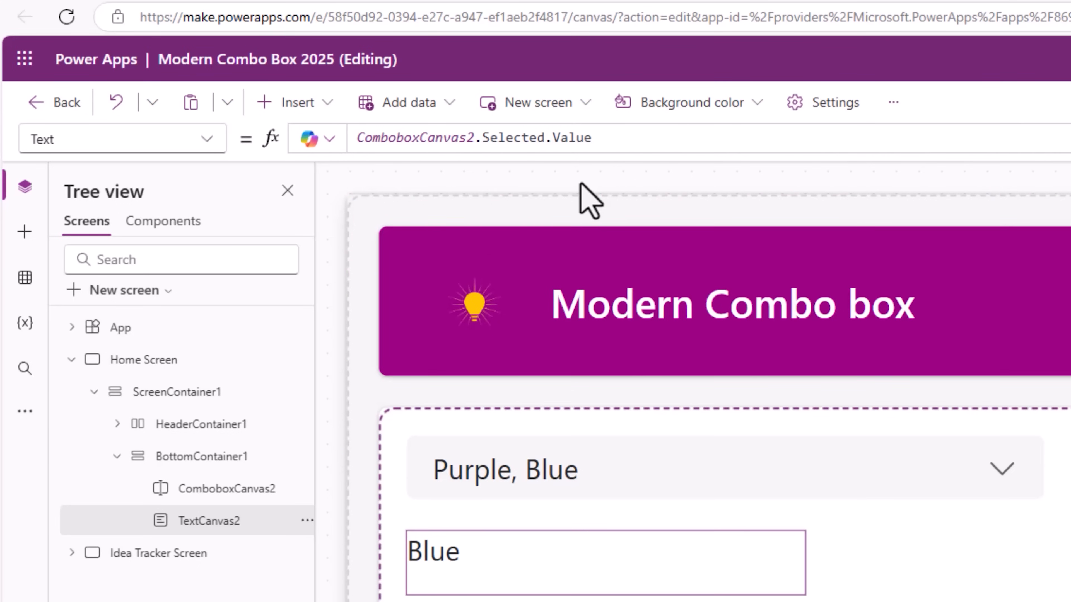
pyautogui.click(734, 147)
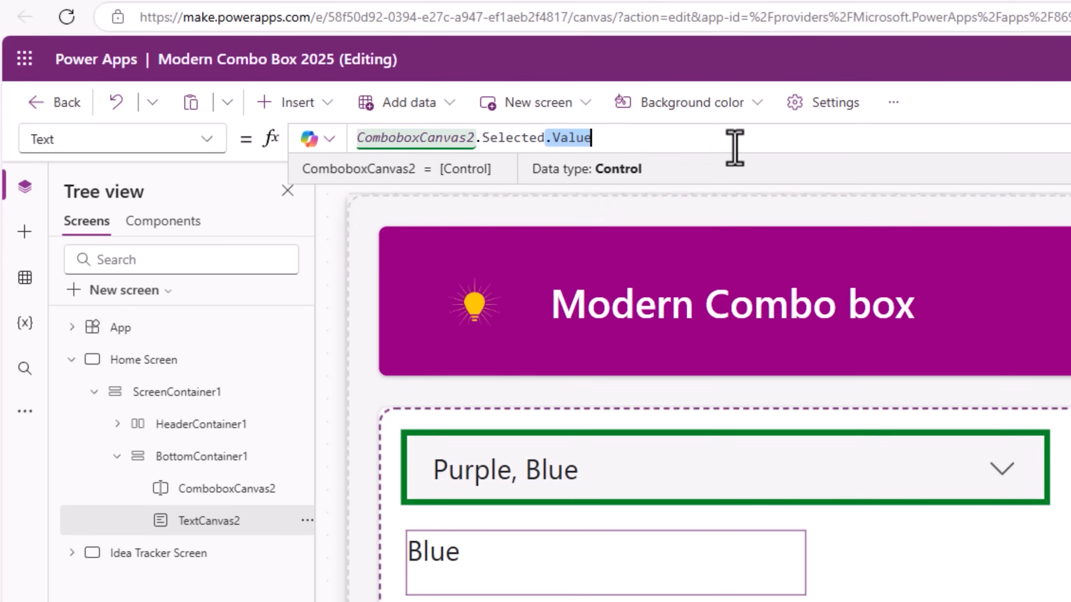
pyautogui.press('BackSpace')
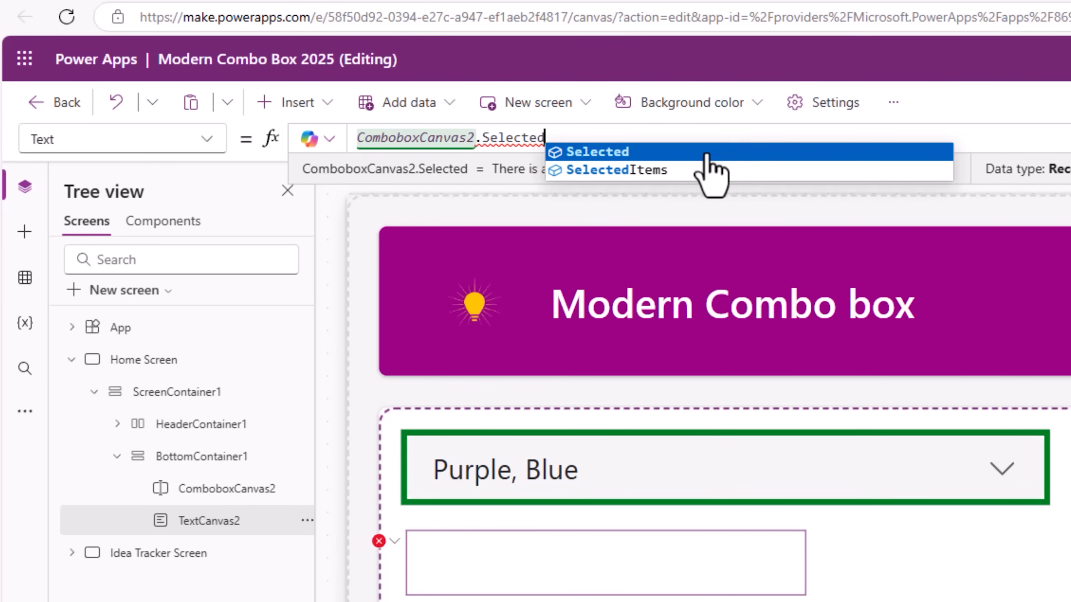
pyautogui.click(677, 170)
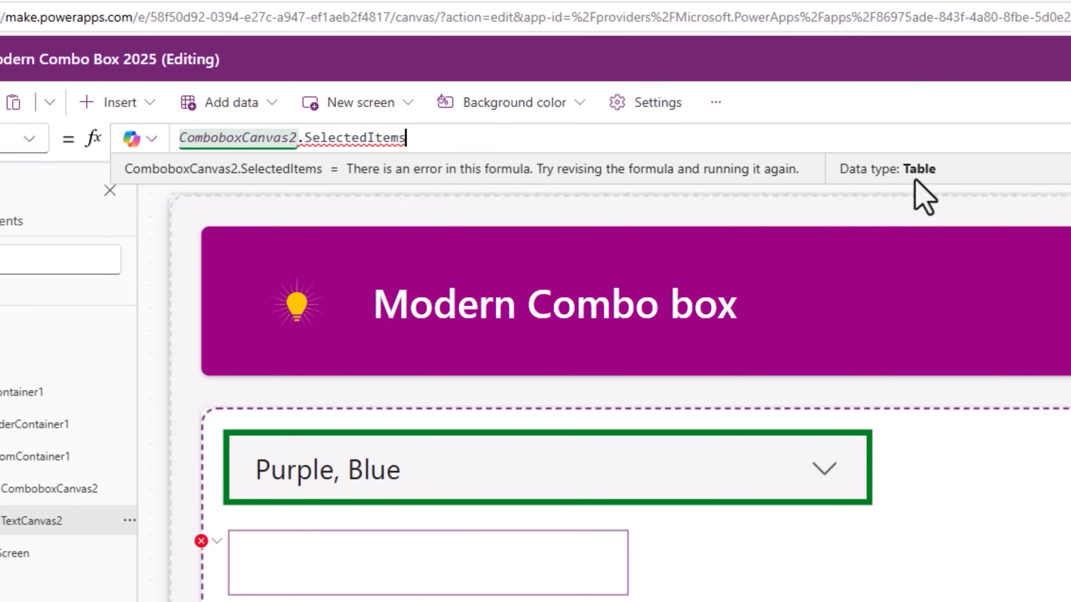
# Step: Wrap ComboboxCanvas2.SelectedItems in a Concat function that joins Value with the separator ", "
pyautogui.moveTo(405, 138); pyautogui.dragTo(155, 172)
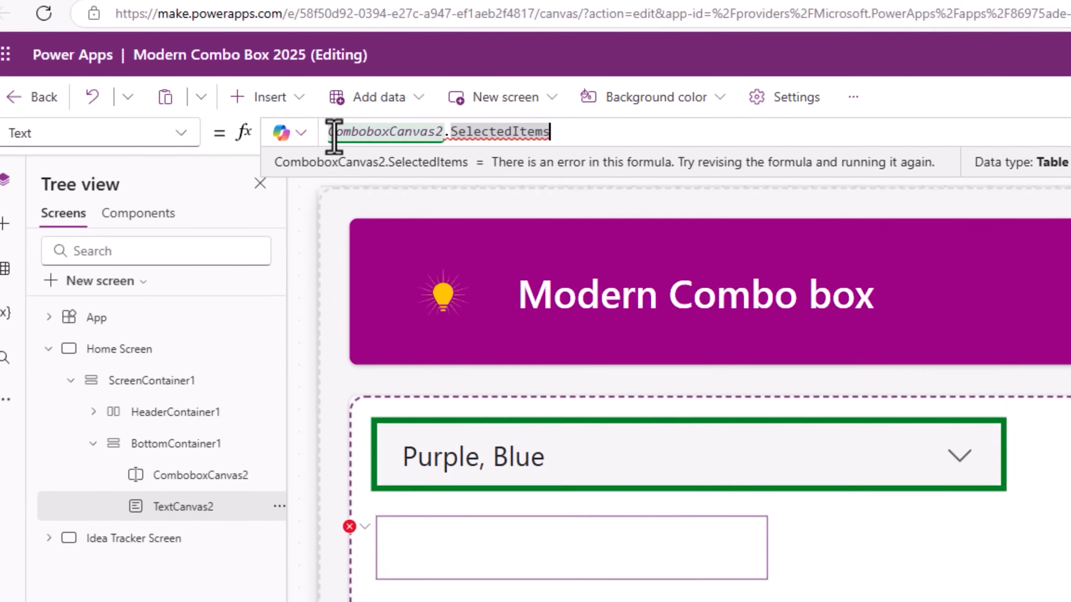
pyautogui.click(358, 138)
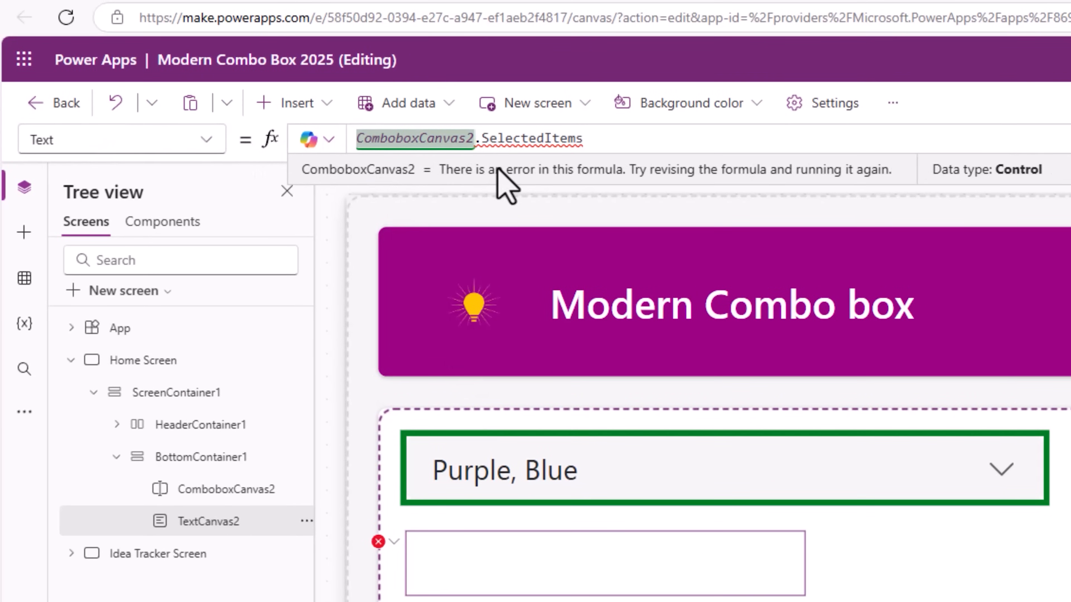
pyautogui.press('Left')
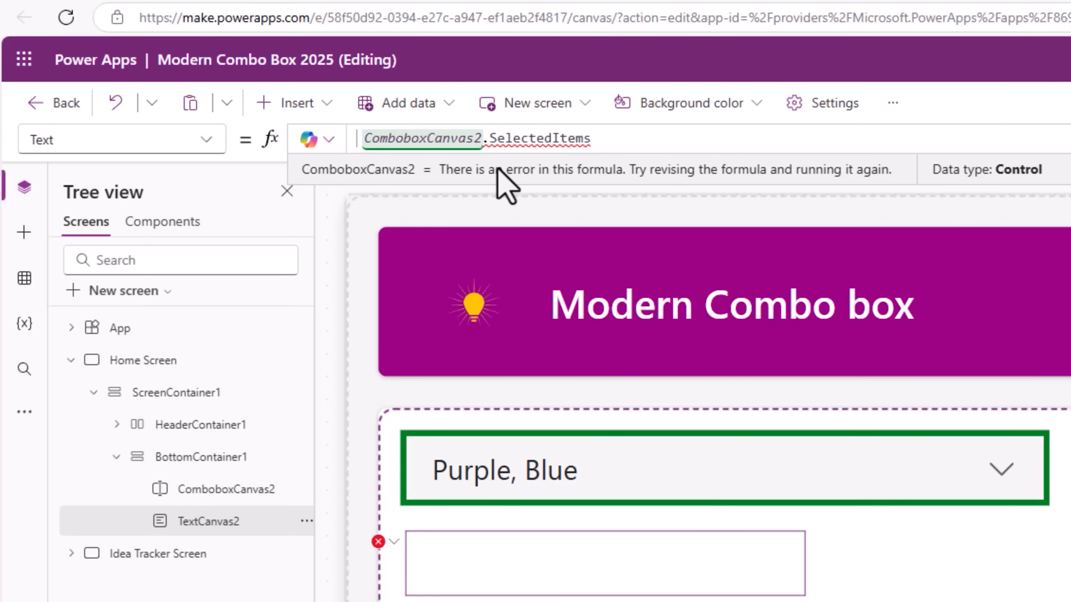
pyautogui.write('Concat(')
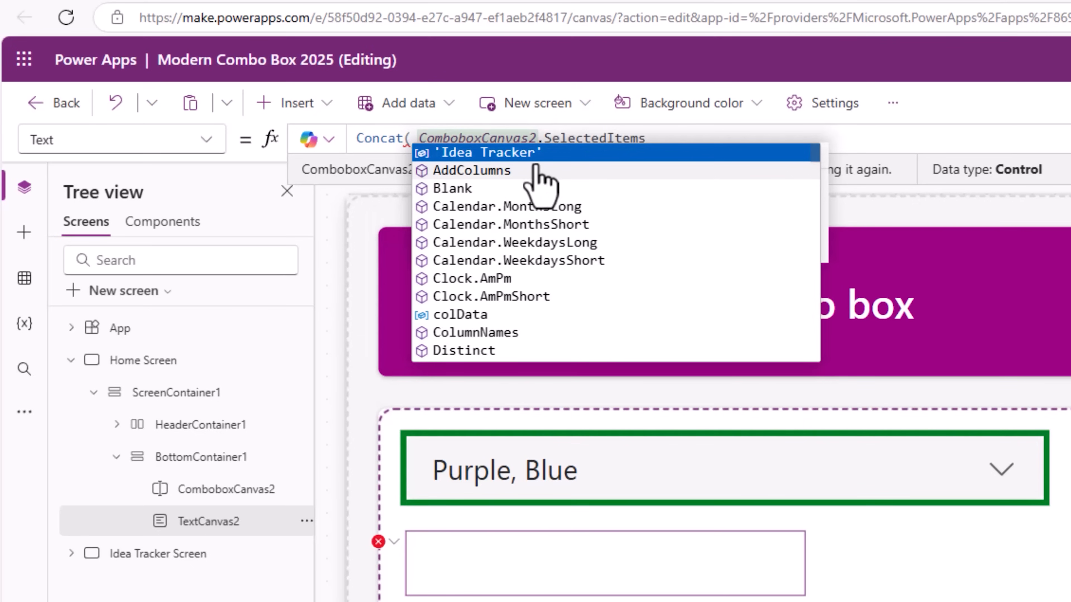
pyautogui.click(684, 137)
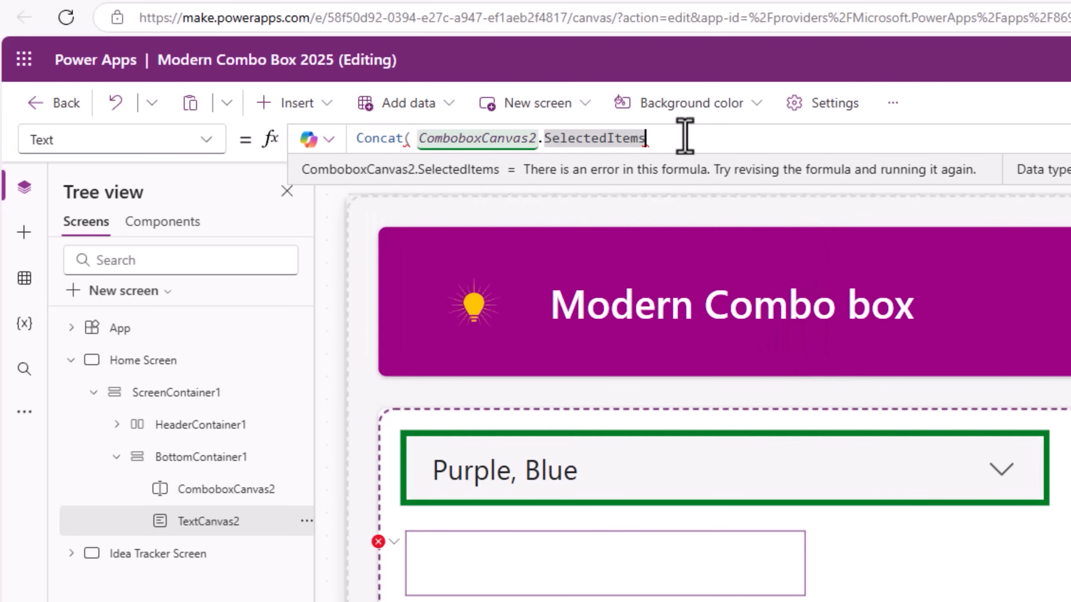
pyautogui.write(',')
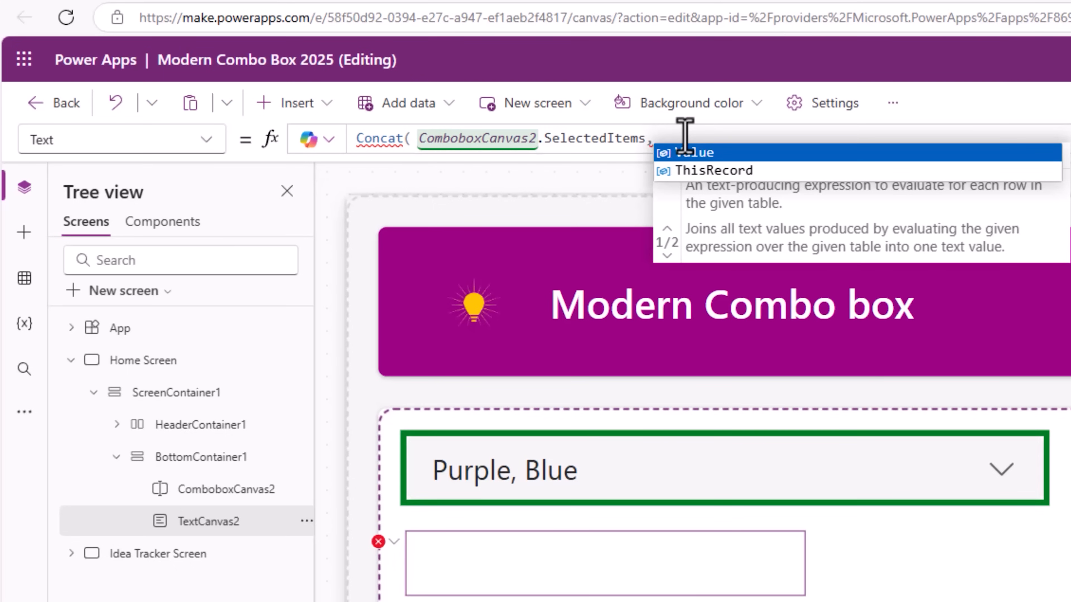
pyautogui.press('Tab')
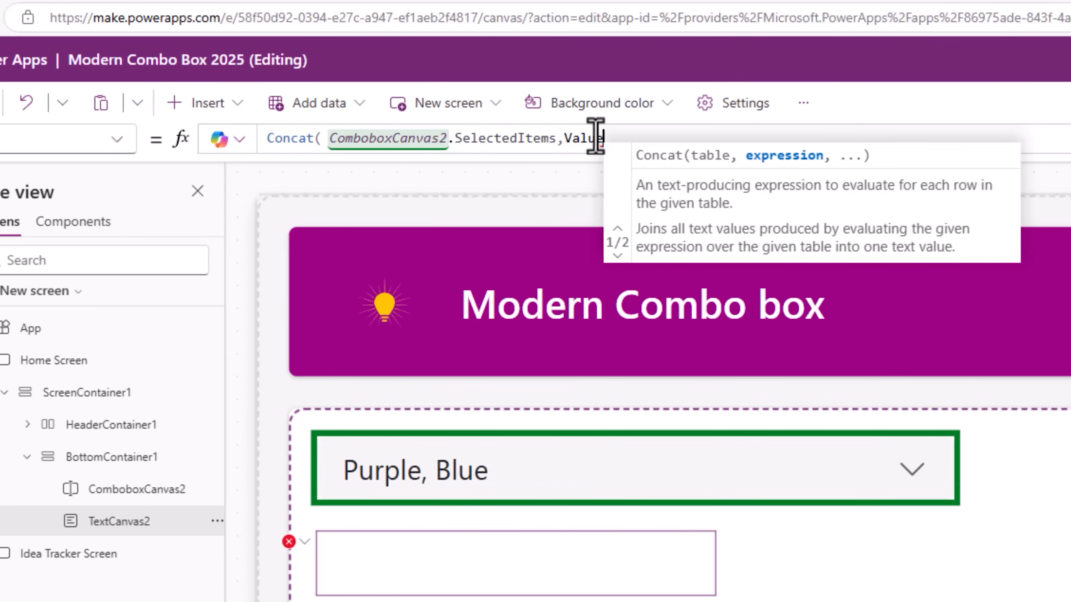
pyautogui.write(',')
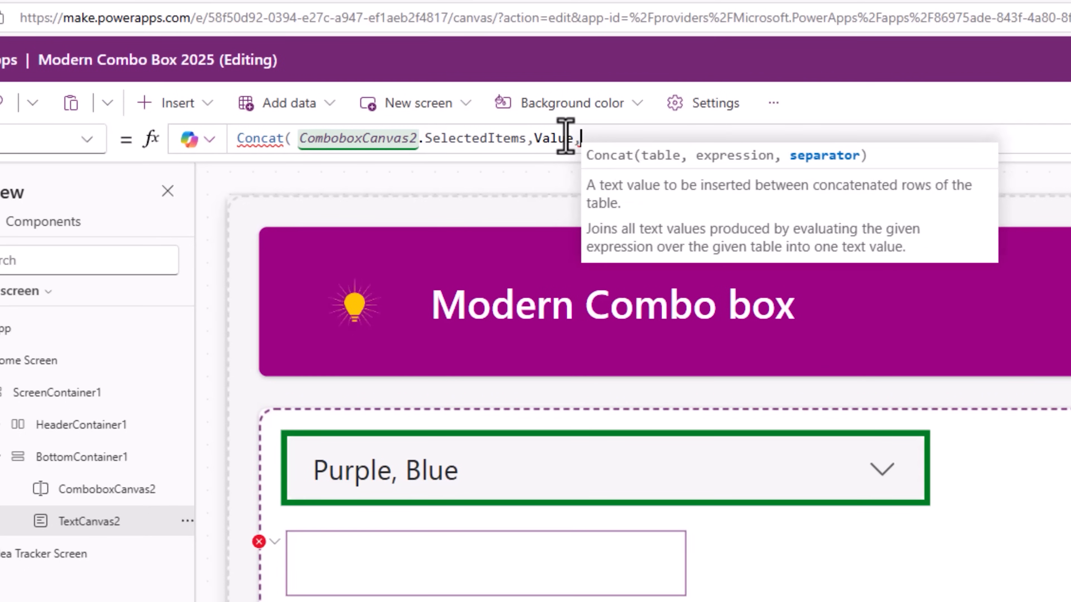
pyautogui.write('"')
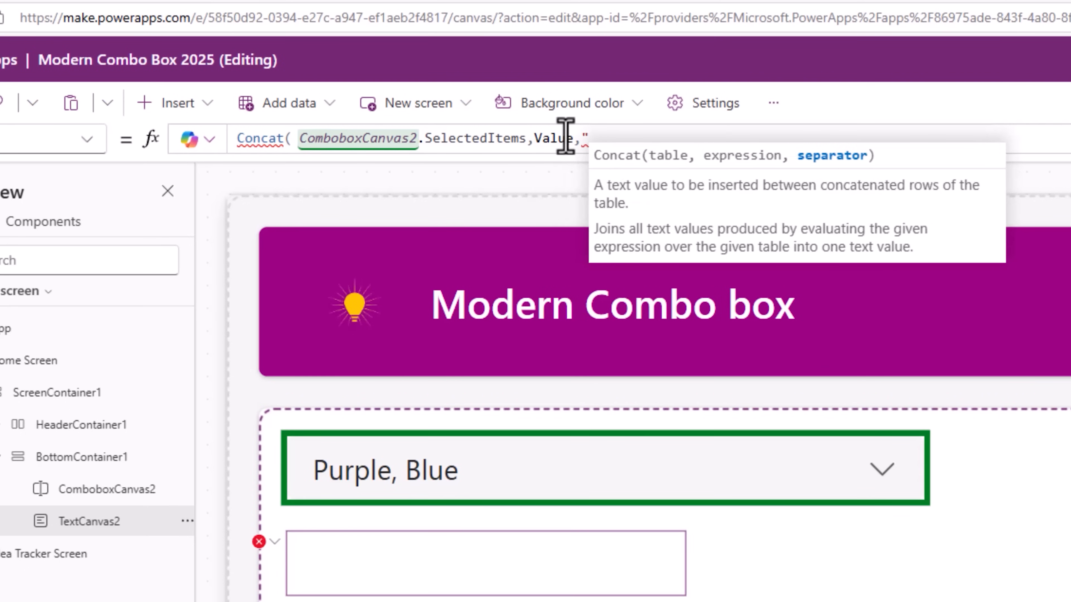
pyautogui.write(',')
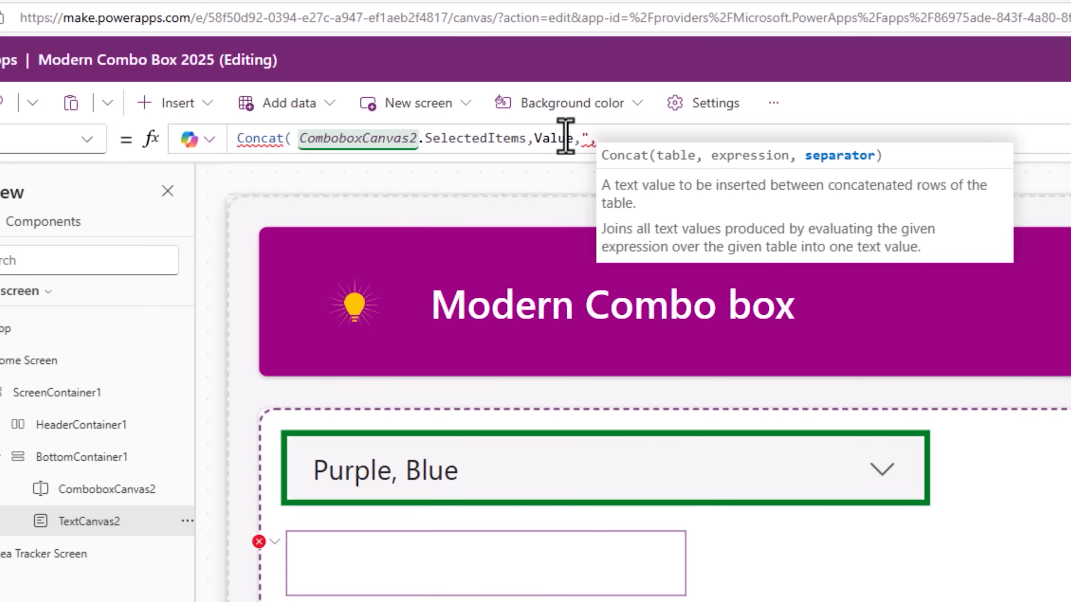
pyautogui.write(' ")')
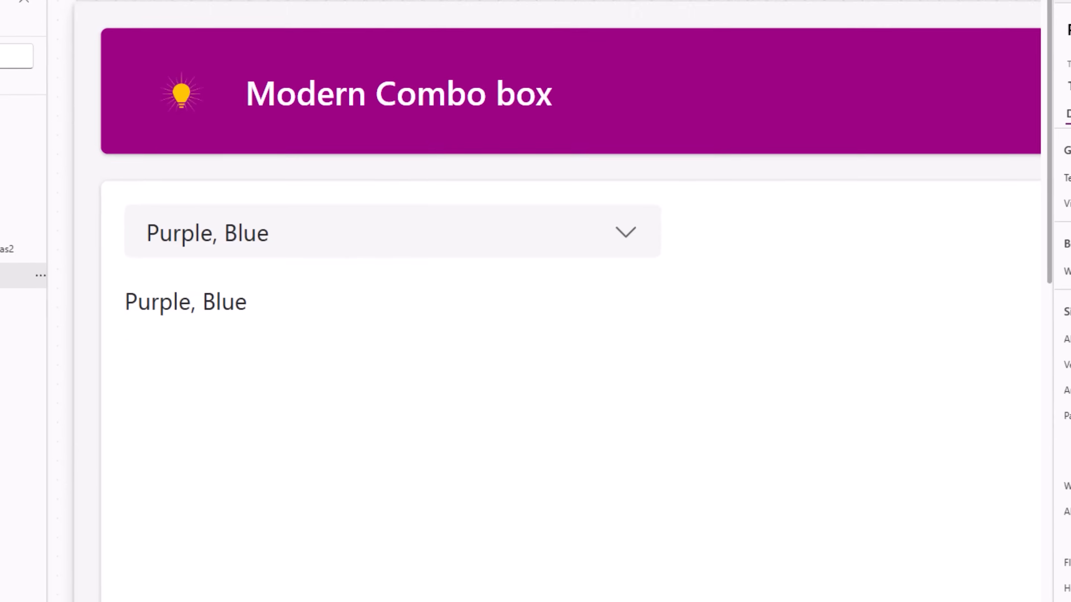
# Step: Add Green and Red to the Purple and Blue selection in the combo box to test the concatenated text output
pyautogui.click(626, 233)
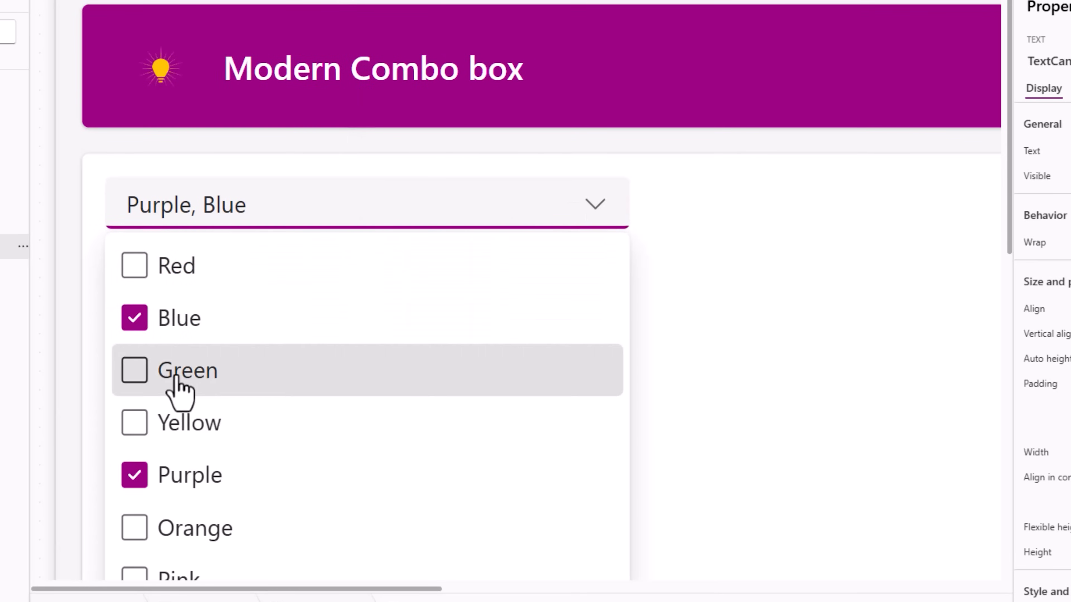
pyautogui.click(177, 379)
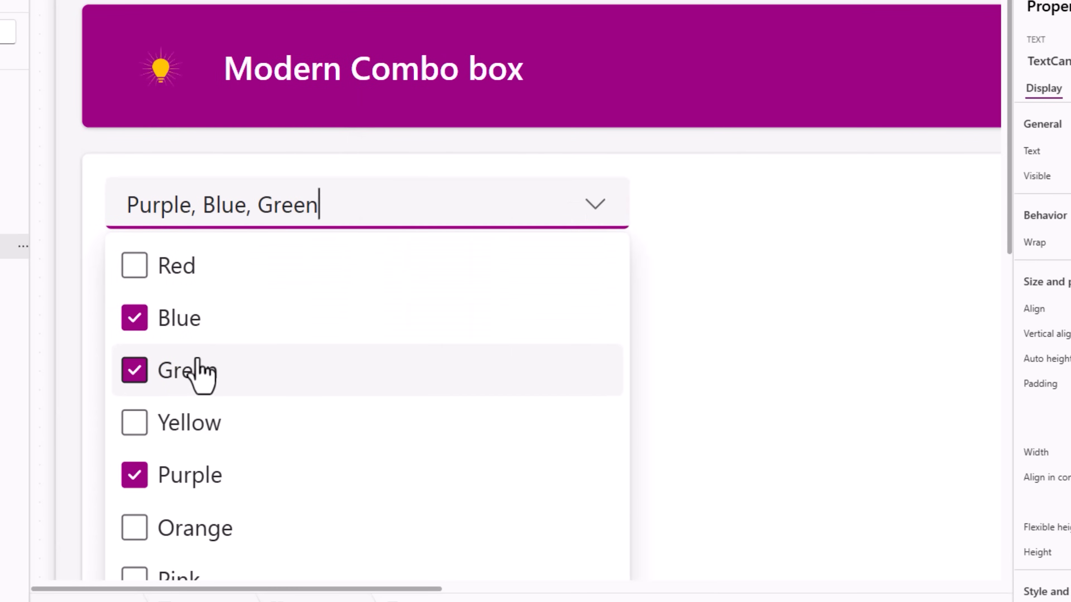
pyautogui.click(176, 279)
pyautogui.click(458, 172)
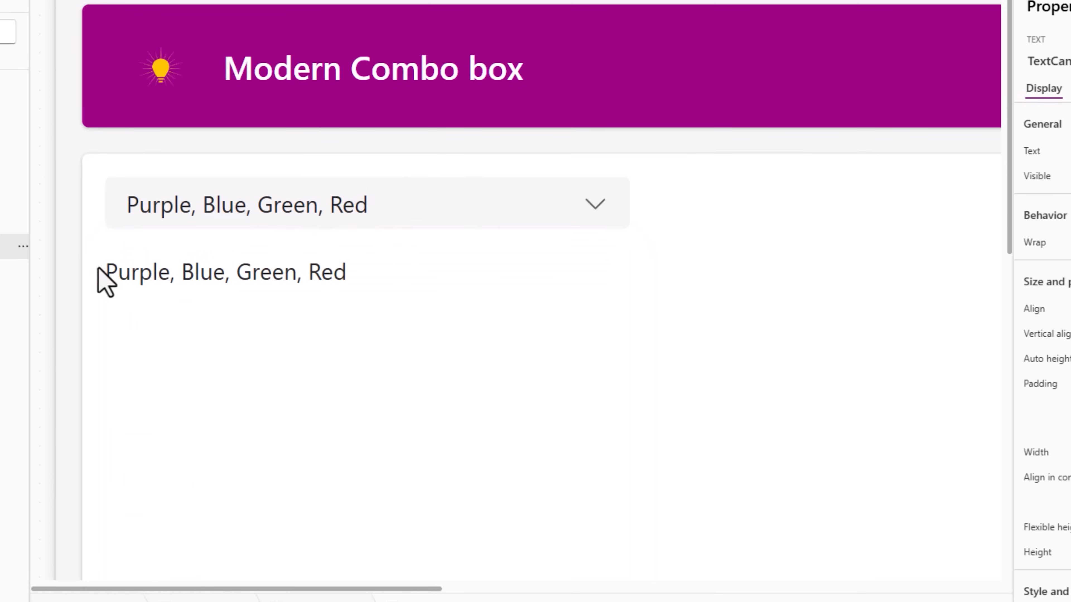
# Step: Remove Blue and Green from the combo box selection, keeping Purple and Red selected
pyautogui.click(399, 208)
pyautogui.click(186, 318)
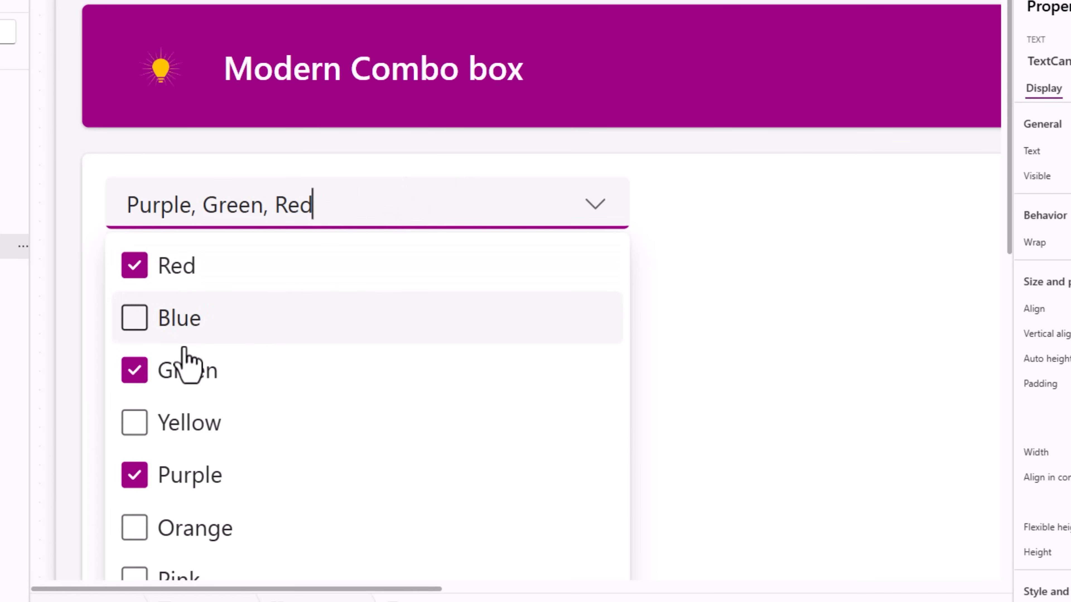
pyautogui.click(184, 367)
pyautogui.click(302, 171)
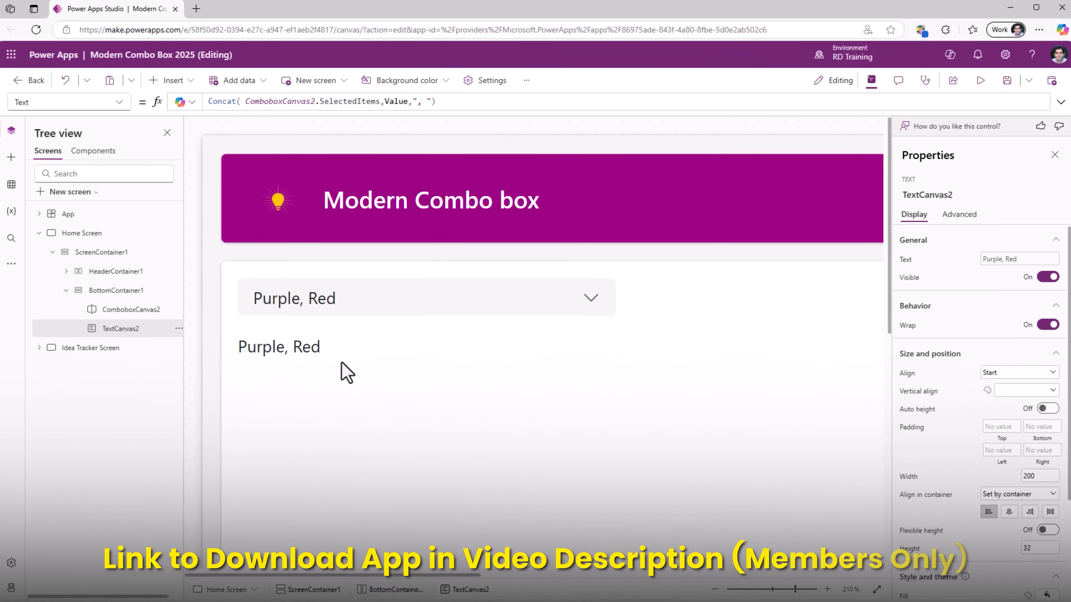
# Step: Paste a copy of the text control into the bottom container and set its Text formula to ComboboxCanvas2.SearchText
pyautogui.hotkey('ctrl', 'v')
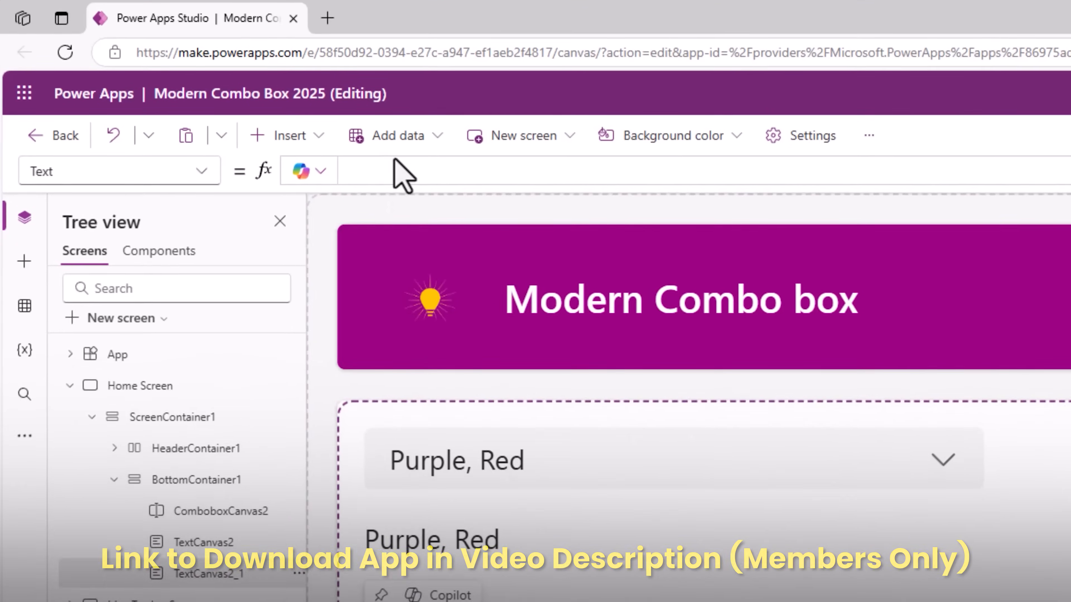
pyautogui.click(242, 105)
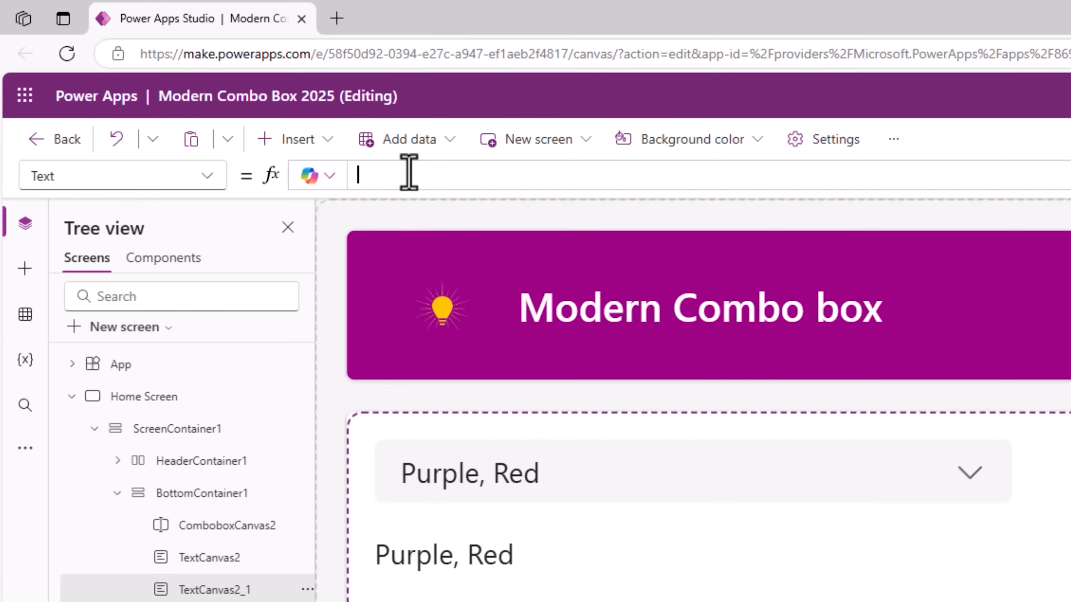
pyautogui.write('combo')
pyautogui.press('Tab')
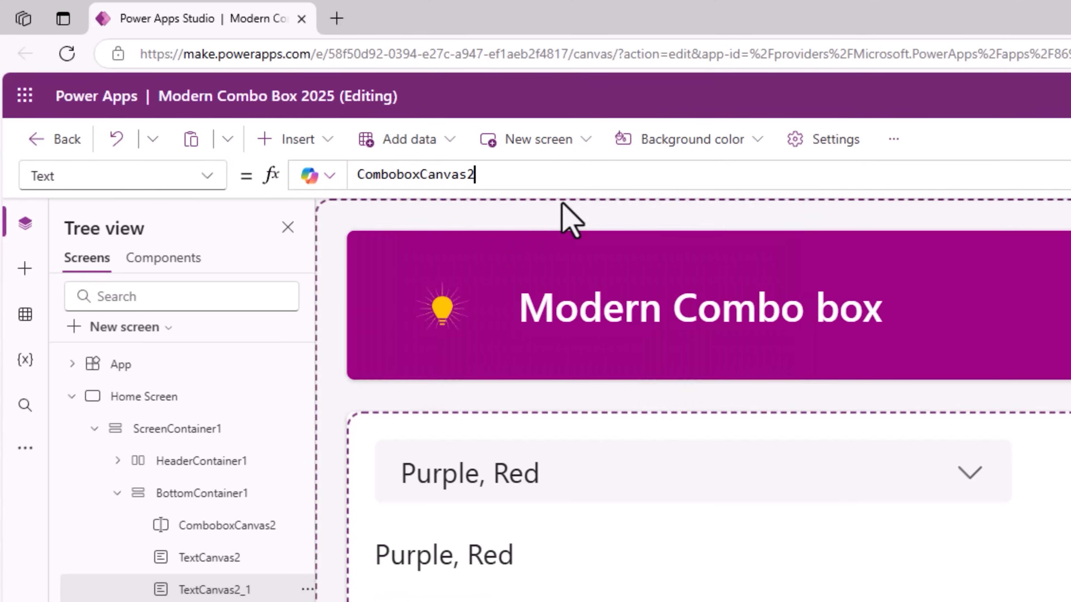
pyautogui.write('.sea')
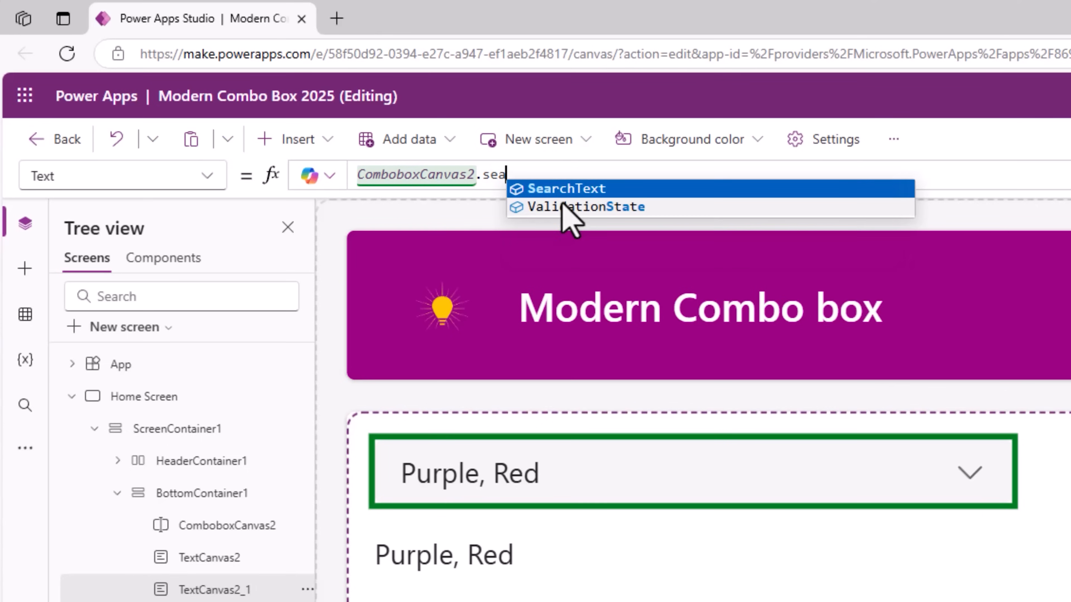
pyautogui.press('Tab')
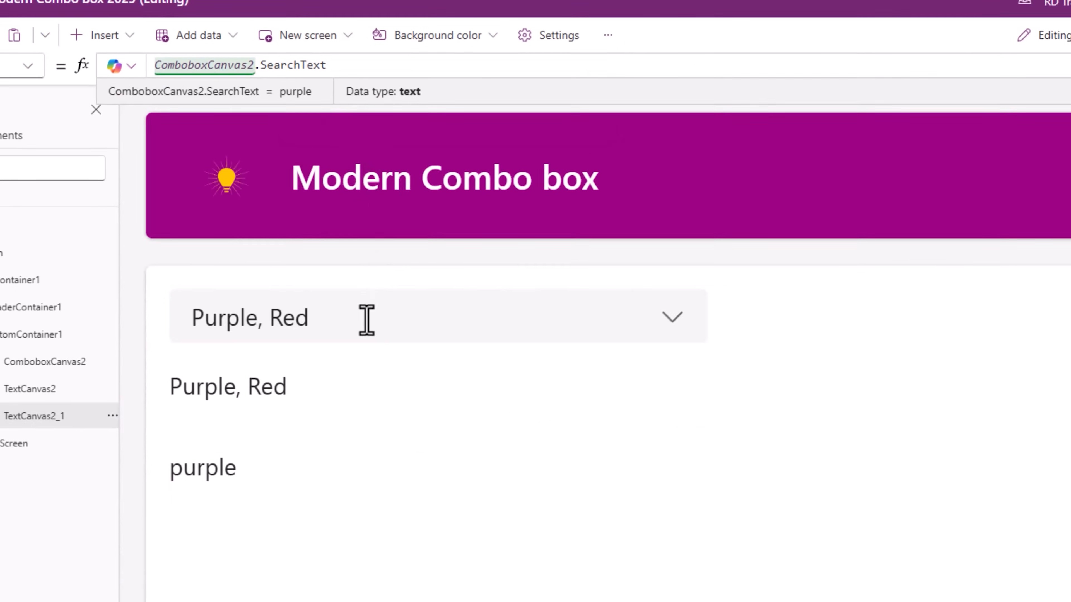
# Step: Preview the app, search the combo box for "blue", add Blue to the selection and return to editing
pyautogui.click(366, 319)
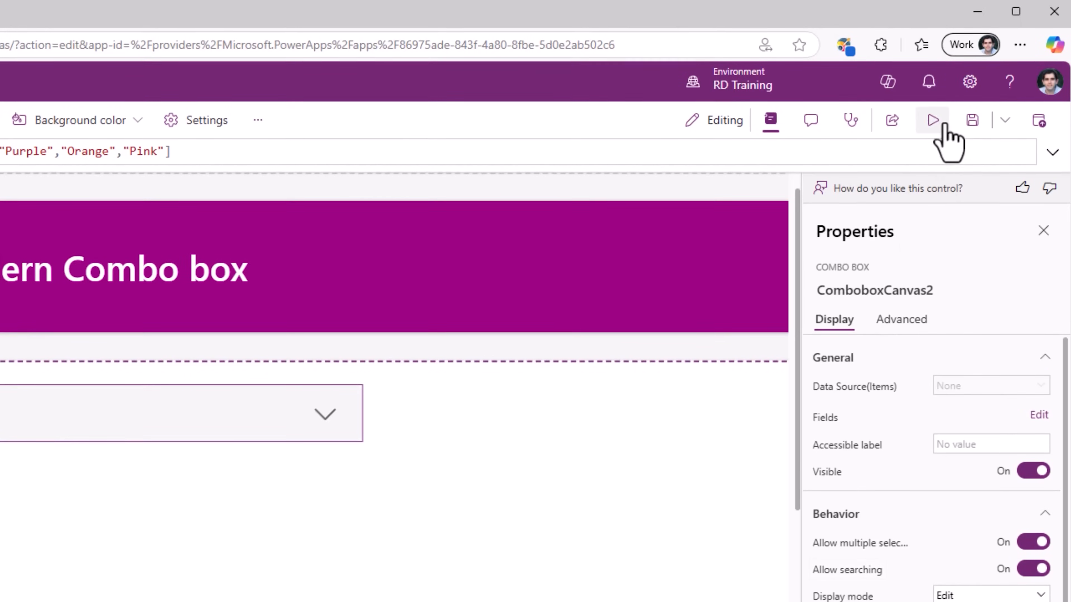
pyautogui.click(942, 124)
pyautogui.click(149, 169)
pyautogui.moveTo(196, 181); pyautogui.dragTo(29, 186)
pyautogui.write('blue')
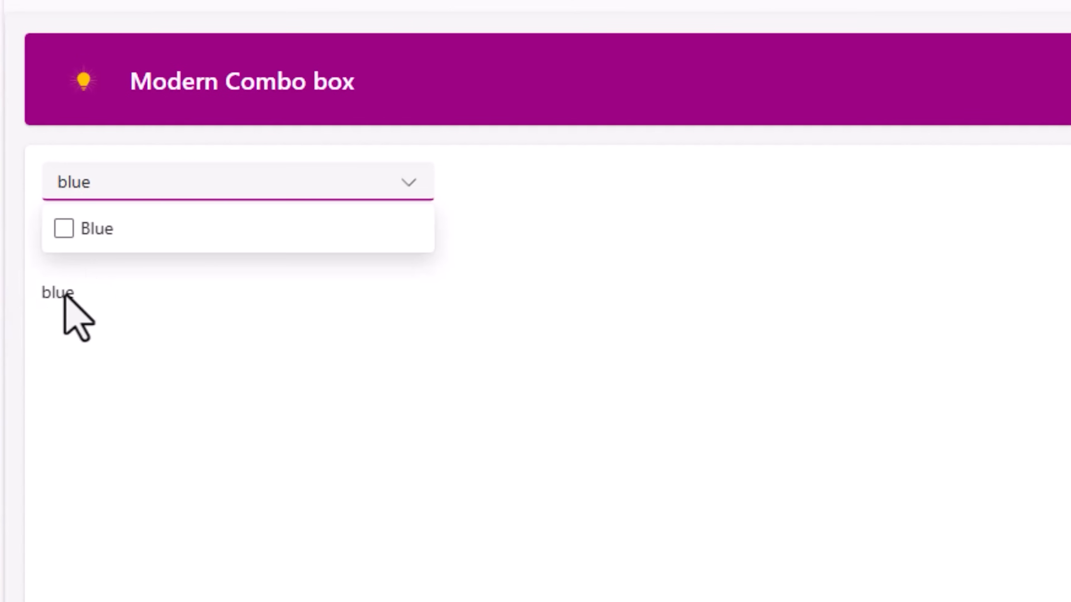
pyautogui.click(64, 229)
pyautogui.click(508, 192)
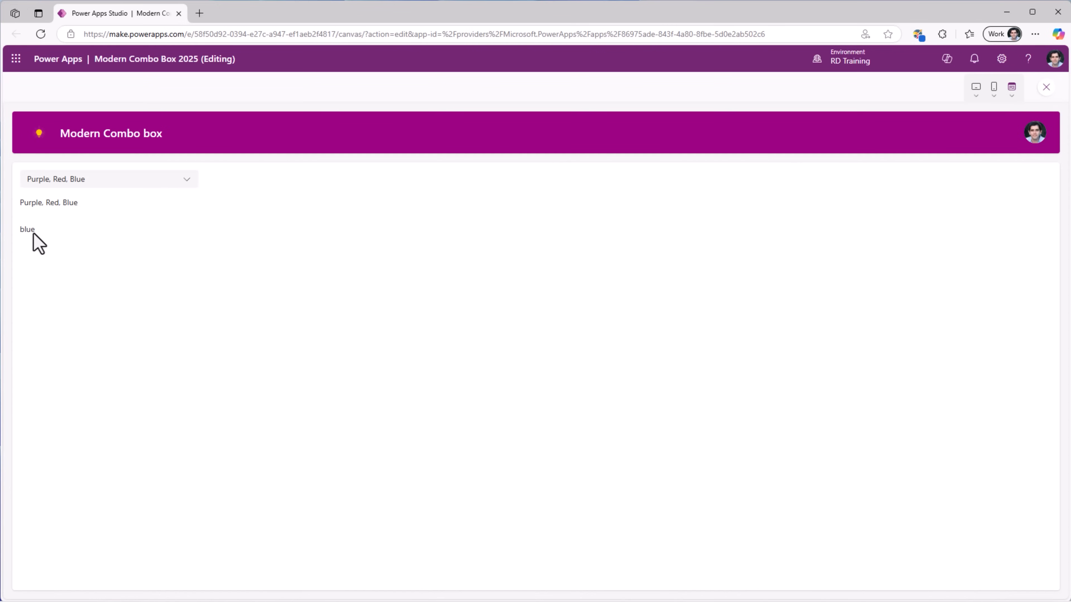
pyautogui.press('Escape')
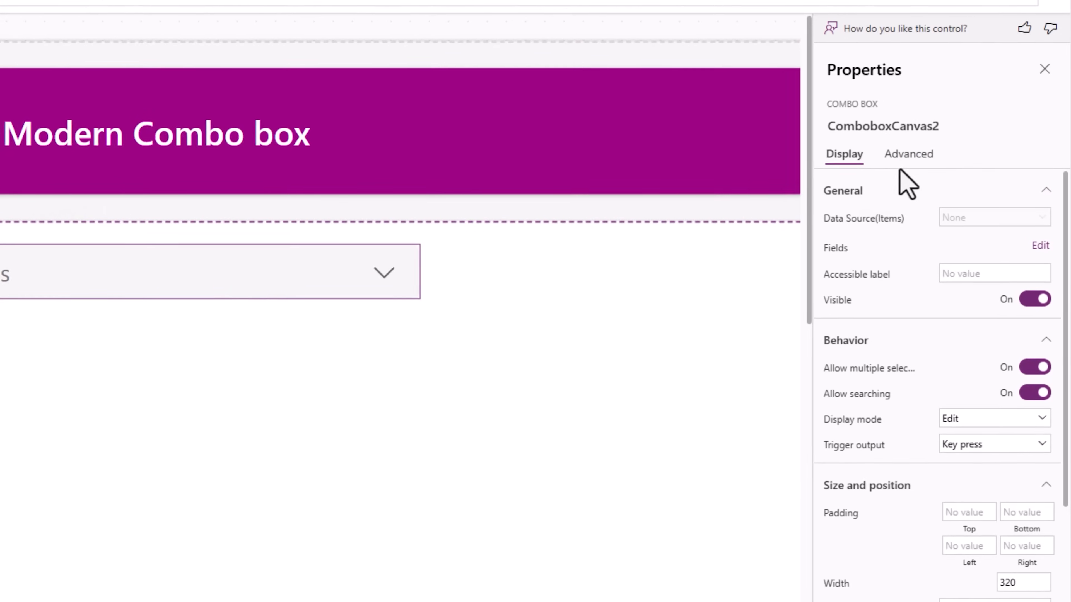
# Step: Find the combo box's InputTextPlaceholder property by searching for "input" and set it to "Find Colors"
pyautogui.click(956, 216)
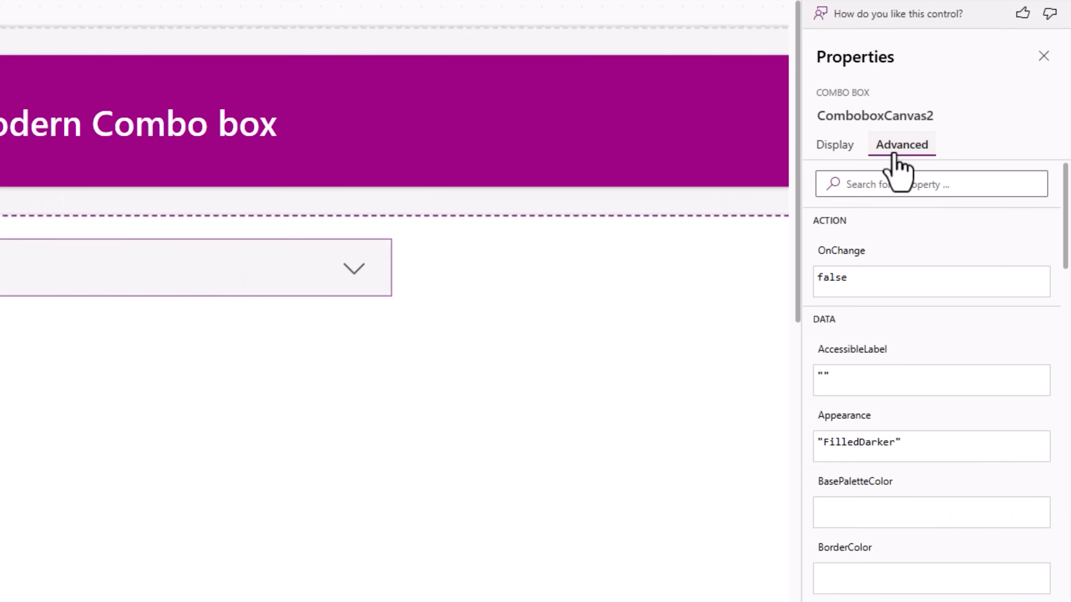
pyautogui.click(898, 184)
pyautogui.write('inpu')
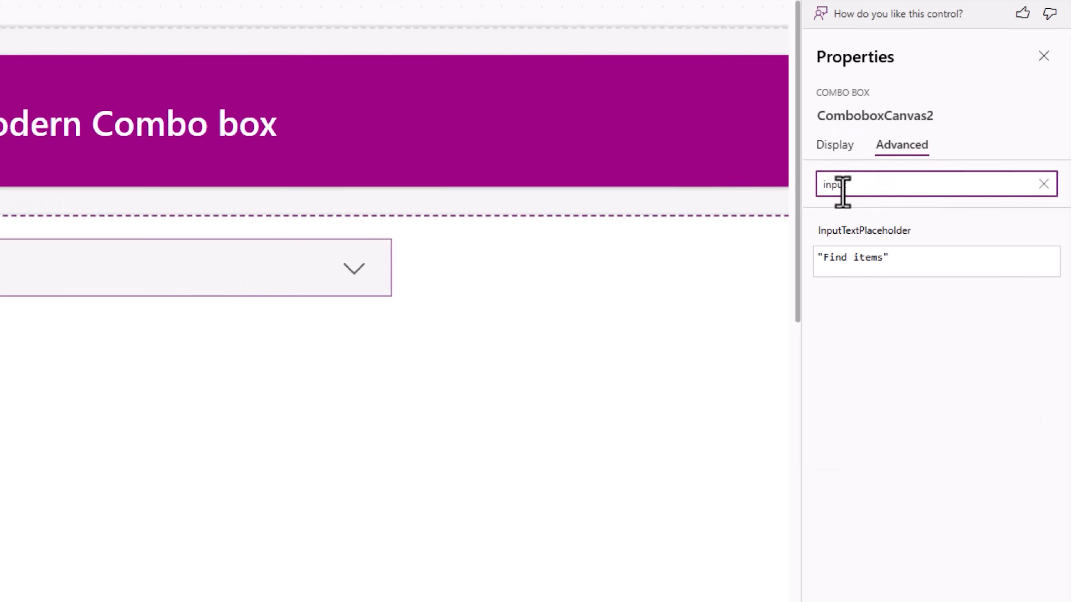
pyautogui.write('t')
pyautogui.click(852, 234)
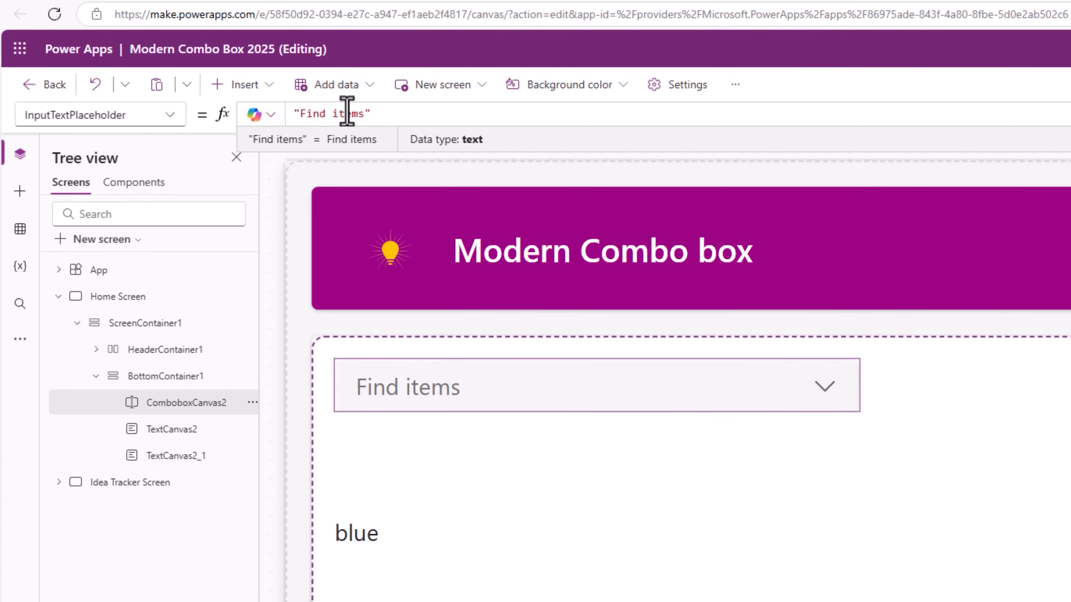
pyautogui.moveTo(432, 420)
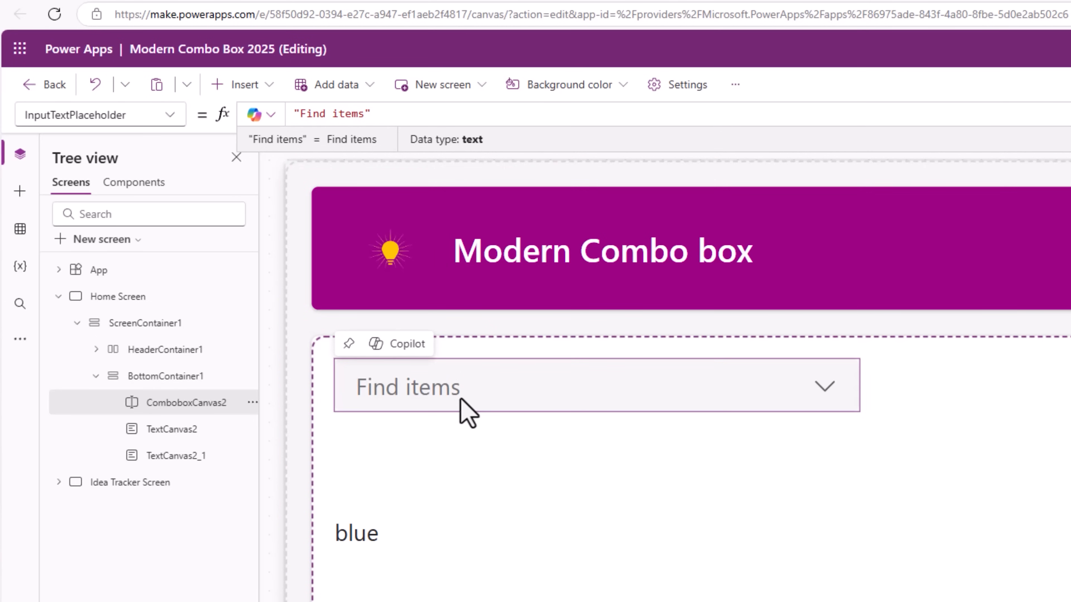
pyautogui.moveTo(296, 113); pyautogui.dragTo(364, 114)
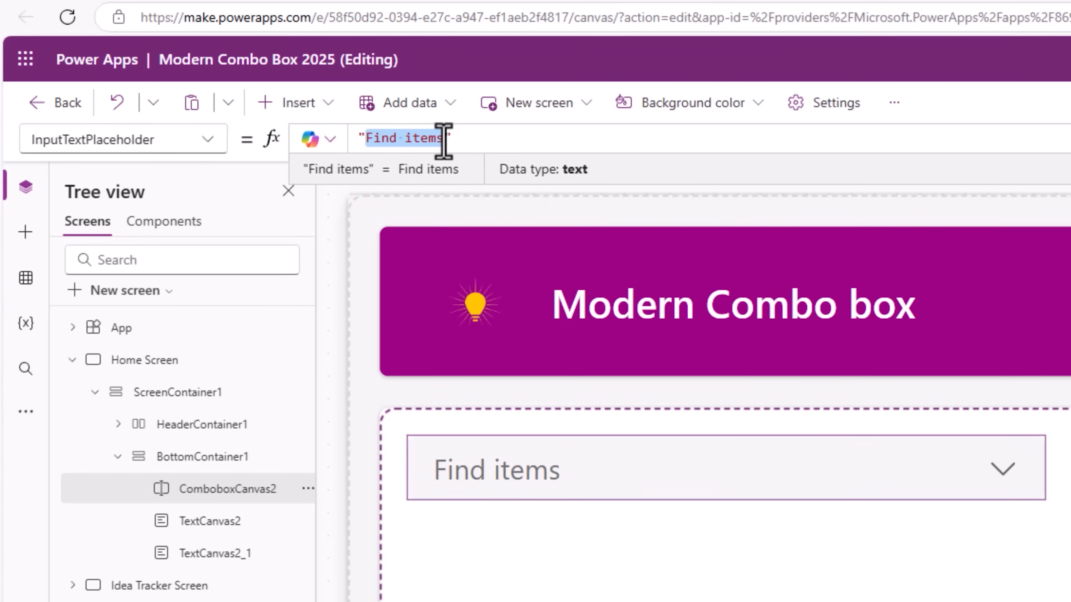
pyautogui.write('Find Colors')
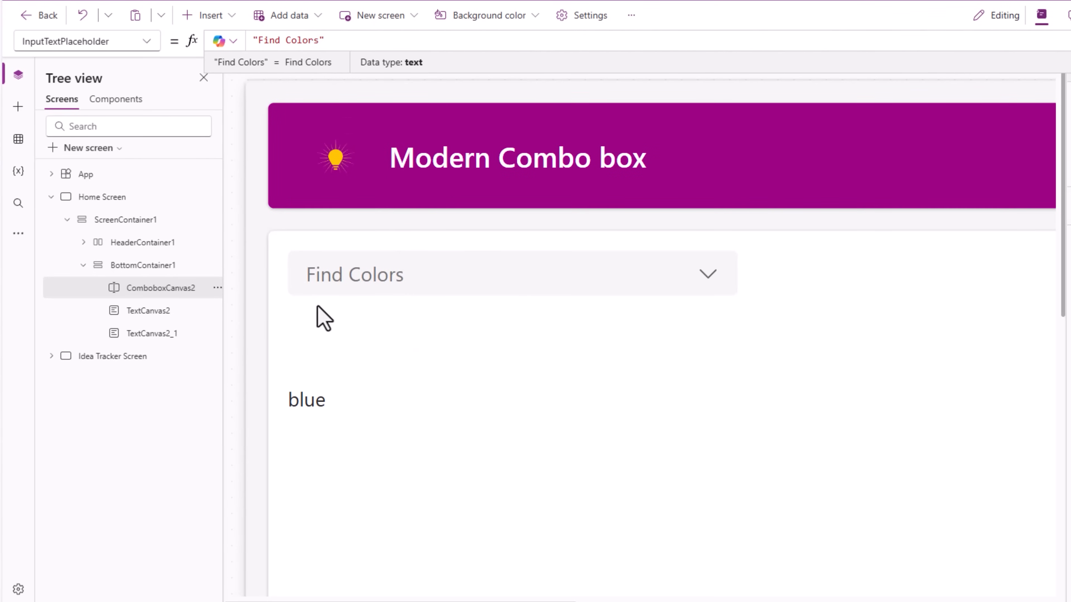
# Step: Insert a magnifying glass emoji and a space before Find Colors in the combo box's placeholder text
pyautogui.click(607, 471)
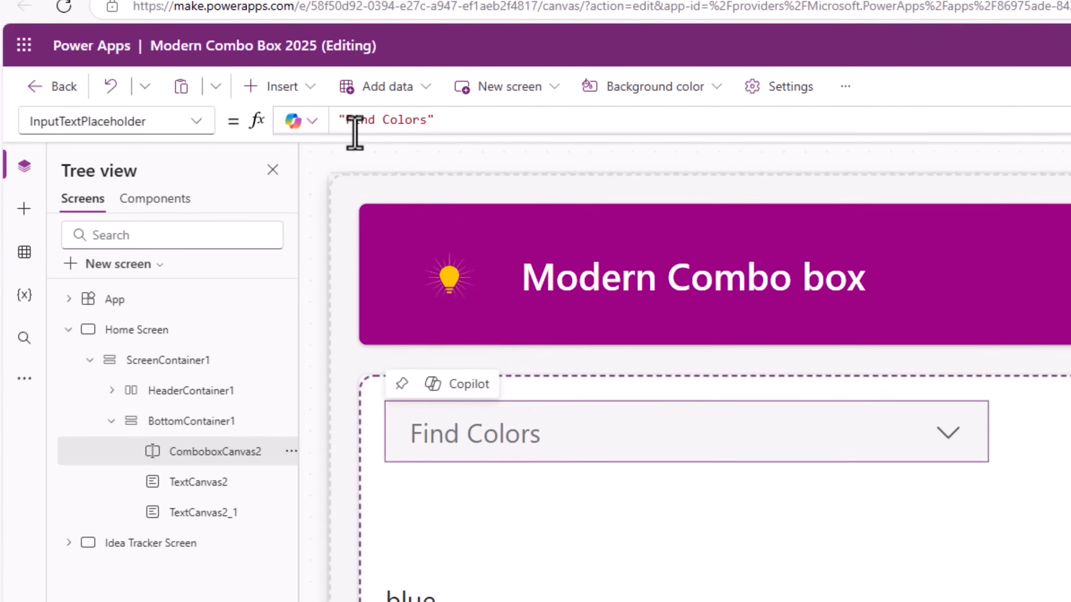
pyautogui.click(260, 40)
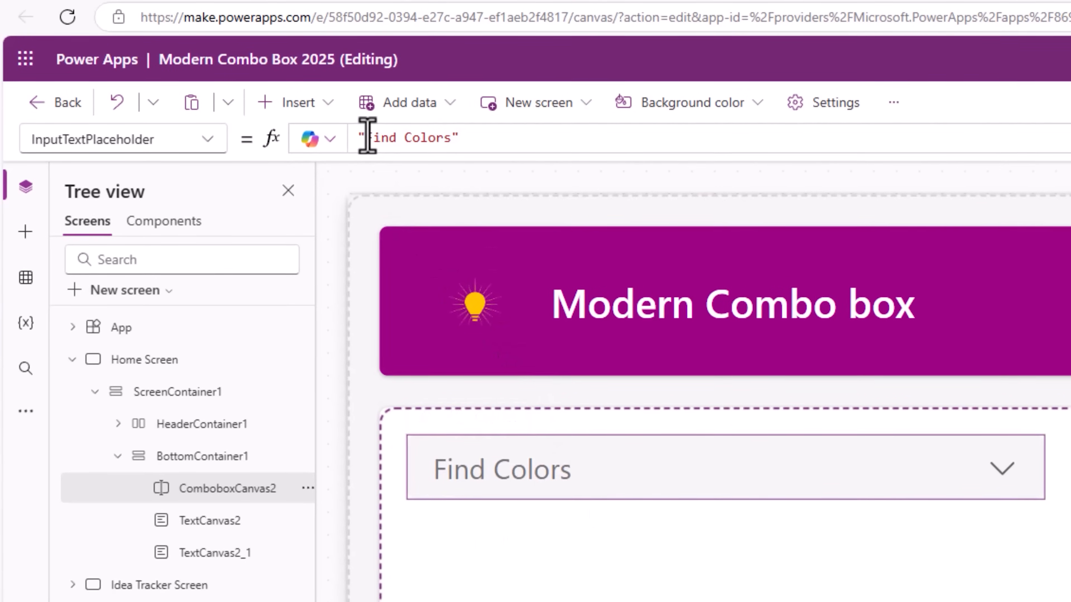
pyautogui.click(367, 137)
pyautogui.press('super+period')
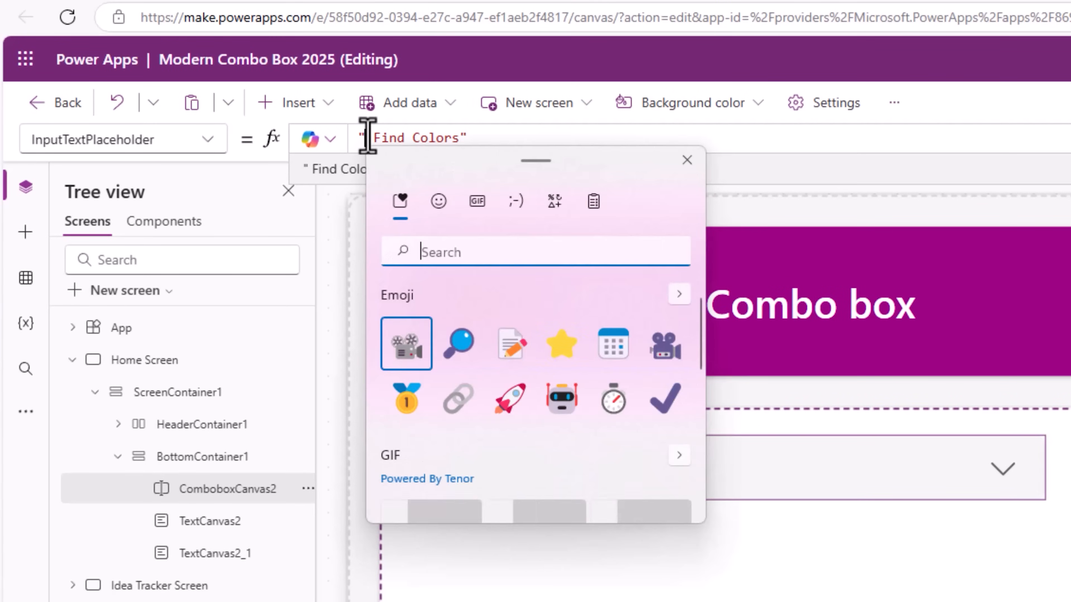
pyautogui.press('Right')
pyautogui.press('Return')
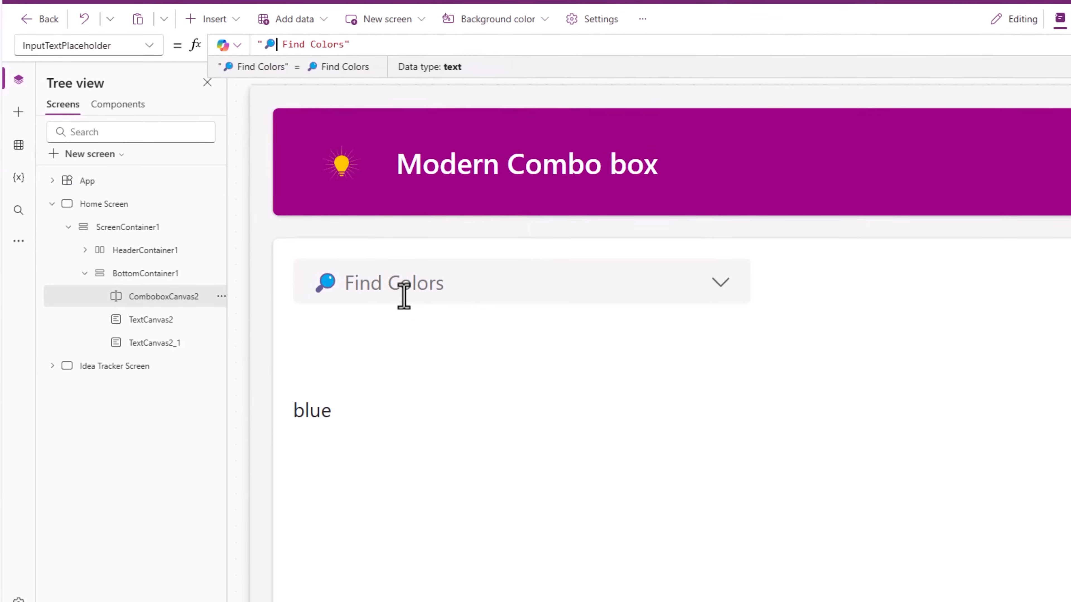
pyautogui.keyDown('alt'); pyautogui.click(400, 293); pyautogui.keyUp('alt')
# Step: Find the combo box's MultiValueDelimiter property by searching for "multi" and set it to "; "
pyautogui.write('m')
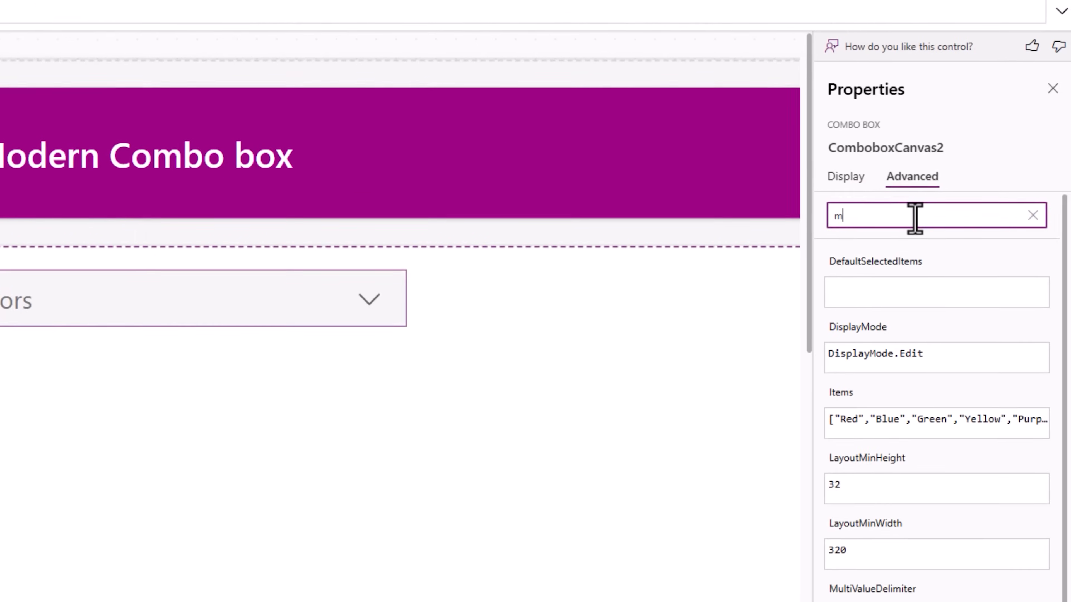
pyautogui.write('ulti')
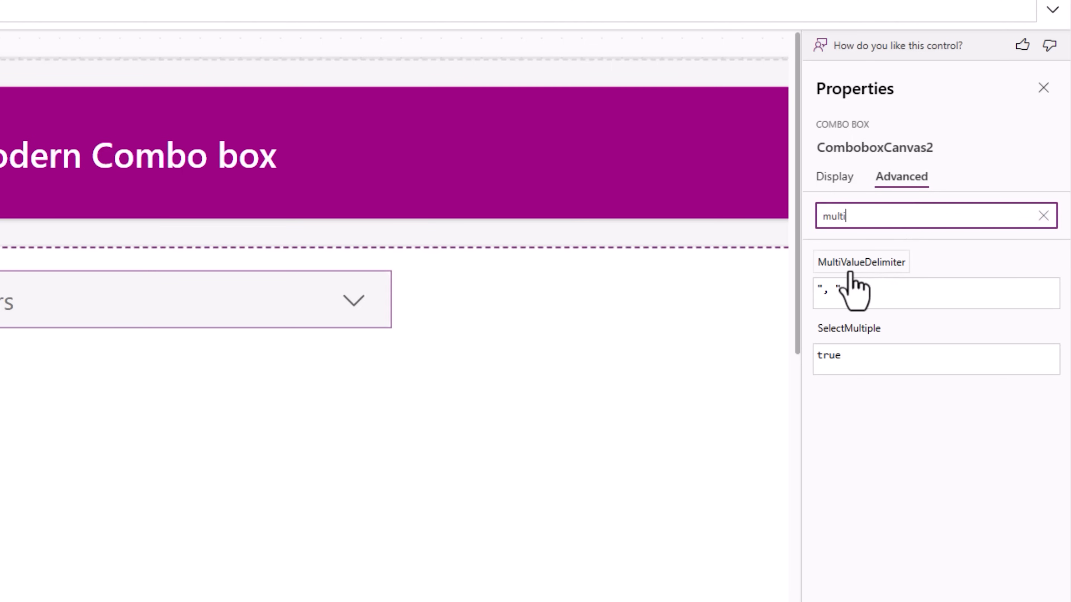
pyautogui.moveTo(850, 274)
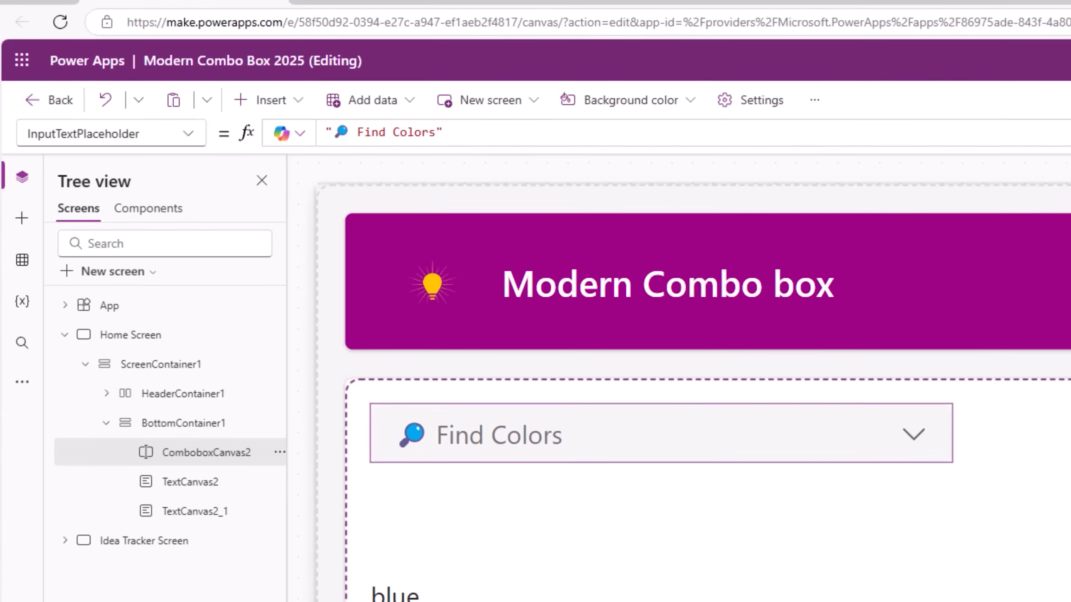
pyautogui.click(924, 291)
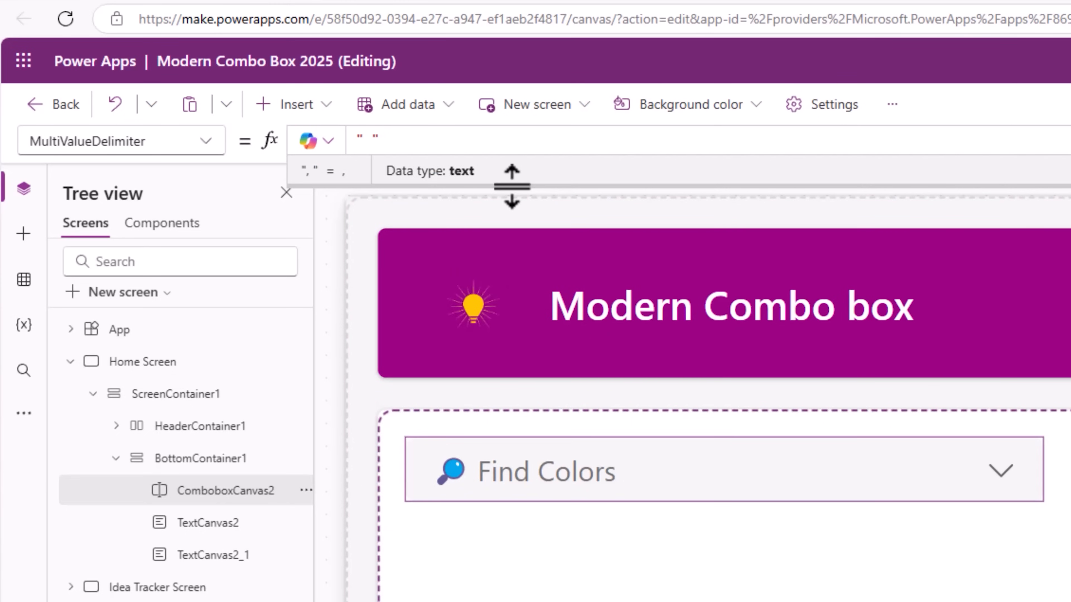
pyautogui.write(';')
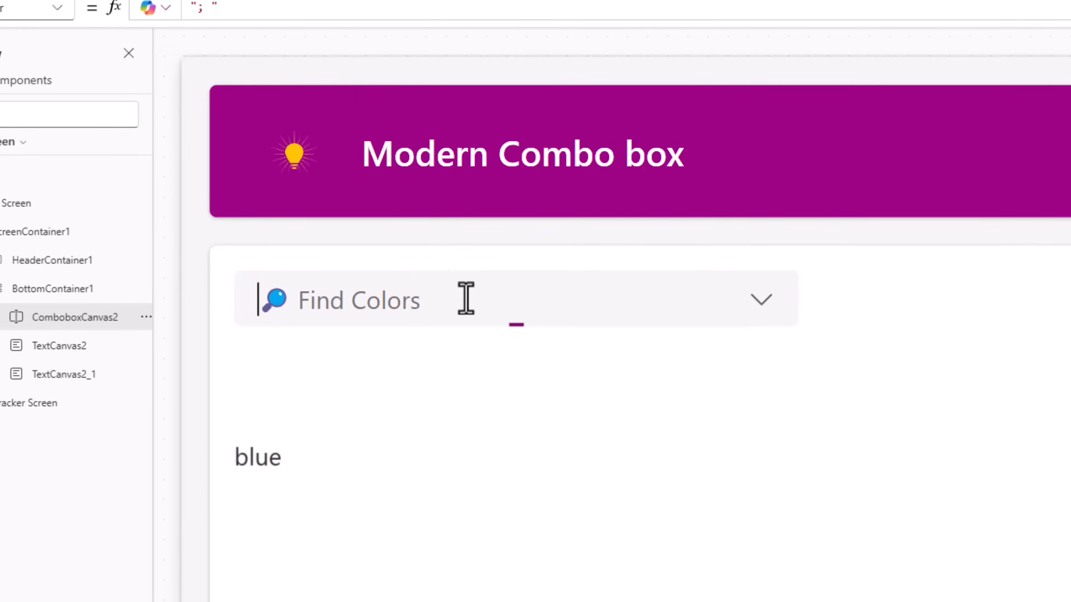
# Step: Select Red and Blue in the combo box to check how the new delimiter separates the values
pyautogui.click(669, 470)
pyautogui.click(581, 563)
pyautogui.click(221, 333)
pyautogui.click(261, 178)
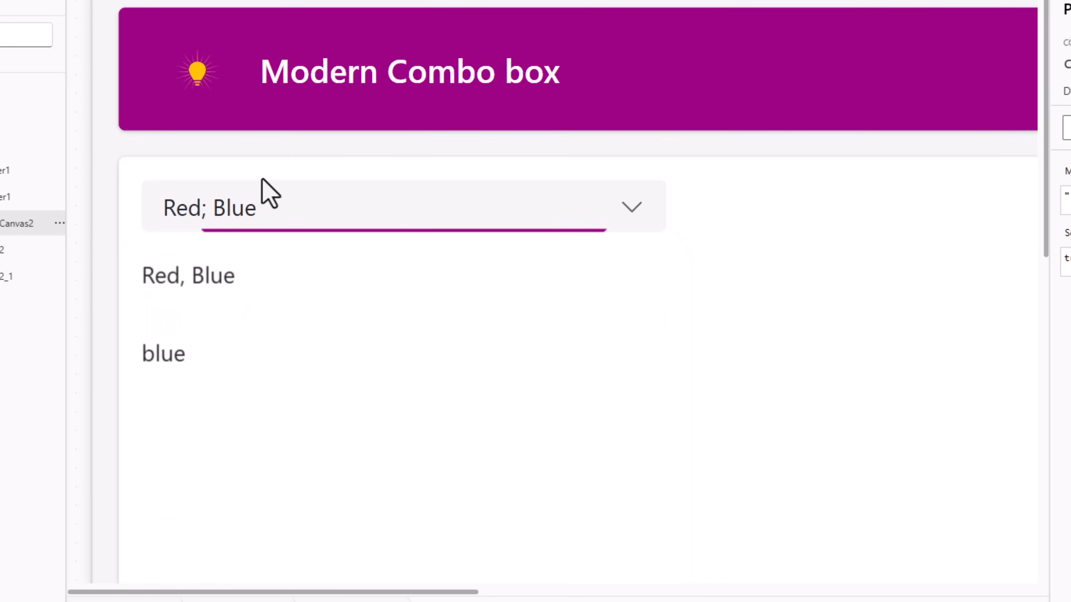
pyautogui.moveTo(161, 215); pyautogui.dragTo(260, 213)
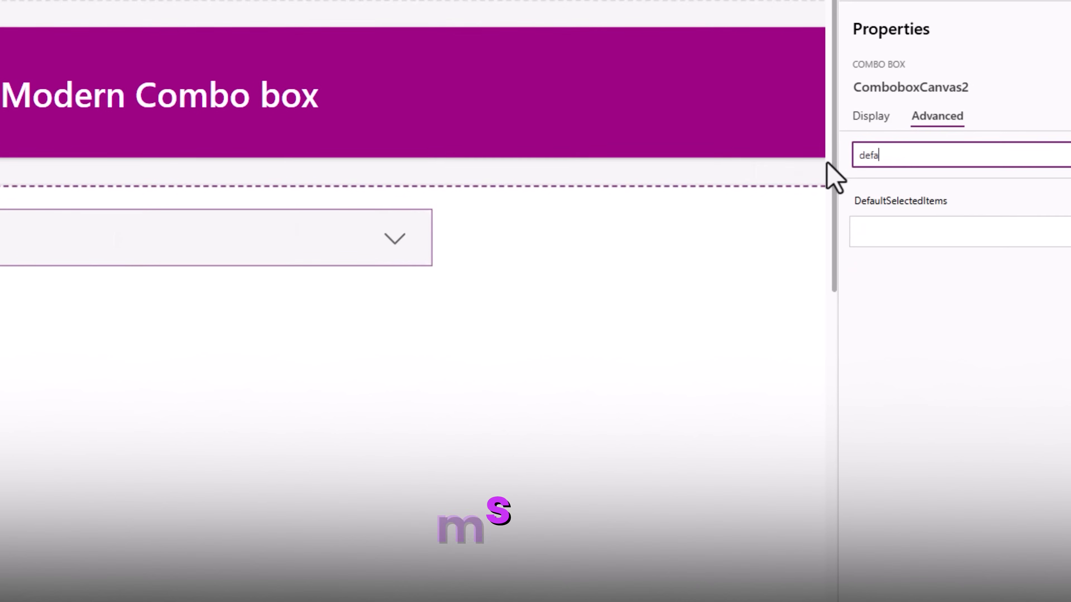
# Step: Find the combo box's DefaultSelectedItems property by searching for "defa" and enter "Blue" as its formula
pyautogui.write('a')
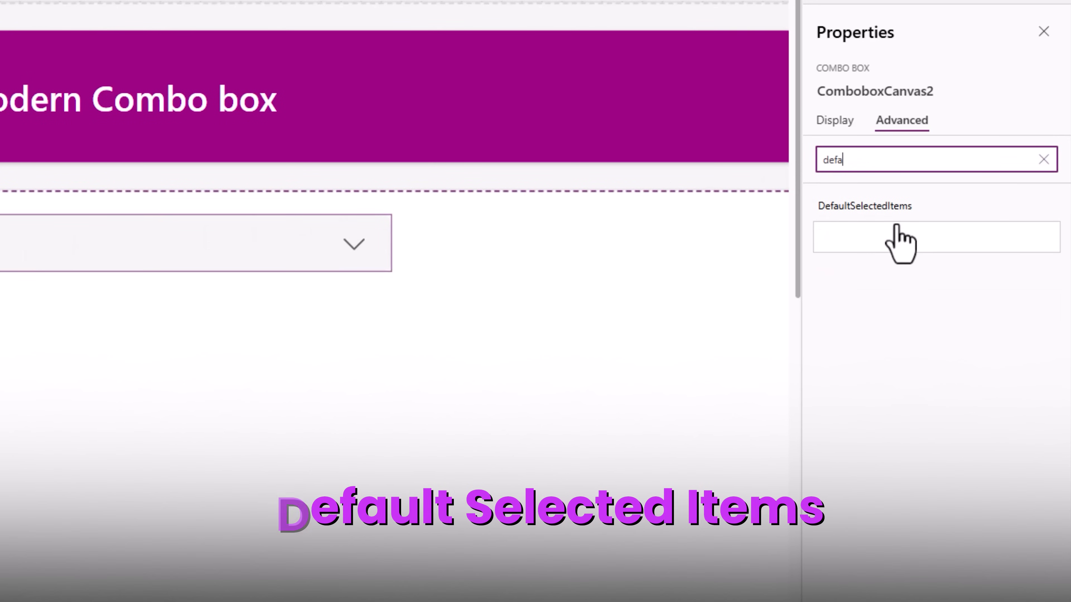
pyautogui.click(871, 216)
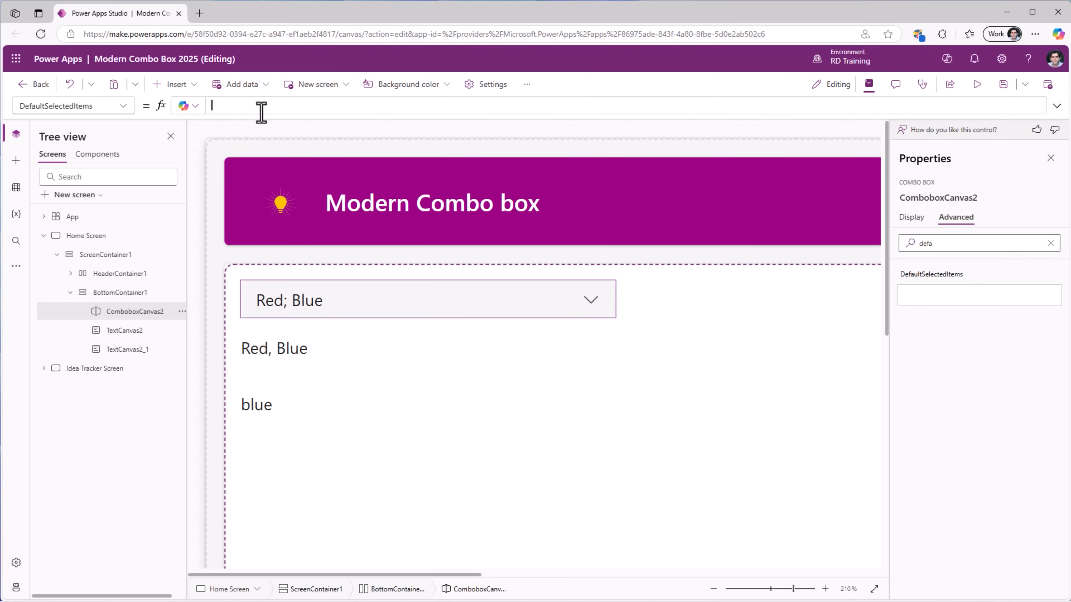
pyautogui.click(261, 110)
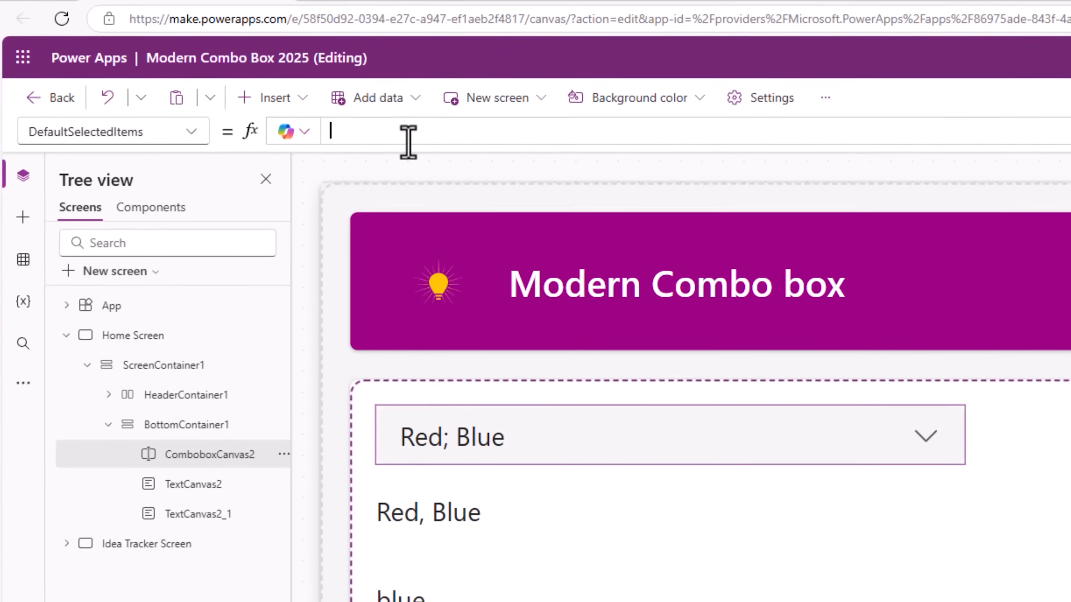
pyautogui.write('"Blue"')
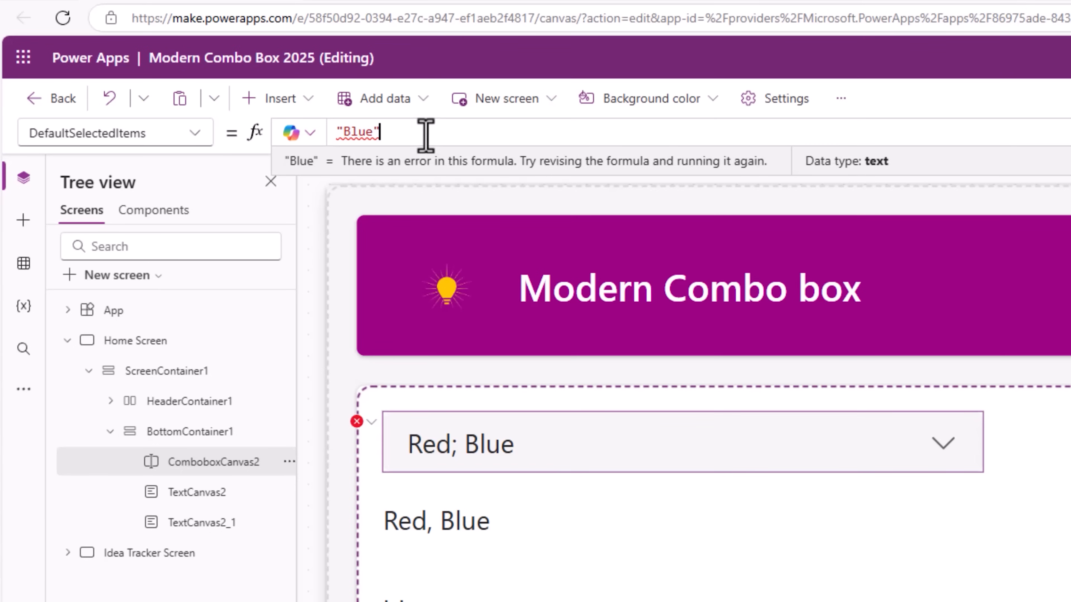
# Step: Enclose "Blue" in square brackets so the DefaultSelectedItems formula is the table ["Blue"]
pyautogui.click(339, 132)
pyautogui.write('{')
pyautogui.click(406, 136)
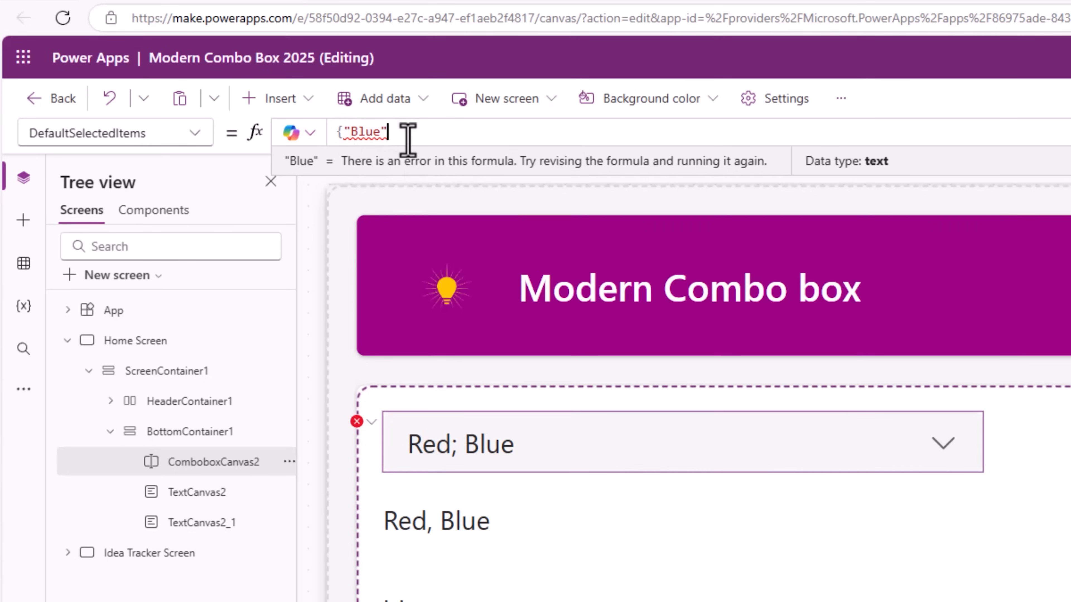
pyautogui.write('}')
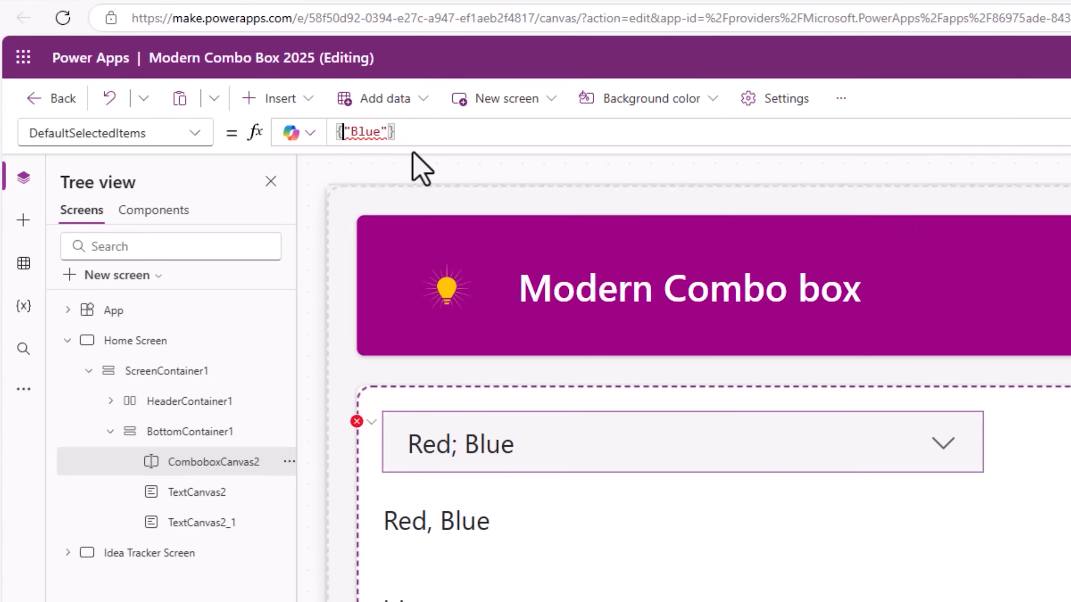
pyautogui.press('BackSpace')
pyautogui.write('[')
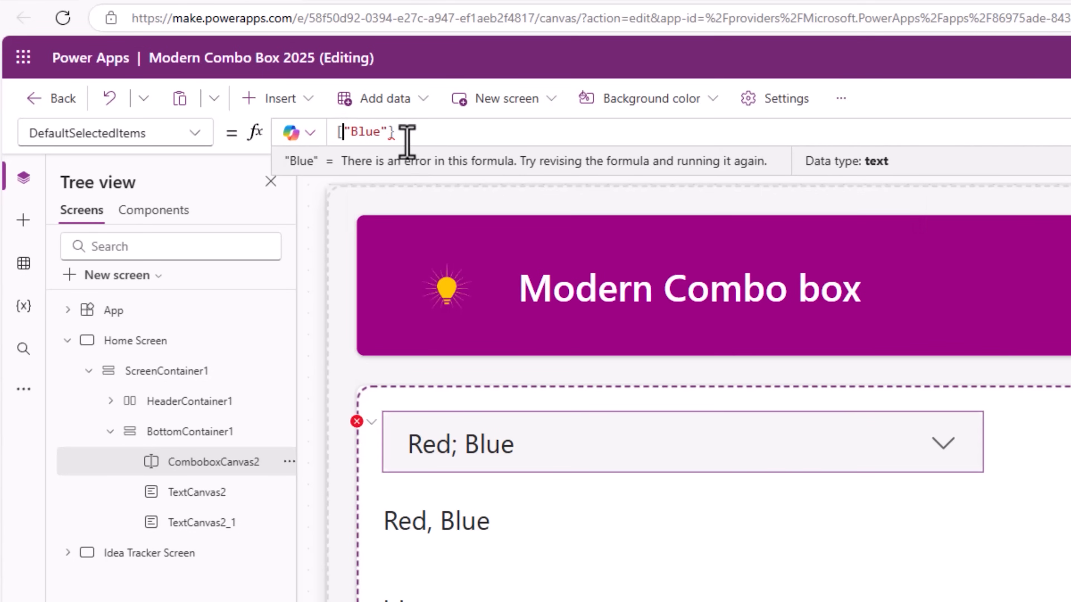
pyautogui.write(']')
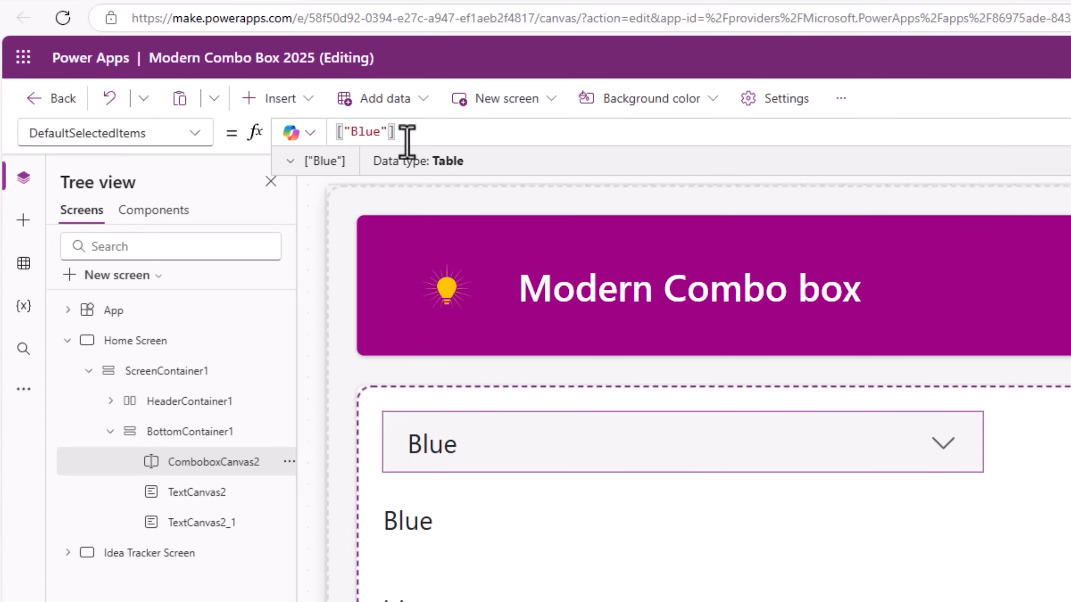
# Step: Look at the combo box's Items property and locate "Blue" in the list to compare it with the default selection
pyautogui.click(208, 133)
pyautogui.write('items')
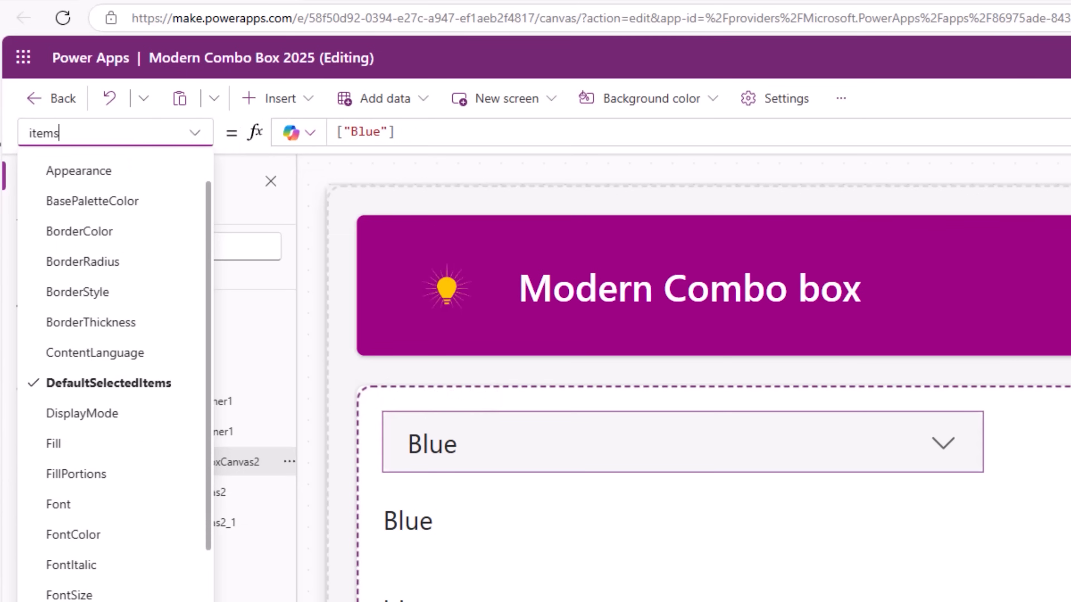
pyautogui.press('Return')
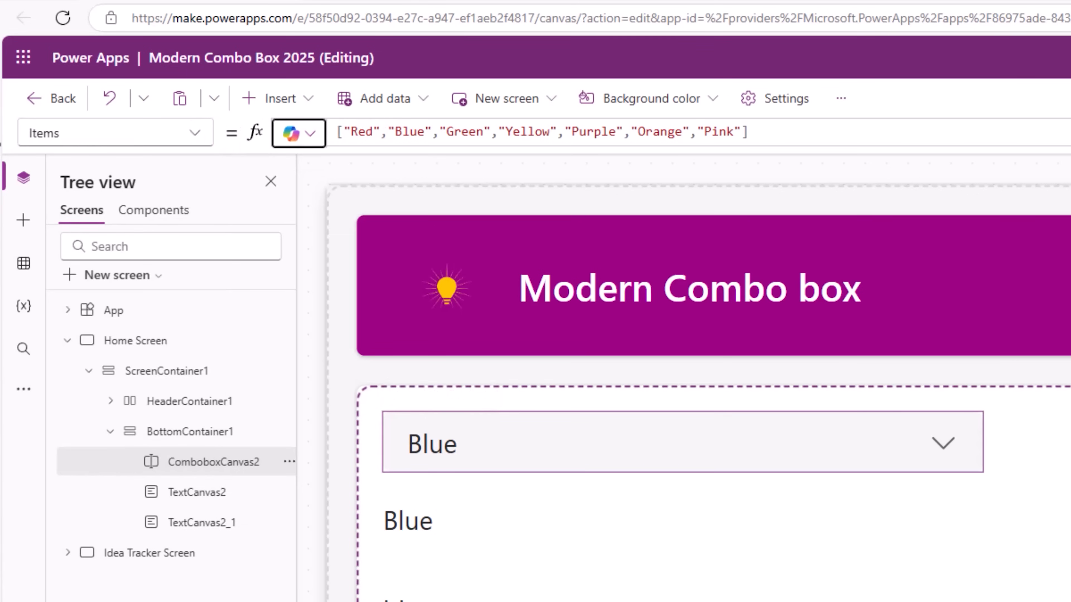
pyautogui.click(407, 134)
pyautogui.doubleClick(407, 134)
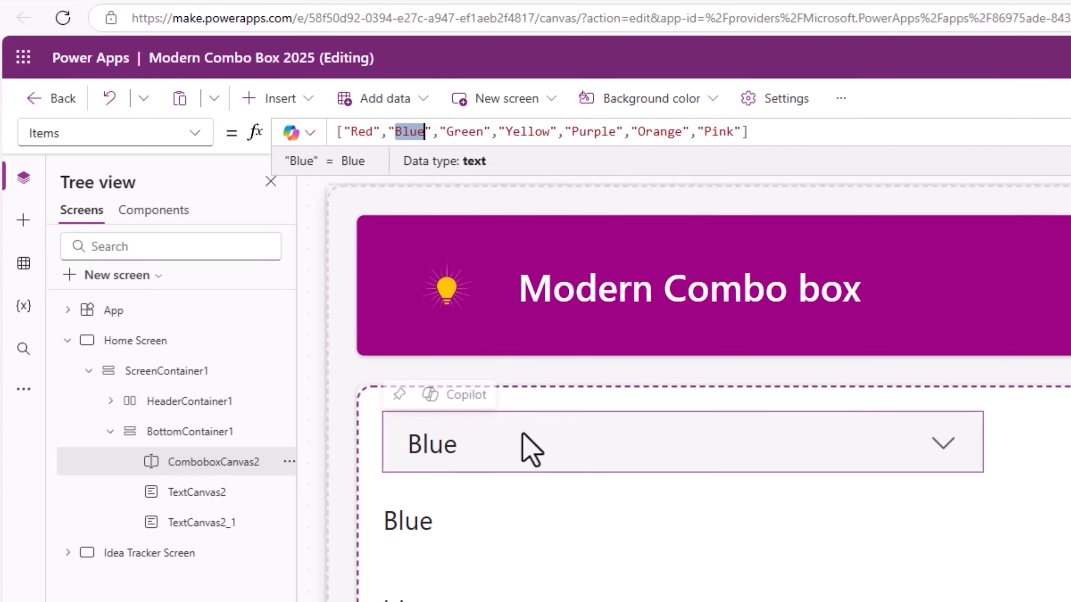
pyautogui.click(530, 450)
# Step: Extend DefaultSelectedItems to ["Blue","Green"] and open the combo box list to check the default selections
pyautogui.click(78, 132)
pyautogui.write('def')
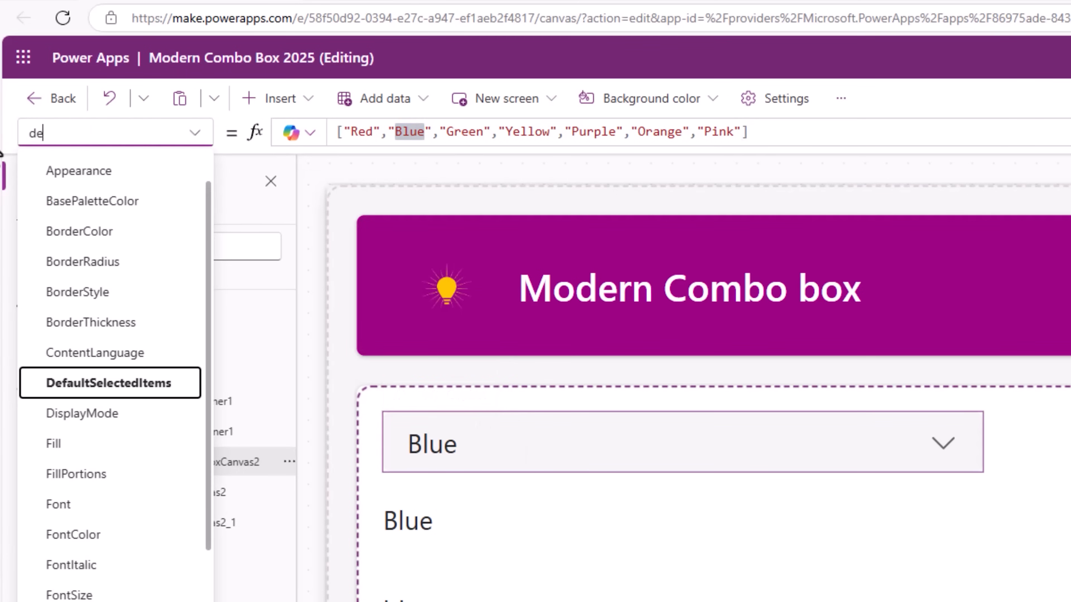
pyautogui.press('Return')
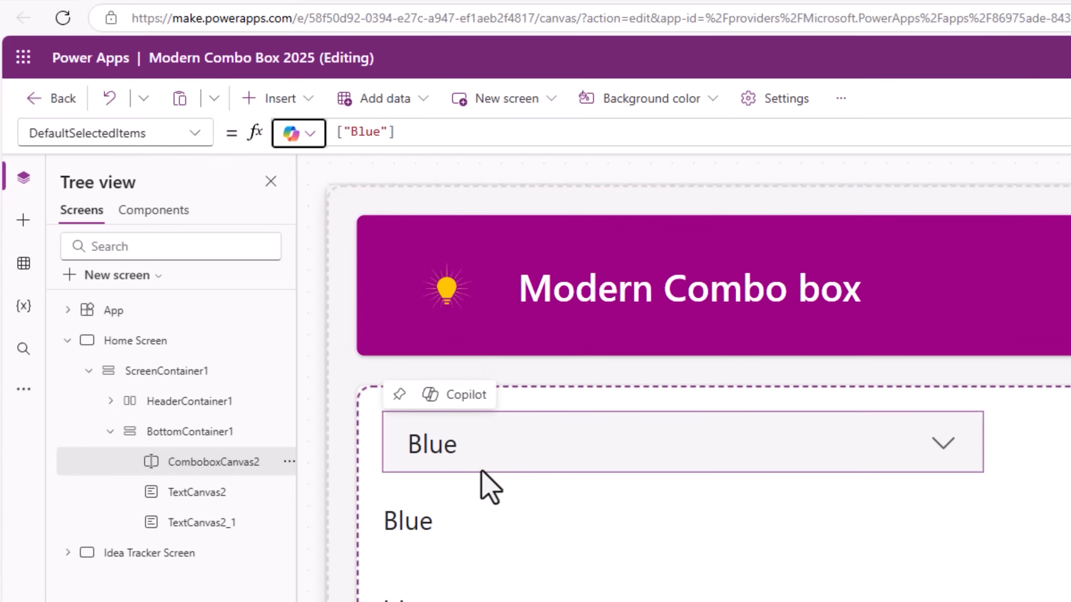
pyautogui.click(388, 132)
pyautogui.write(',"')
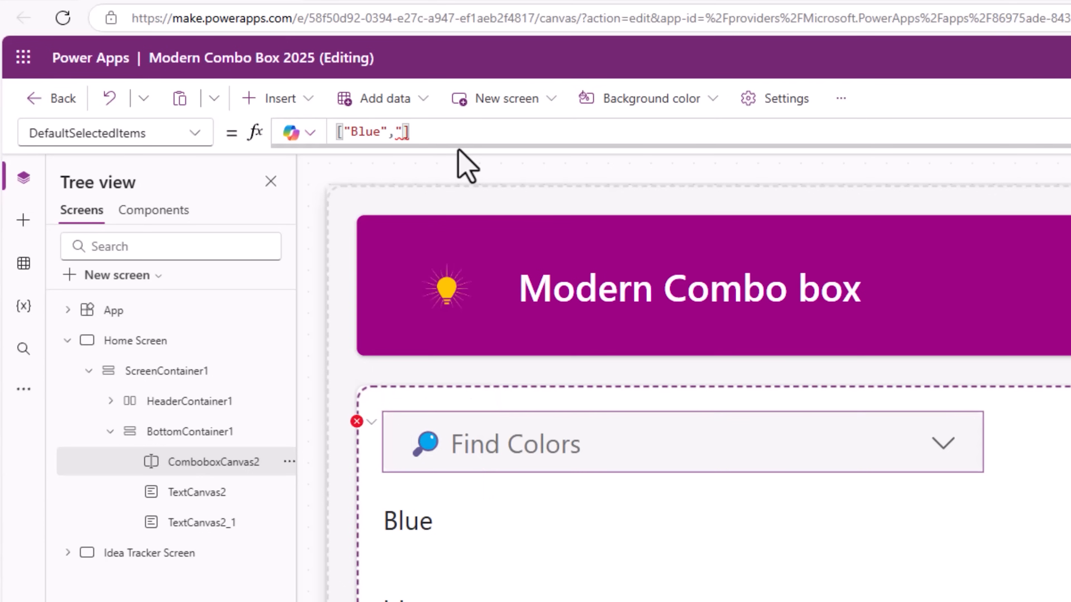
pyautogui.write('Green"')
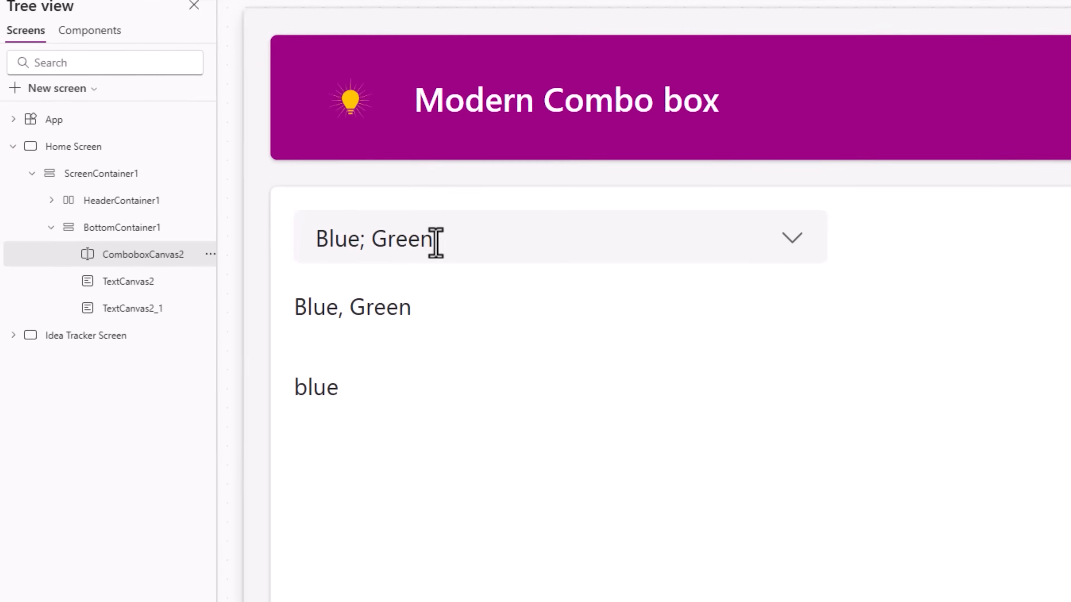
pyautogui.click(436, 242)
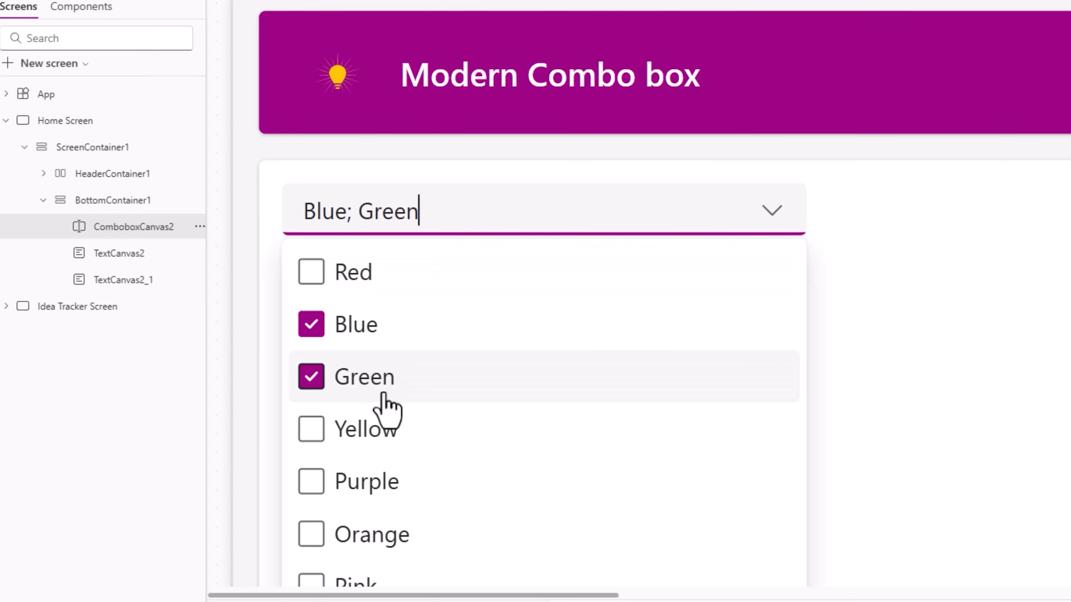
# Step: Remove "Green" from the combo box's DefaultSelectedItems and turn off the option to allow multiple selections
pyautogui.moveTo(430, 117); pyautogui.dragTo(509, 117)
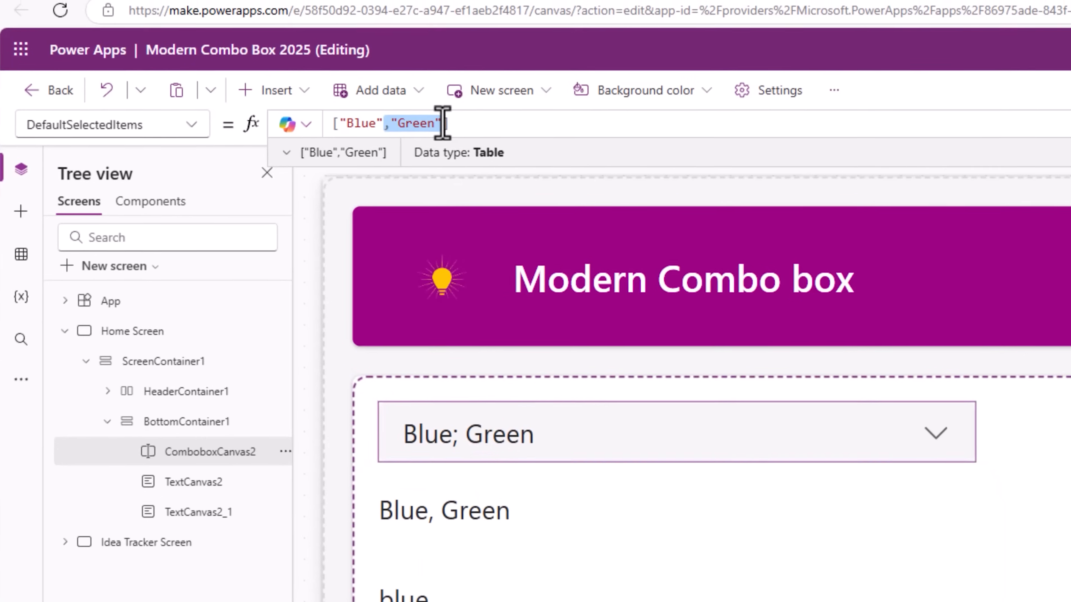
pyautogui.press('BackSpace')
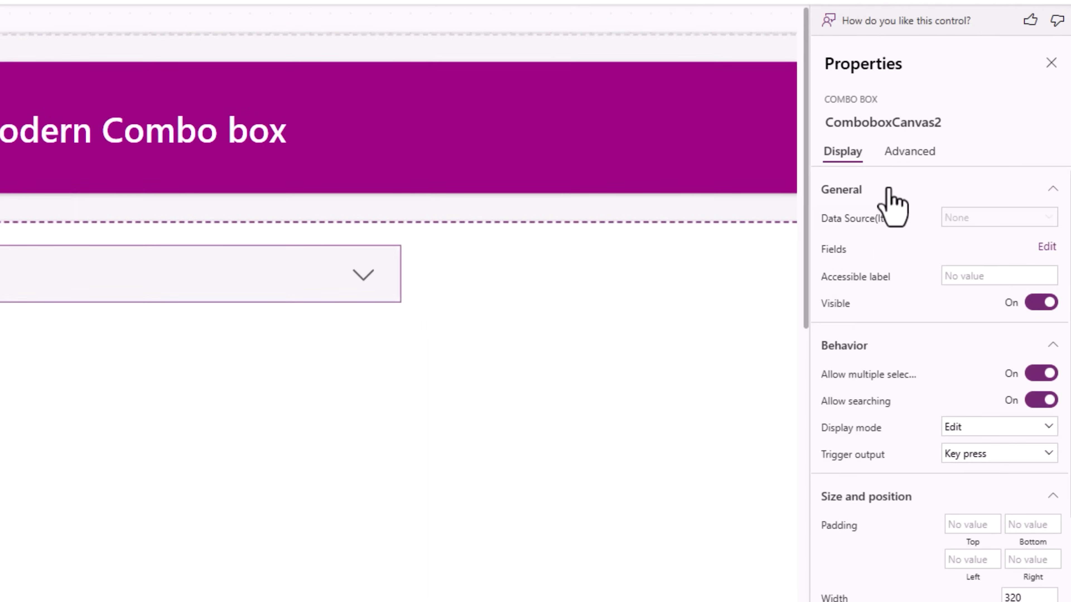
pyautogui.click(1034, 374)
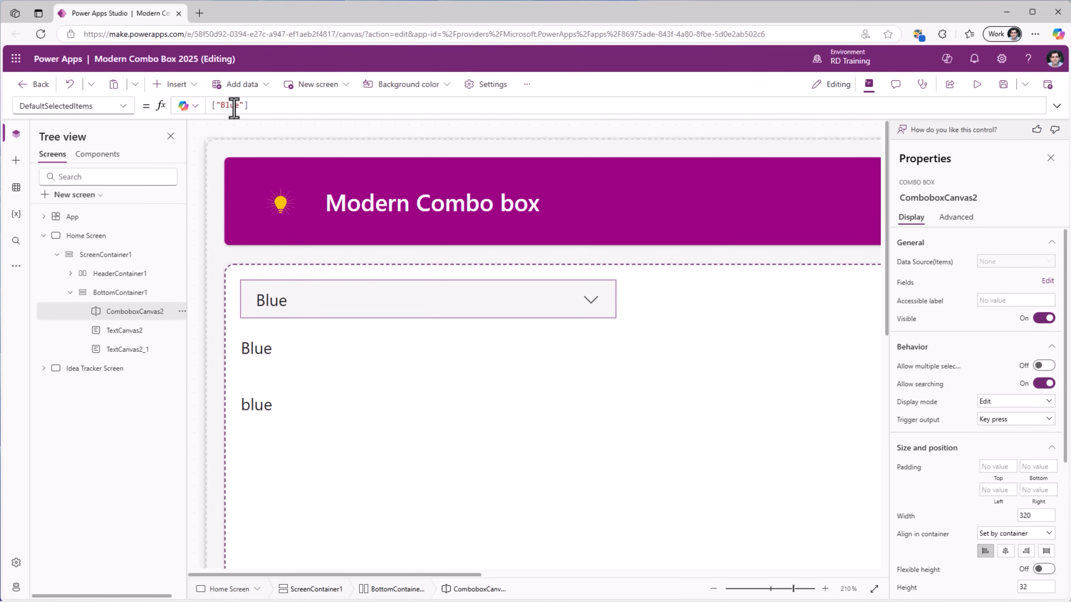
# Step: Set the combo box's ValidationState property to "Error"
pyautogui.click(349, 299)
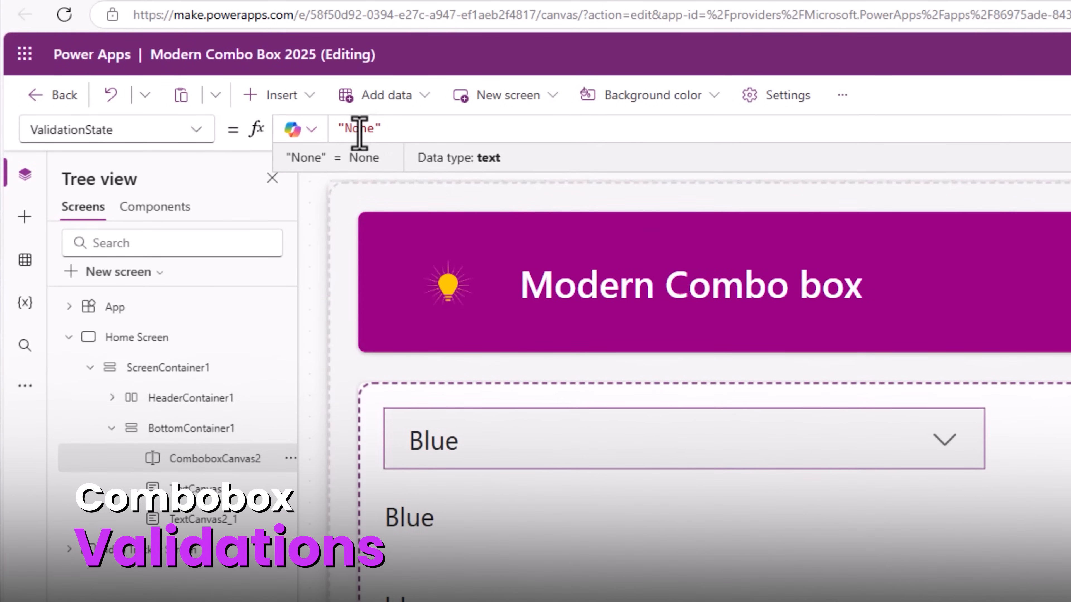
pyautogui.doubleClick(359, 128)
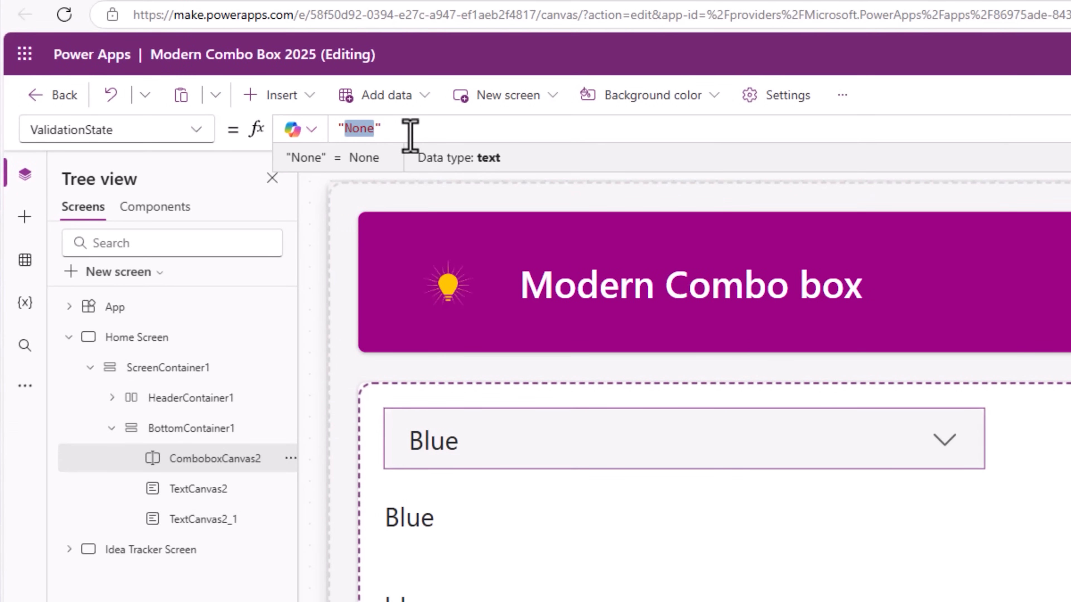
pyautogui.write('Error')
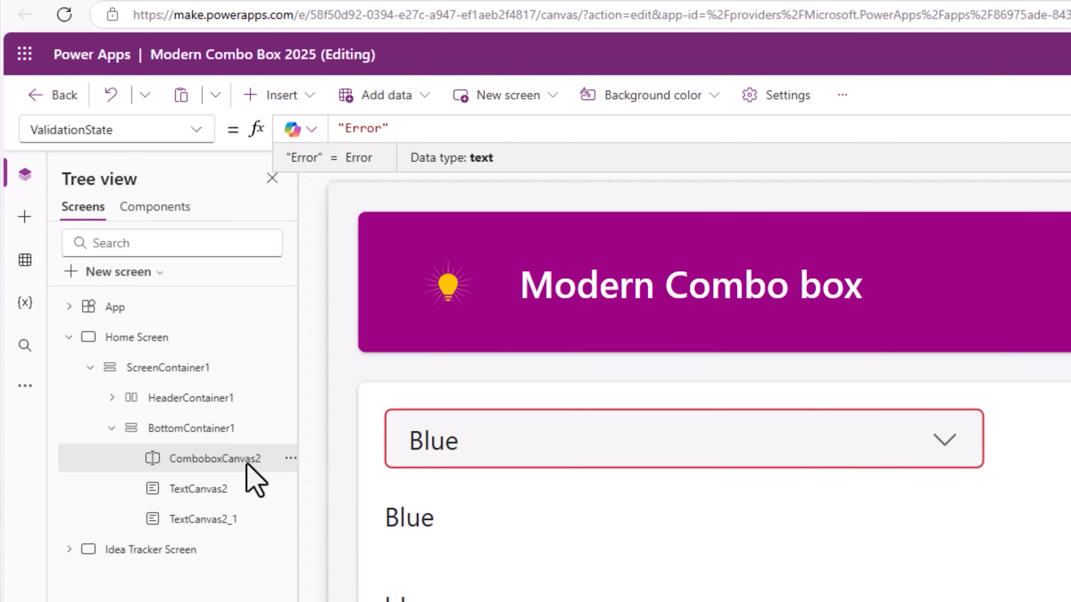
# Step: Turn on multiple selections for ComboboxCanvas2
pyautogui.click(231, 463)
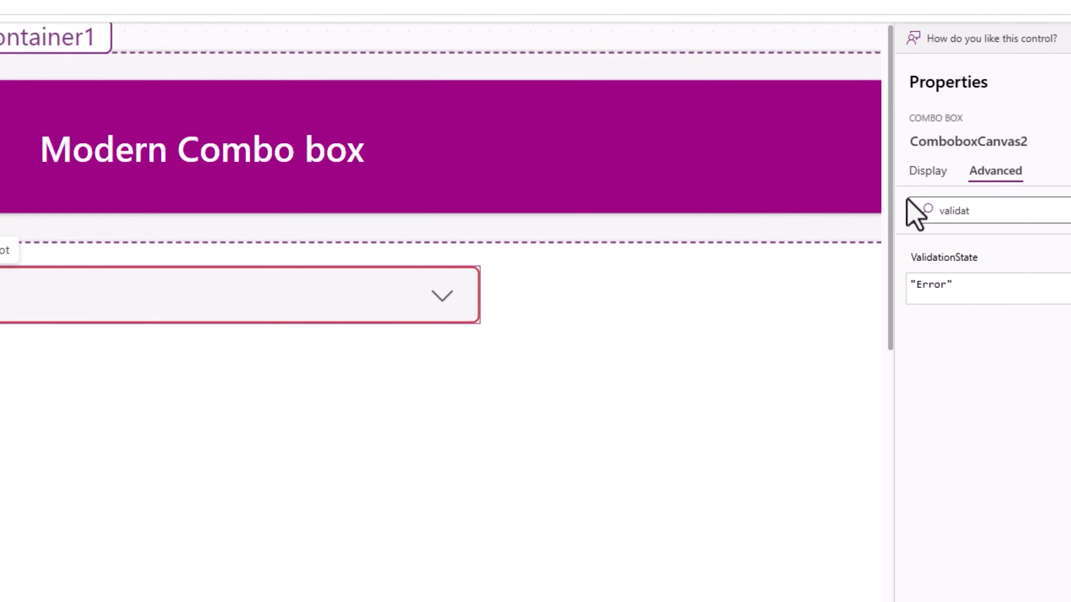
pyautogui.click(926, 170)
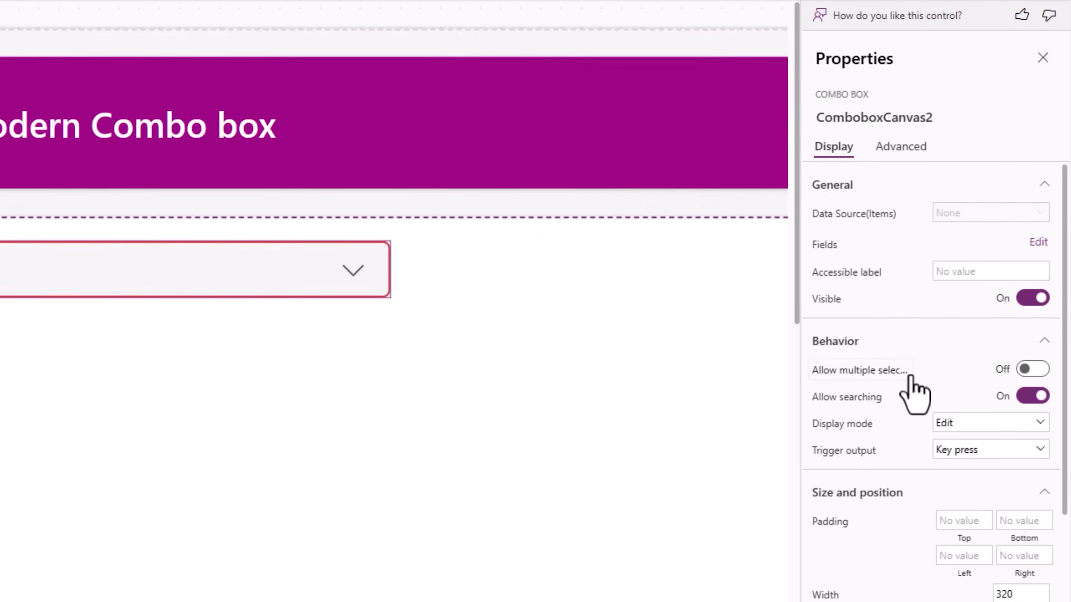
pyautogui.click(1027, 372)
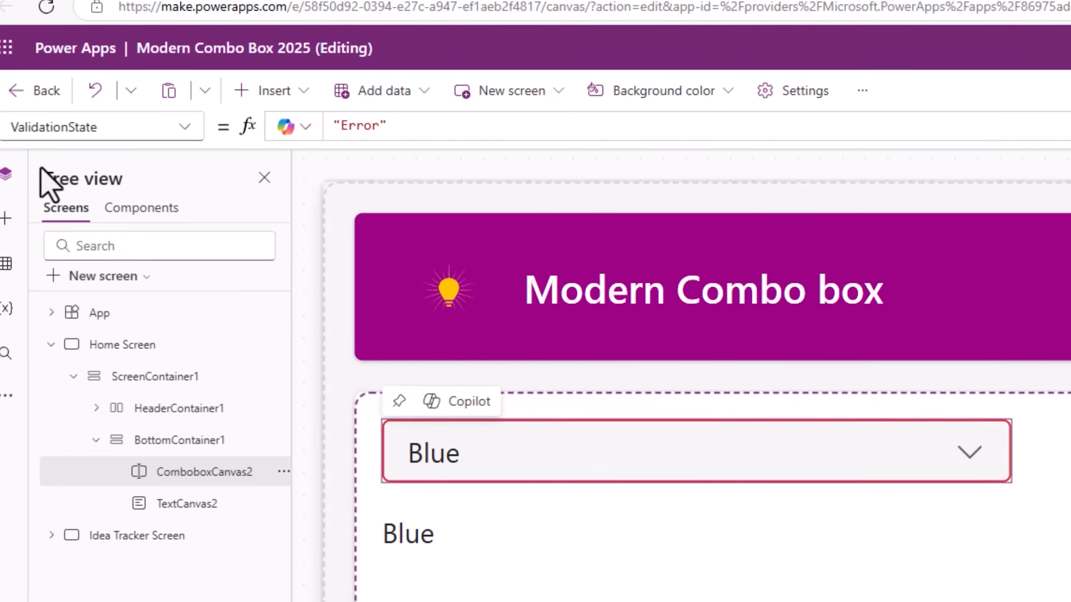
# Step: Set the combo box's ValidationState formula to If(CountRows(Self.SelectedItems)<2,"Error","None")
pyautogui.moveTo(474, 141); pyautogui.dragTo(306, 139)
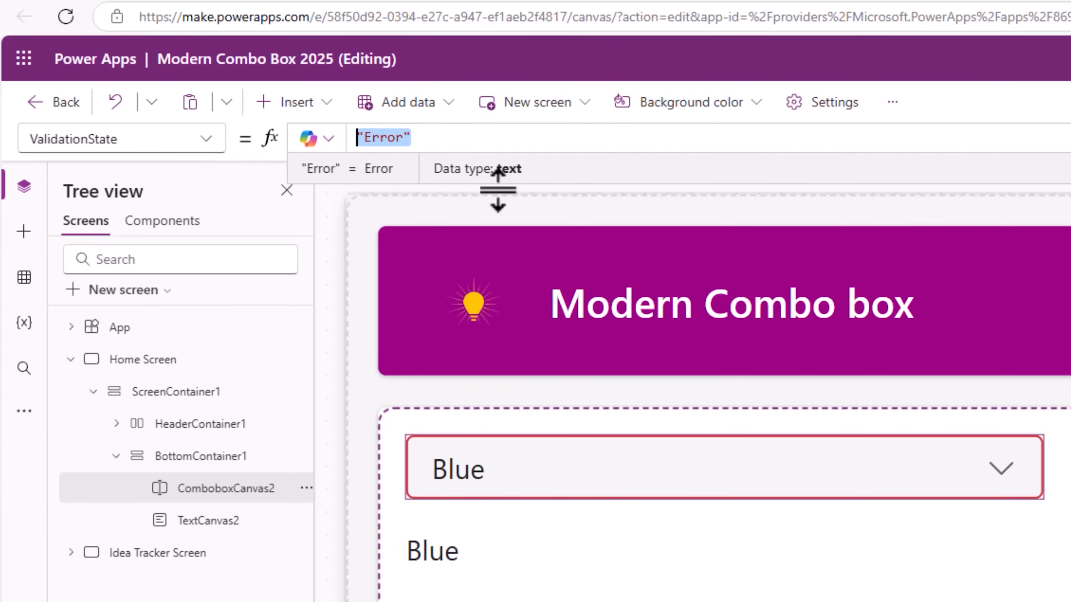
pyautogui.write('If(countor')
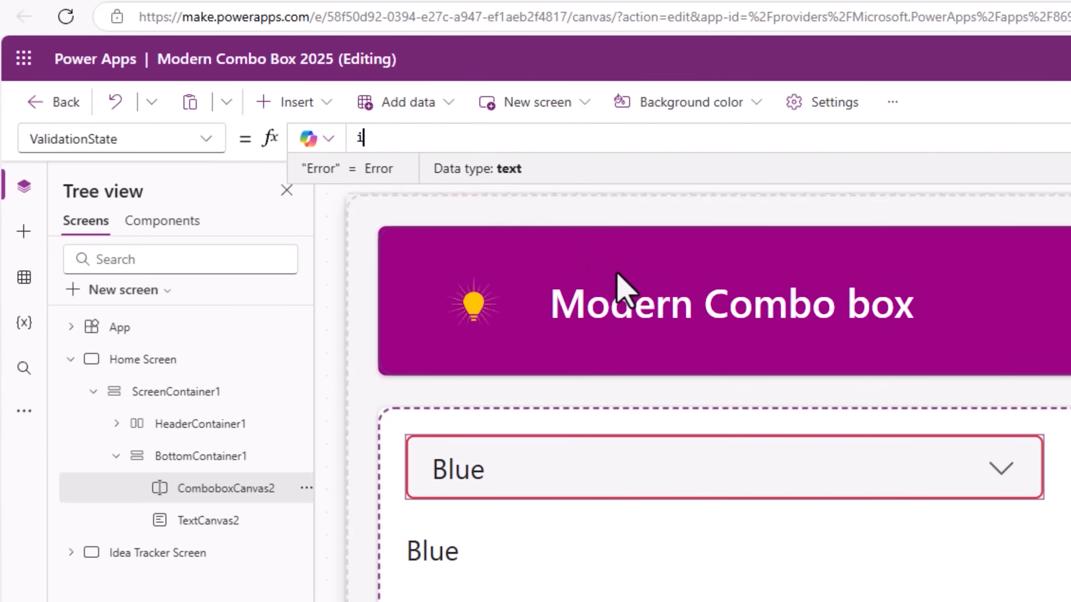
pyautogui.press('Tab')
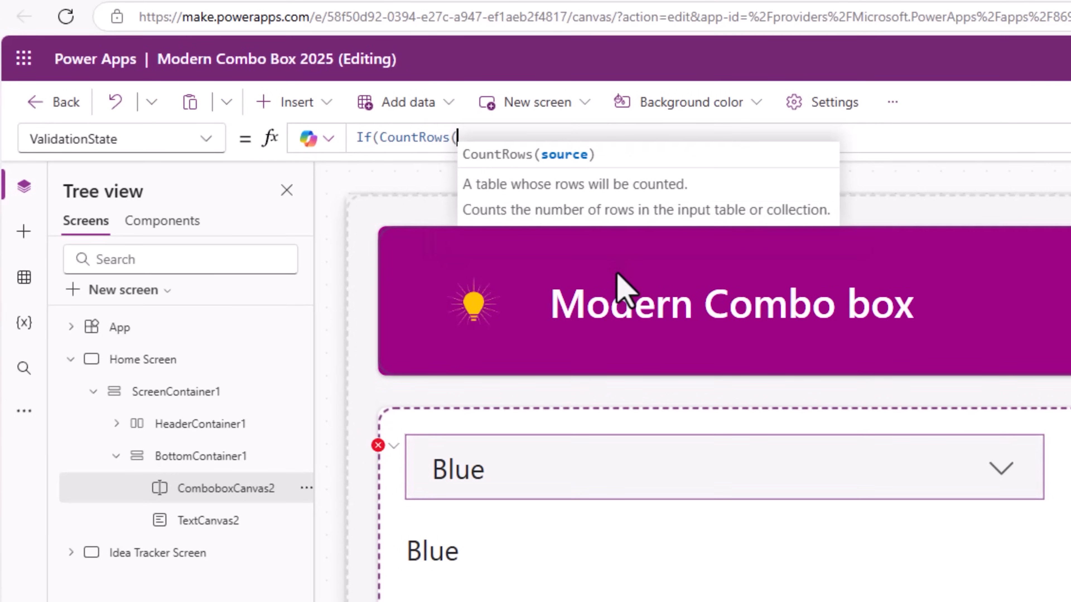
pyautogui.write('Self.')
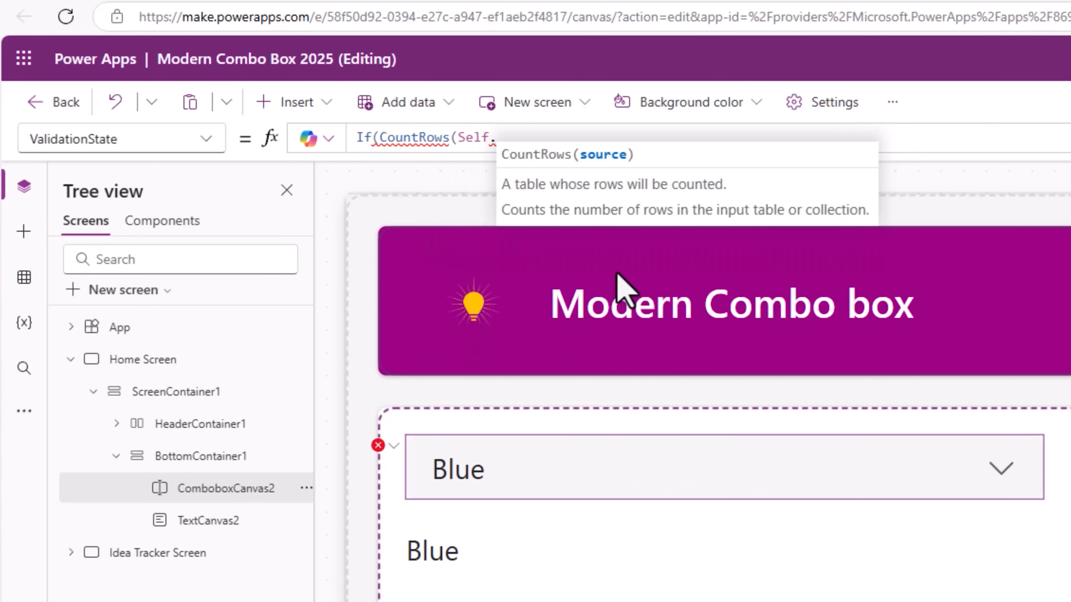
pyautogui.write('sel')
pyautogui.press('Tab')
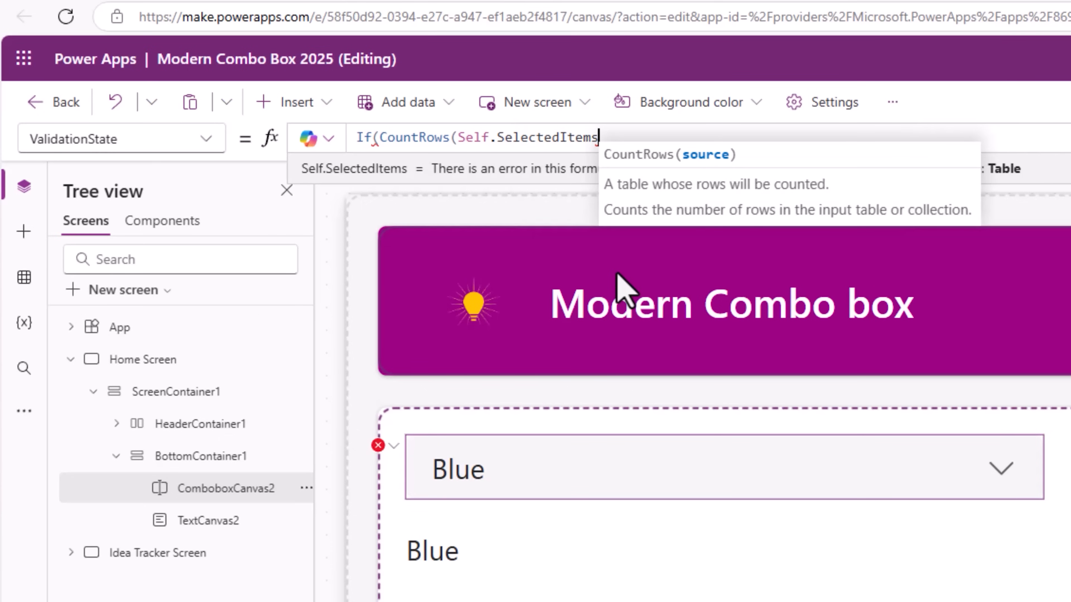
pyautogui.write(')')
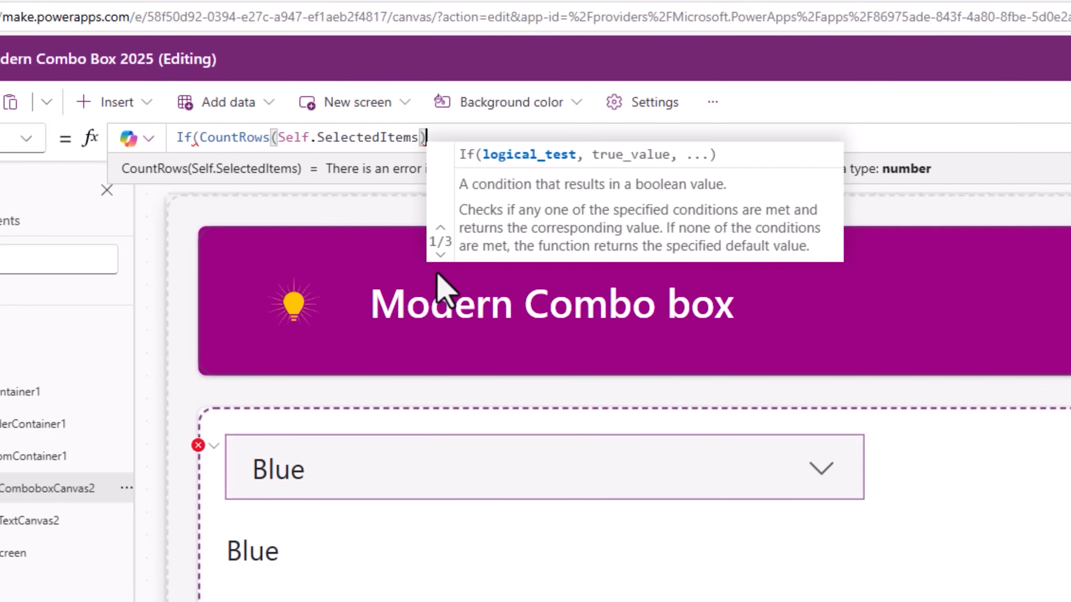
pyautogui.write('<')
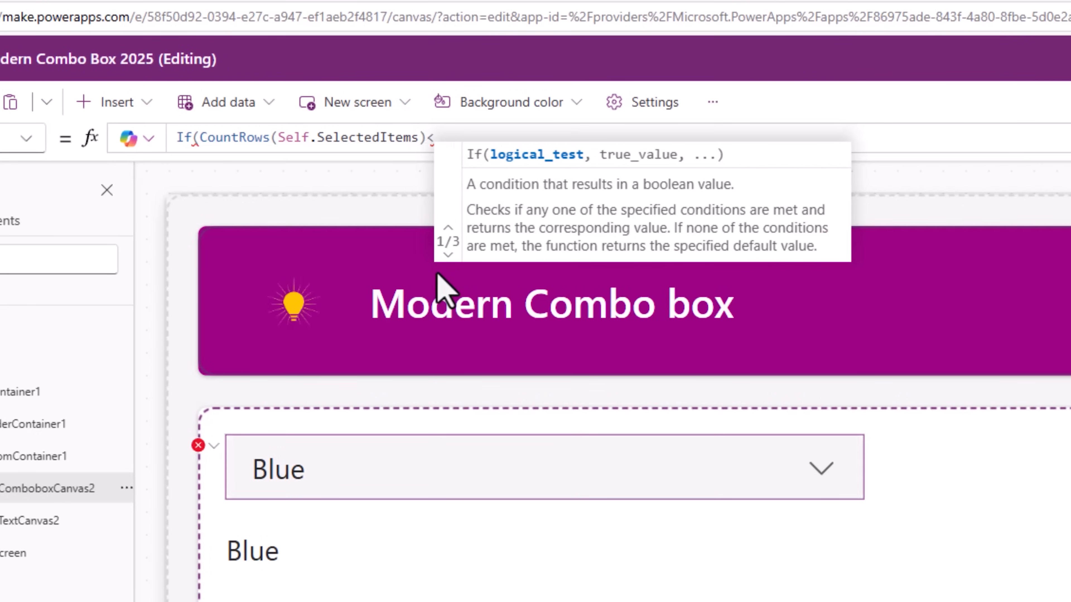
pyautogui.write('2,"Error')
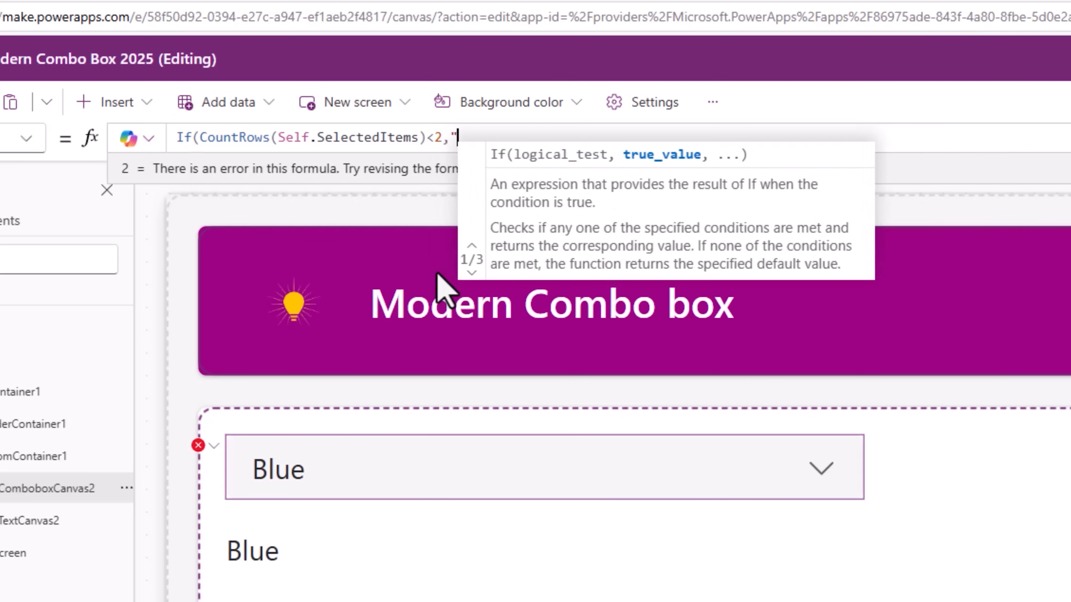
pyautogui.write('","None')
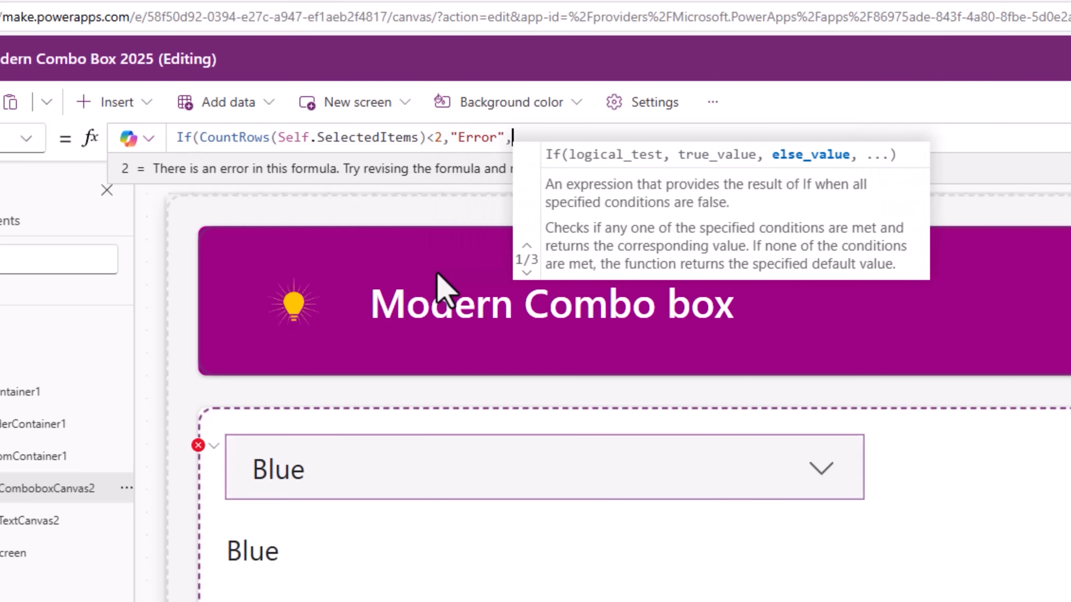
pyautogui.write('")')
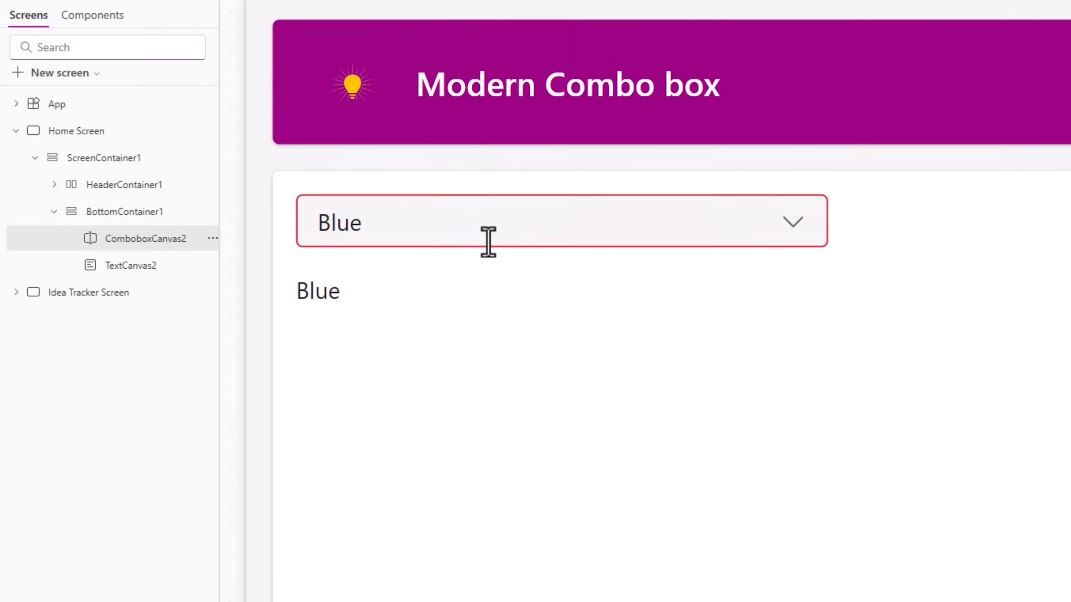
# Step: Test the combo box's validation by selecting Red alongside Blue, clearing both colors one at a time
pyautogui.click(780, 204)
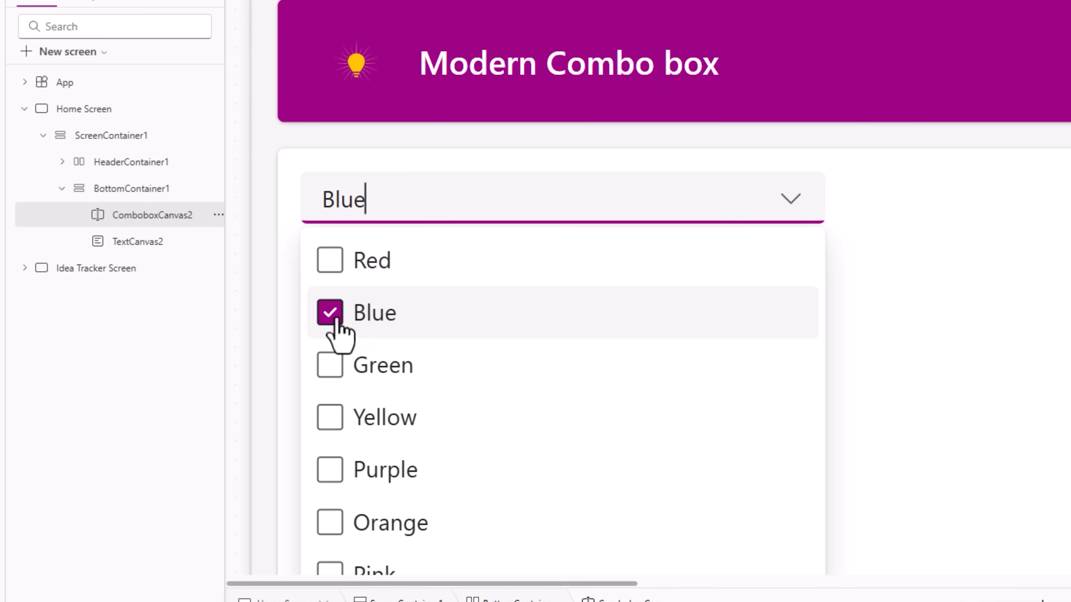
pyautogui.click(330, 260)
pyautogui.click(372, 142)
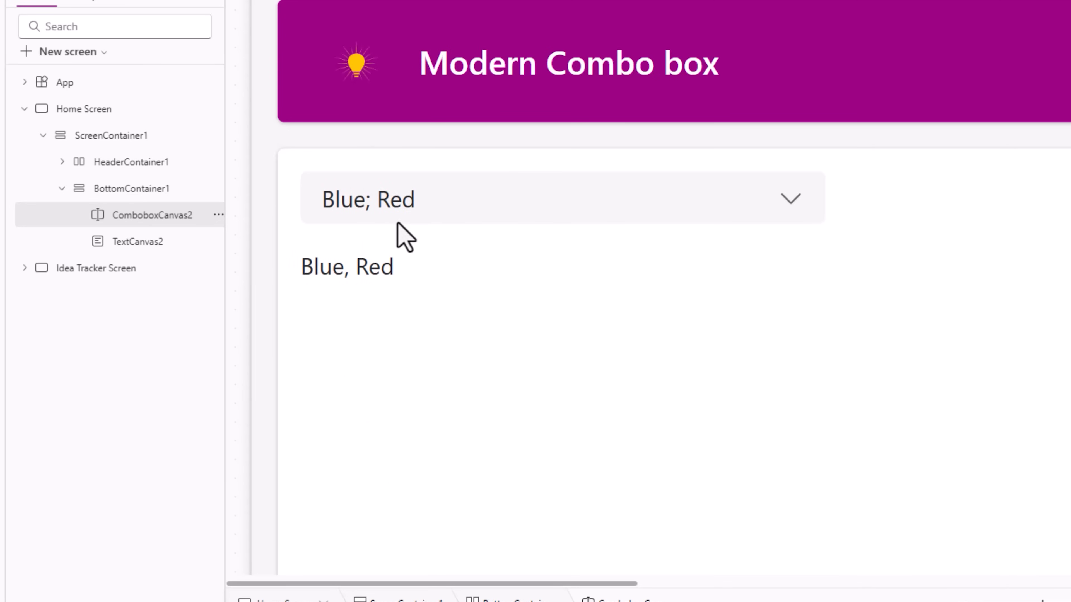
pyautogui.click(461, 197)
pyautogui.click(331, 311)
pyautogui.click(389, 168)
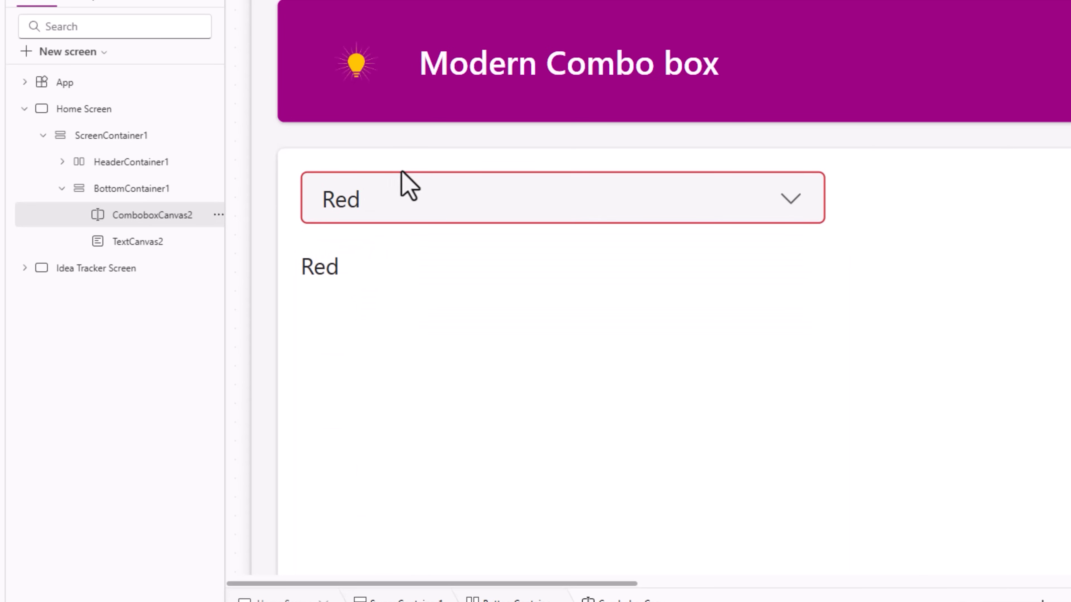
pyautogui.click(402, 173)
pyautogui.click(356, 258)
pyautogui.click(402, 159)
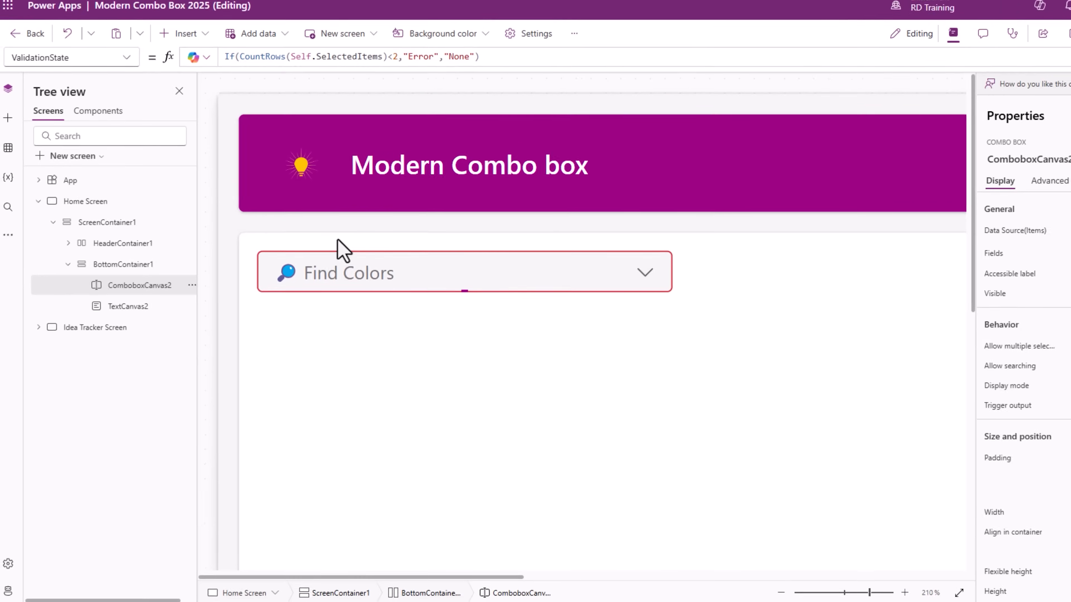
# Step: Set TextCanvas2's Text to "Must select 2 colors" and its Visible formula to ComboboxCanvas2.ValidationState="Error"
pyautogui.click(342, 286)
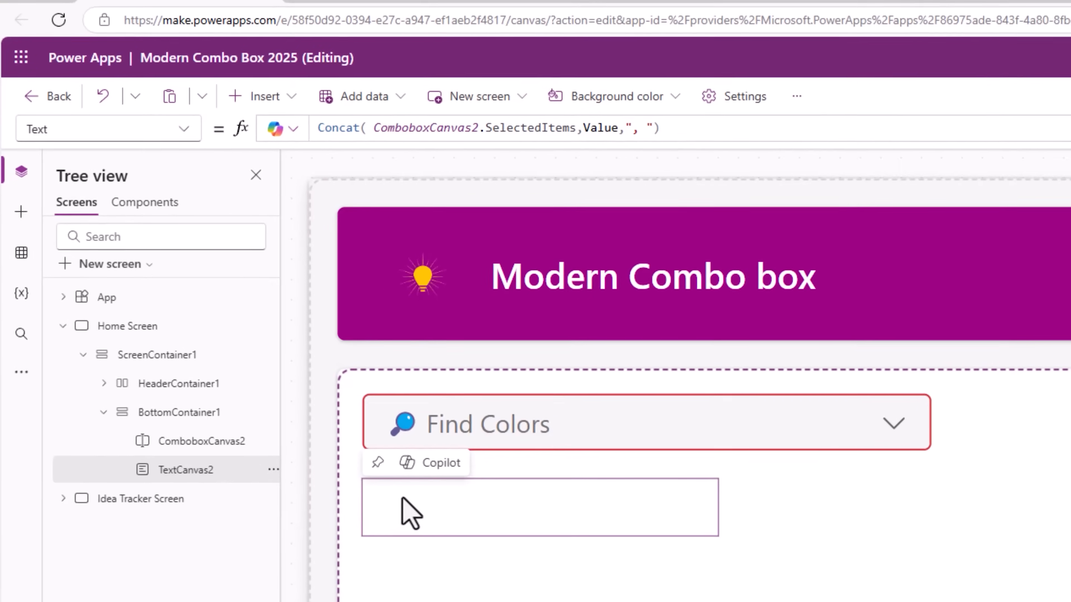
pyautogui.write('"Must select 2 colors')
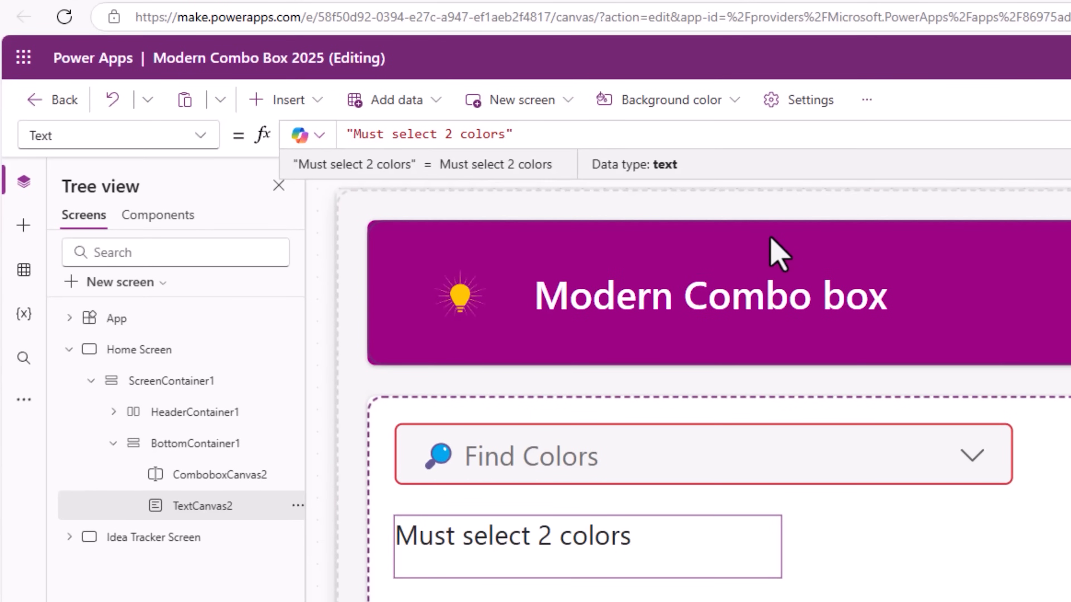
pyautogui.click(124, 136)
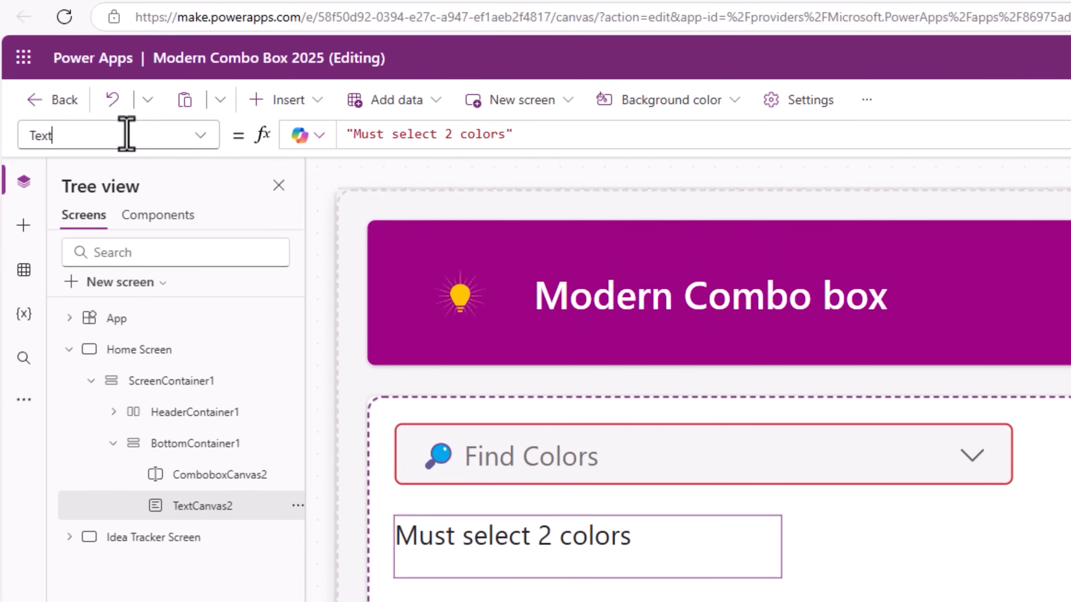
pyautogui.write('vis')
pyautogui.press('Return')
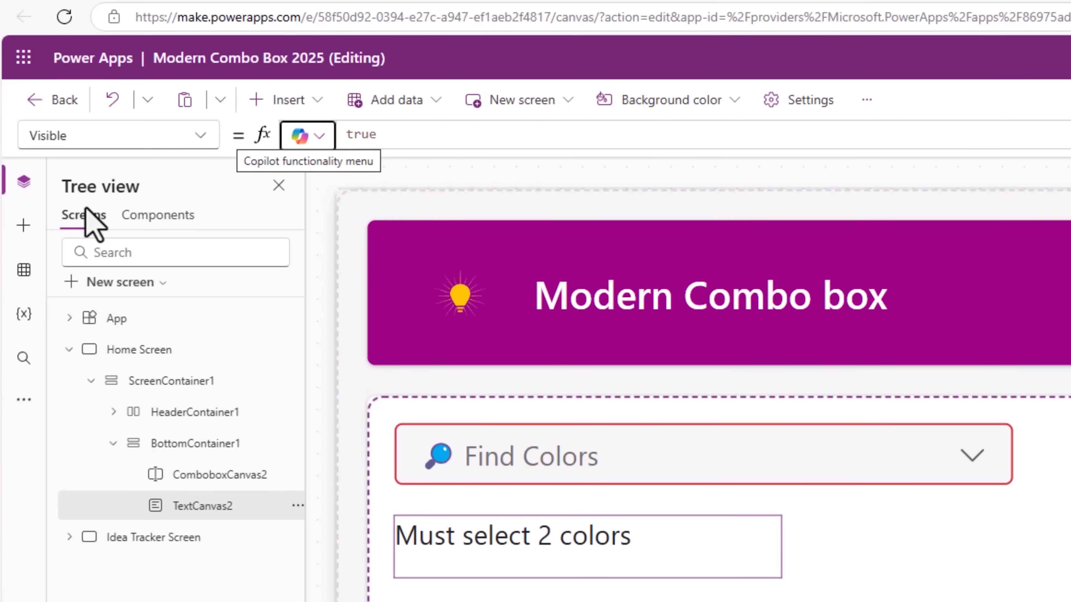
pyautogui.doubleClick(394, 139)
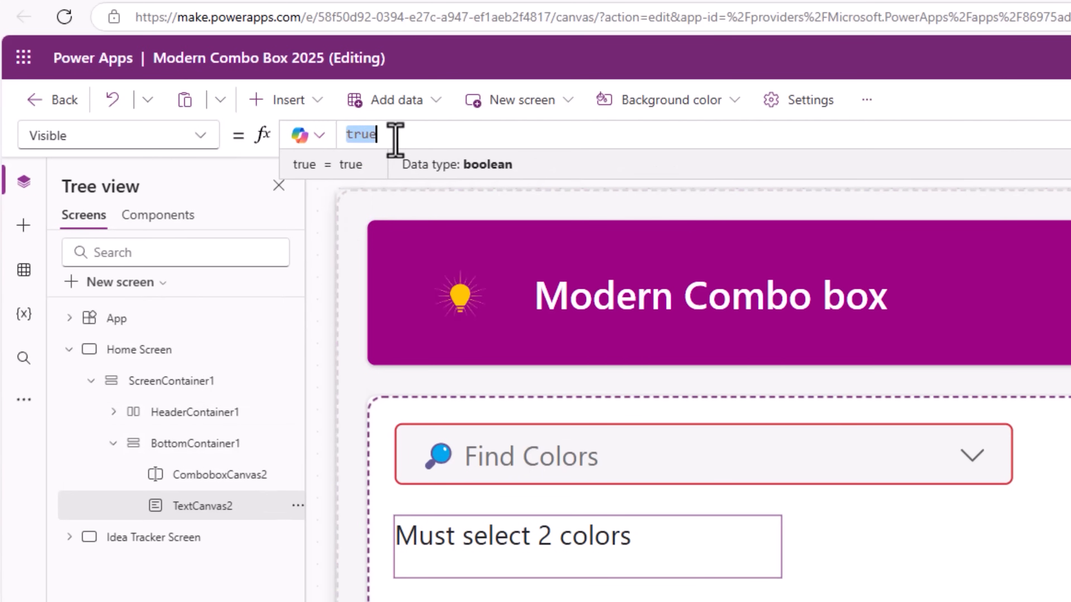
pyautogui.write('combo')
pyautogui.press('Tab')
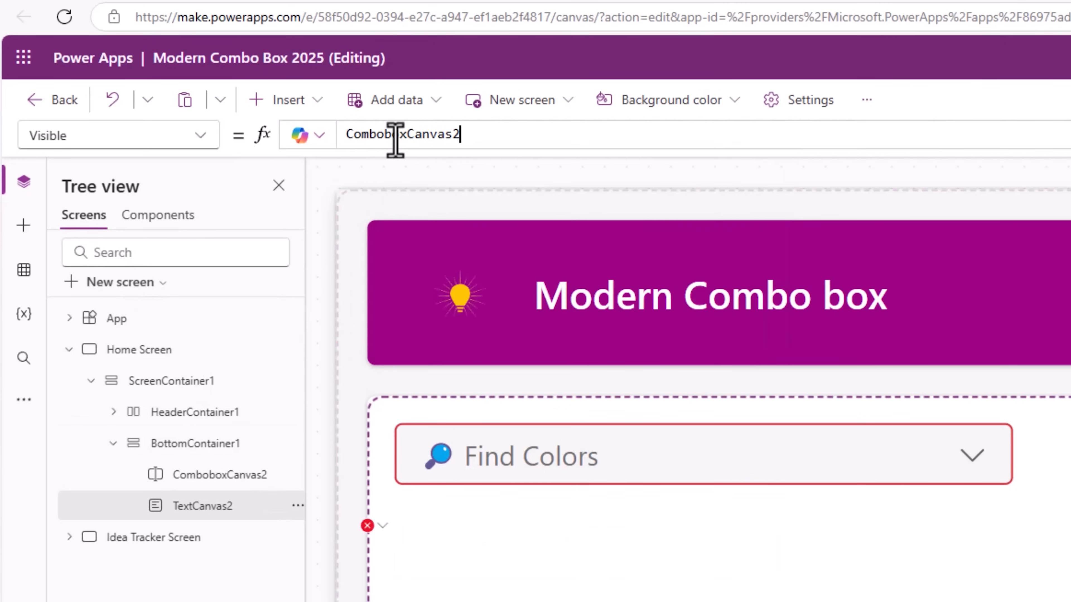
pyautogui.write('.va')
pyautogui.press('Tab')
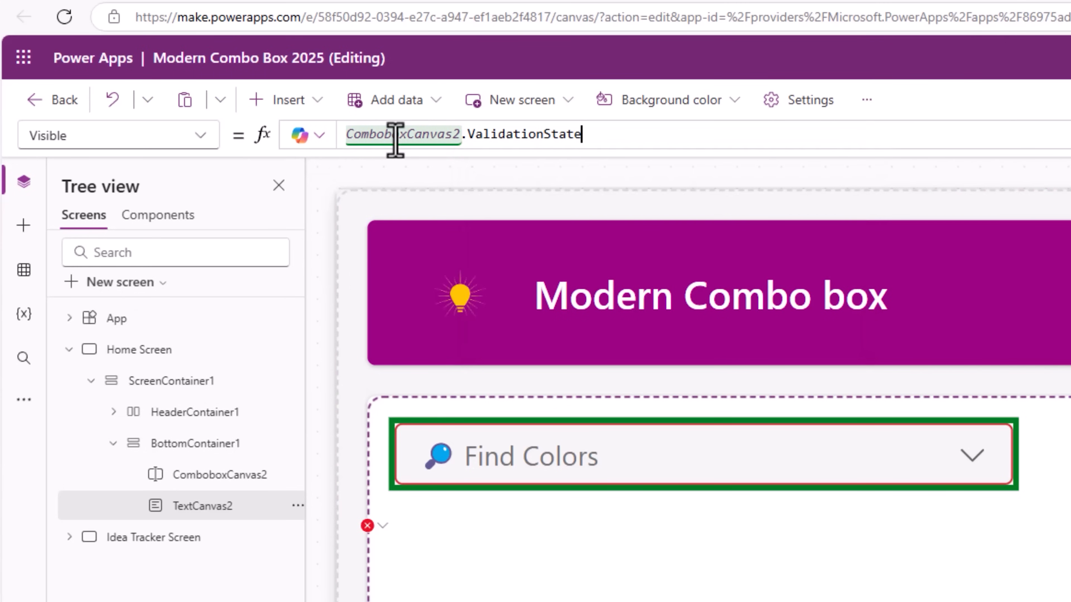
pyautogui.write('="Error')
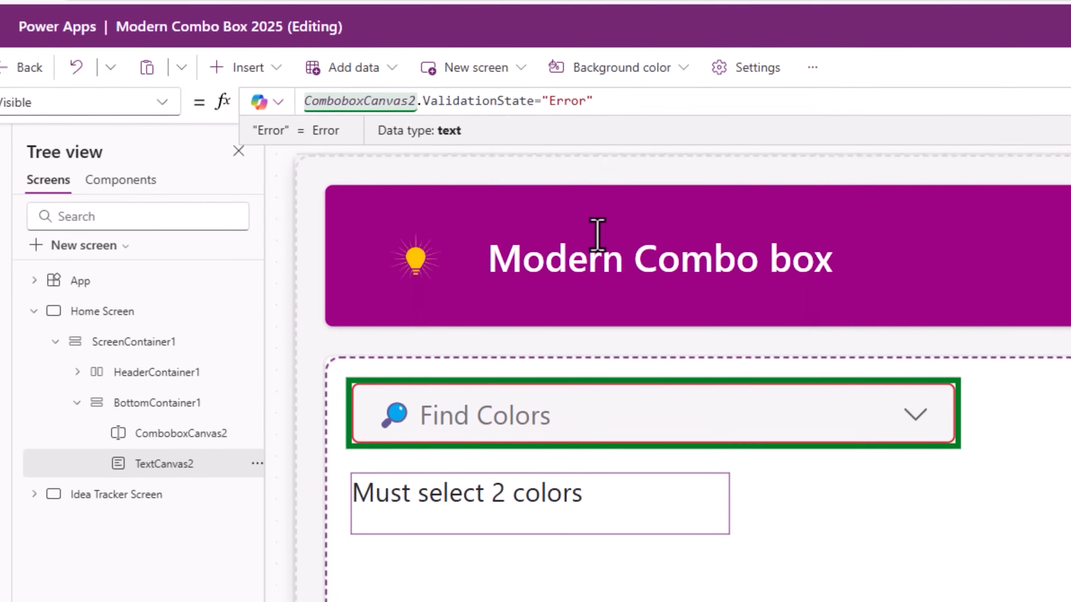
# Step: Test the validation message by selecting Blue and adding Green in the combo box
pyautogui.press('alt')
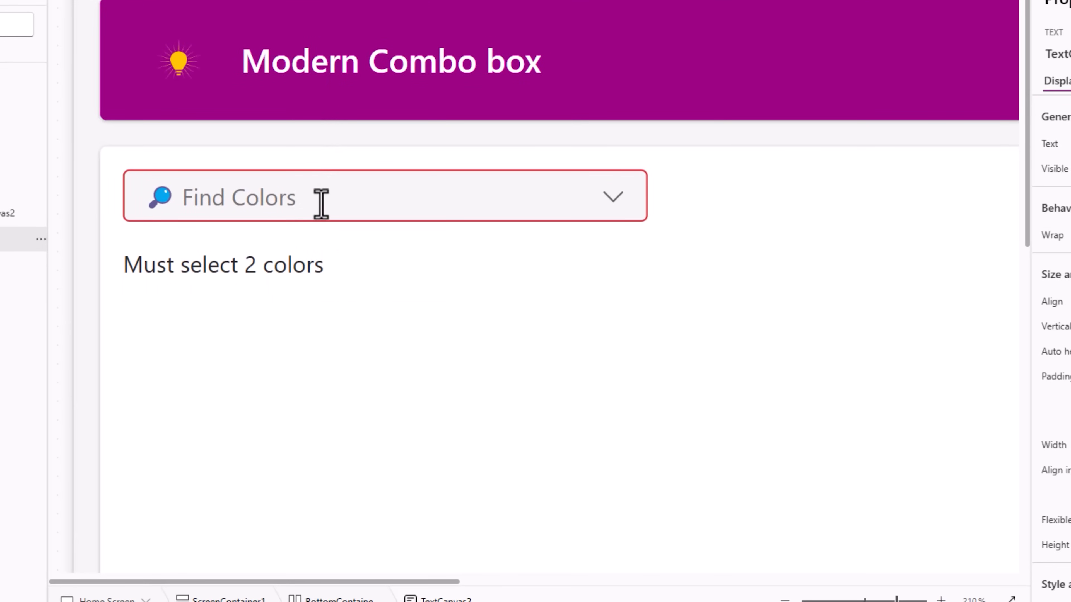
pyautogui.click(318, 199)
pyautogui.click(154, 312)
pyautogui.click(191, 160)
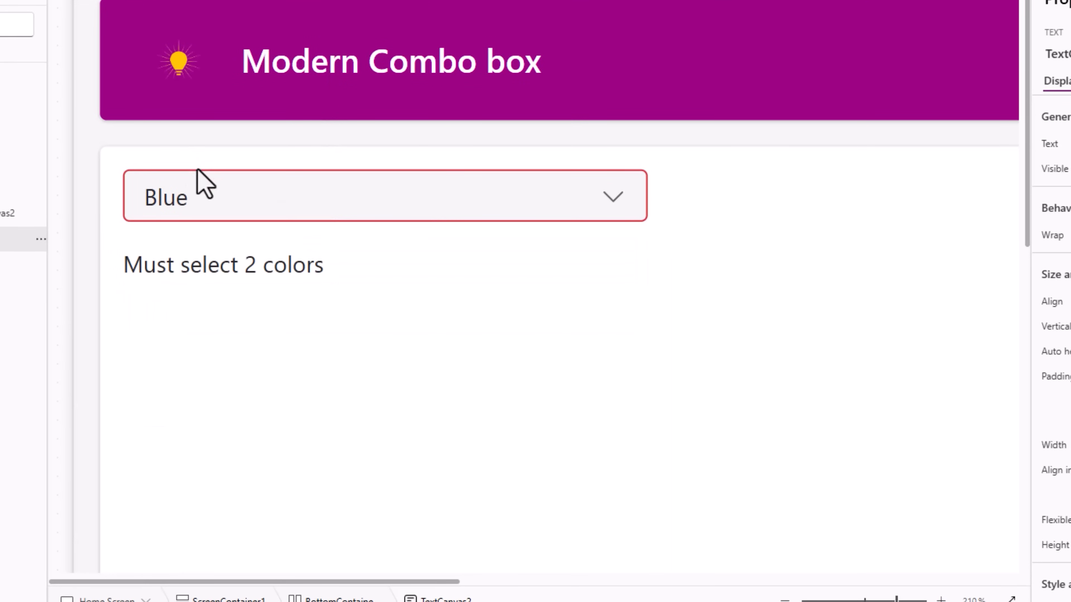
pyautogui.click(242, 201)
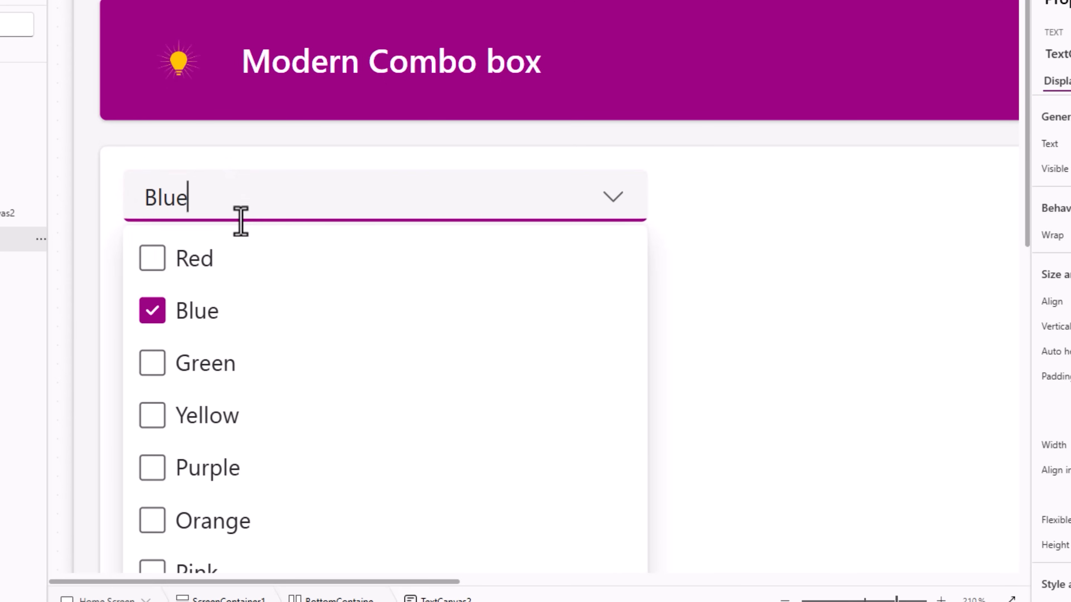
pyautogui.click(152, 363)
pyautogui.click(194, 186)
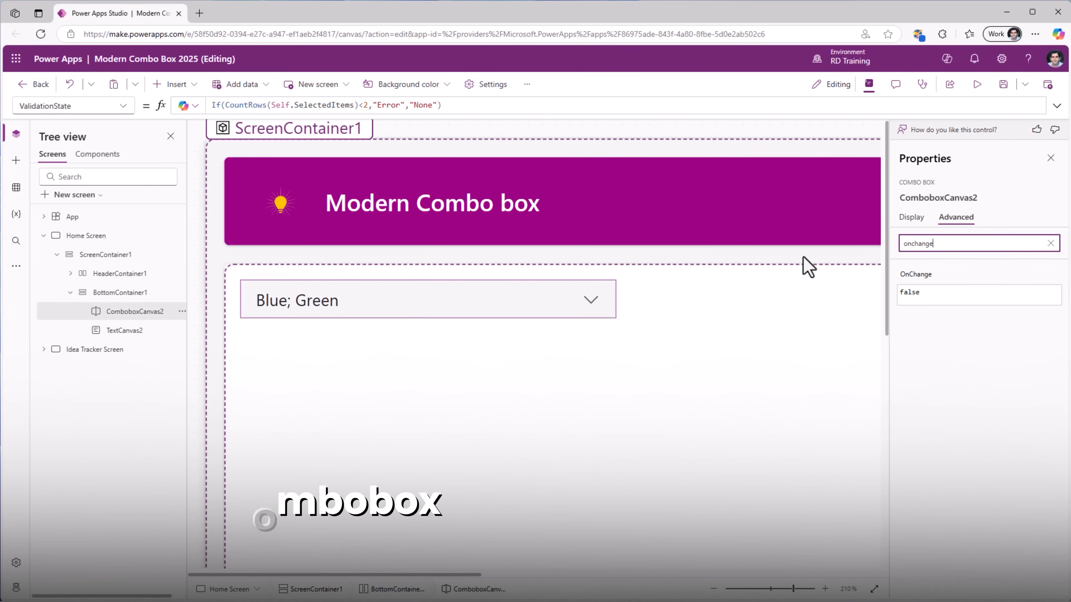
# Step: Set ComboboxCanvas2's OnChange formula to Notify(" Count of items selected " & CountRows(Self.SelectedItems),NotificationType.Information,3000)
pyautogui.click(906, 269)
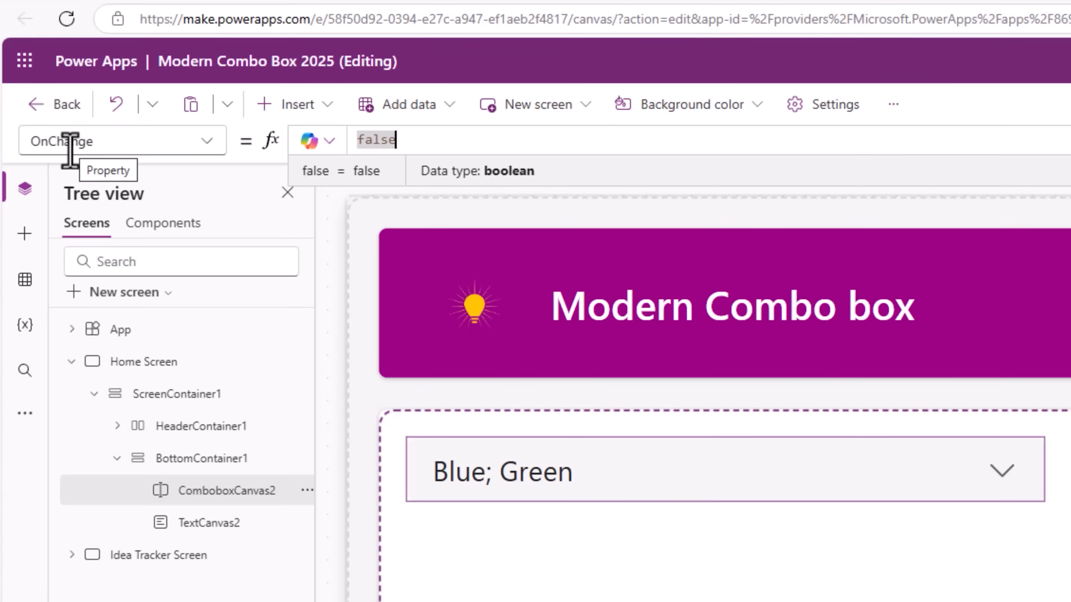
pyautogui.write('Noti')
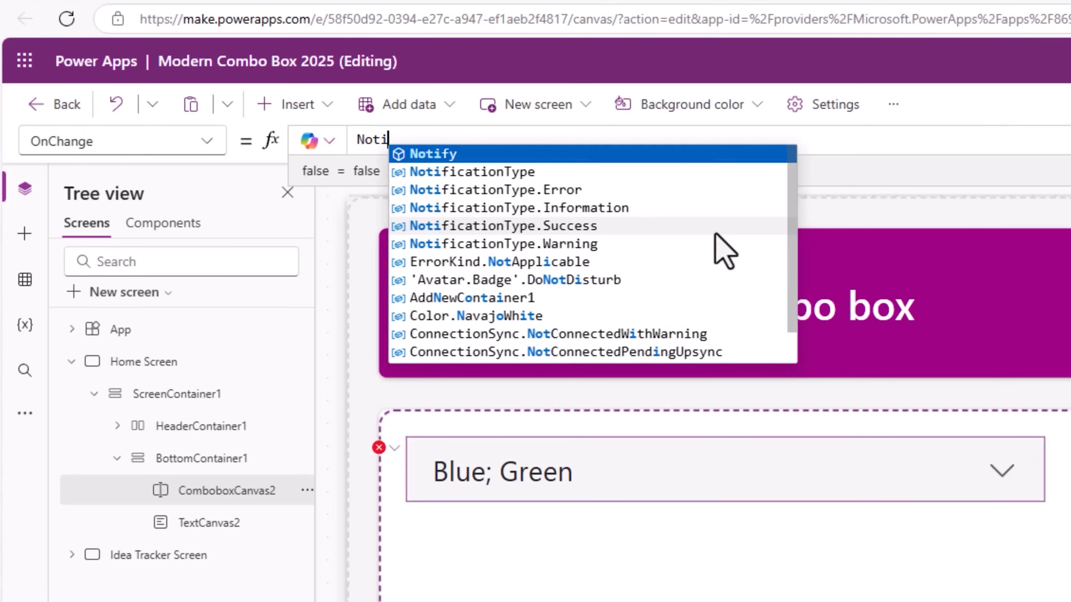
pyautogui.write('fy("')
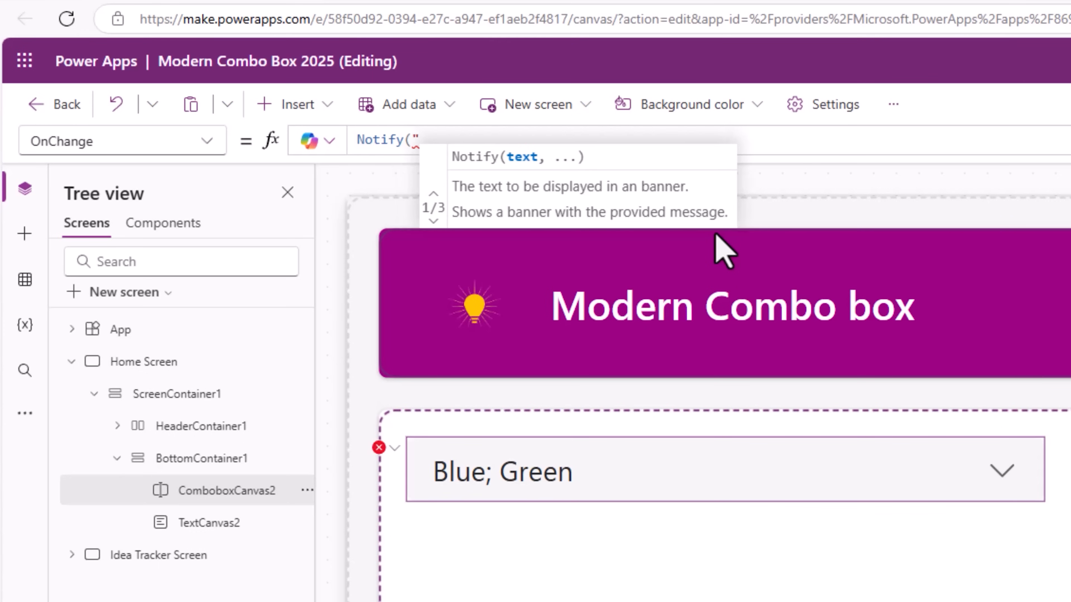
pyautogui.write(' Count of items selected " & CountRows(Self.SelectedItems')
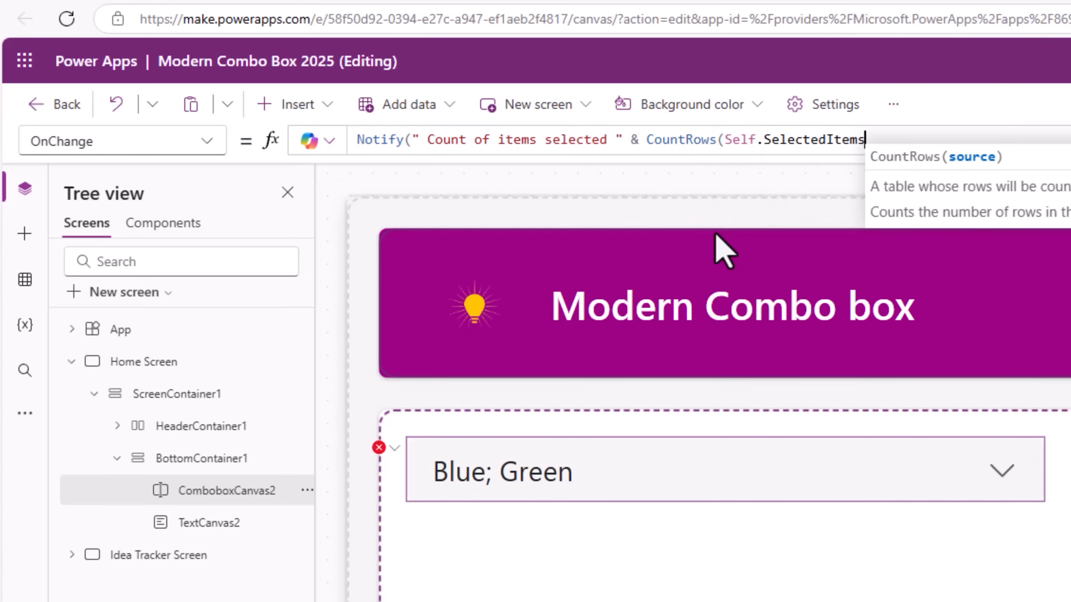
pyautogui.write('),NotificationType.Information,3000)')
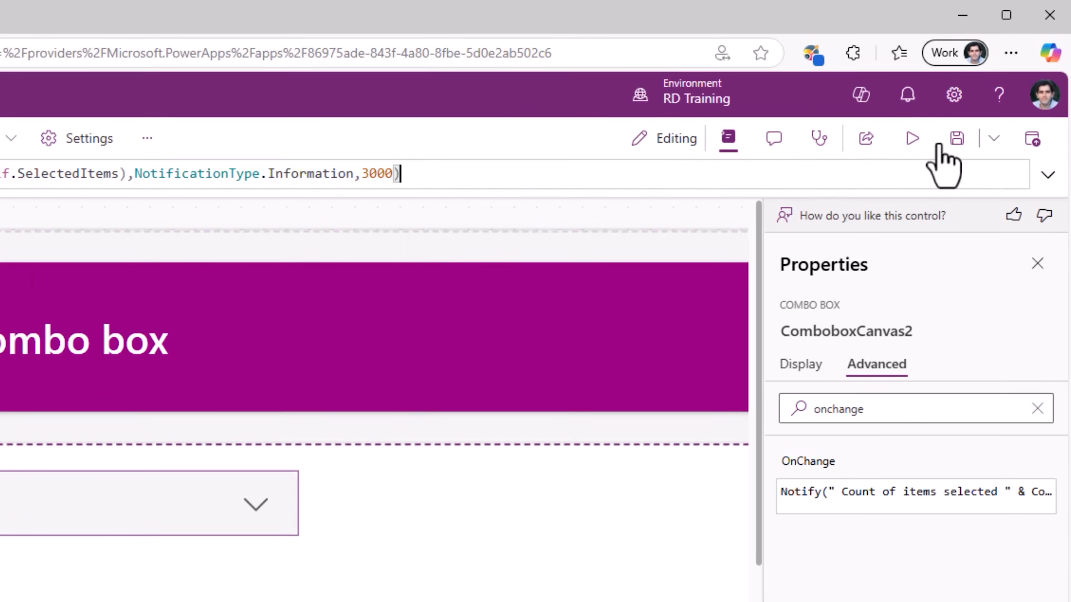
# Step: Preview the app and test the change notification by selecting Yellow and clearing Blue and Green
pyautogui.click(944, 163)
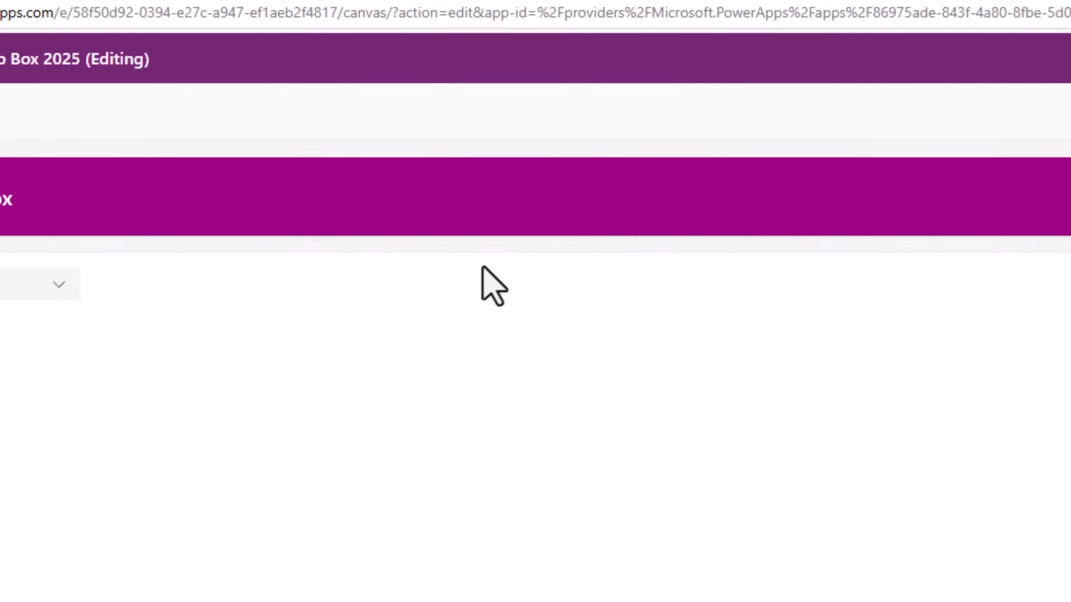
pyautogui.click(373, 273)
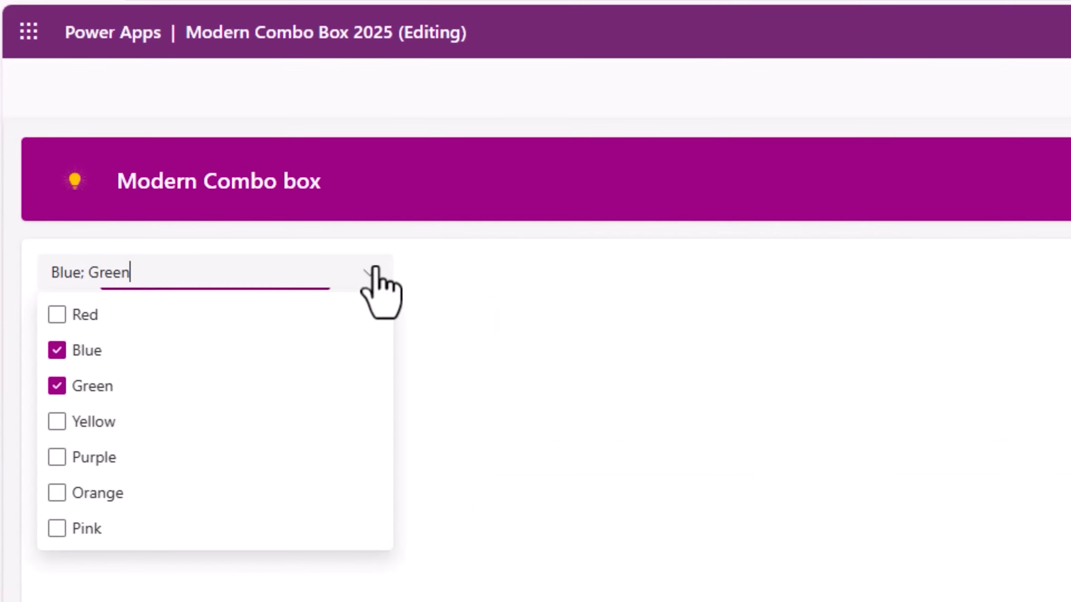
pyautogui.click(59, 422)
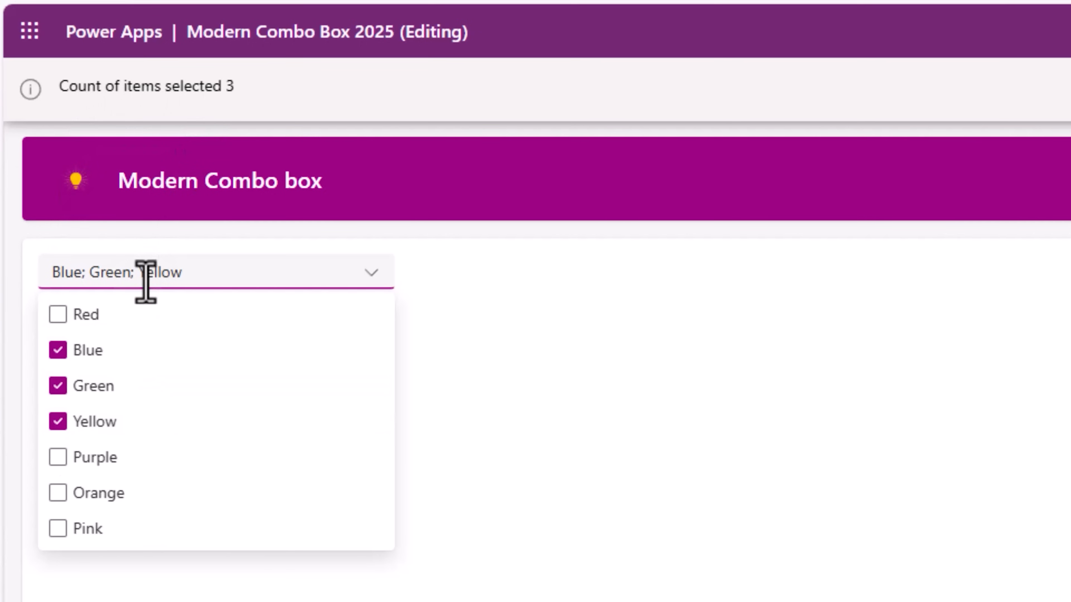
pyautogui.click(58, 350)
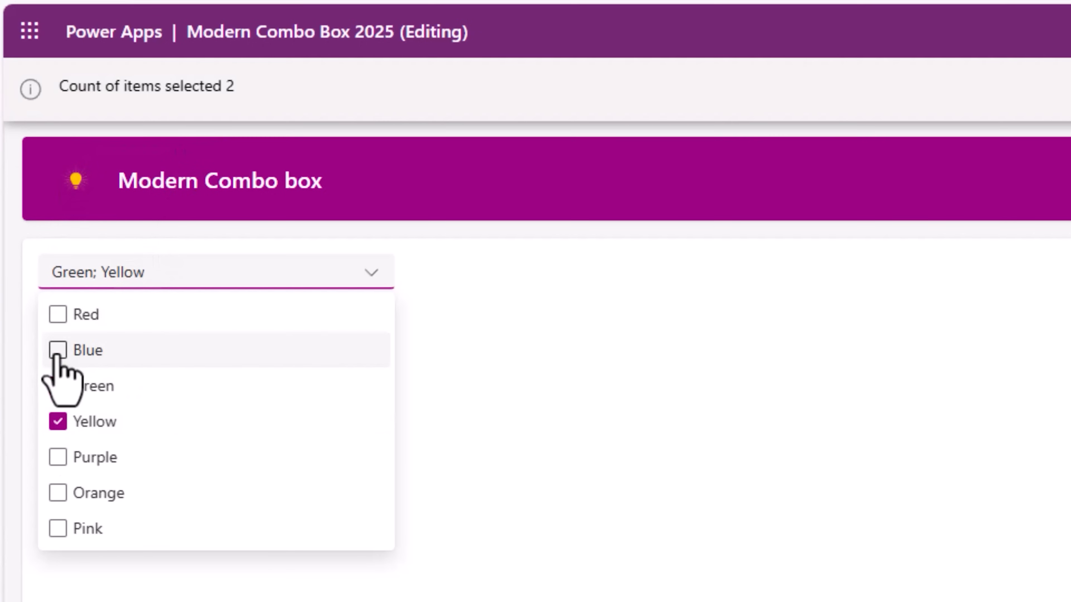
pyautogui.click(55, 387)
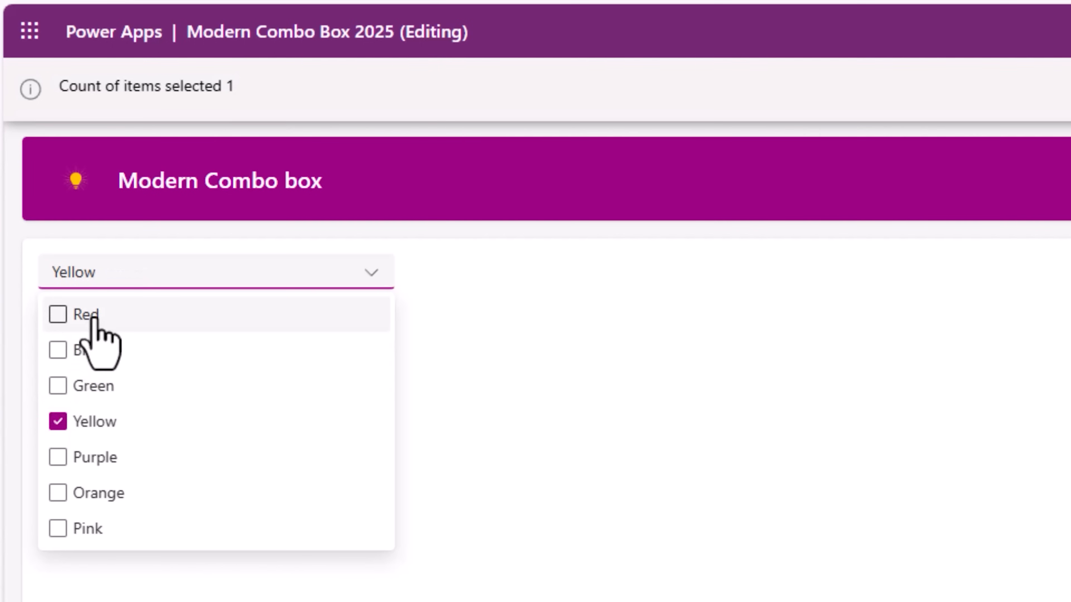
# Step: Search the combo box for "purp", add Purple to the selection, and exit the preview
pyautogui.moveTo(96, 272); pyautogui.dragTo(12, 266)
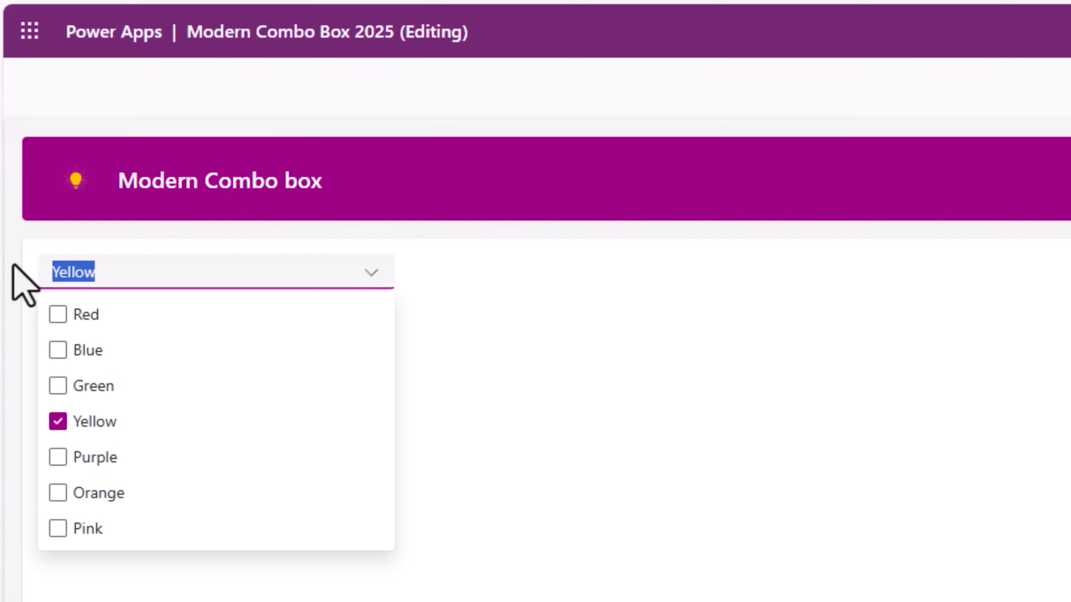
pyautogui.write('purp')
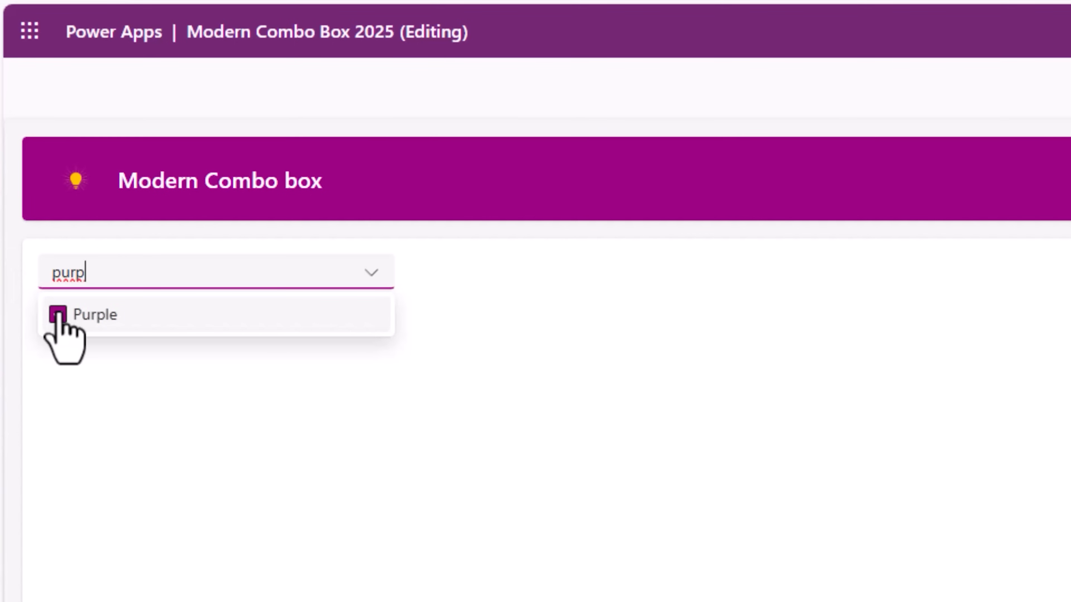
pyautogui.click(82, 382)
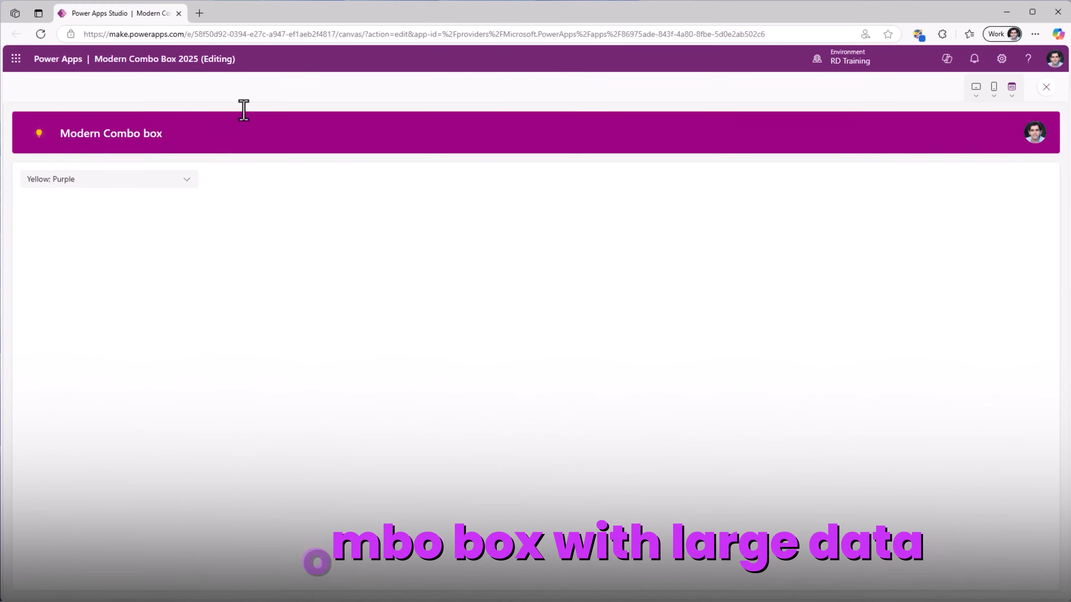
pyautogui.press('Escape')
# Step: Review the combo box's Items formula and examine the colData table records from the app's OnStart formula
pyautogui.click(254, 104)
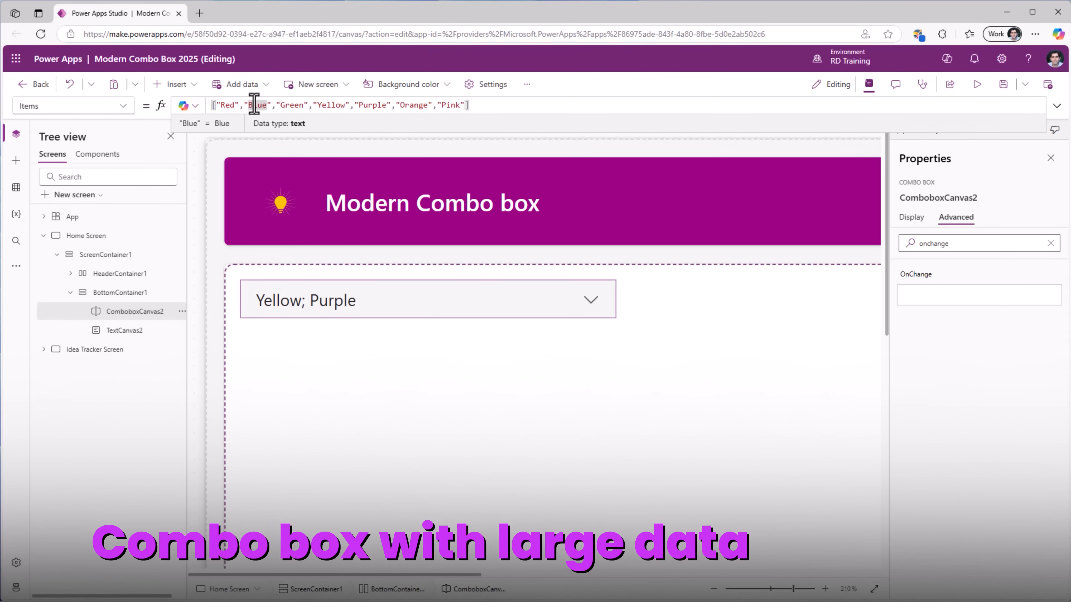
pyautogui.hotkey('ctrl', 'a')
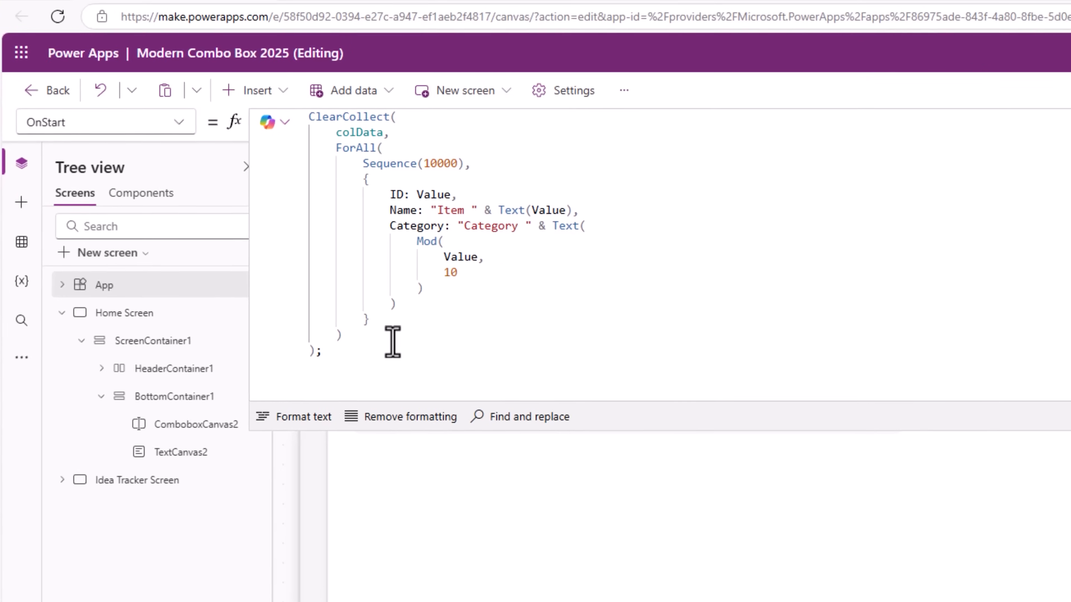
pyautogui.doubleClick(369, 131)
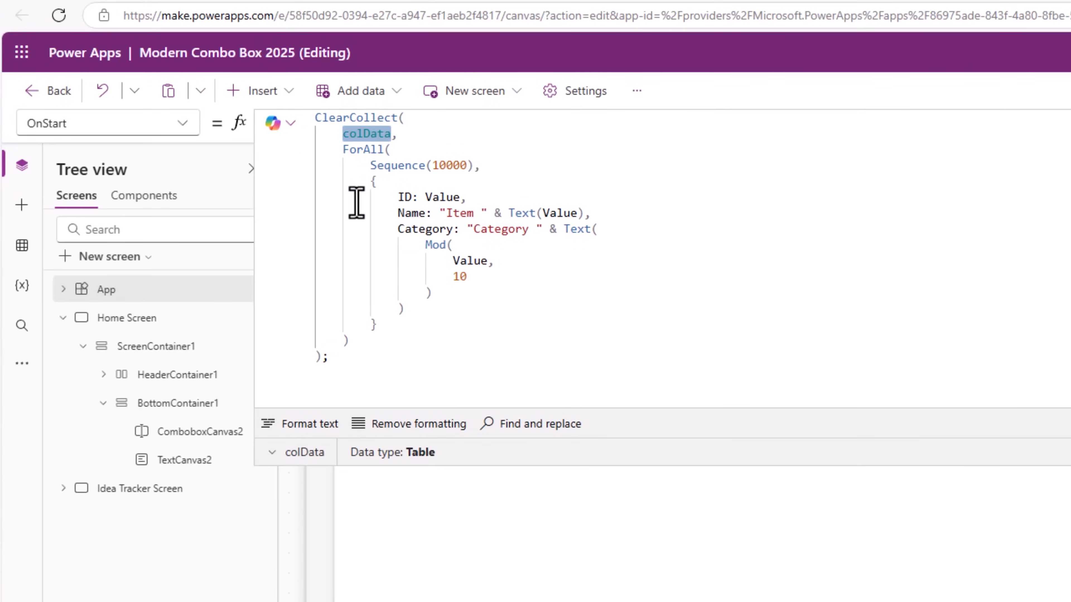
pyautogui.click(264, 454)
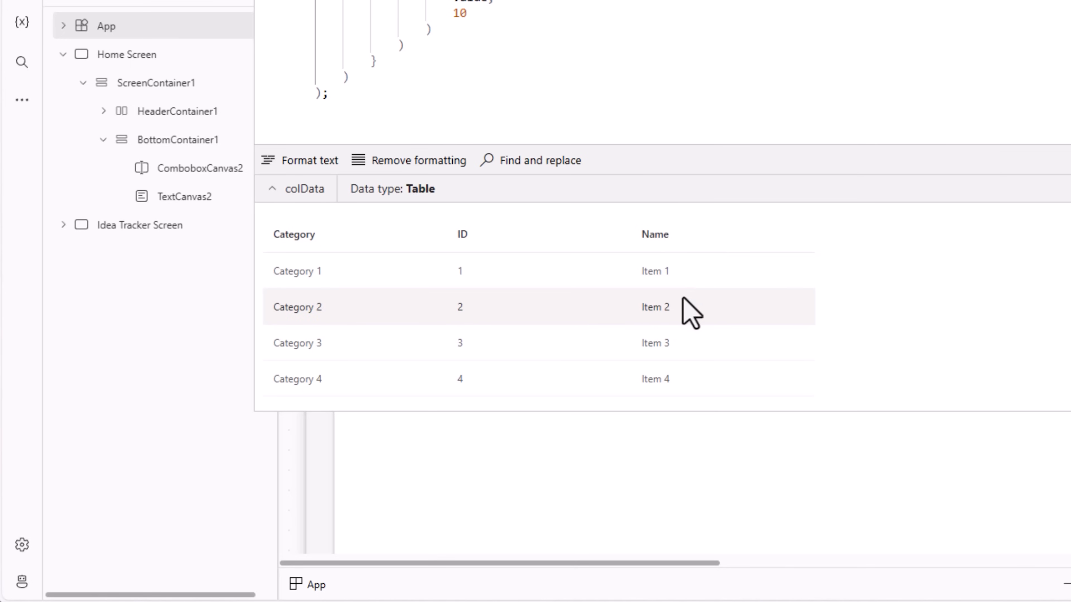
pyautogui.scroll(-20, 685, 291)
pyautogui.scroll(-20, 683, 337)
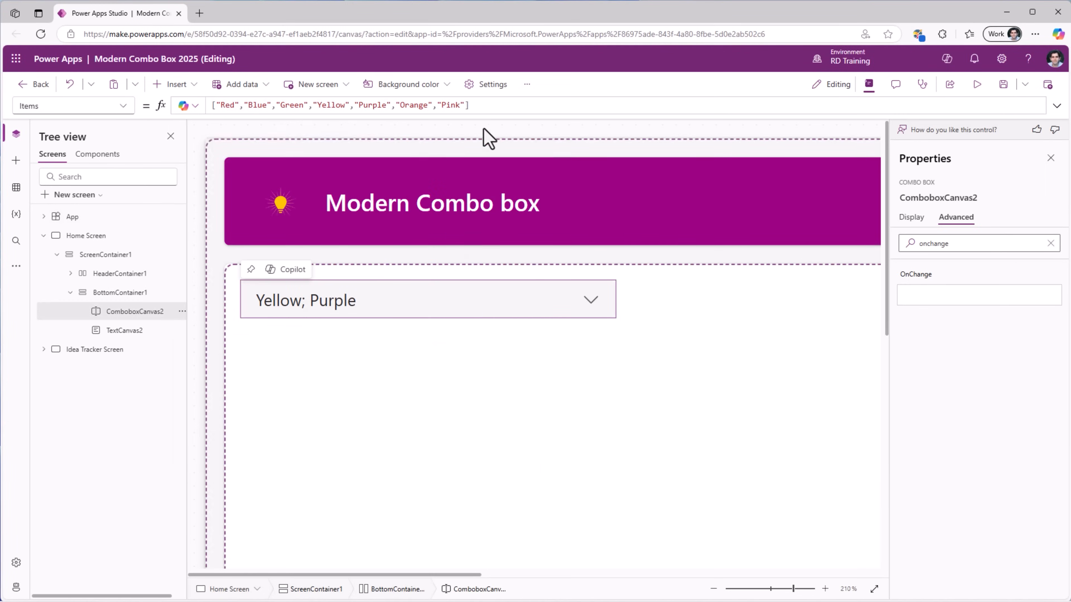
# Step: Set ComboboxCanvas2's Items formula to the colData collection
pyautogui.click(387, 105)
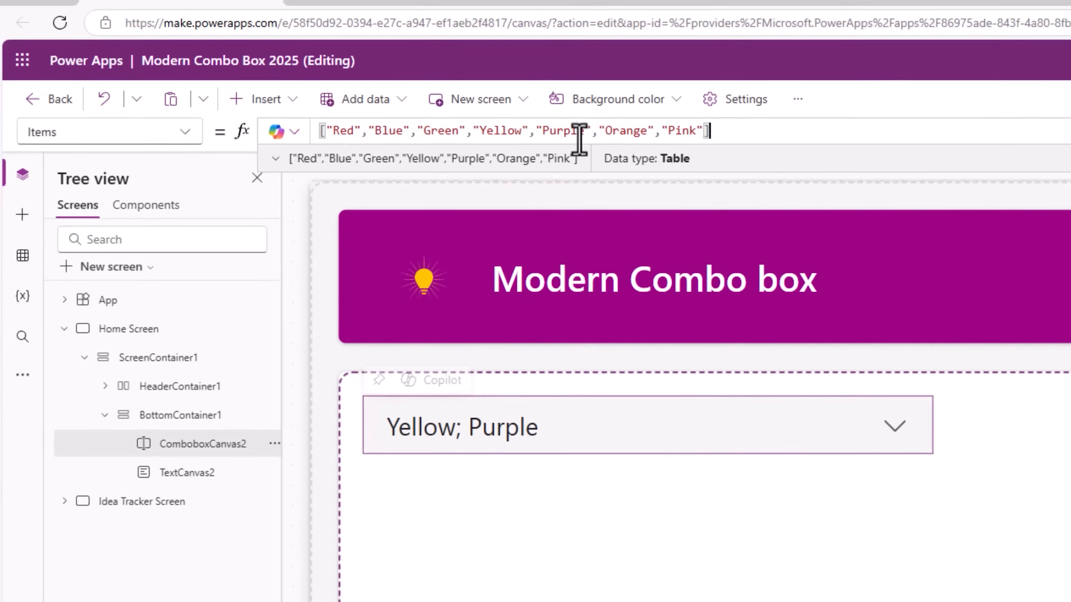
pyautogui.hotkey('ctrl', 'a')
pyautogui.write('col')
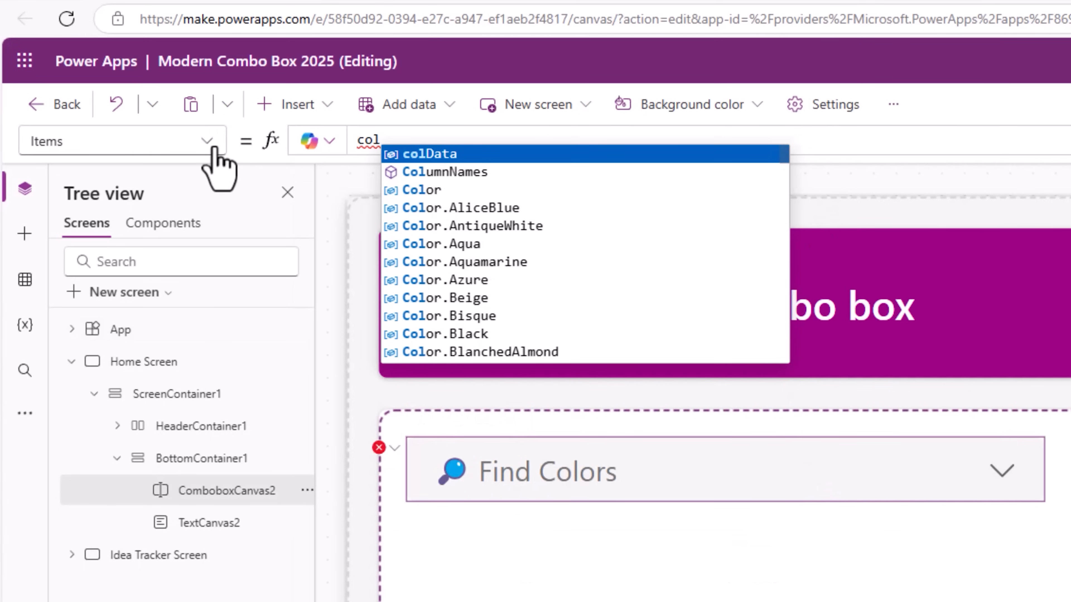
pyautogui.press('Tab')
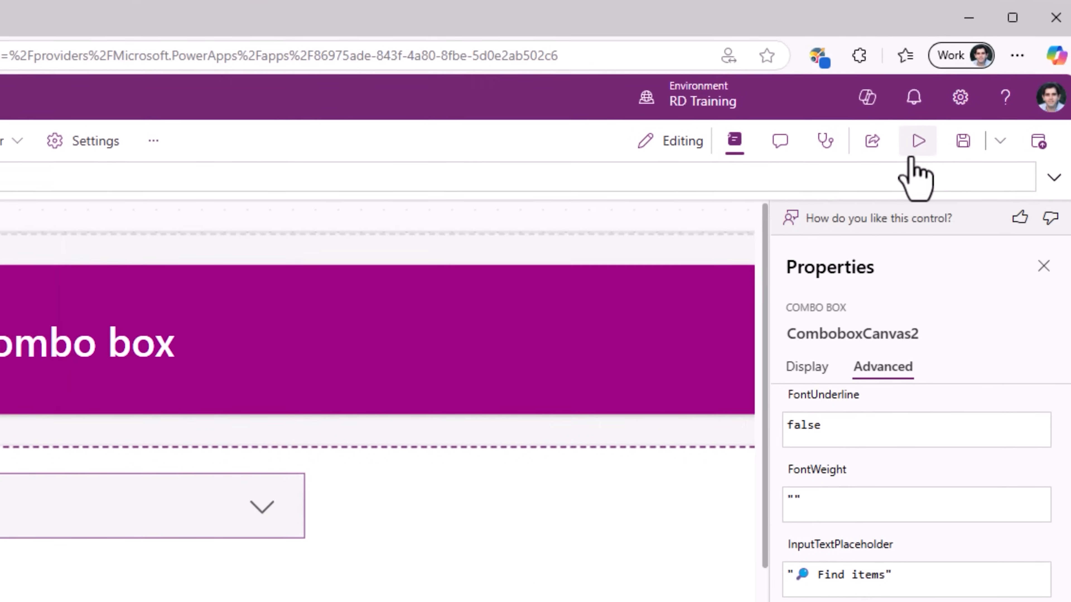
# Step: Preview the app, examine the entries the combo box lists from colData, and exit the preview
pyautogui.click(915, 141)
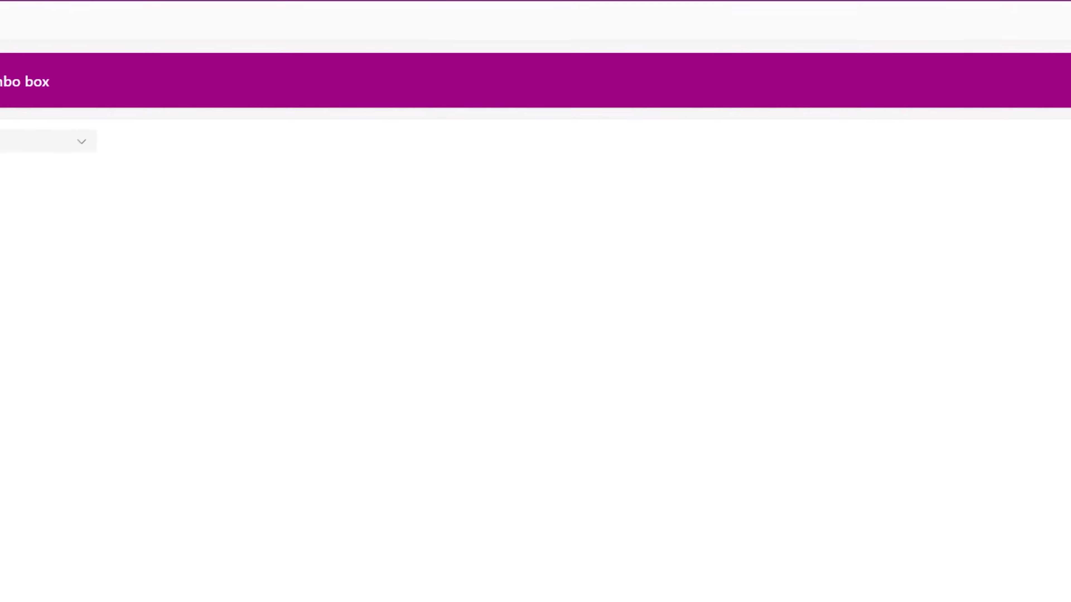
pyautogui.click(183, 99)
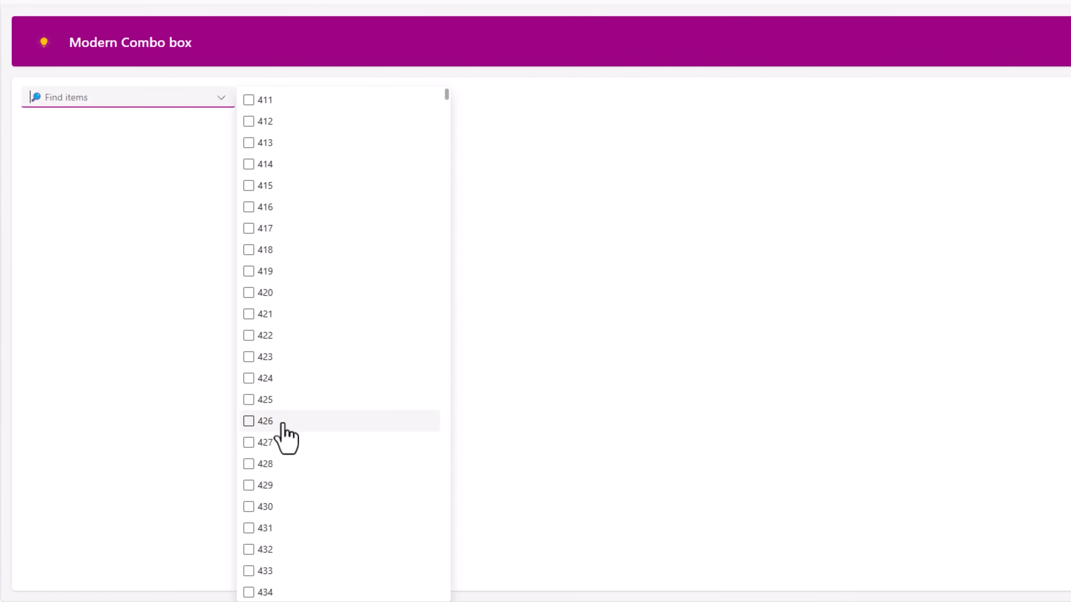
pyautogui.press('Escape')
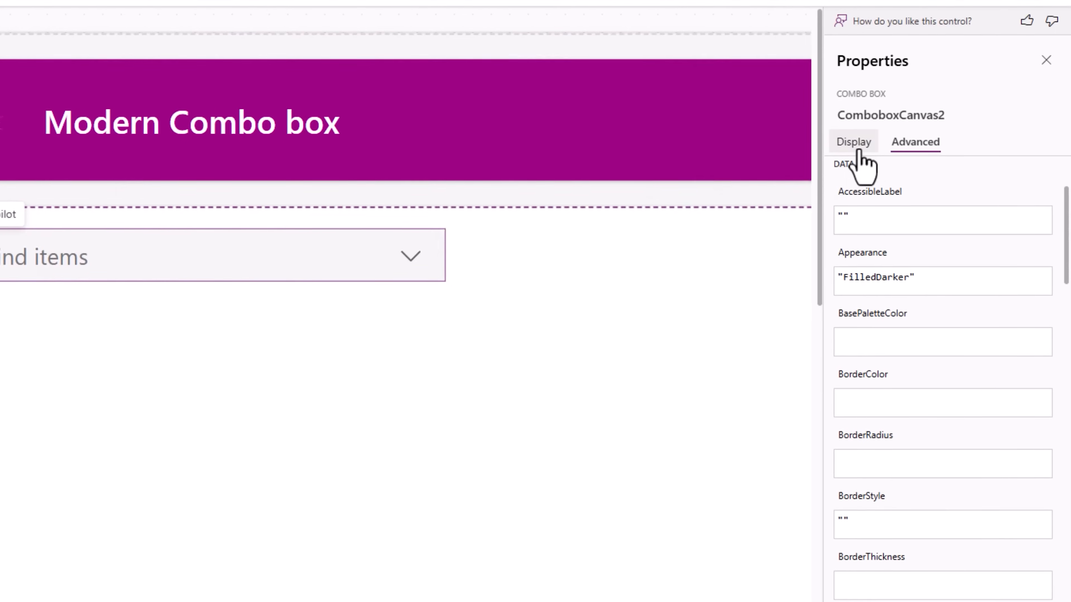
# Step: Add the Name field to the combo box's displayed fields
pyautogui.click(912, 219)
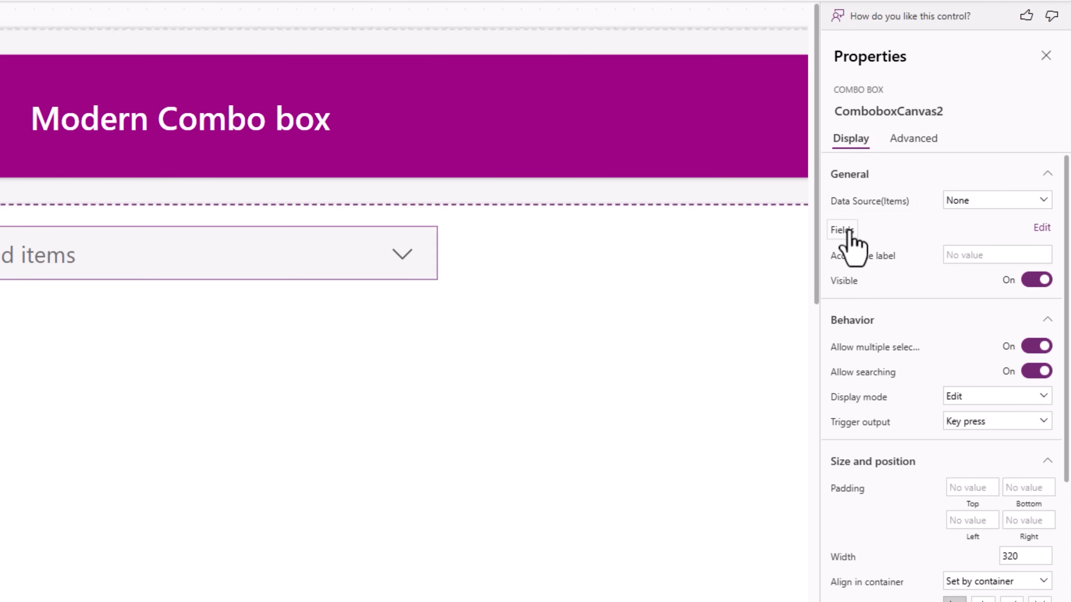
pyautogui.click(1038, 229)
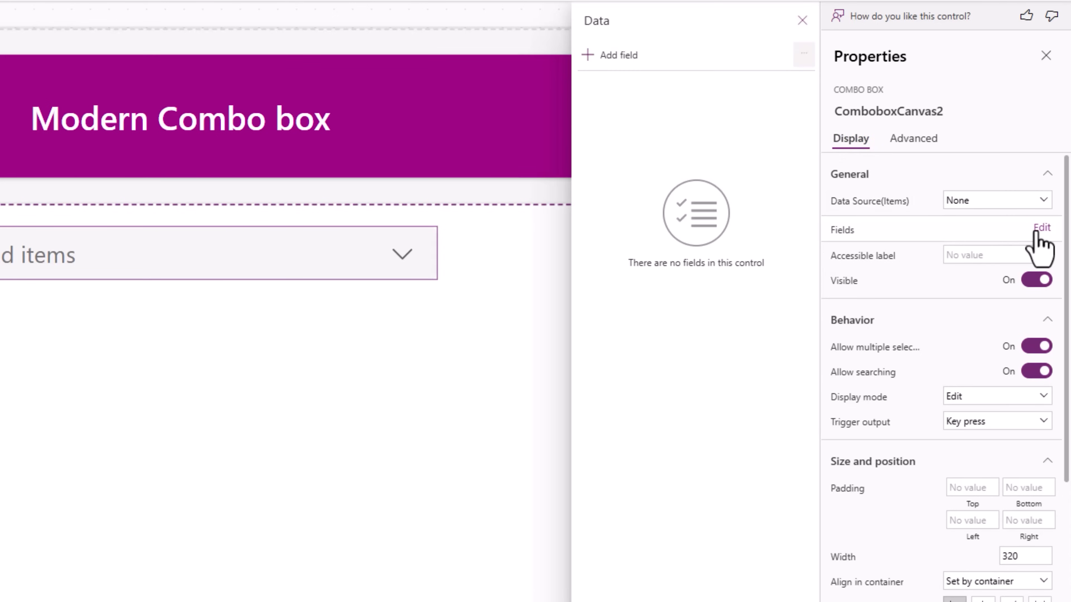
pyautogui.click(608, 68)
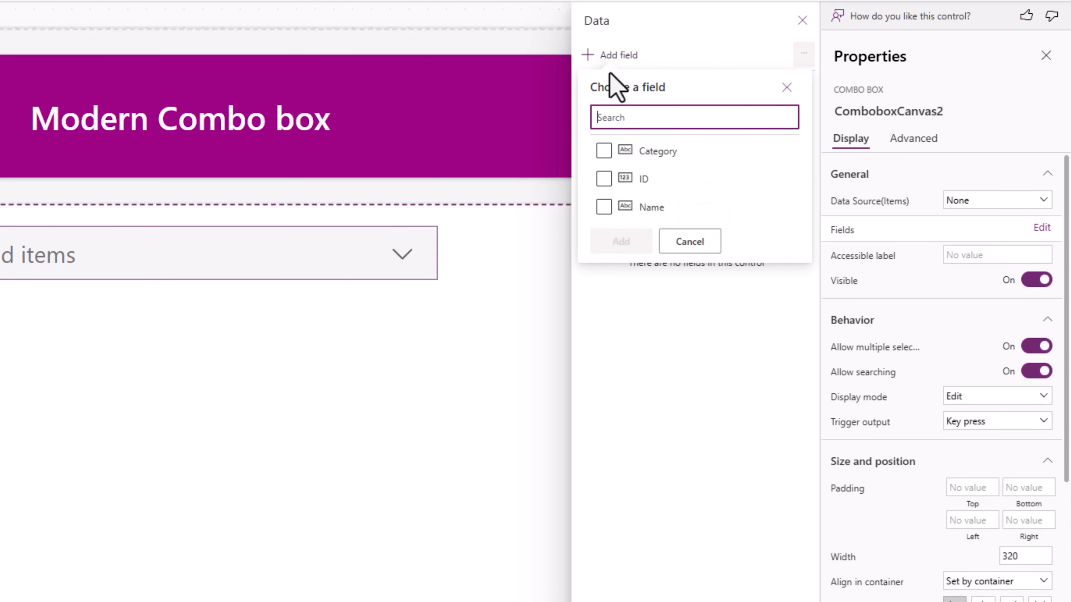
pyautogui.click(603, 207)
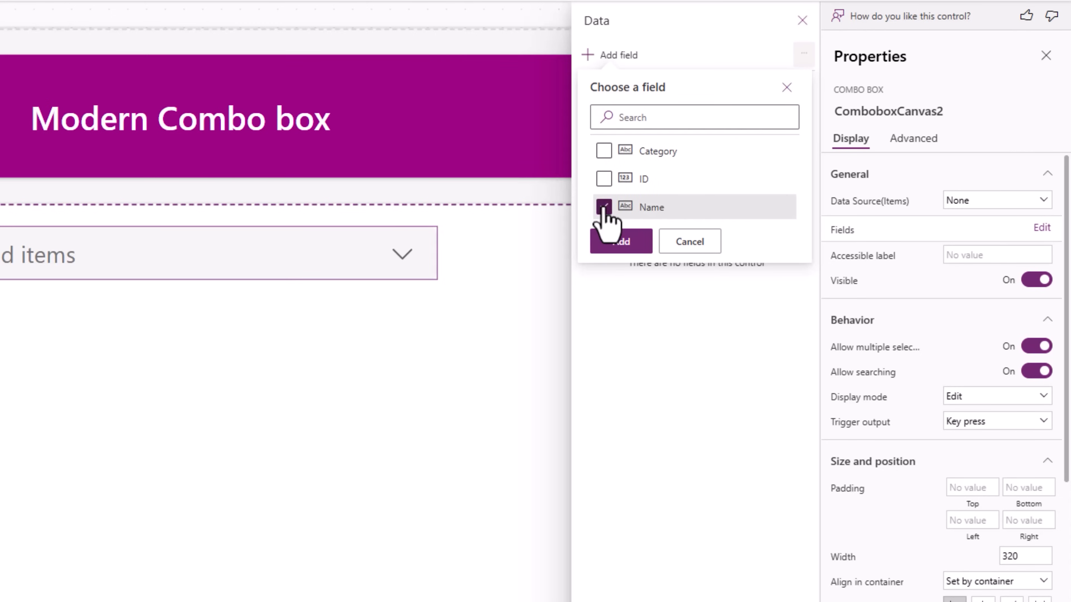
pyautogui.click(621, 242)
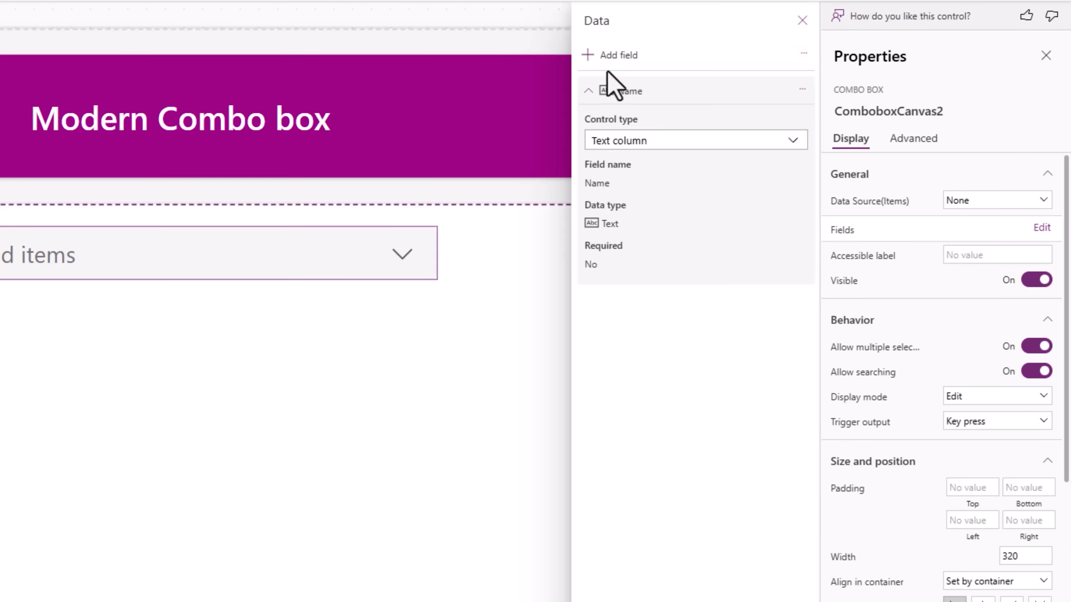
# Step: Add the Category and ID fields to the combo box, collapse the field details, and close the field settings
pyautogui.click(616, 55)
pyautogui.click(604, 150)
pyautogui.click(611, 178)
pyautogui.click(620, 213)
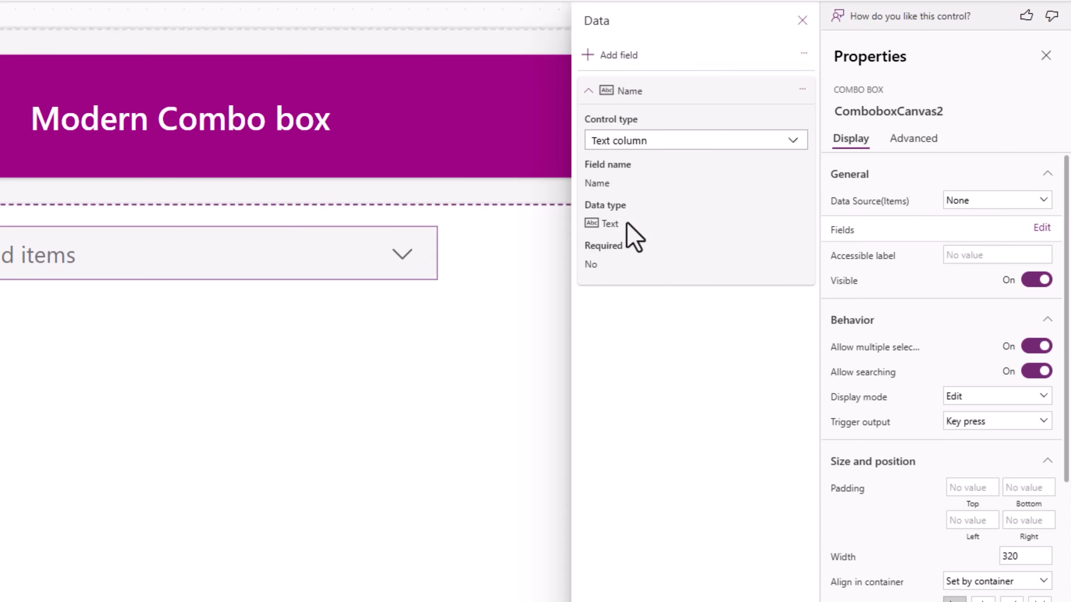
pyautogui.click(590, 92)
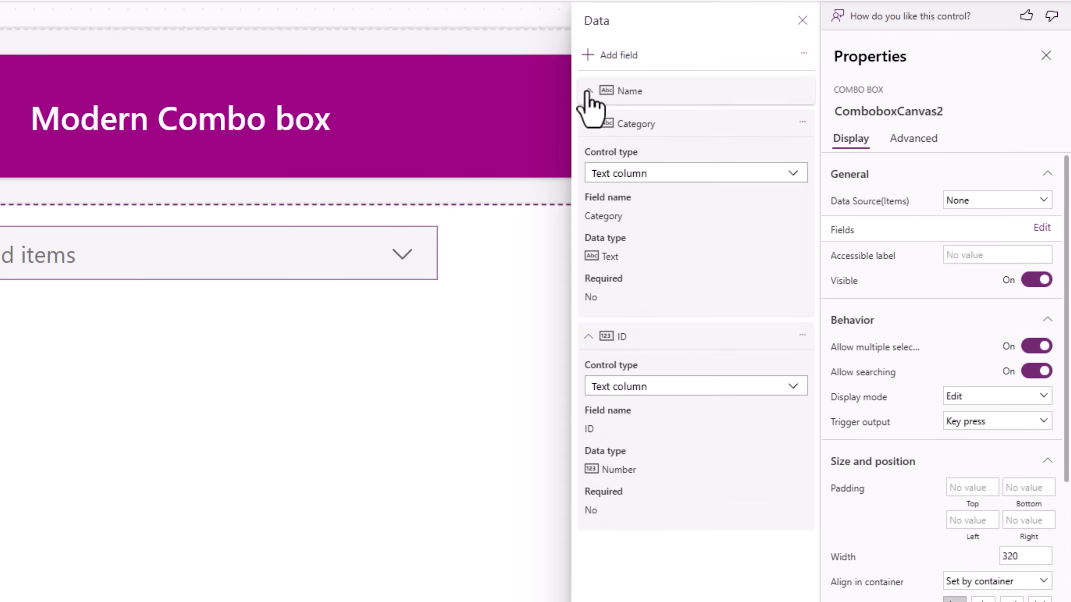
pyautogui.click(590, 123)
pyautogui.click(605, 156)
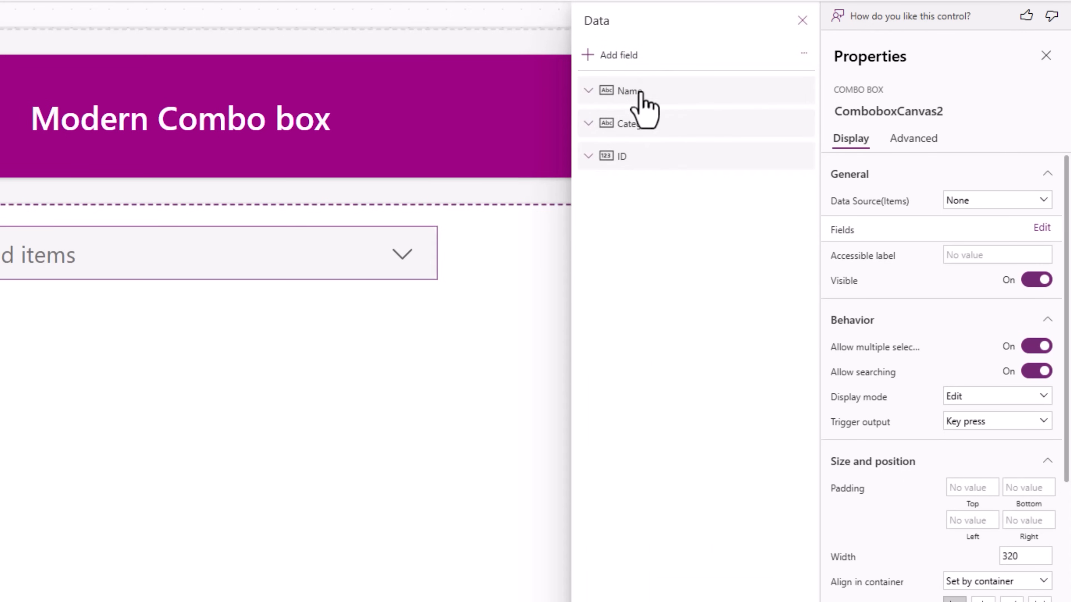
pyautogui.click(802, 21)
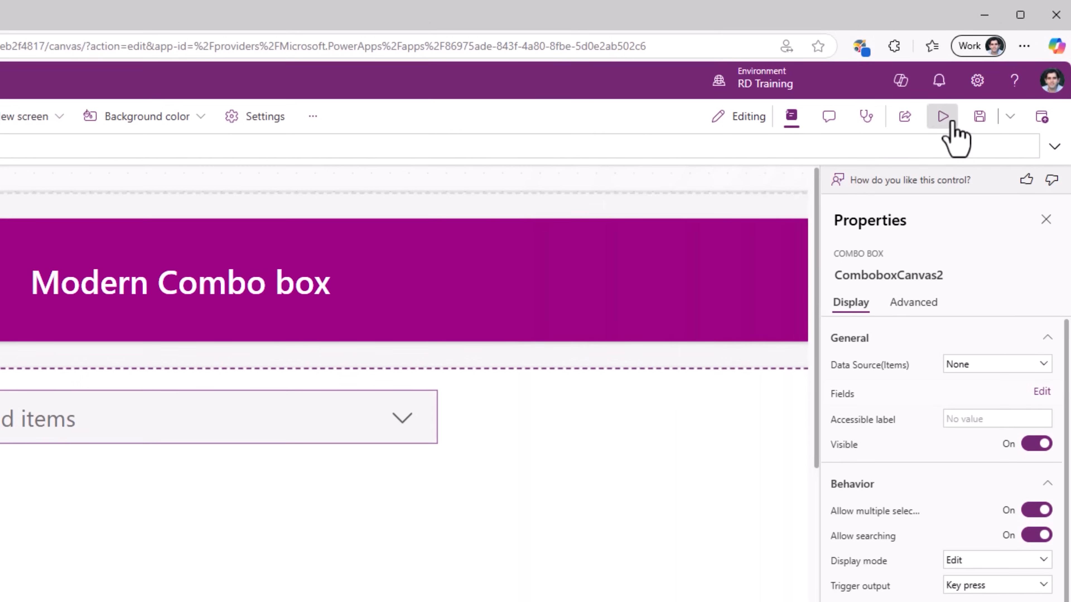
# Step: Preview the app and select Item 8 and Item 15 in the combo box
pyautogui.click(952, 123)
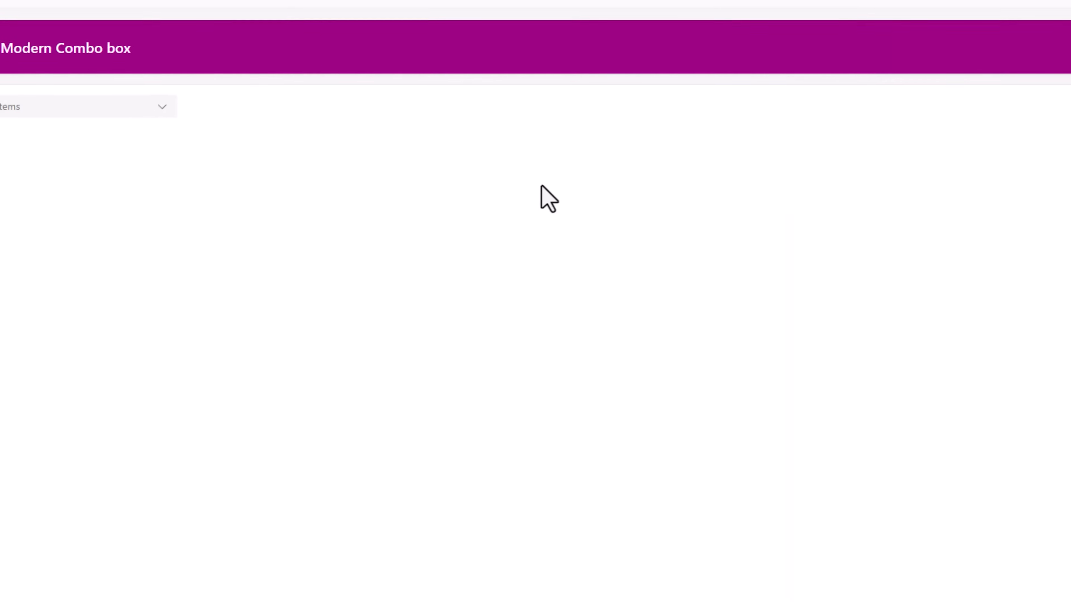
pyautogui.click(227, 81)
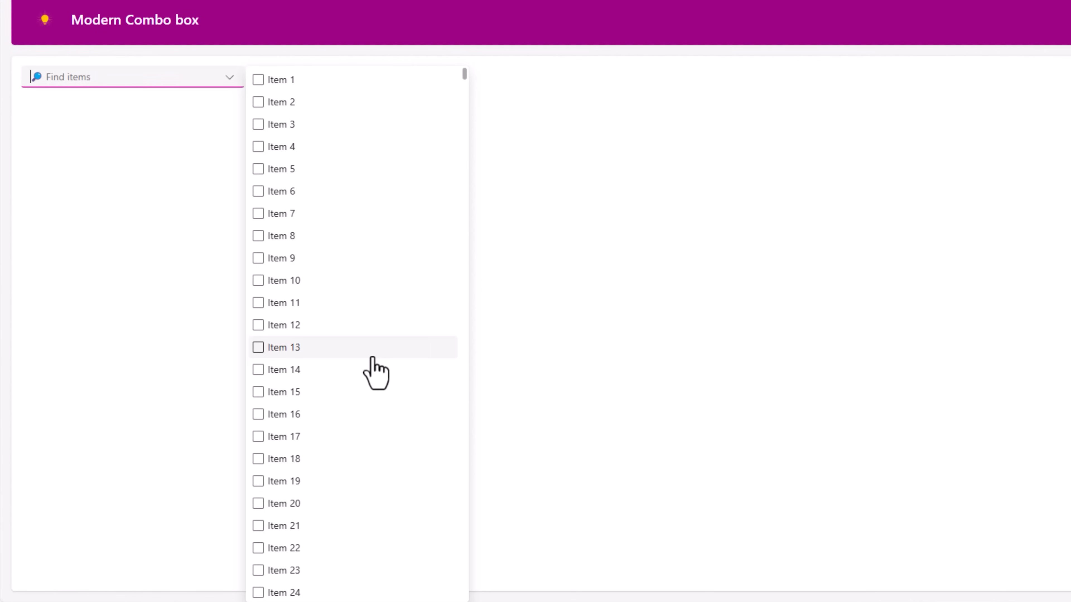
pyautogui.click(261, 237)
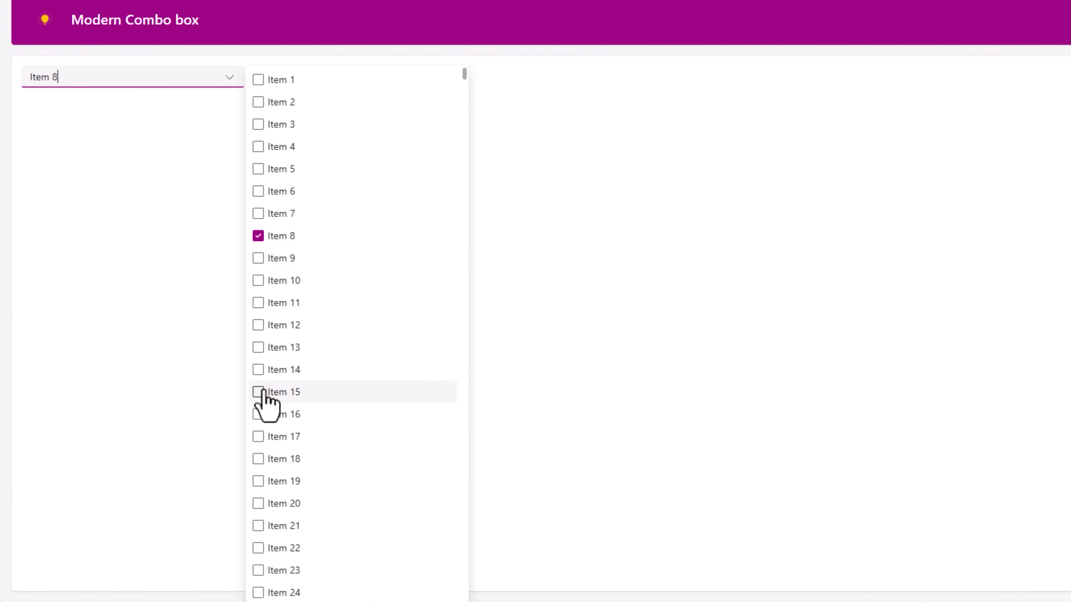
pyautogui.click(261, 392)
pyautogui.click(194, 285)
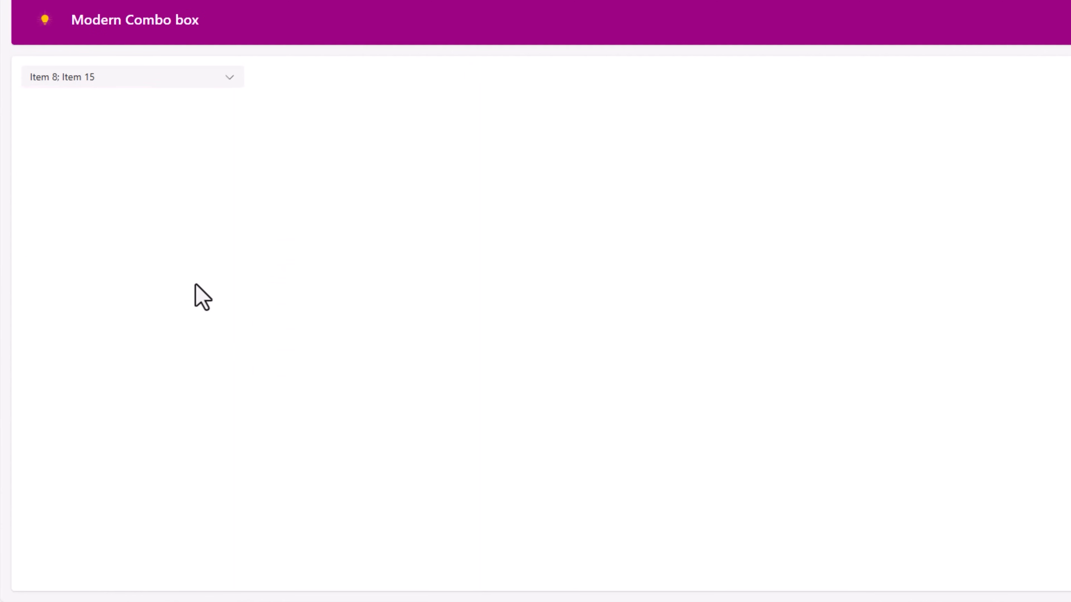
# Step: Add Item 730 from far down the combo box list to the selection
pyautogui.click(227, 78)
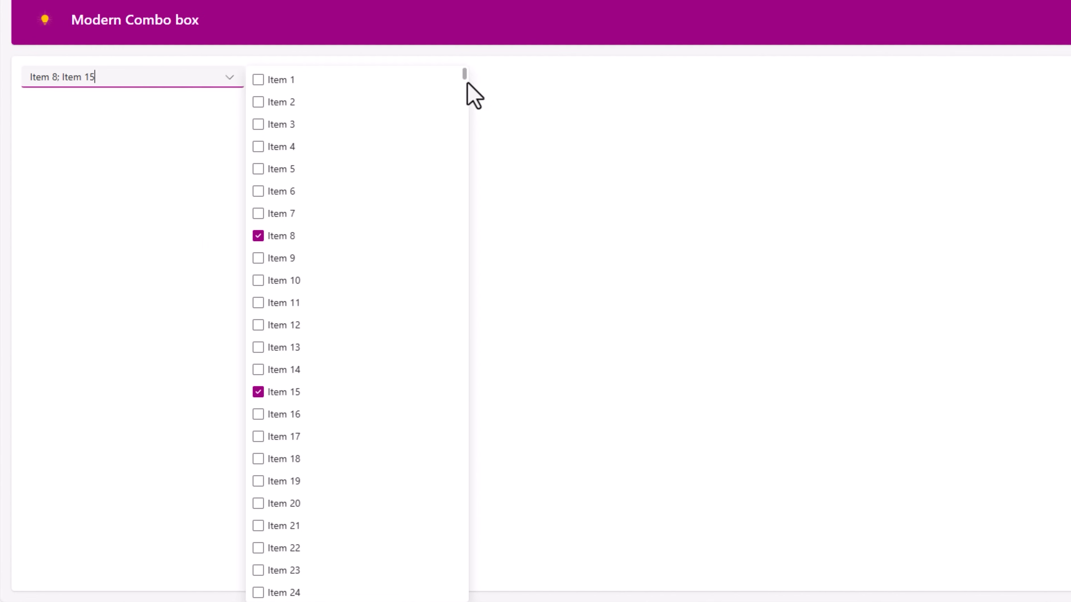
pyautogui.moveTo(466, 80); pyautogui.dragTo(448, 551)
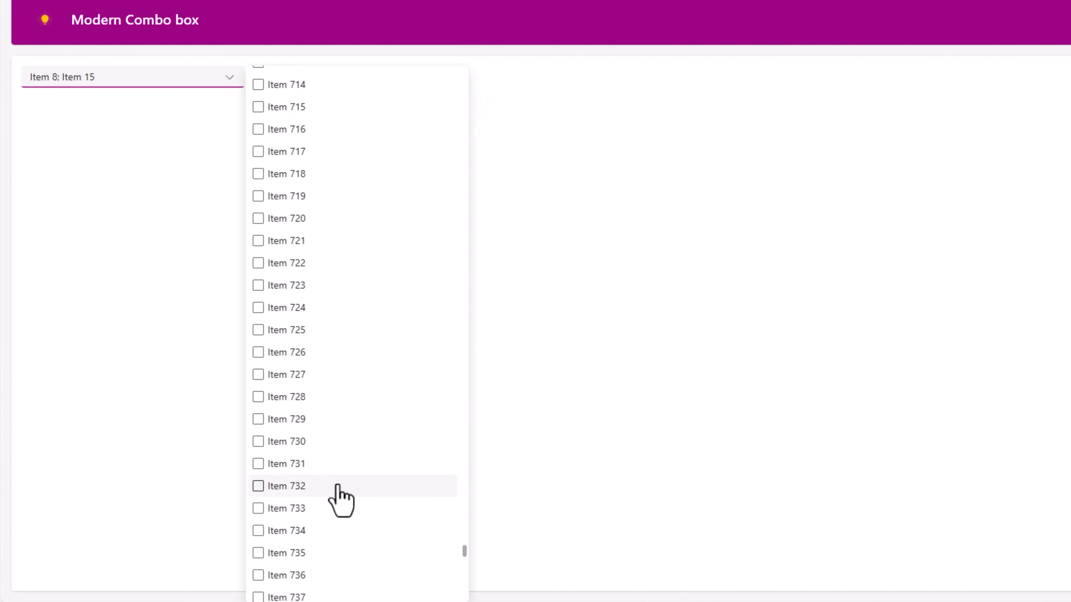
pyautogui.click(258, 442)
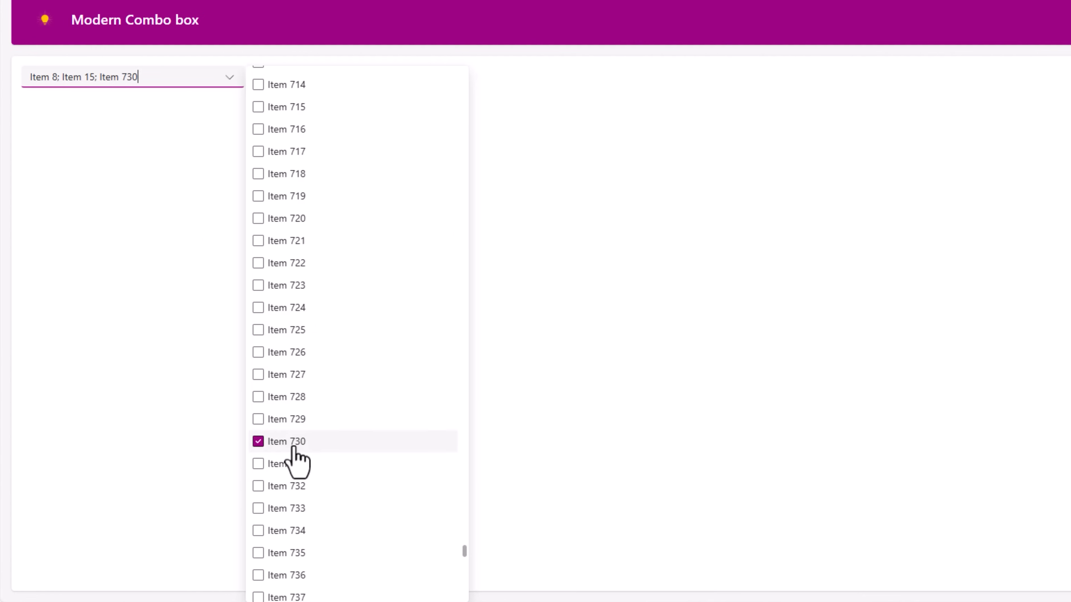
pyautogui.click(180, 203)
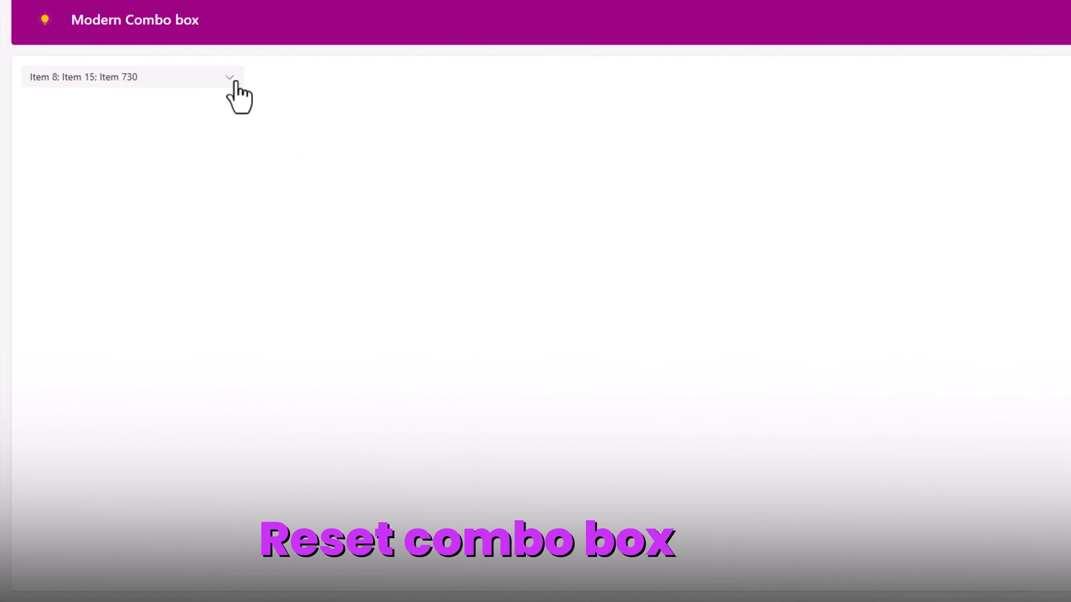
# Step: Deselect Item 8 in the combo box and exit the preview
pyautogui.click(234, 81)
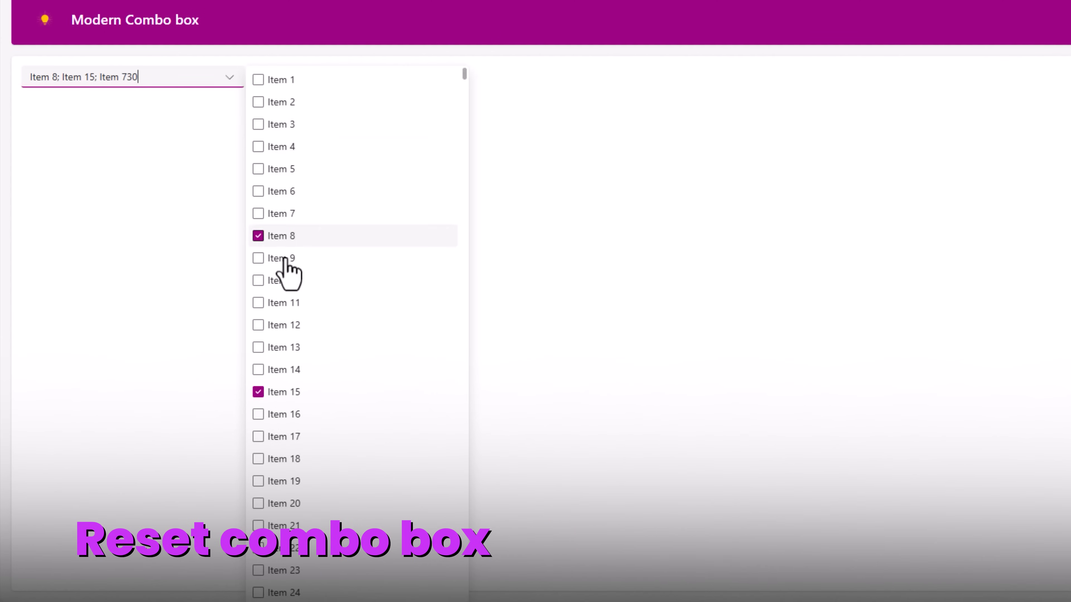
pyautogui.scroll(-5, 280, 346)
pyautogui.scroll(5, 279, 346)
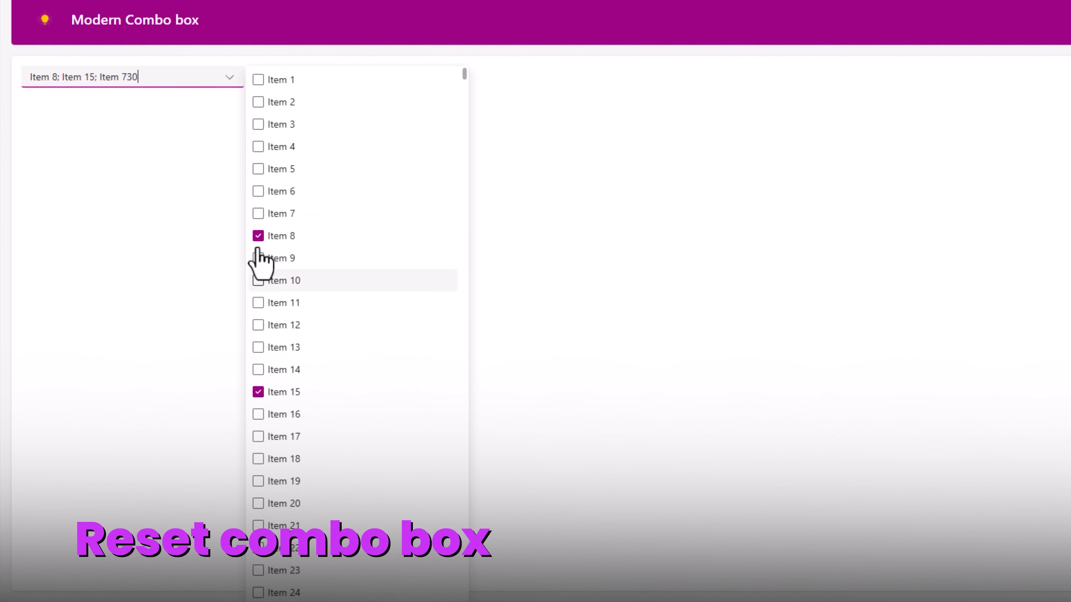
pyautogui.click(258, 235)
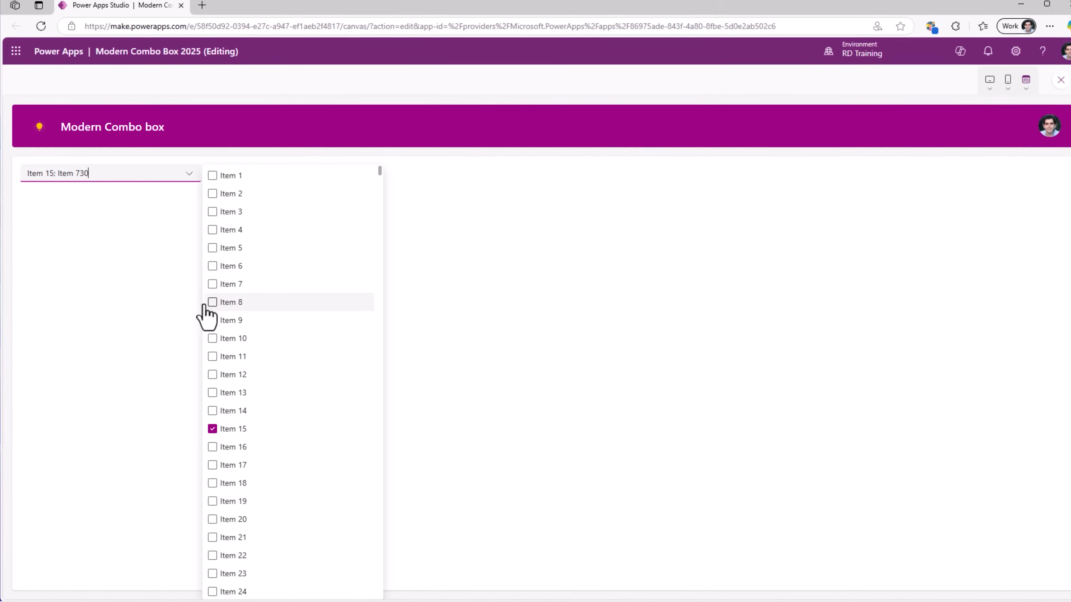
pyautogui.press('Escape')
# Step: Insert a modern button beside the combo box in BottomContainer1 and give it the reset arrow icon
pyautogui.click(19, 167)
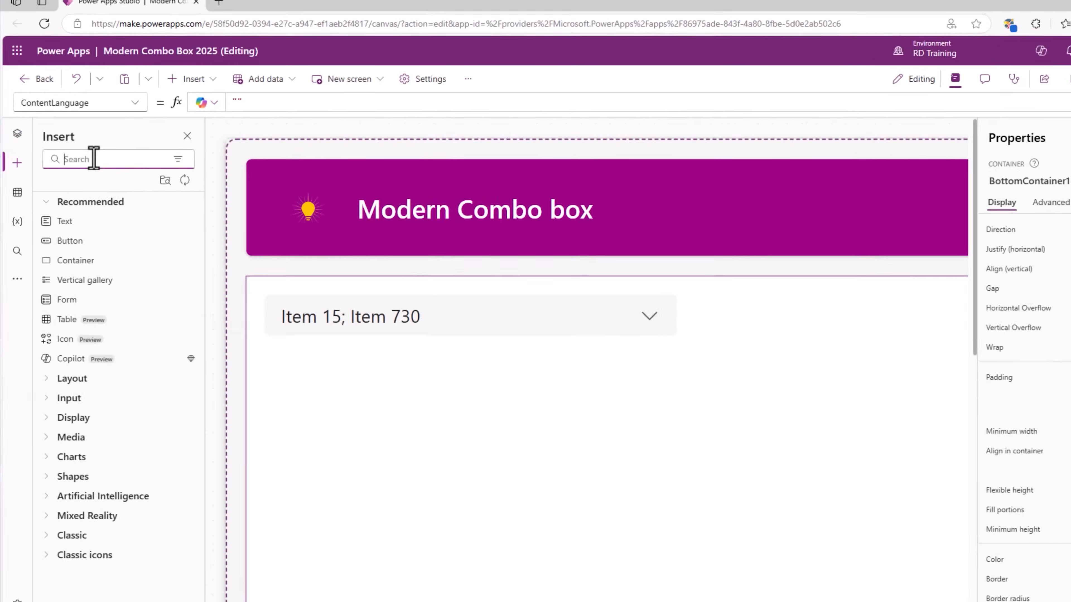
pyautogui.write('button')
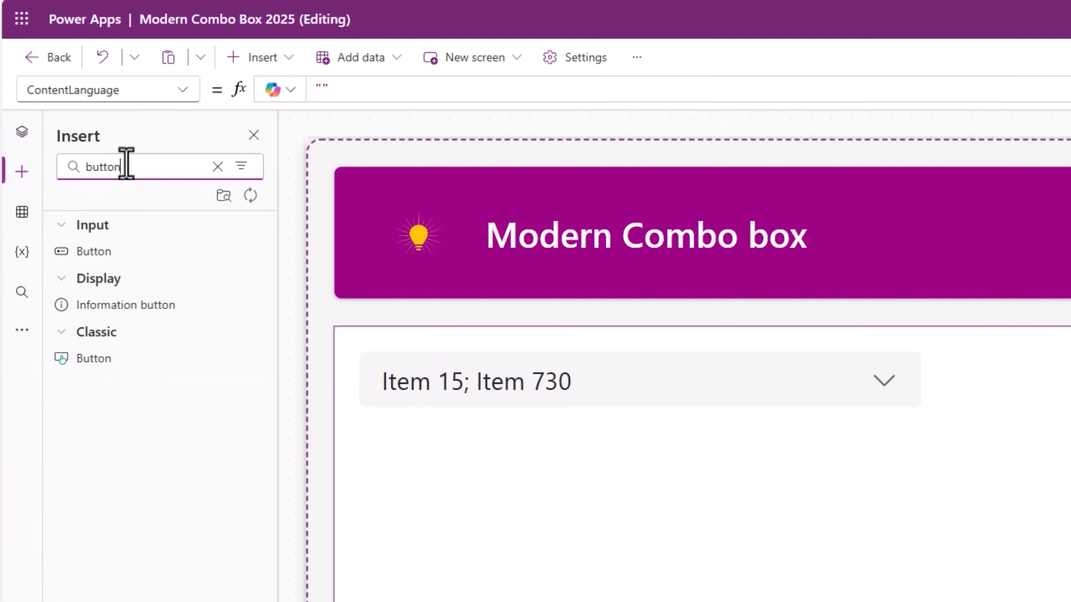
pyautogui.click(92, 255)
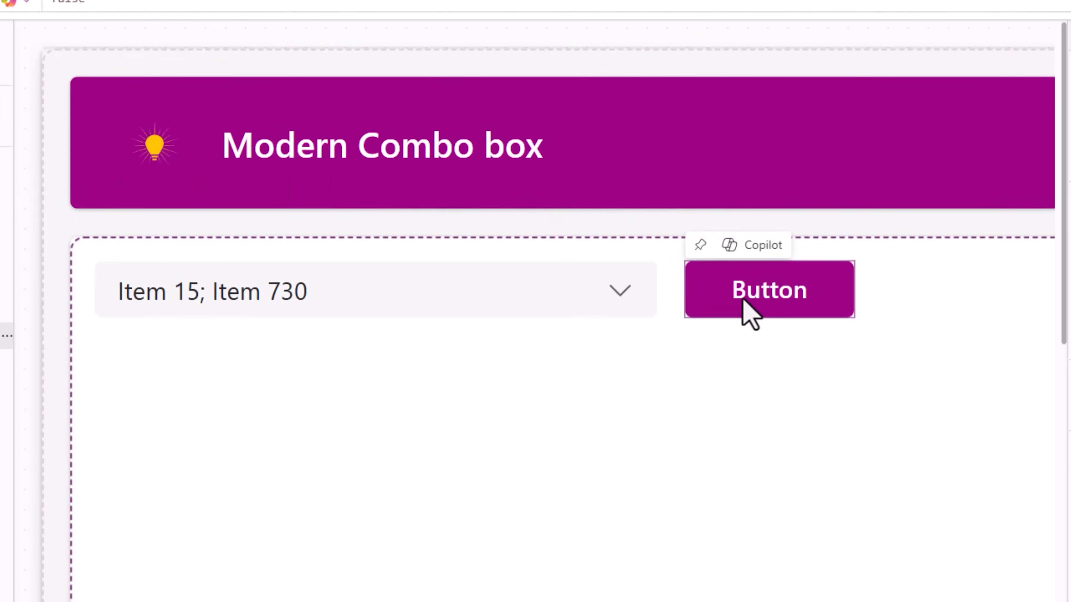
pyautogui.click(958, 209)
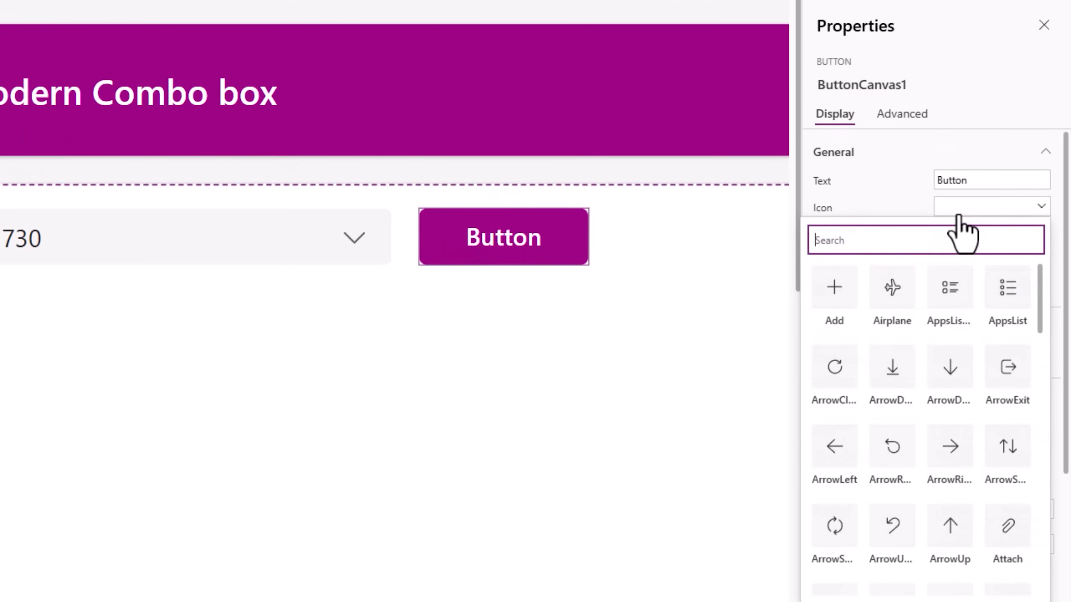
pyautogui.write('reset')
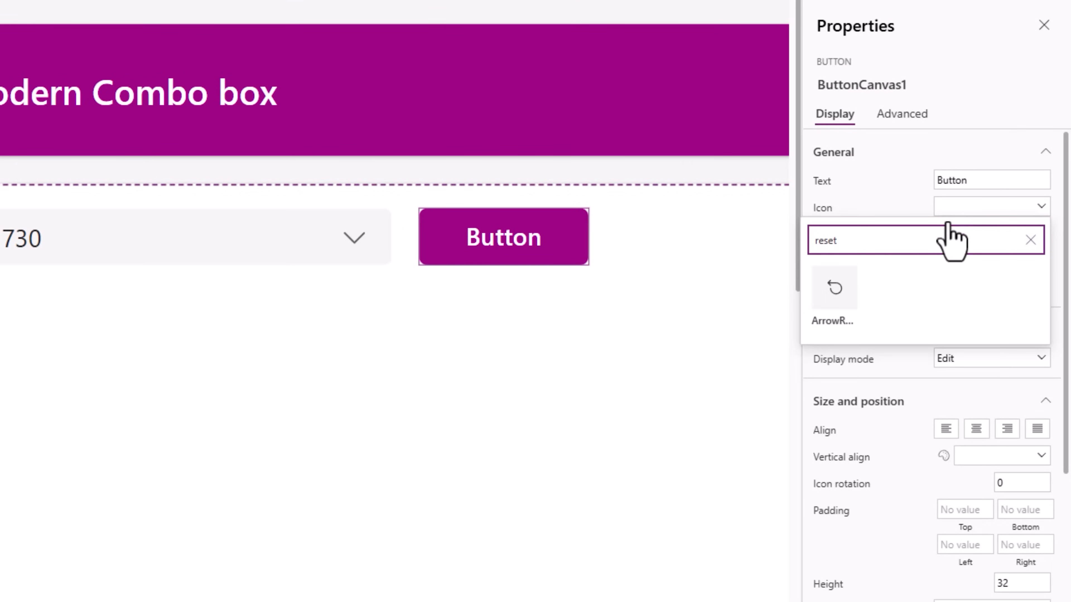
pyautogui.click(829, 300)
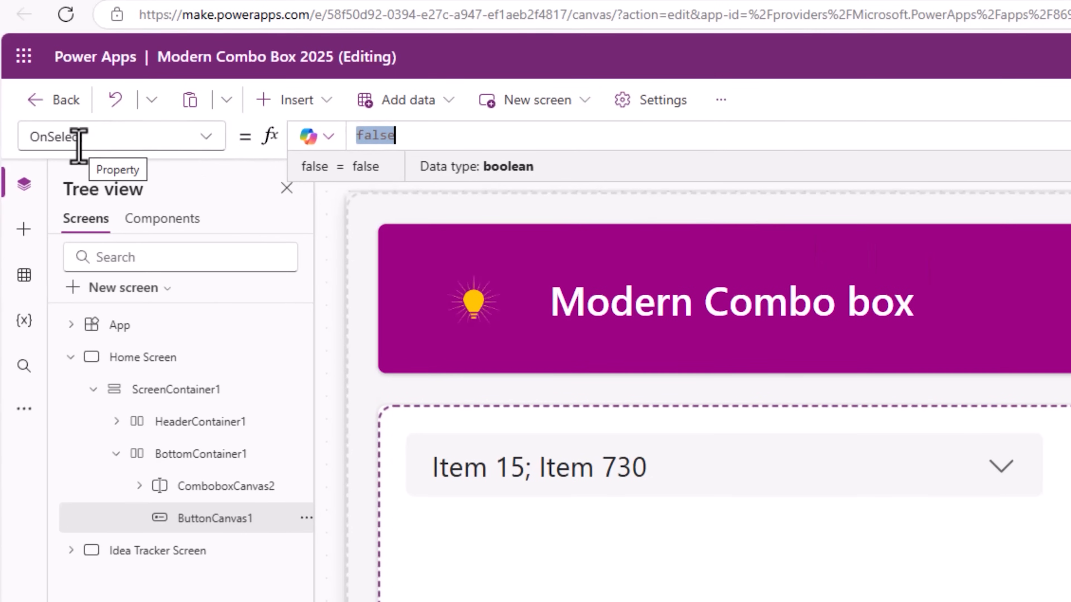
# Step: Set the reset button's OnSelect to Reset(ComboboxCanvas2), and clear the combo box selection with it in preview
pyautogui.write('reset')
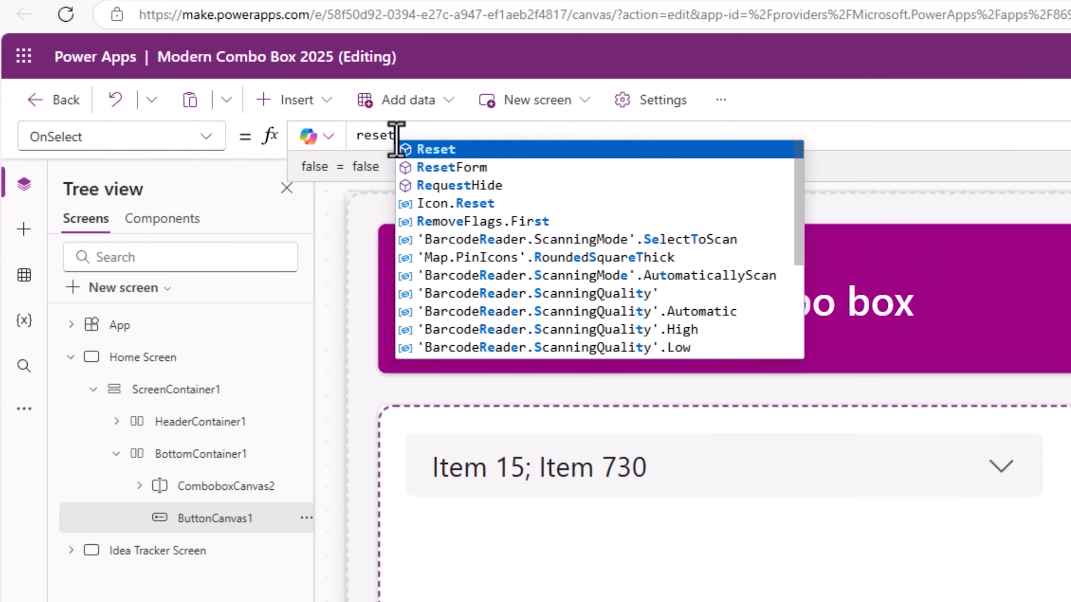
pyautogui.press('Tab')
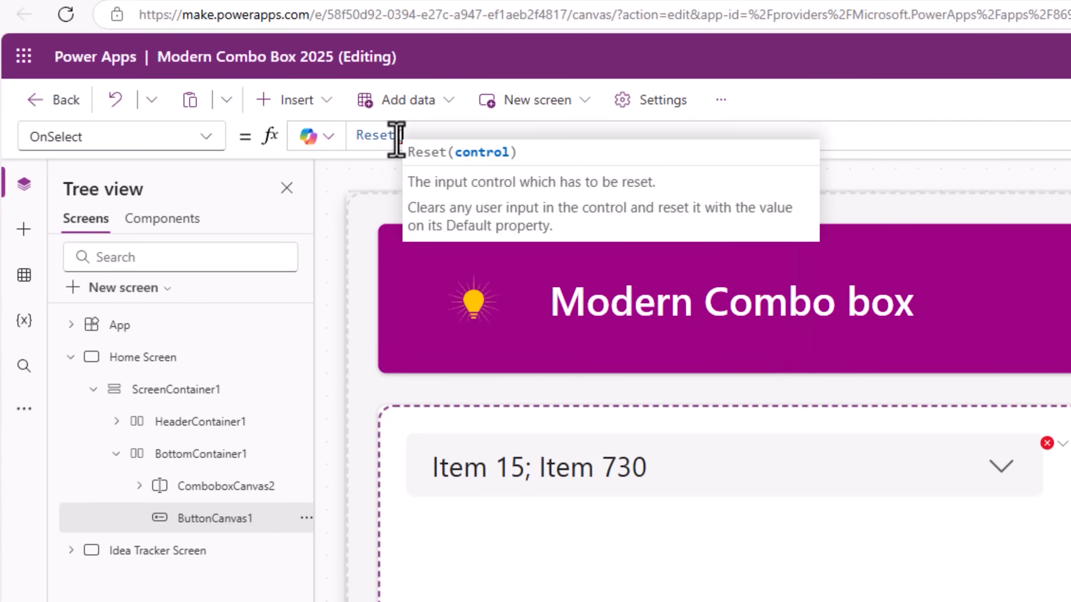
pyautogui.write('combo')
pyautogui.press('Tab')
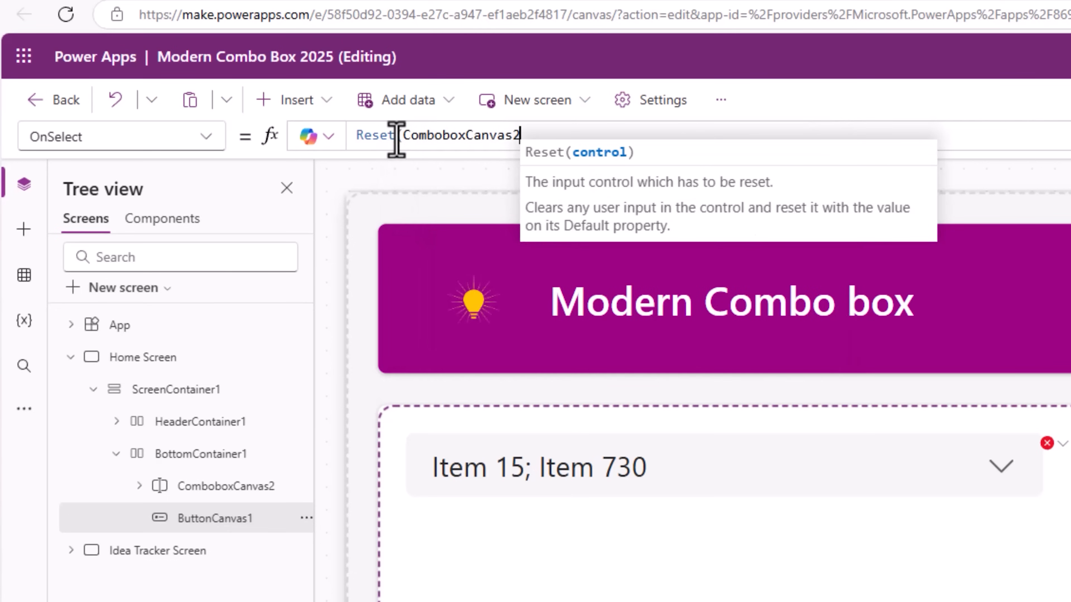
pyautogui.write(')')
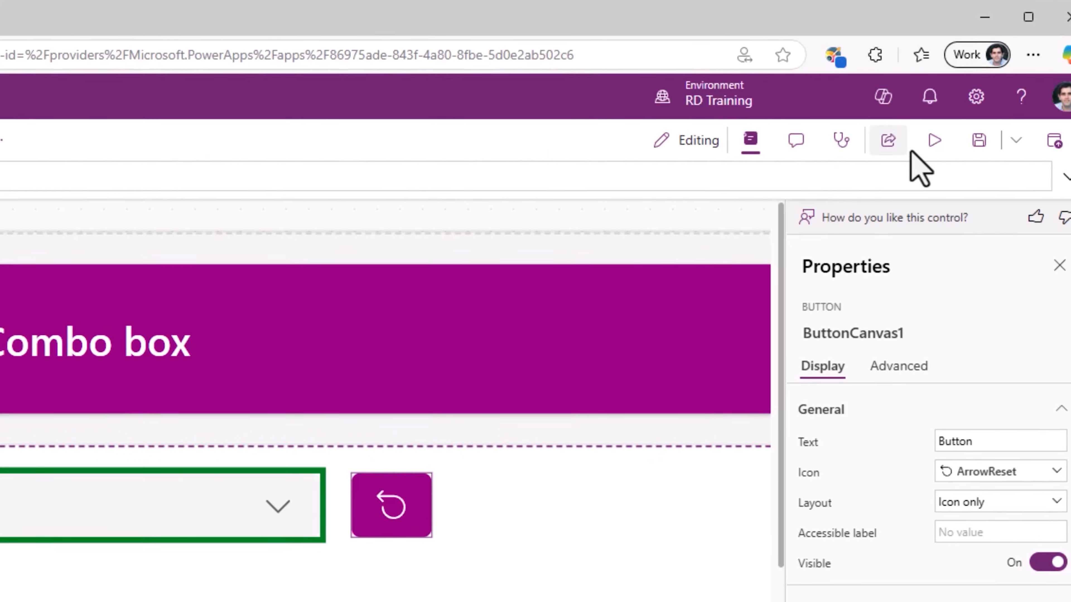
pyautogui.click(932, 141)
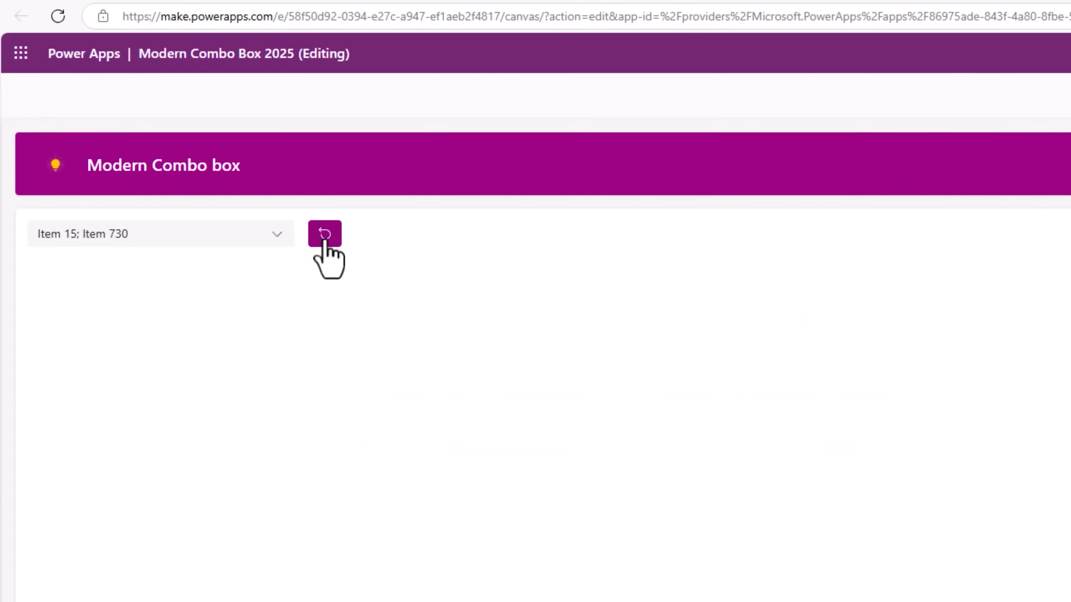
pyautogui.click(298, 243)
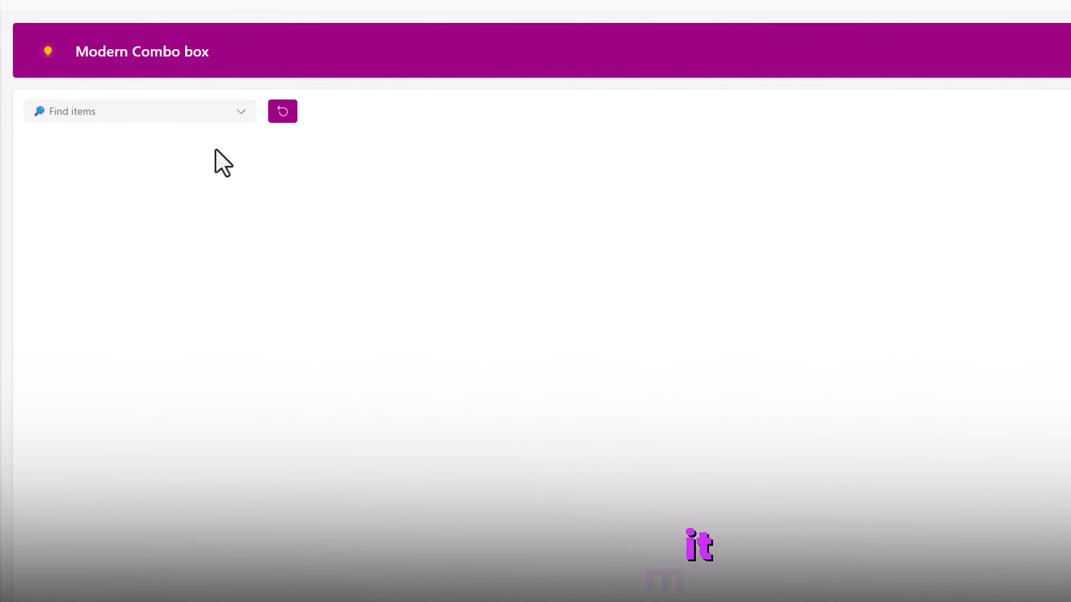
# Step: Examine the combo box list down to its end, search it for 777 and 7777, and exit the preview
pyautogui.click(269, 238)
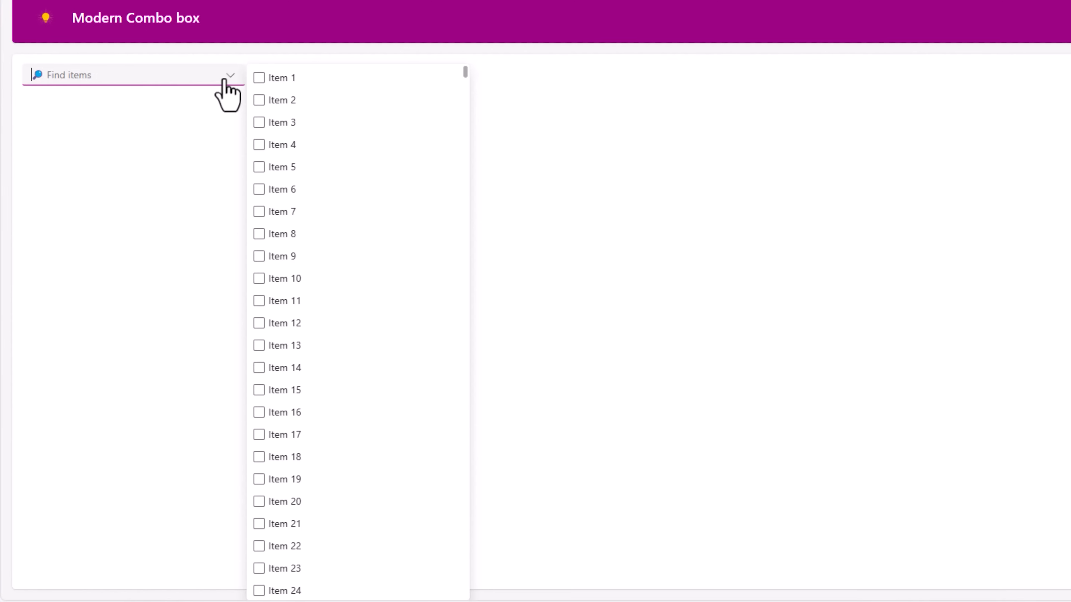
pyautogui.moveTo(463, 76); pyautogui.dragTo(425, 598)
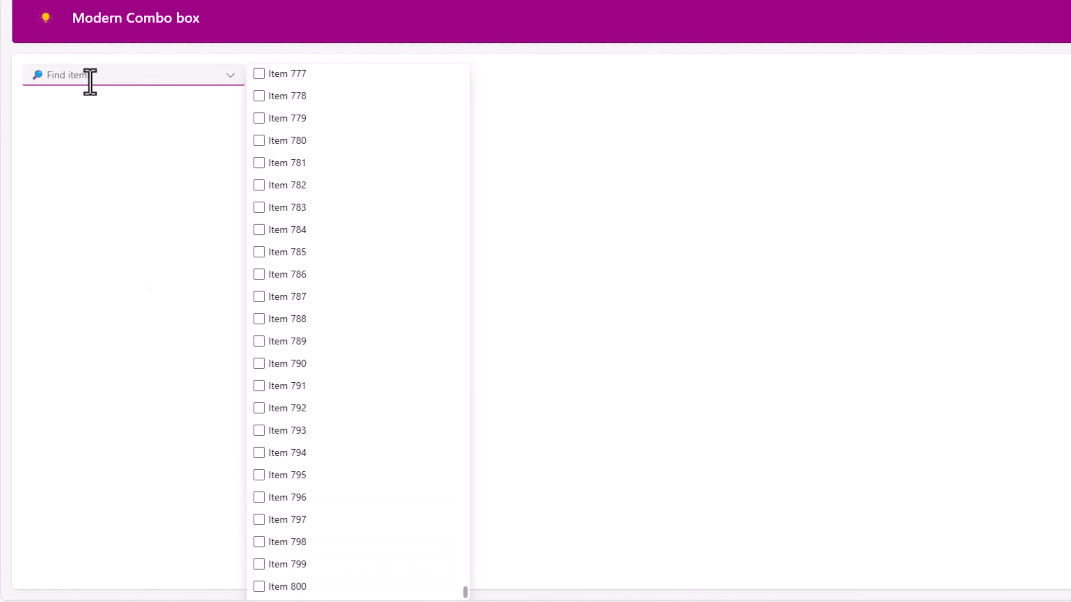
pyautogui.write('777')
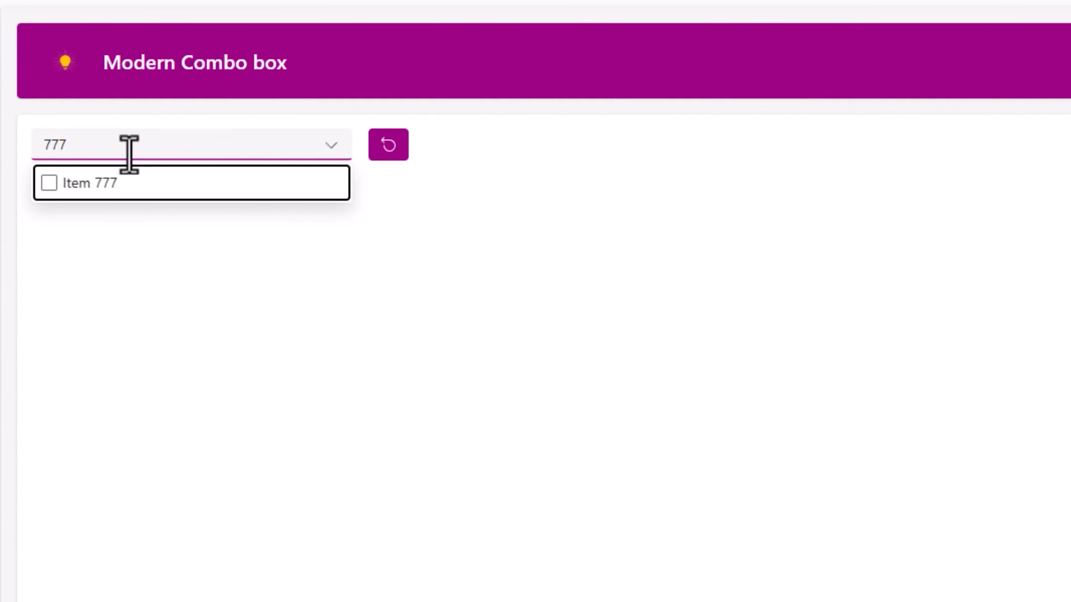
pyautogui.write('7')
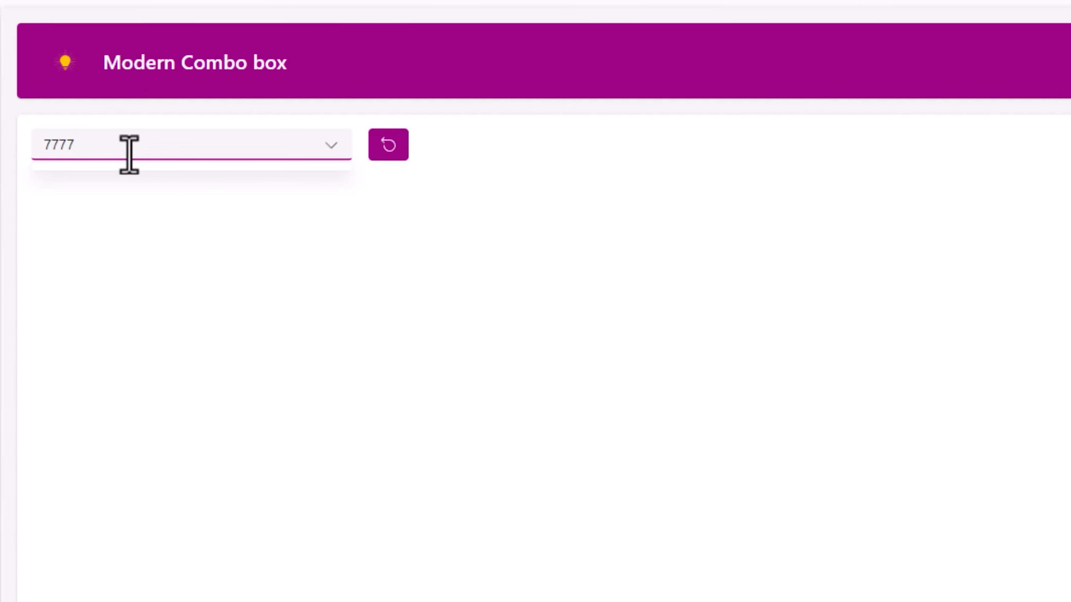
pyautogui.click(198, 177)
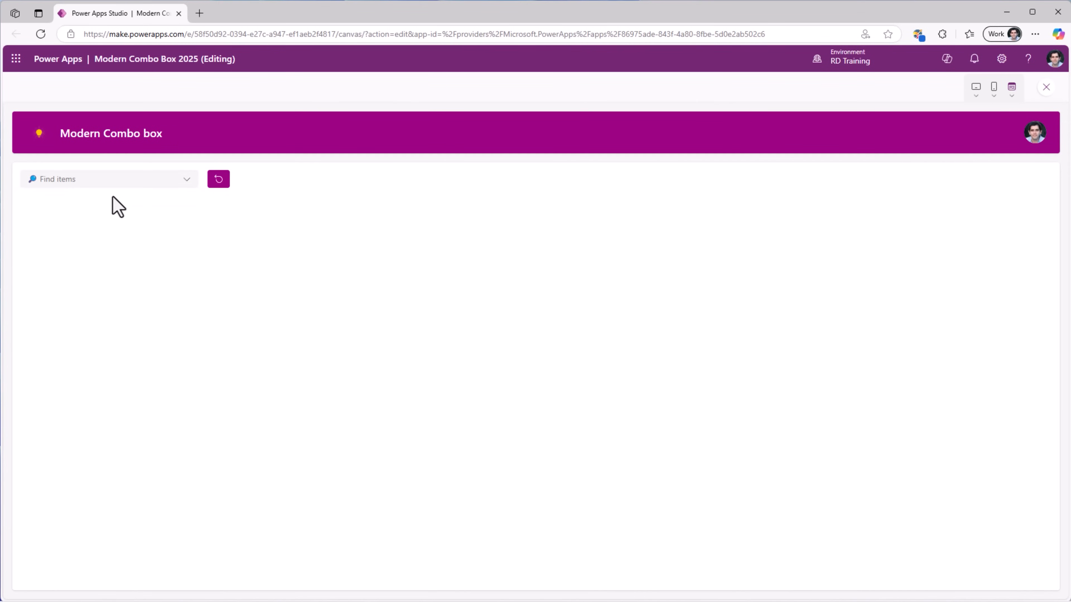
pyautogui.press('Escape')
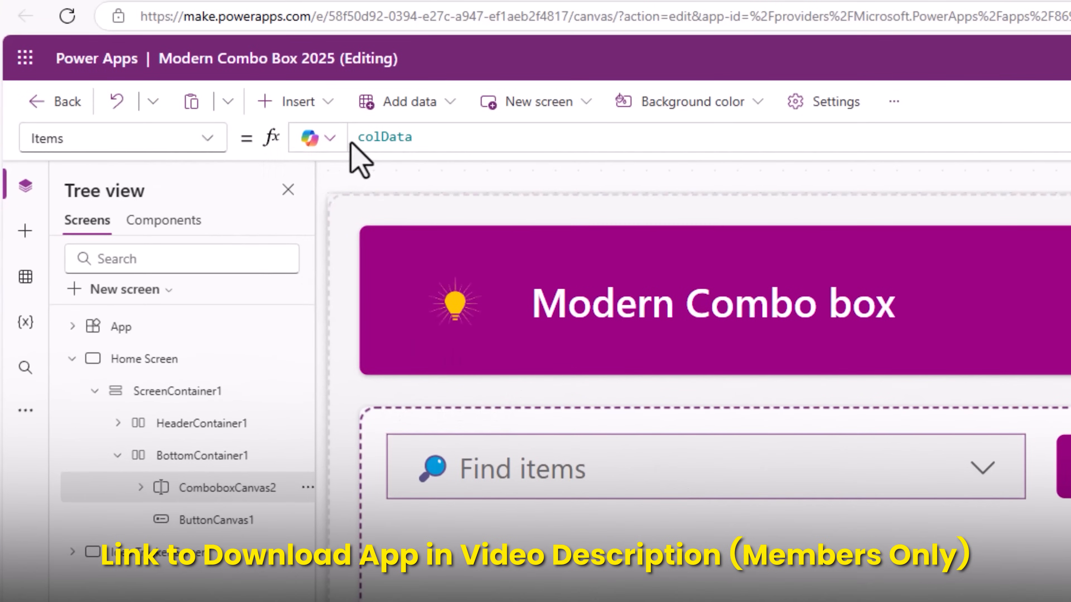
# Step: Set the Items formula of ComboboxCanvas2 to Search(colData, Self.SearchText, Name)
pyautogui.click(378, 139)
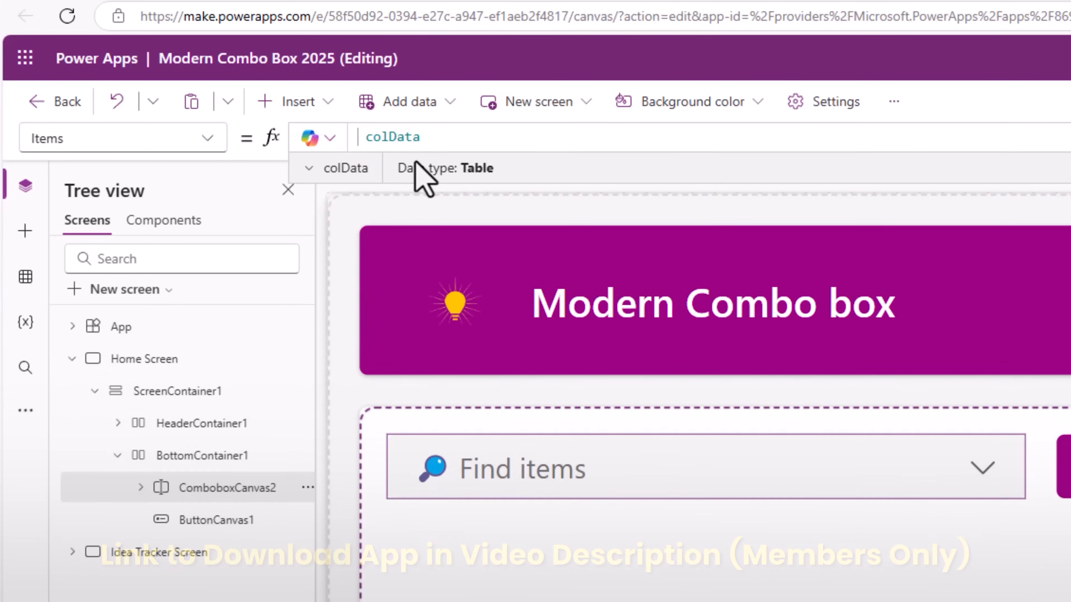
pyautogui.write('sear')
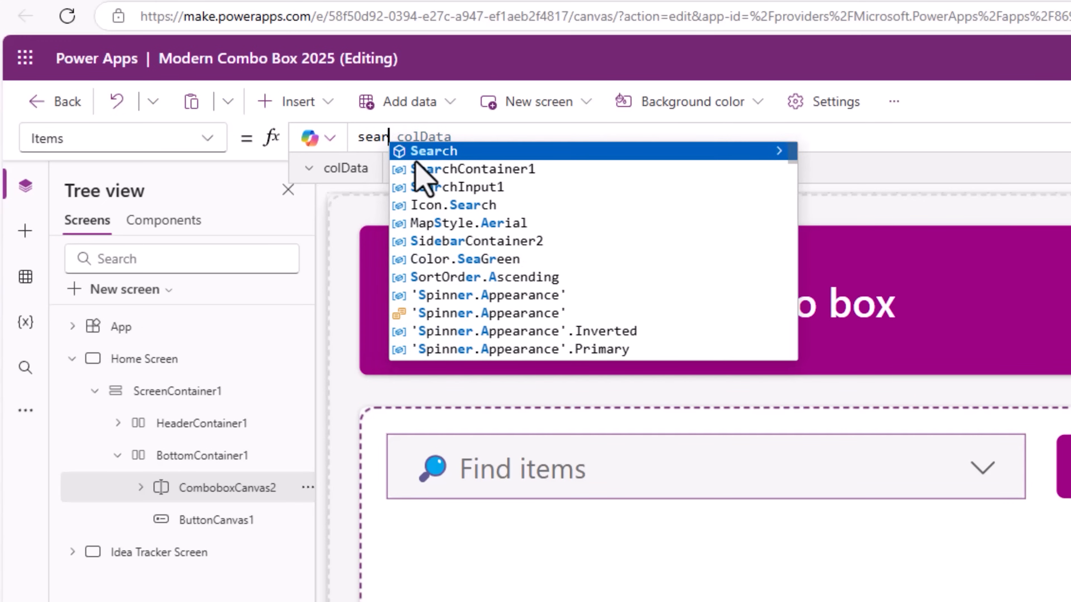
pyautogui.press('Tab')
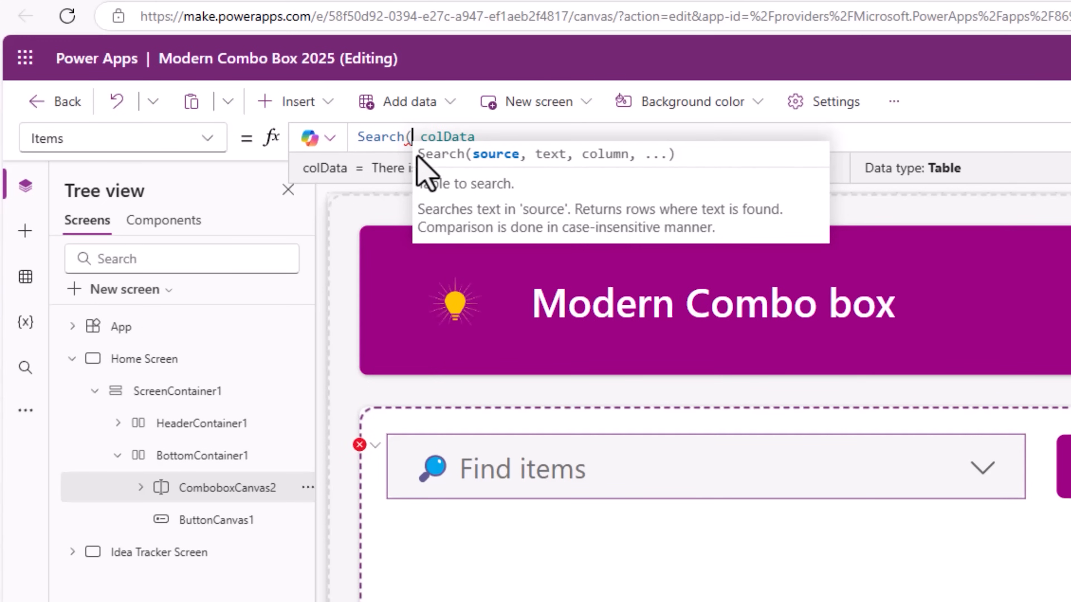
pyautogui.click(491, 141)
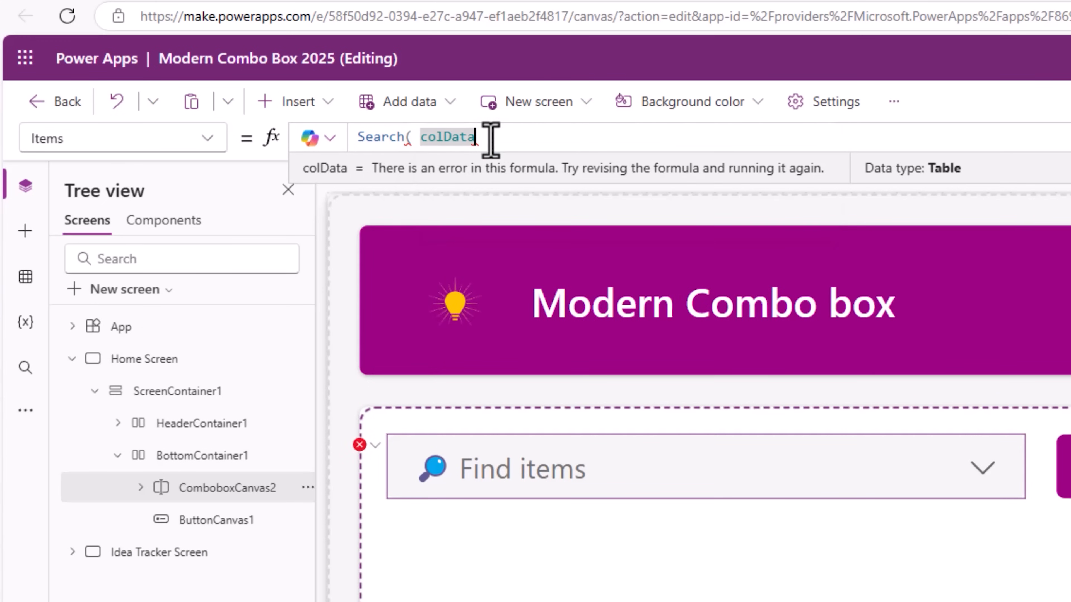
pyautogui.write(', ')
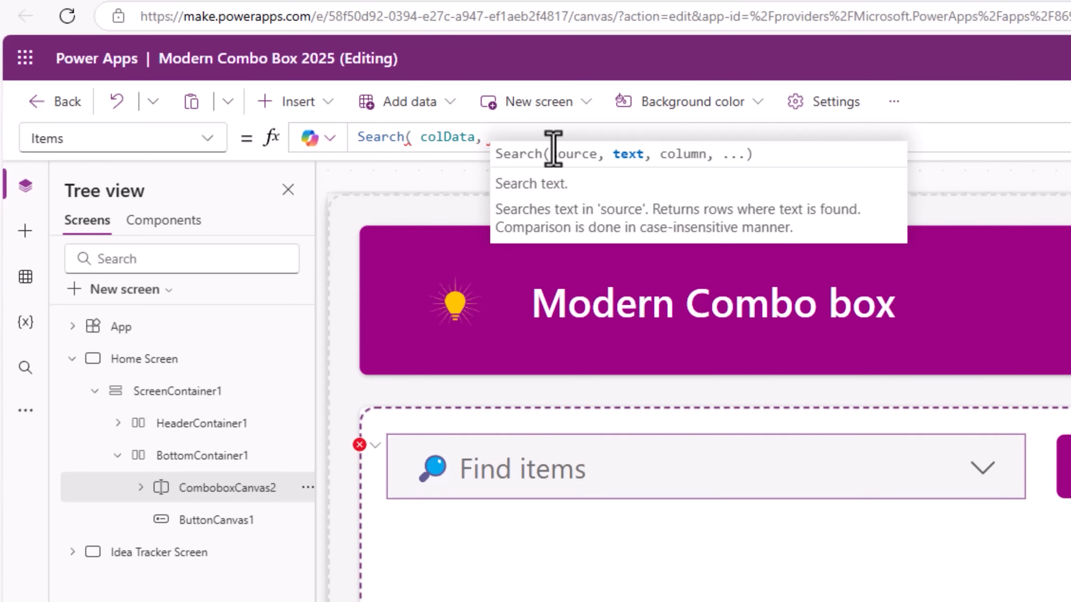
pyautogui.write('Self.sea')
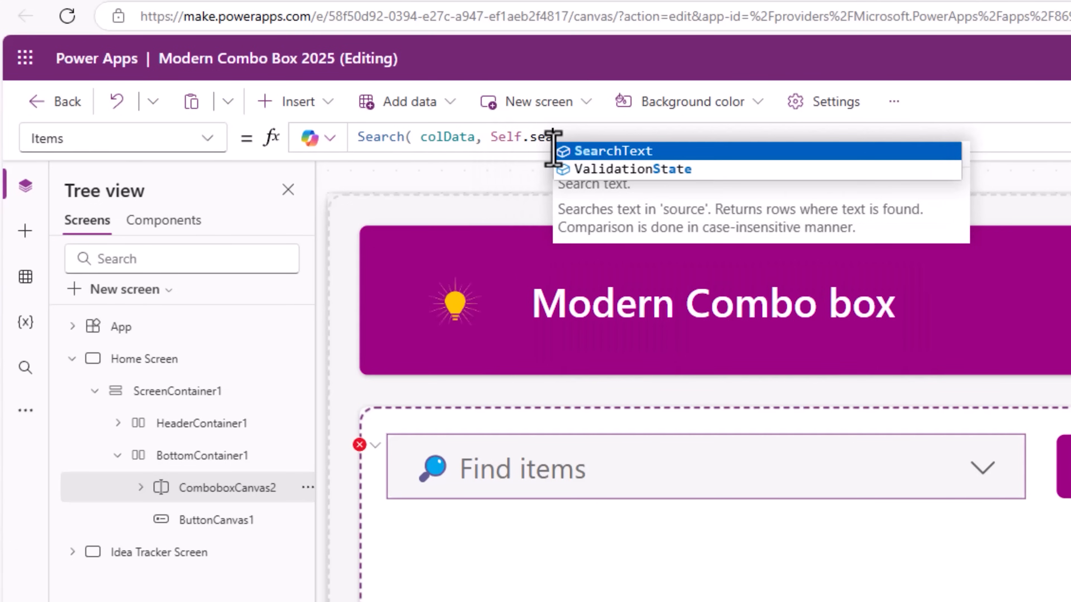
pyautogui.press('Tab')
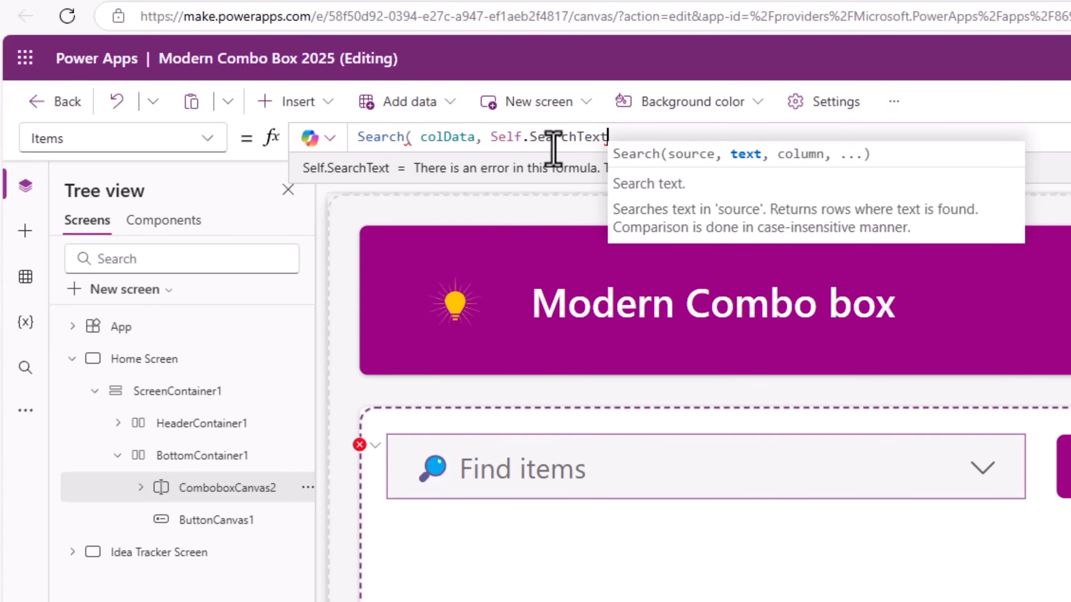
pyautogui.write(',')
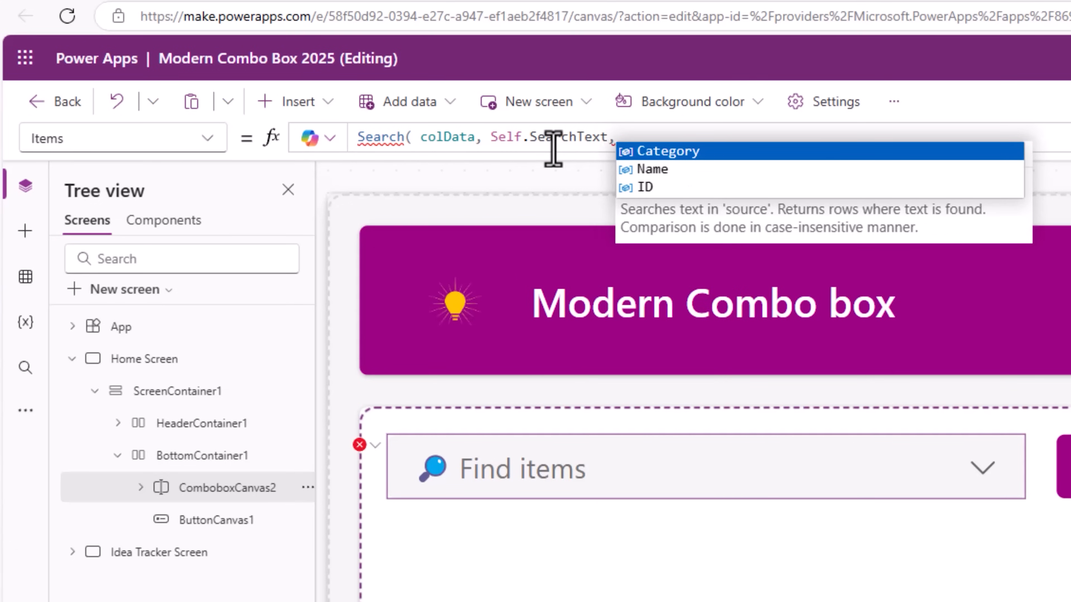
pyautogui.press('Down')
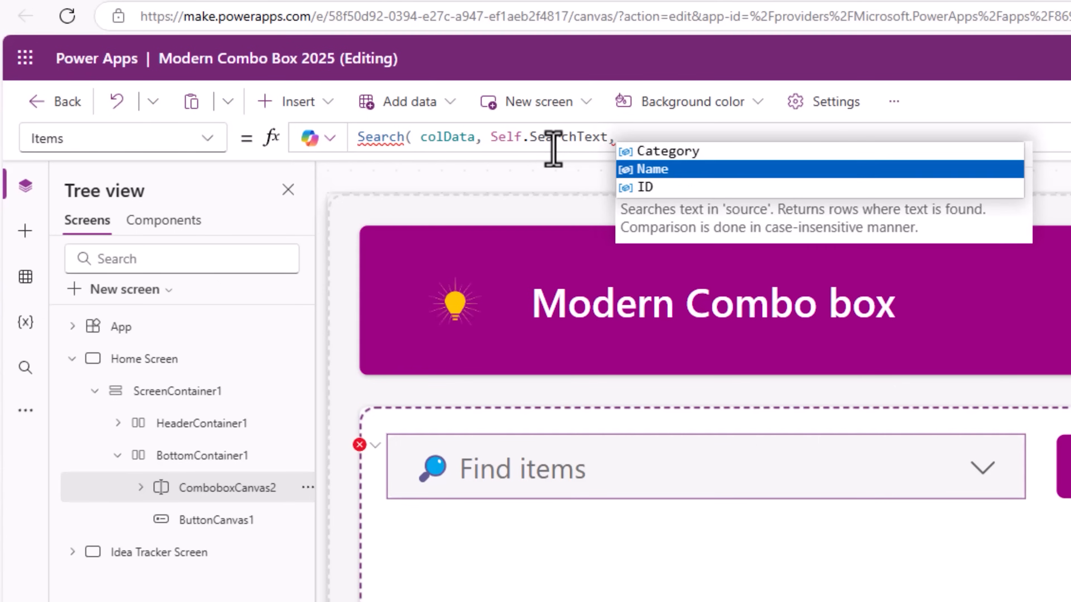
pyautogui.press('Tab')
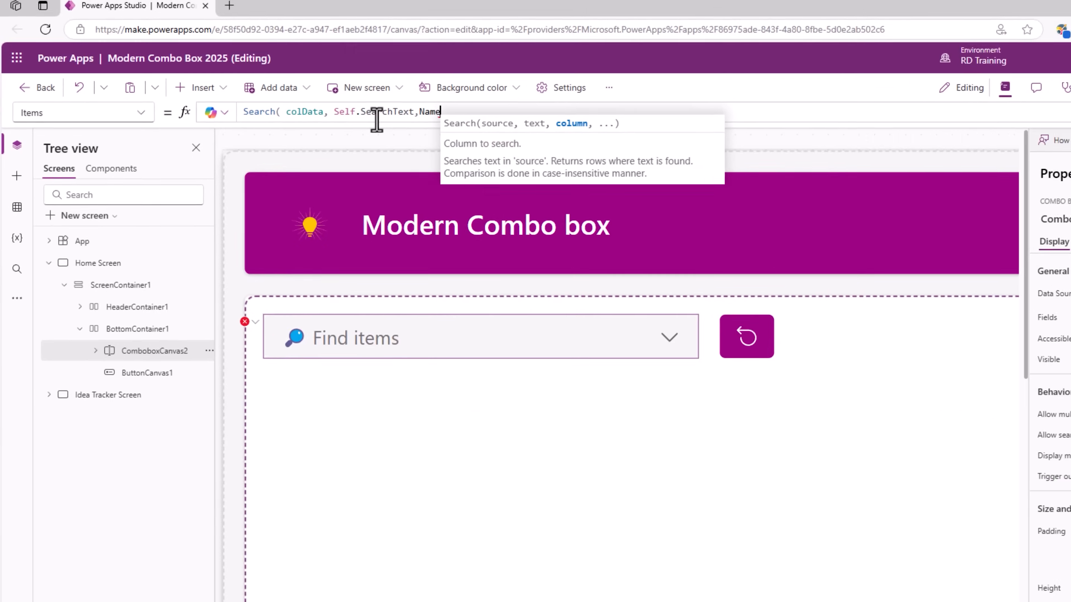
pyautogui.write(')')
# Step: Preview the app, search the combo box for 7777 and select Item 7777
pyautogui.press('F5')
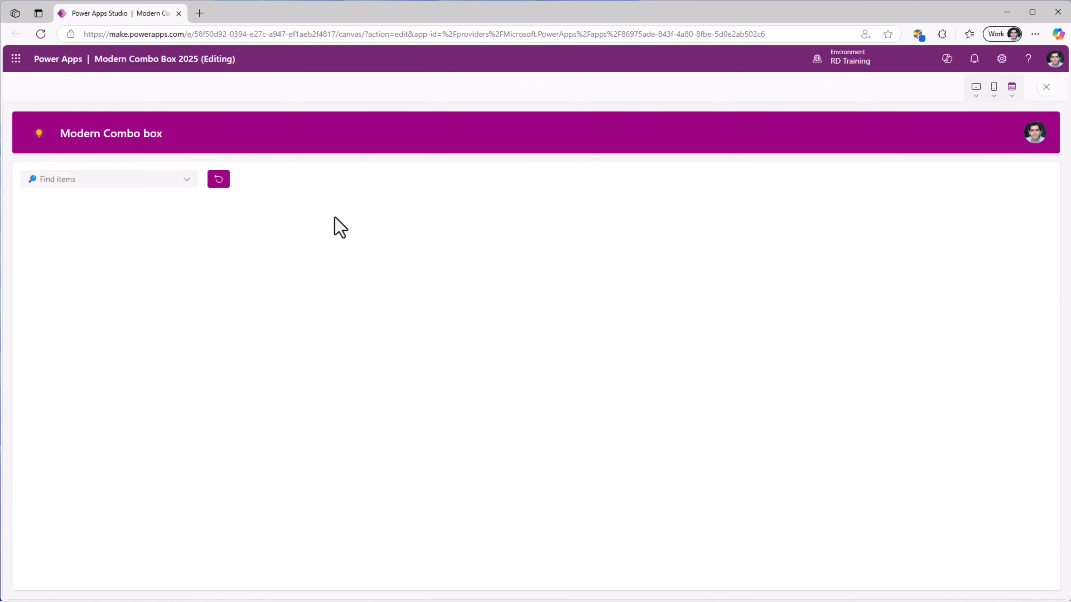
pyautogui.click(97, 176)
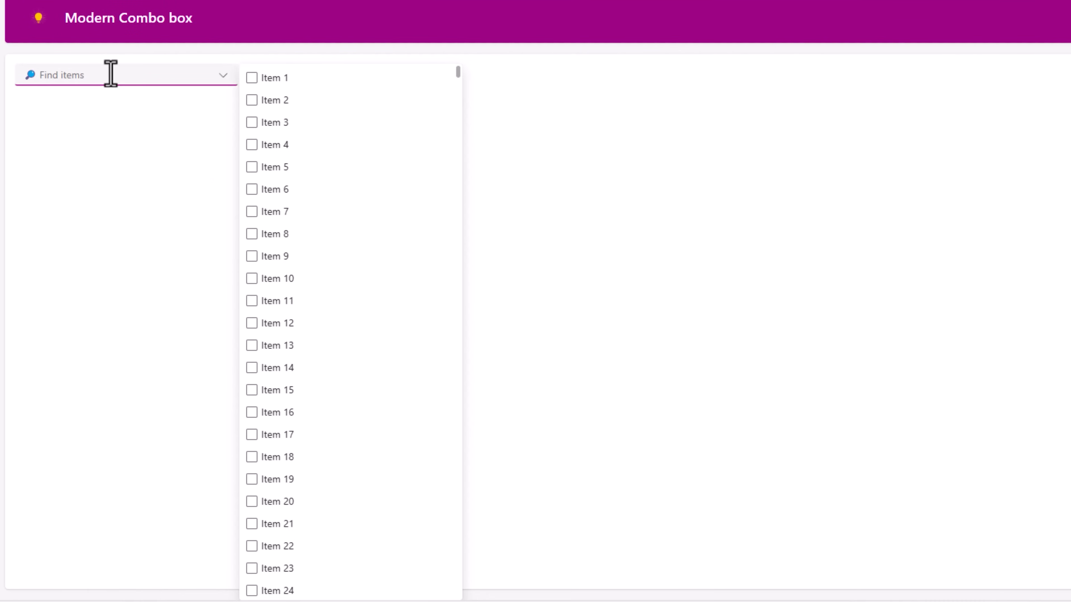
pyautogui.write('77')
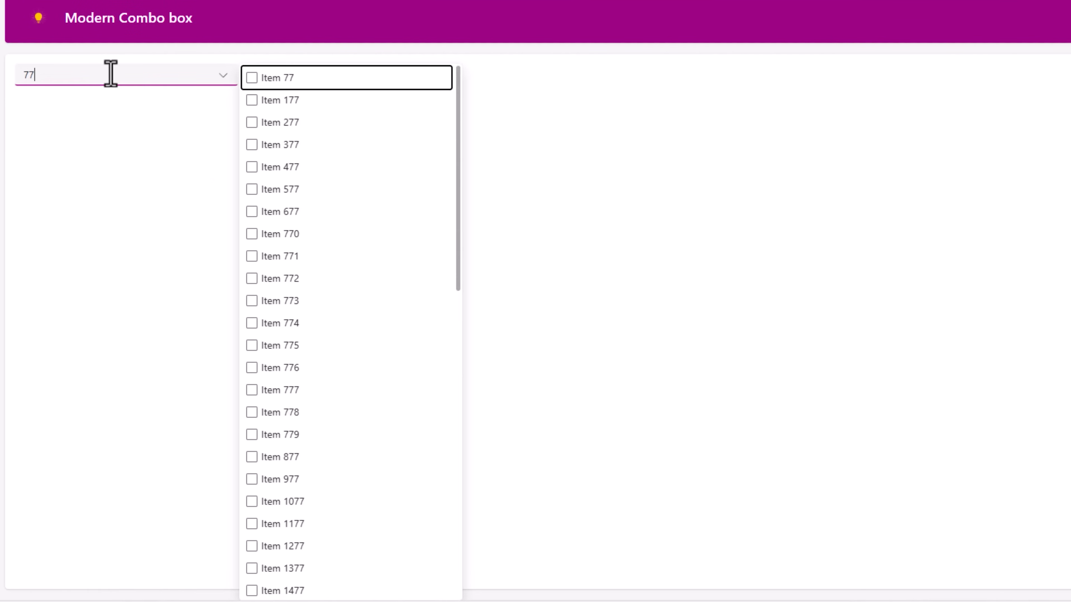
pyautogui.write('77')
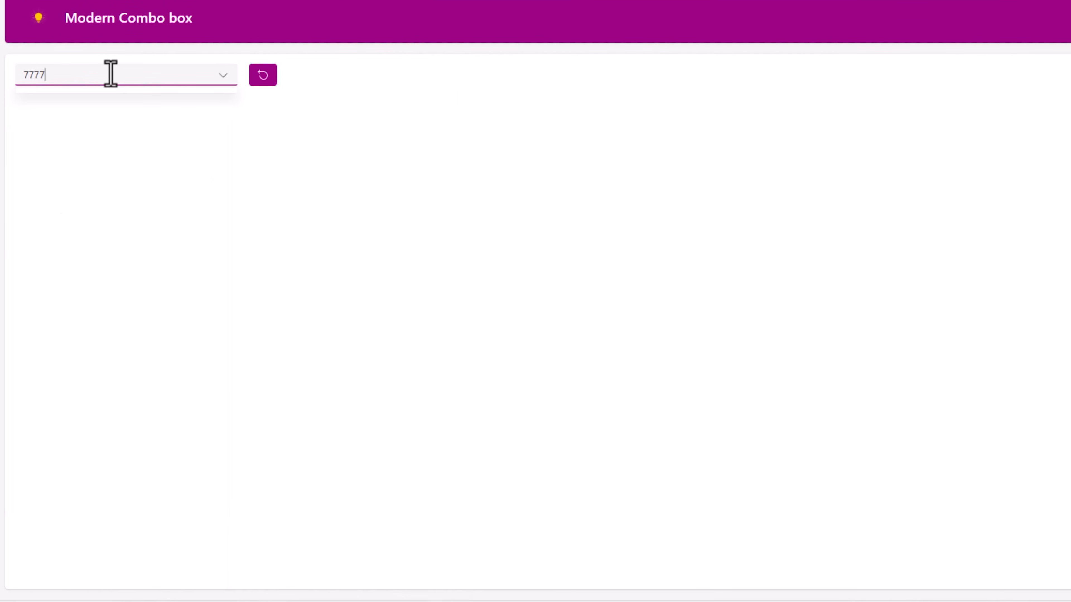
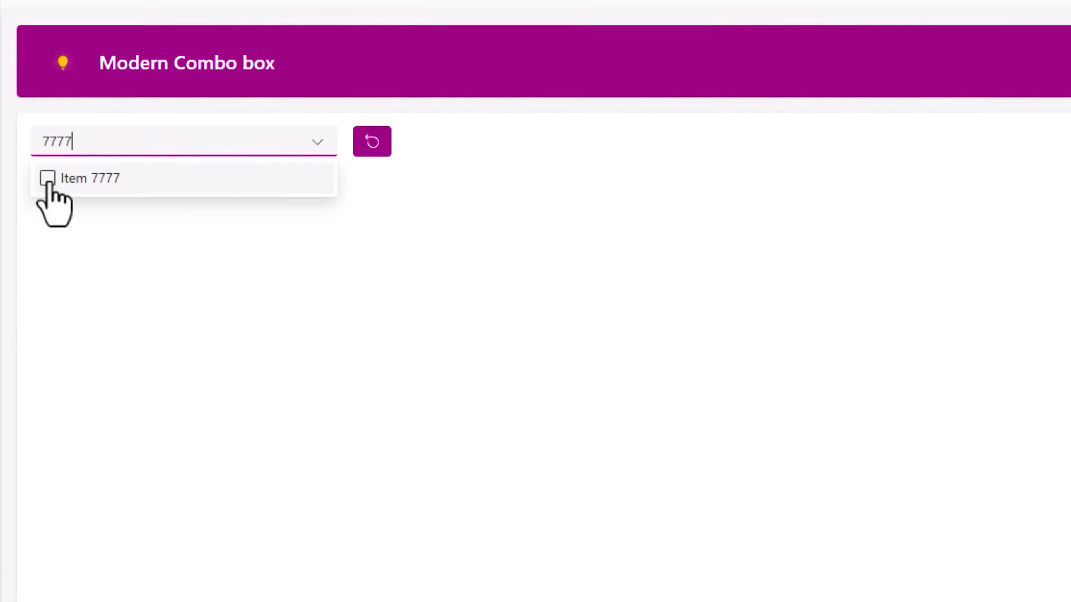
pyautogui.click(31, 201)
pyautogui.click(120, 244)
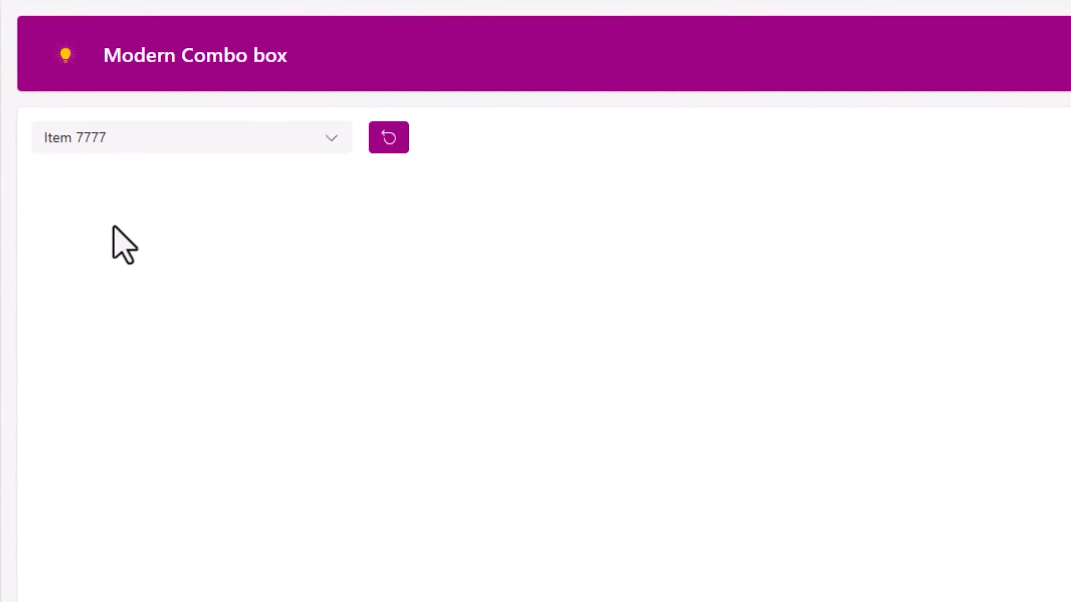
pyautogui.click(93, 139)
pyautogui.click(93, 222)
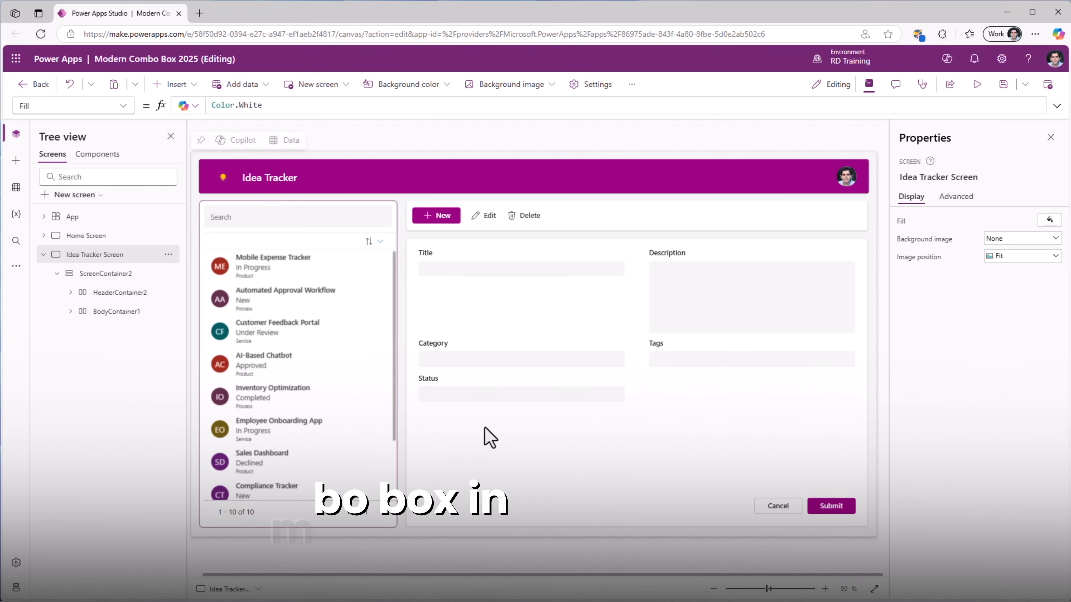
# Step: Open the Idea Tracker SharePoint list for data editing from the app's data sources
pyautogui.click(491, 445)
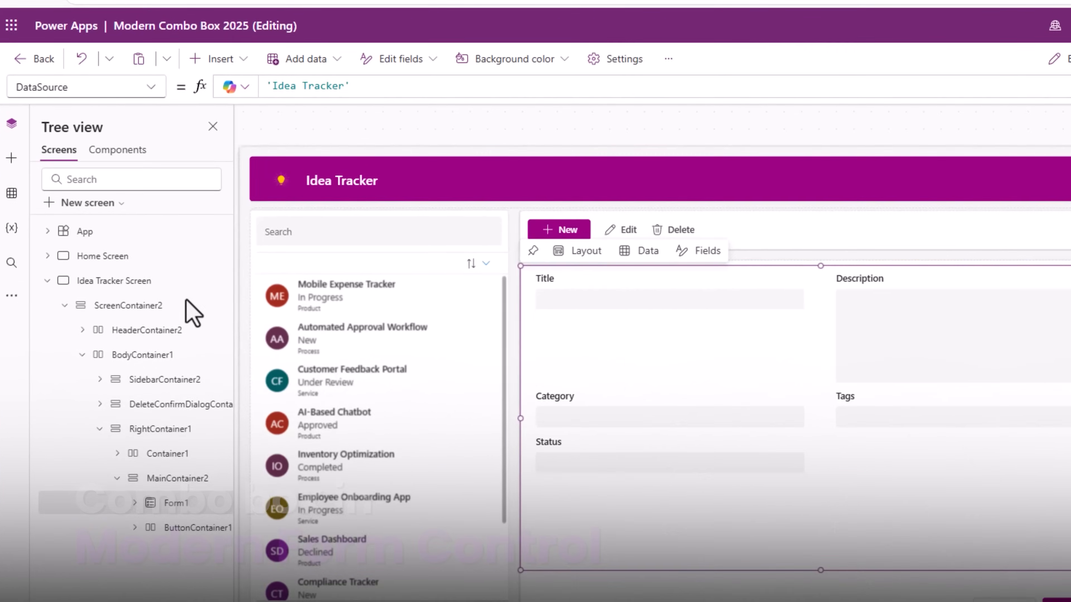
pyautogui.click(127, 254)
pyautogui.click(19, 197)
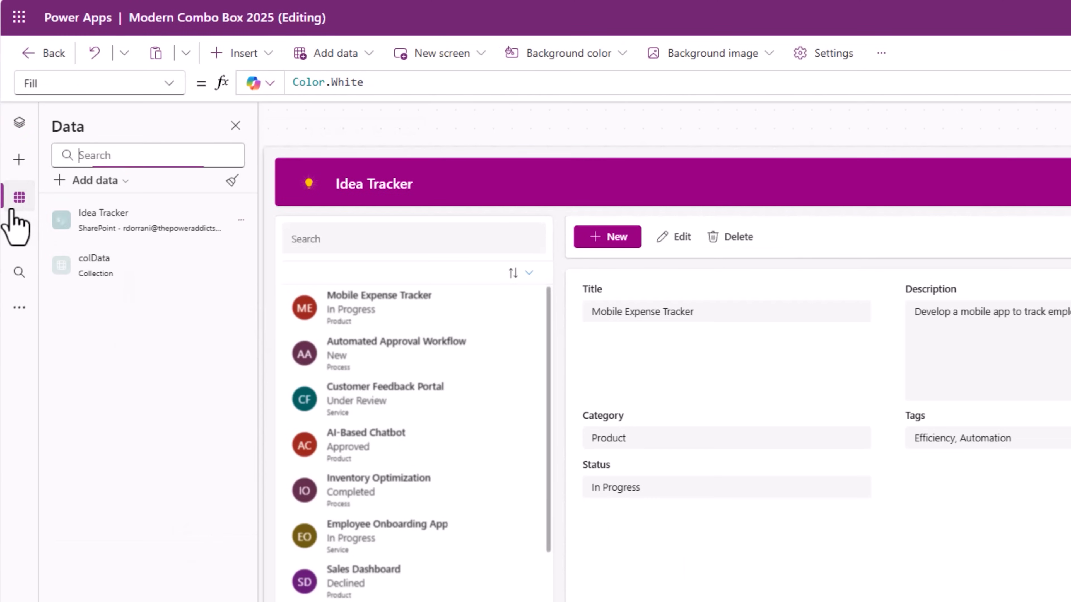
pyautogui.click(240, 221)
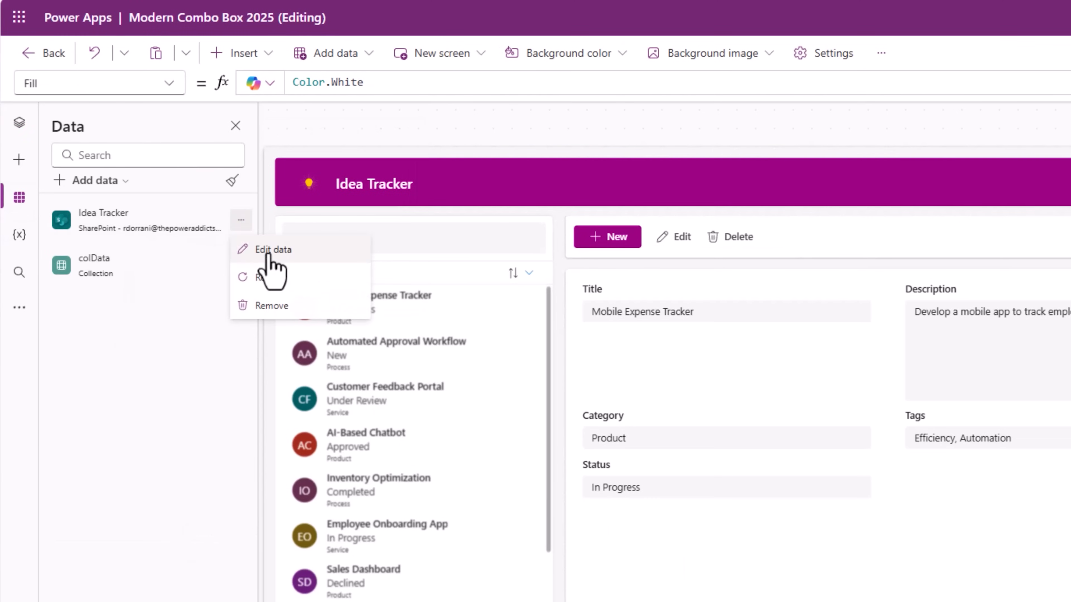
pyautogui.click(269, 250)
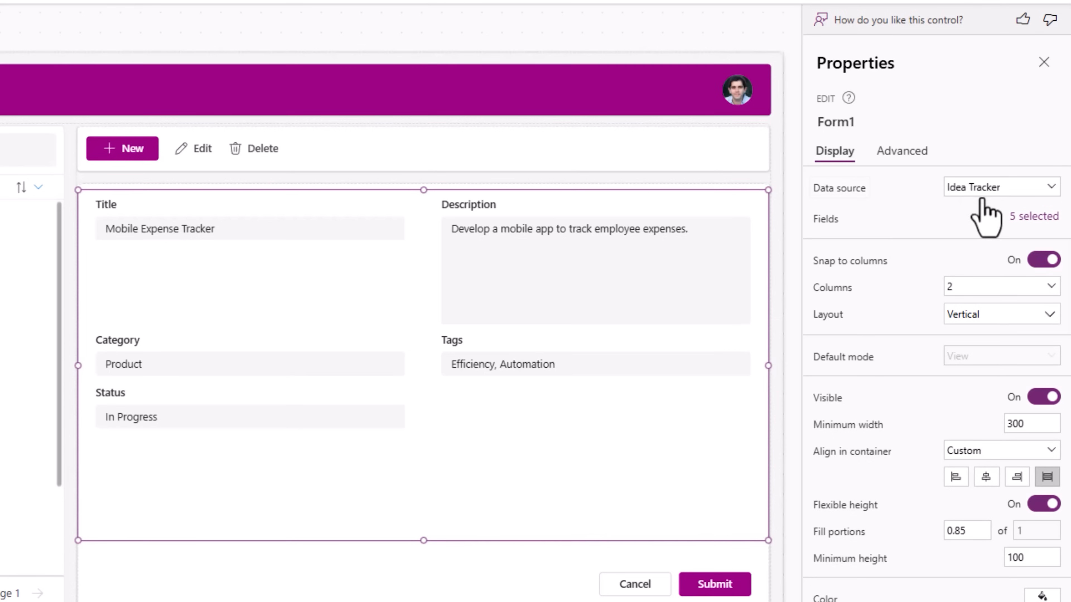
# Step: Check which data source Form1 on the Idea Tracker Screen is connected to
pyautogui.click(986, 190)
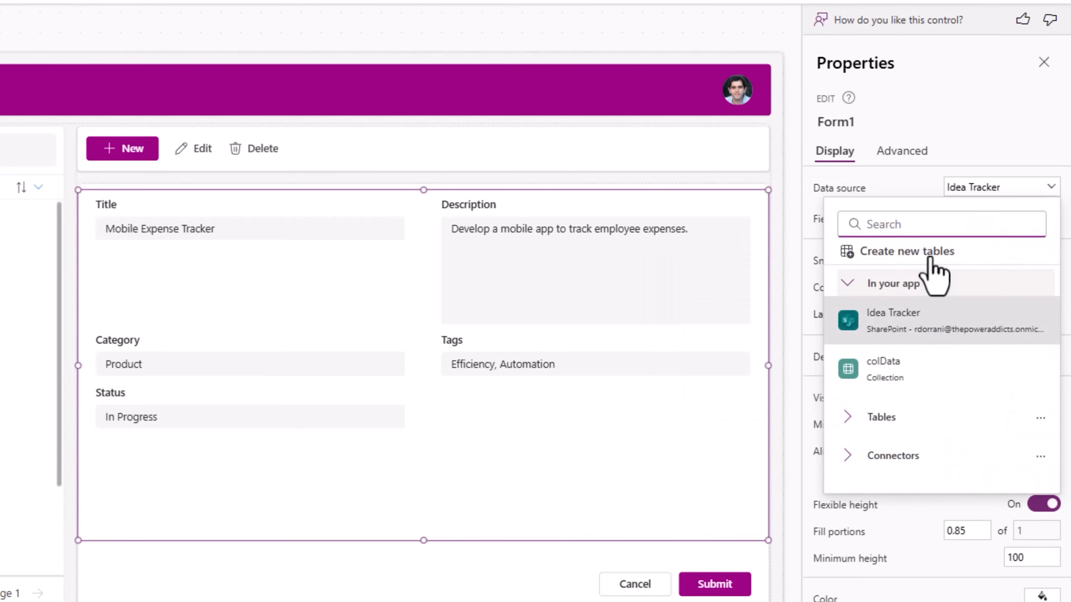
pyautogui.click(927, 191)
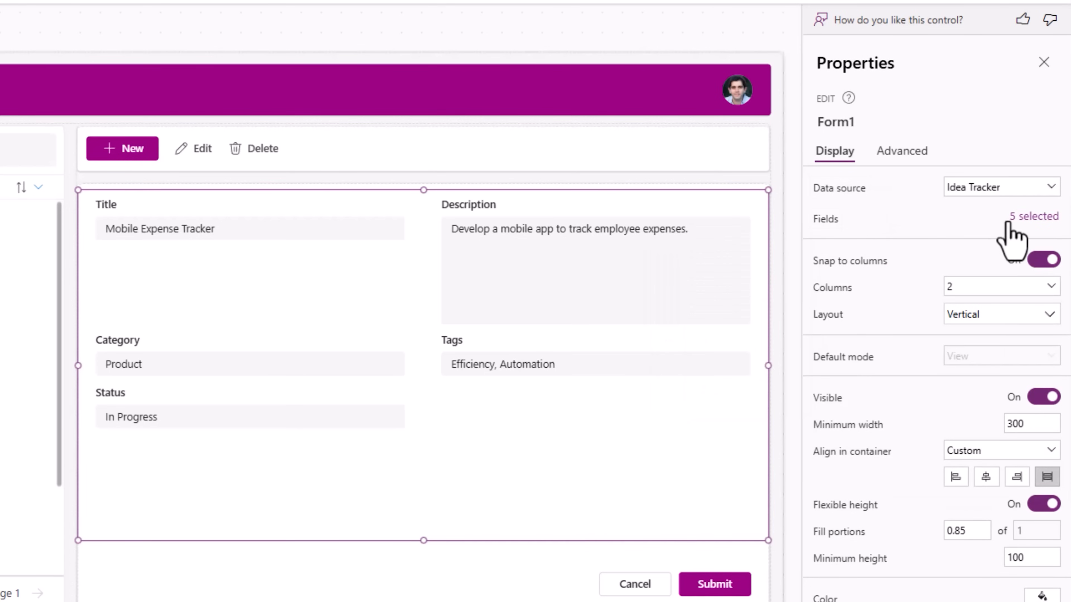
# Step: Review the fields included in Form1 and inspect the Title, Description, Category and Tags controls inside its cards
pyautogui.click(1014, 228)
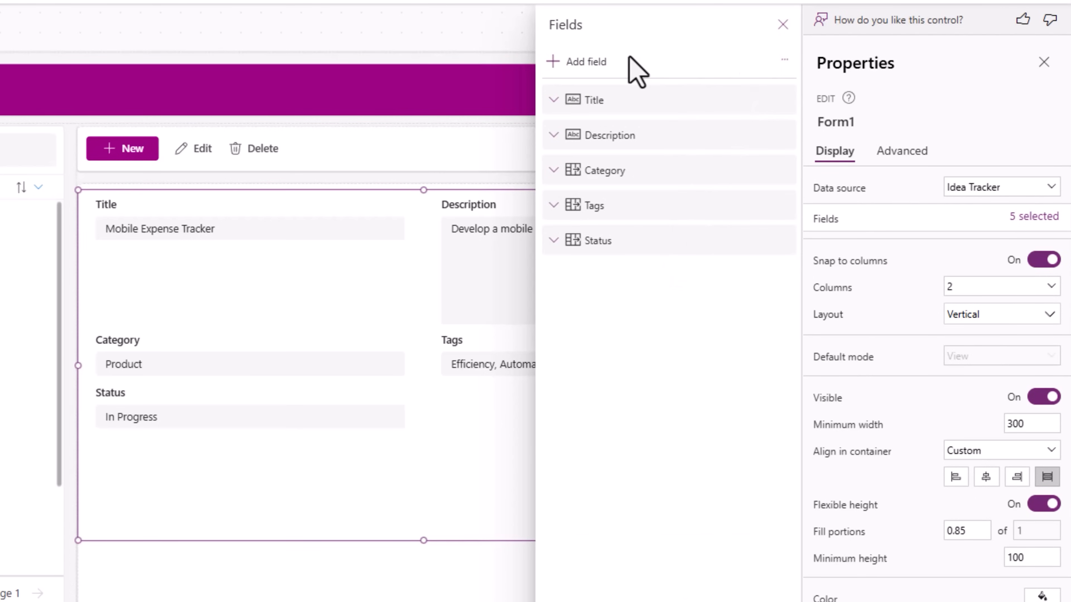
pyautogui.click(784, 25)
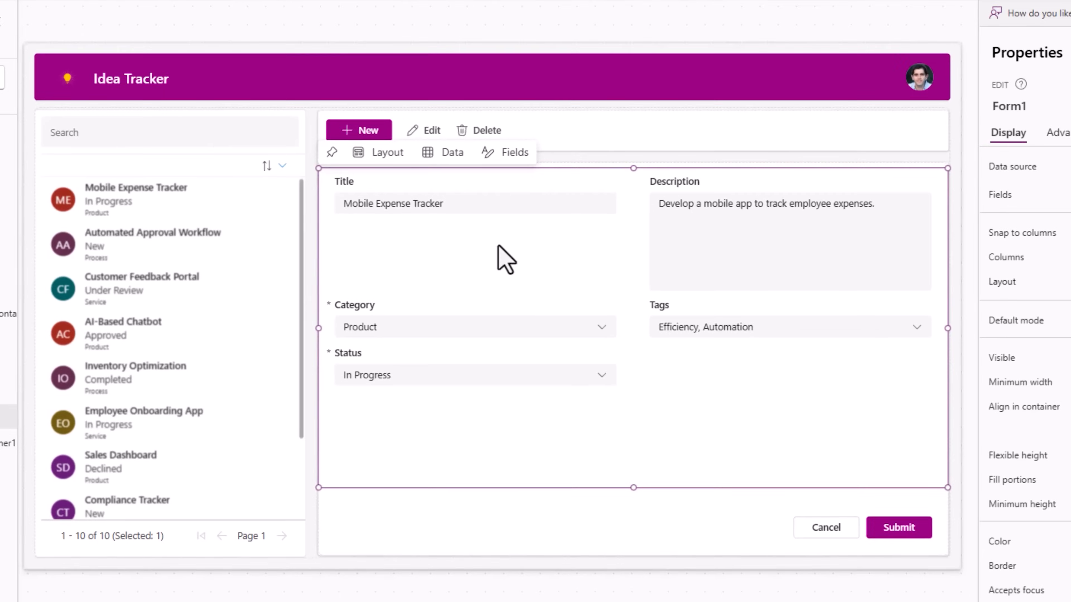
pyautogui.click(537, 298)
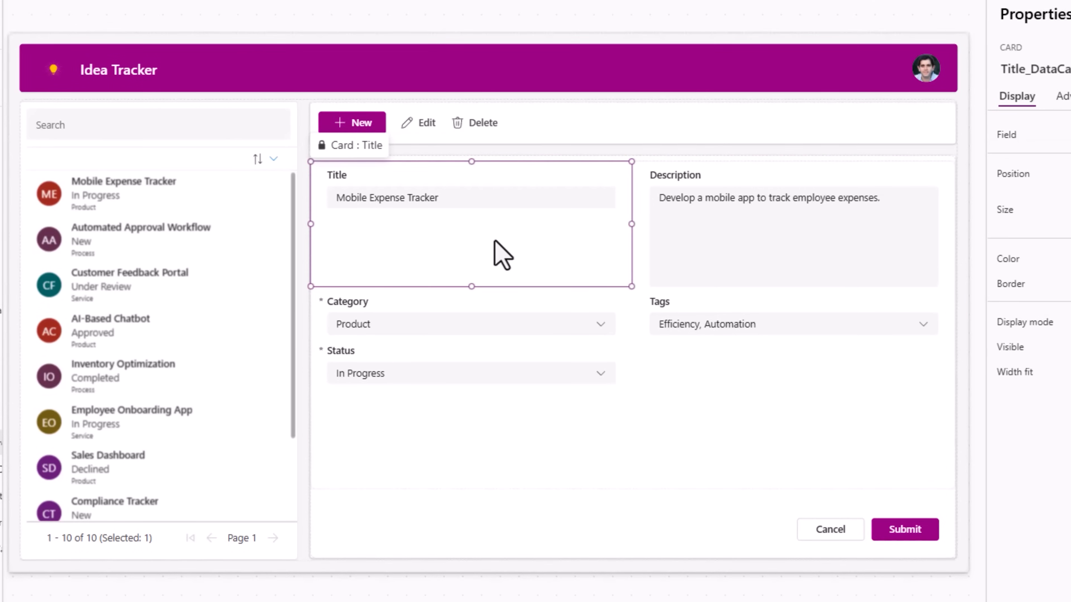
pyautogui.click(480, 199)
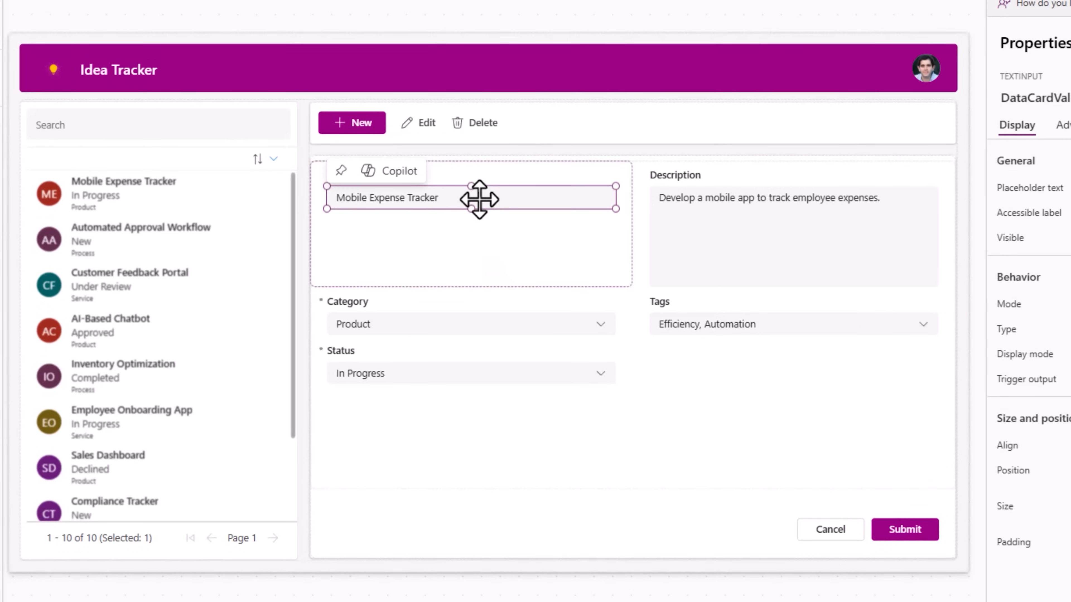
pyautogui.click(700, 239)
pyautogui.click(700, 227)
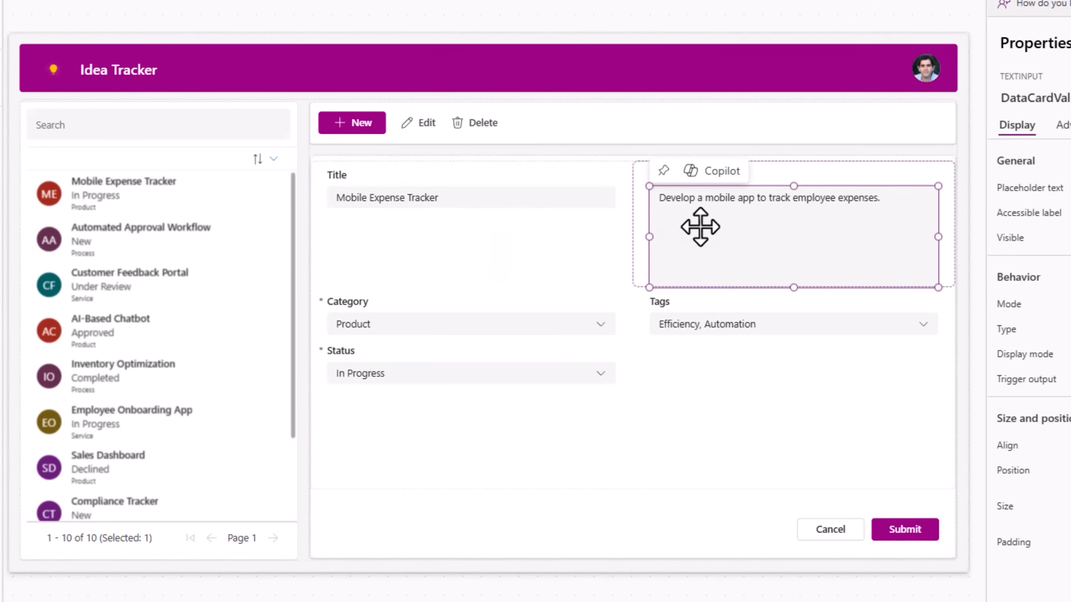
pyautogui.click(497, 323)
pyautogui.click(498, 324)
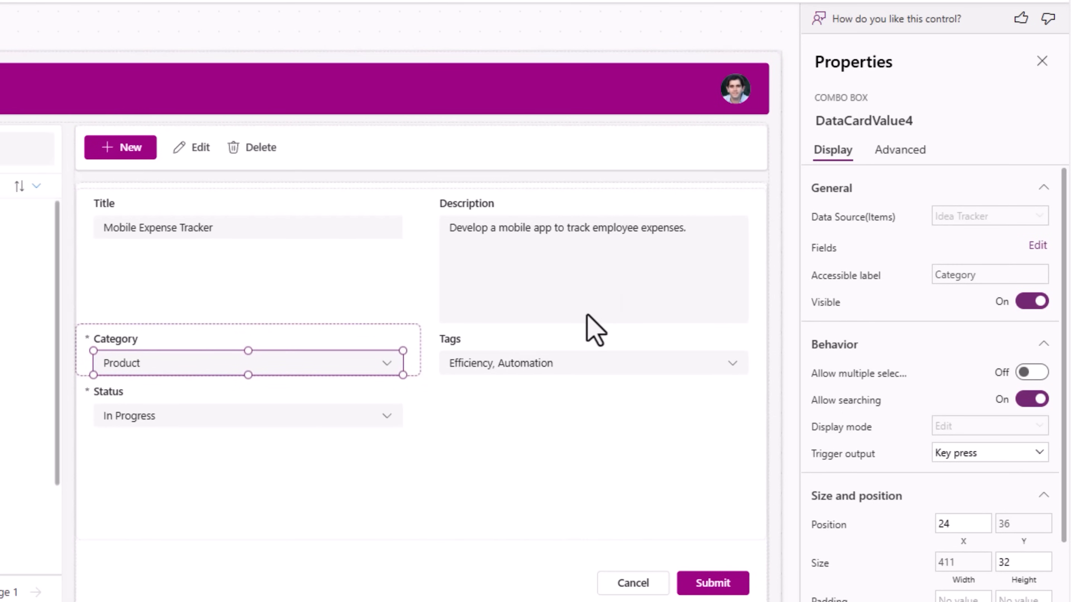
pyautogui.click(561, 363)
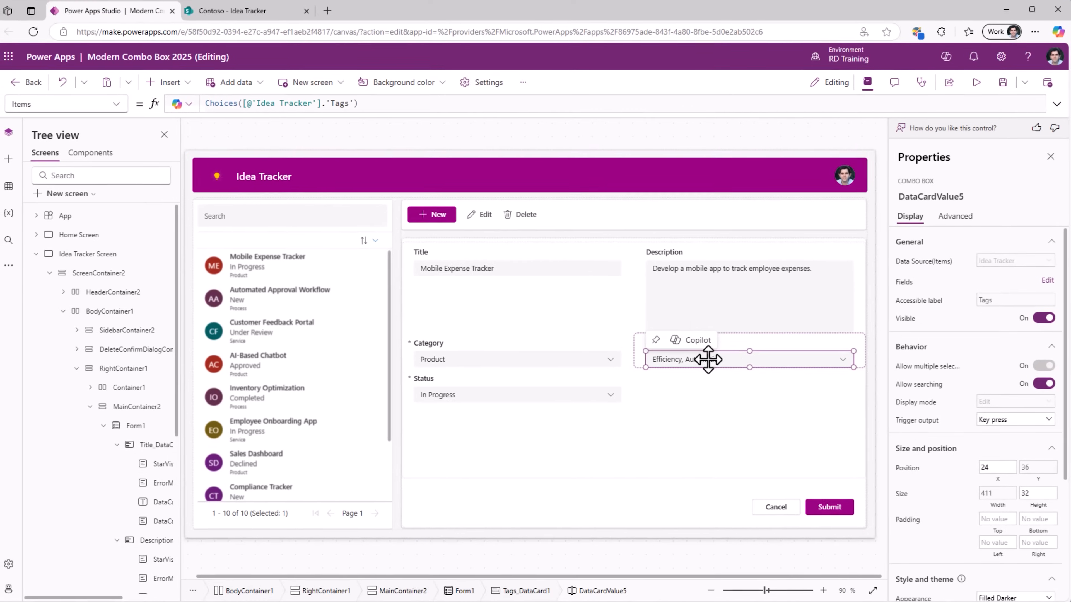
# Step: Preview the app, start a new idea record and choose Process as its Category
pyautogui.press('F5')
pyautogui.click(370, 181)
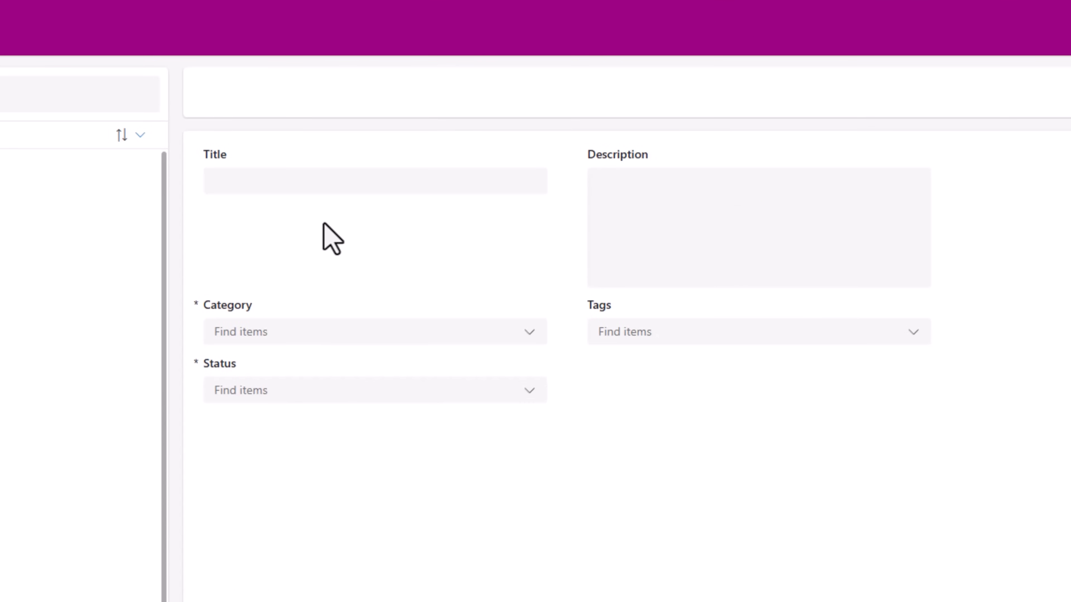
pyautogui.click(525, 332)
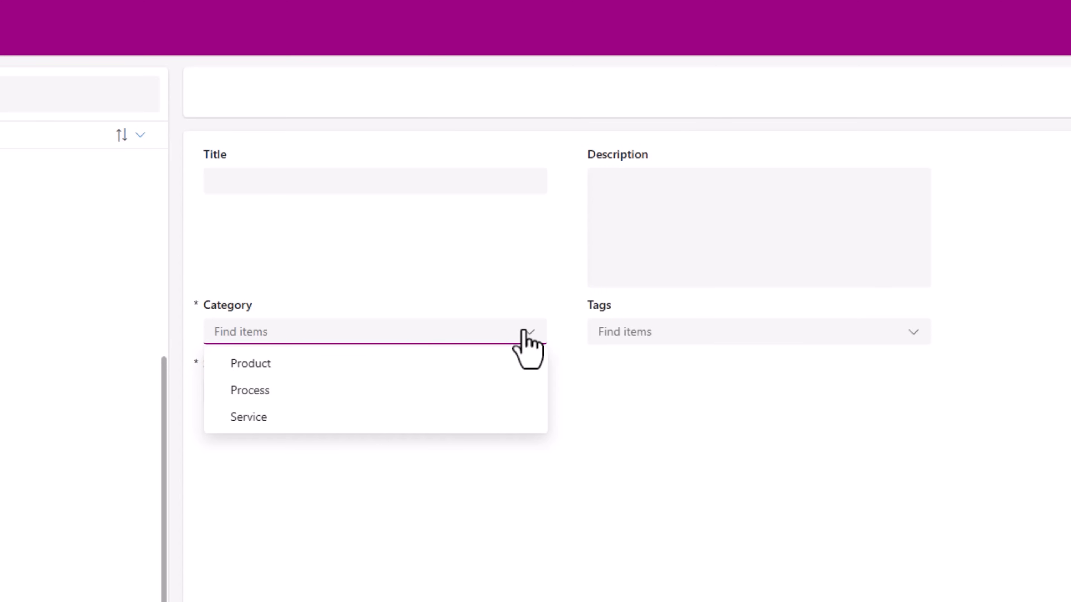
pyautogui.click(328, 398)
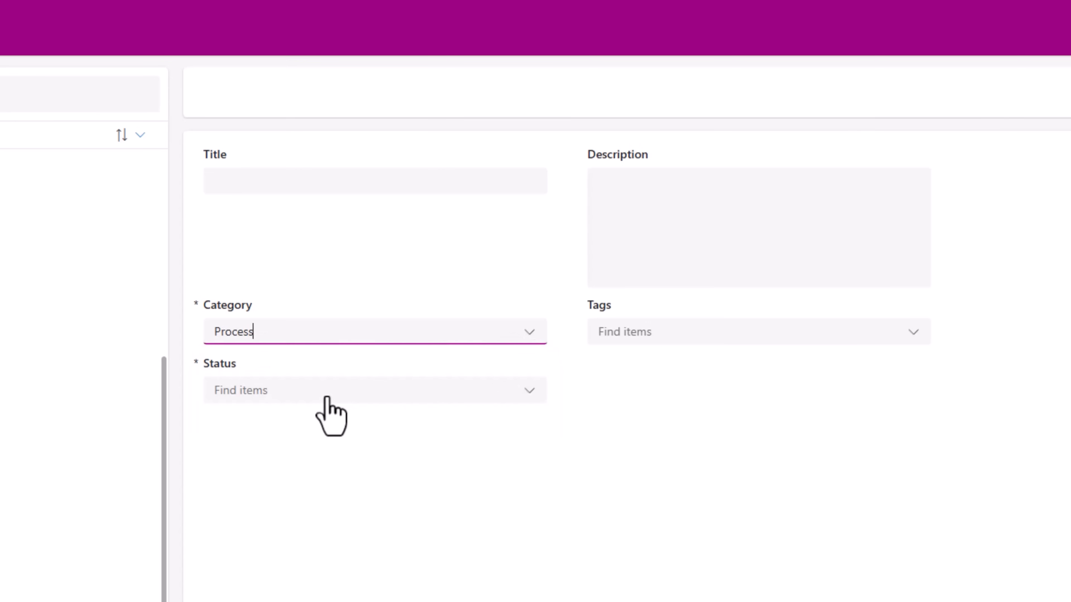
# Step: Choose the tags Cost Saving and Customer Experience and set Status to Under Review in the new idea form
pyautogui.click(676, 332)
pyautogui.click(638, 399)
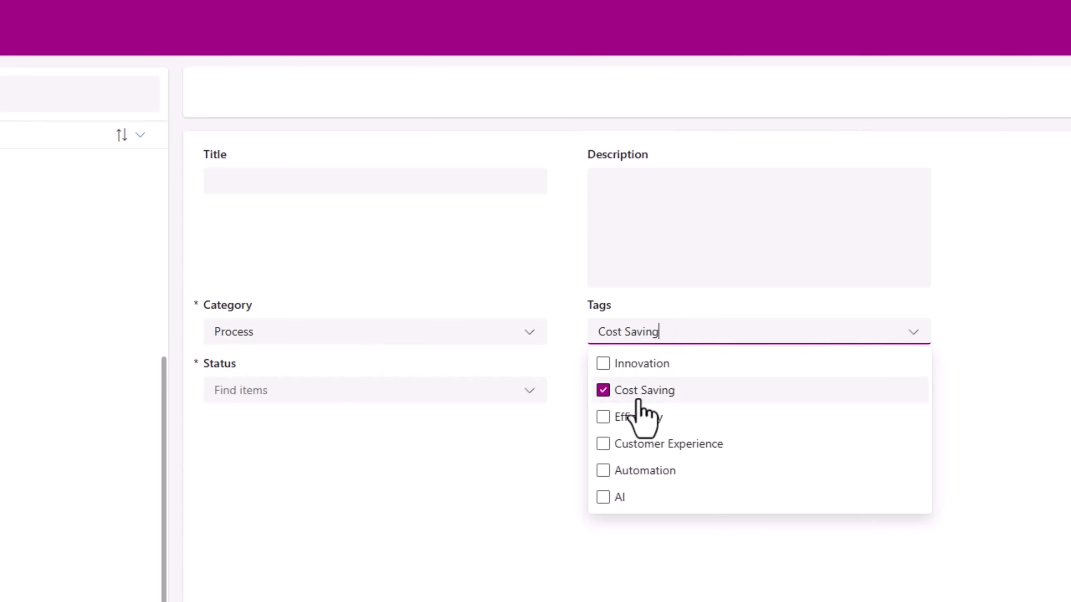
pyautogui.click(640, 446)
pyautogui.click(492, 477)
pyautogui.click(528, 390)
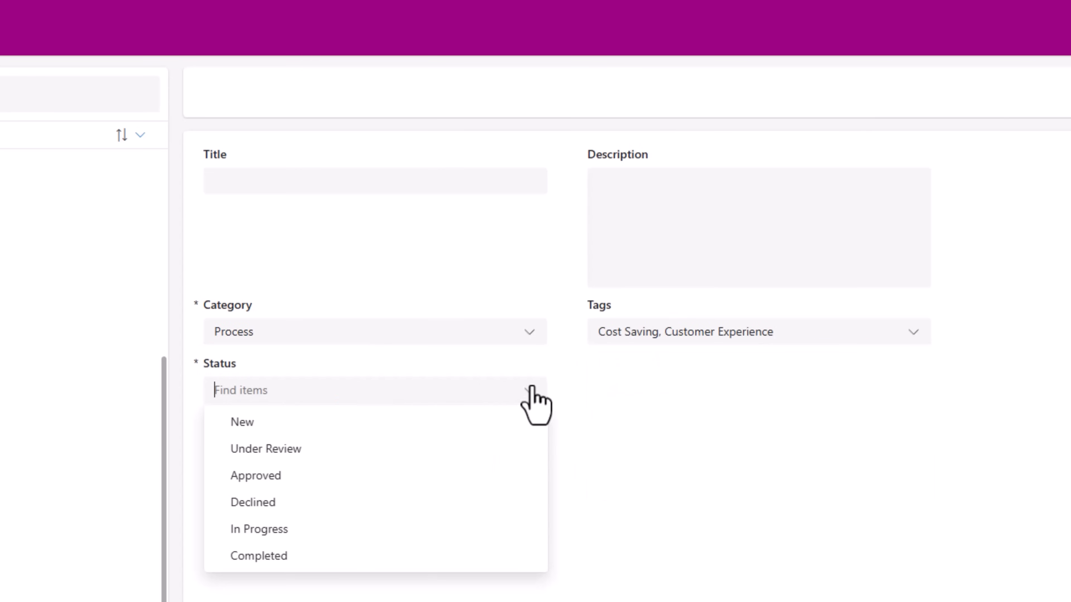
pyautogui.click(344, 460)
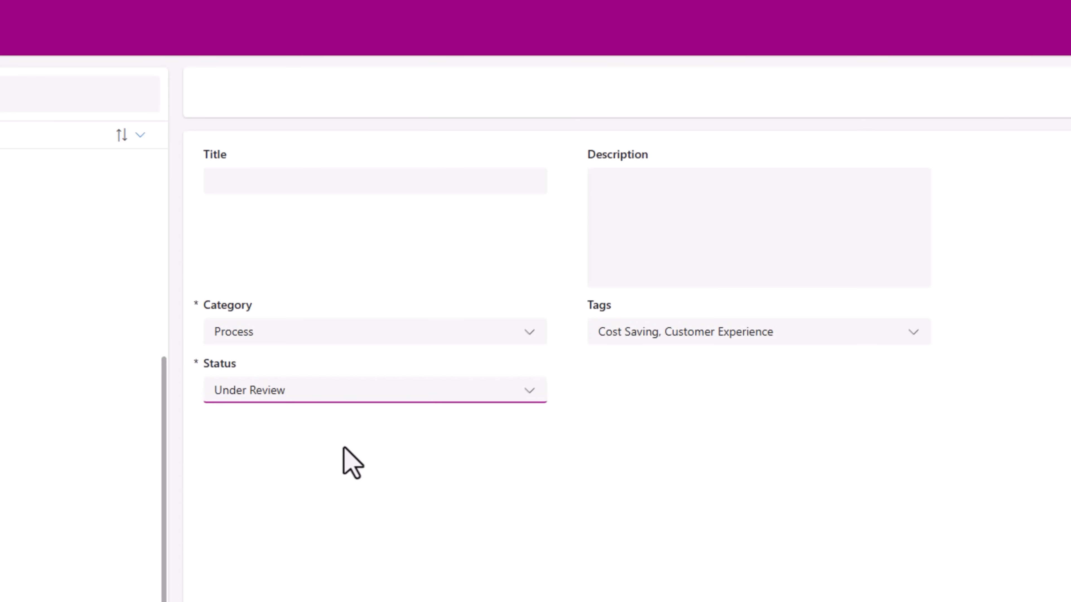
# Step: Reopen the Category choices and highlight the selected Process text to examine how the searchable field behaves
pyautogui.click(525, 333)
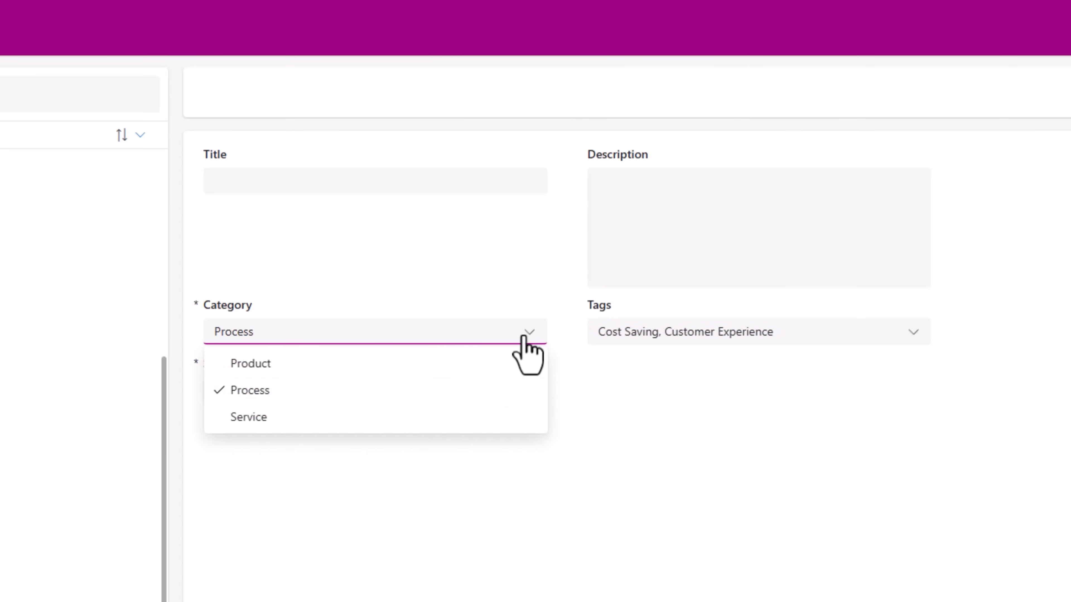
pyautogui.moveTo(428, 333); pyautogui.dragTo(126, 356)
pyautogui.click(462, 507)
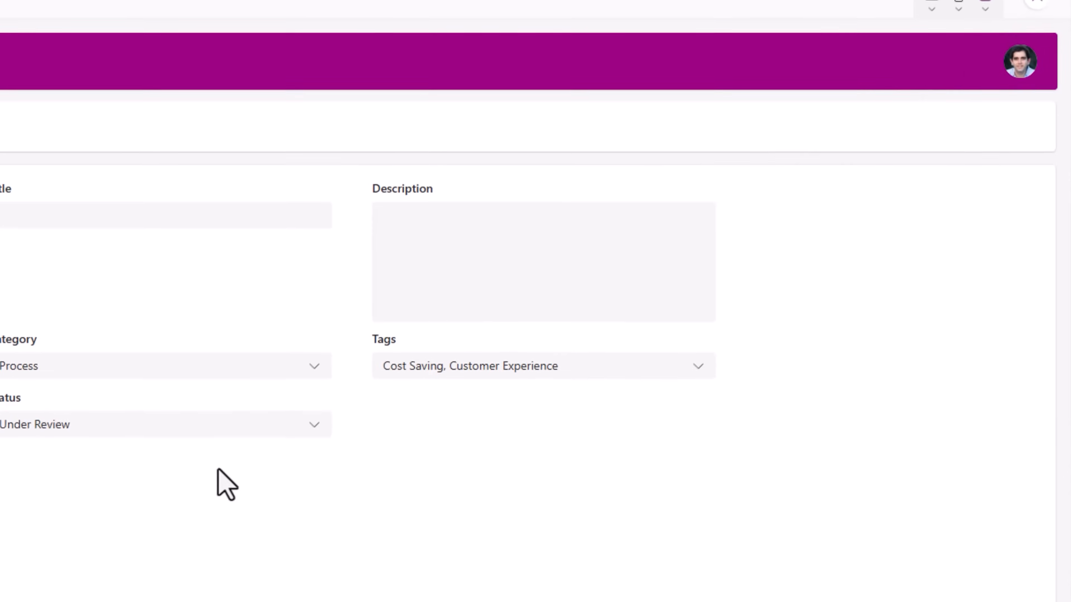
# Step: Leave the preview and turn off searching for the Category combo box in Form1
pyautogui.click(84, 373)
pyautogui.click(84, 373)
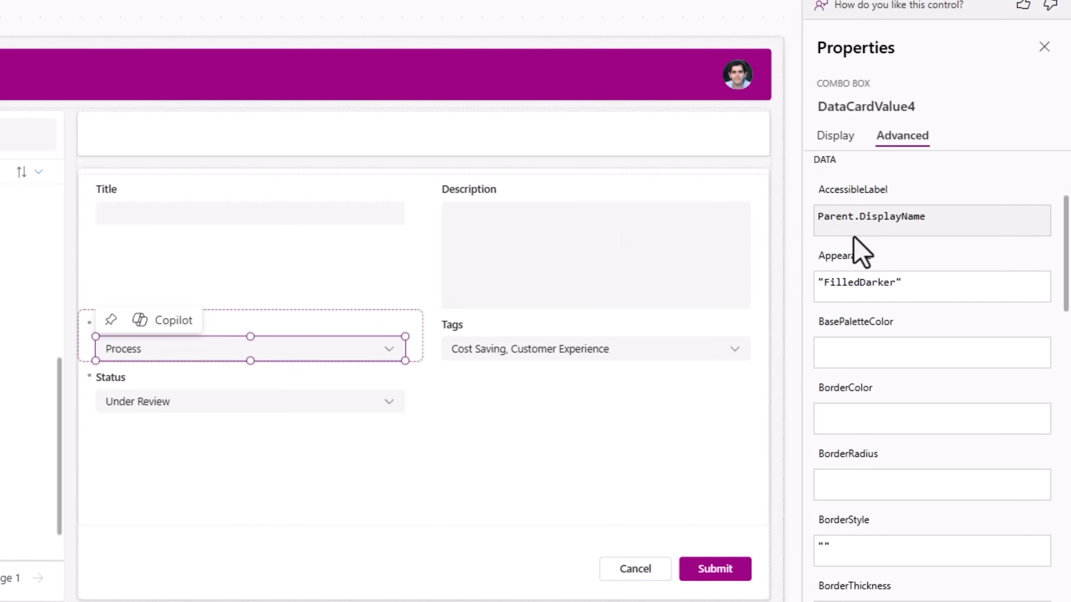
pyautogui.click(835, 138)
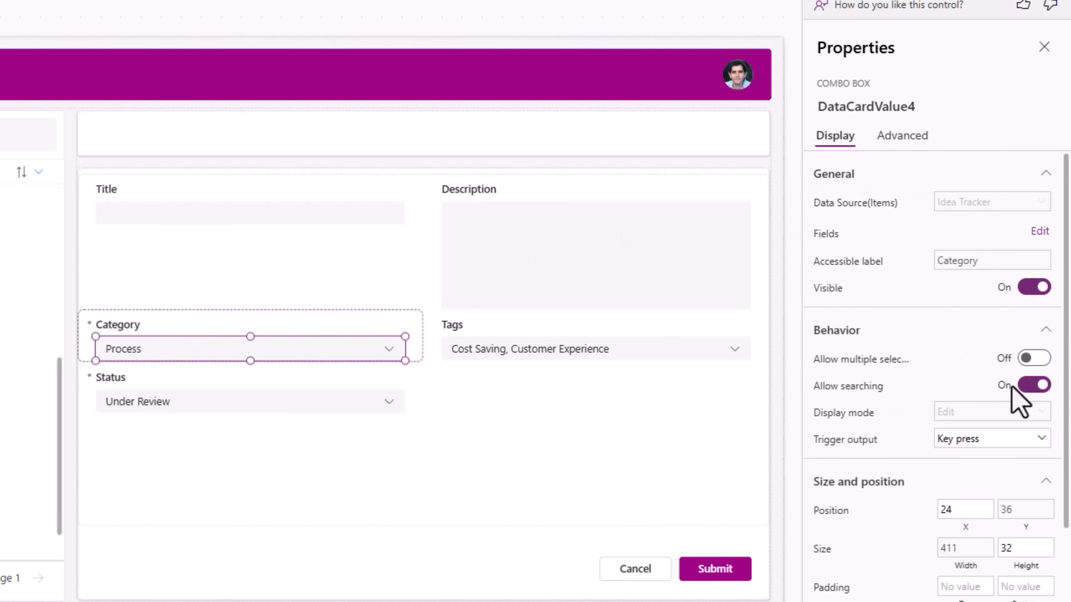
pyautogui.click(1032, 385)
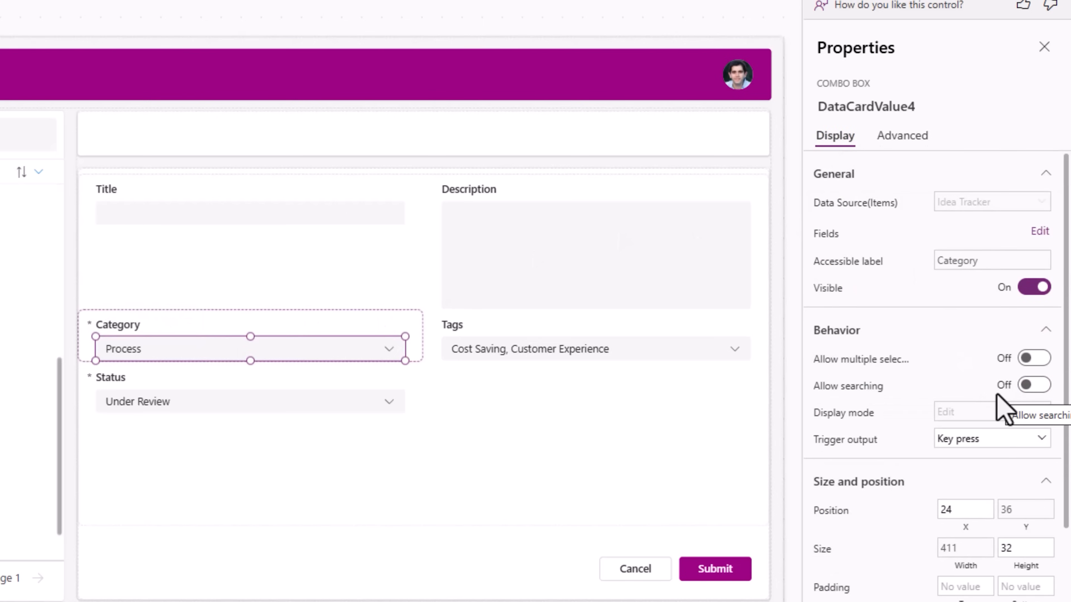
# Step: Unlock the Category card and find its Default property by searching for "defa"
pyautogui.click(341, 327)
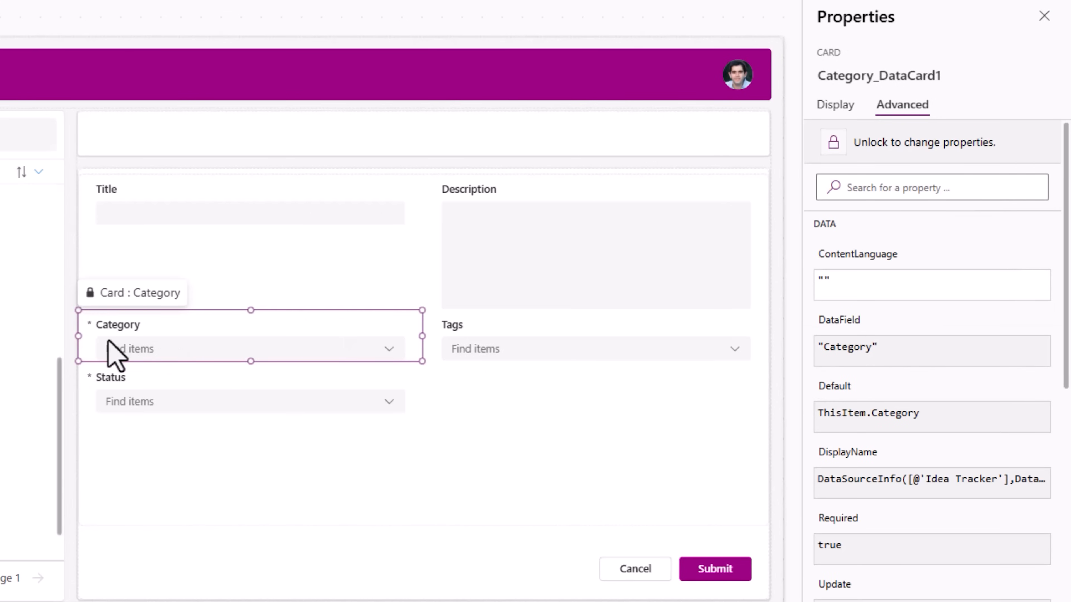
pyautogui.click(881, 153)
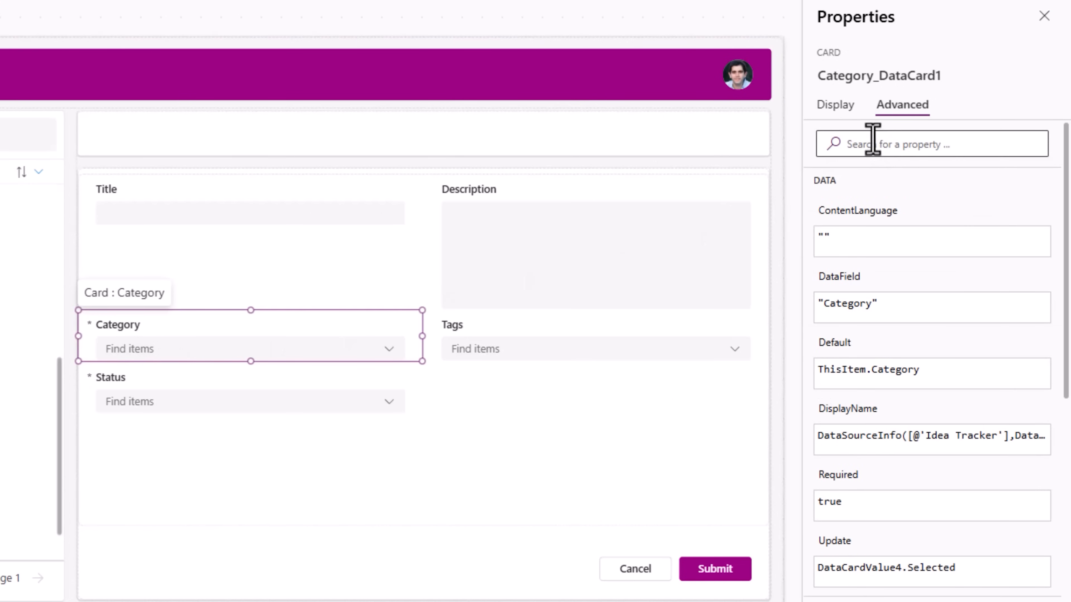
pyautogui.click(856, 143)
pyautogui.write('defa')
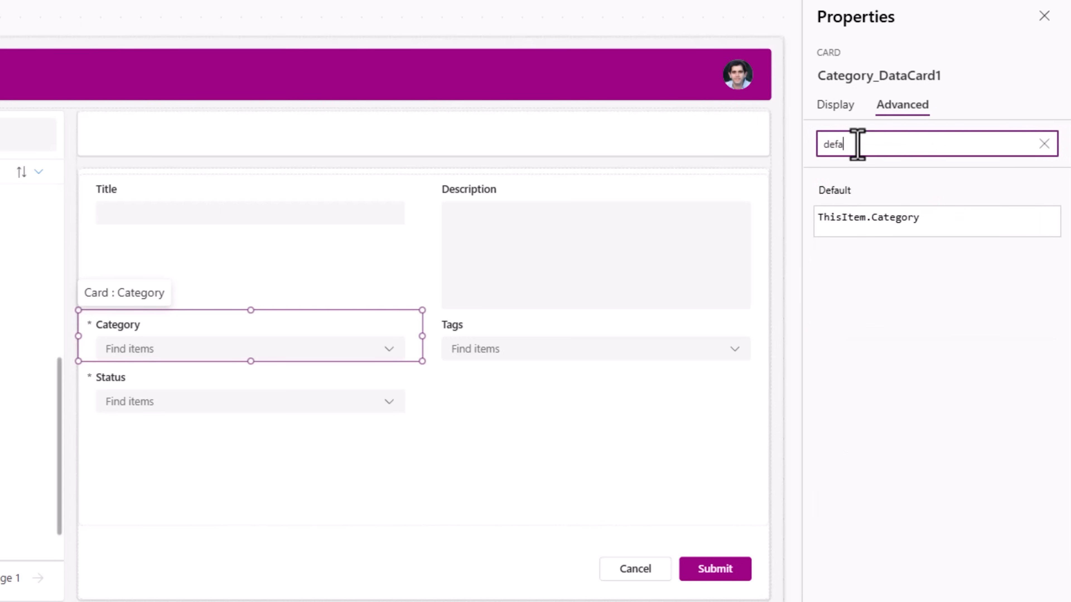
# Step: Insert If(Form1.Mode = FormMode.New, ahead of ThisItem.Category in the Category card's Default formula, checking the available category choices
pyautogui.click(829, 192)
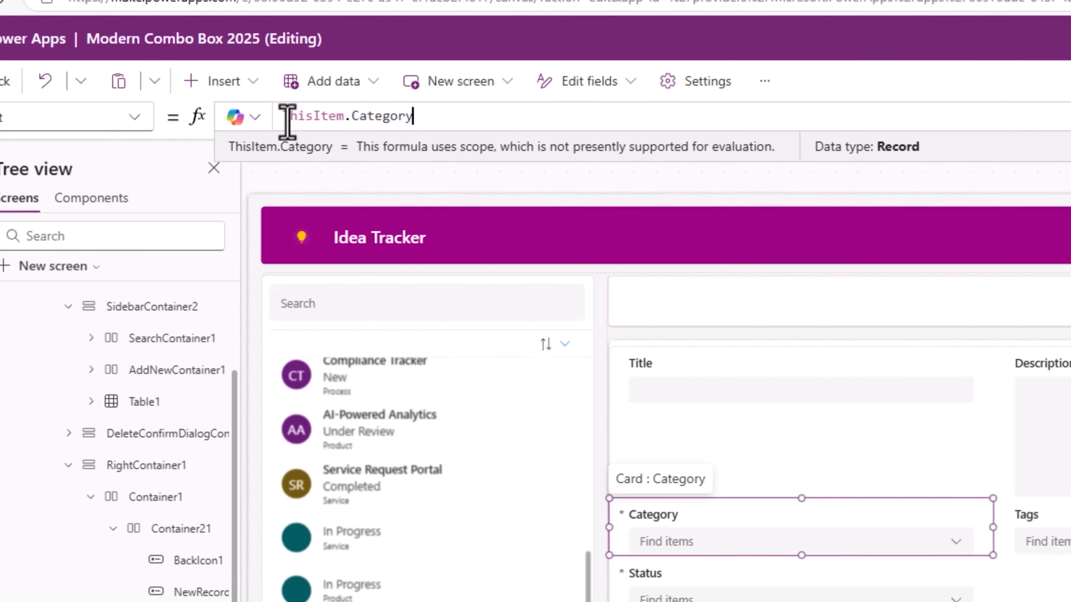
pyautogui.click(287, 121)
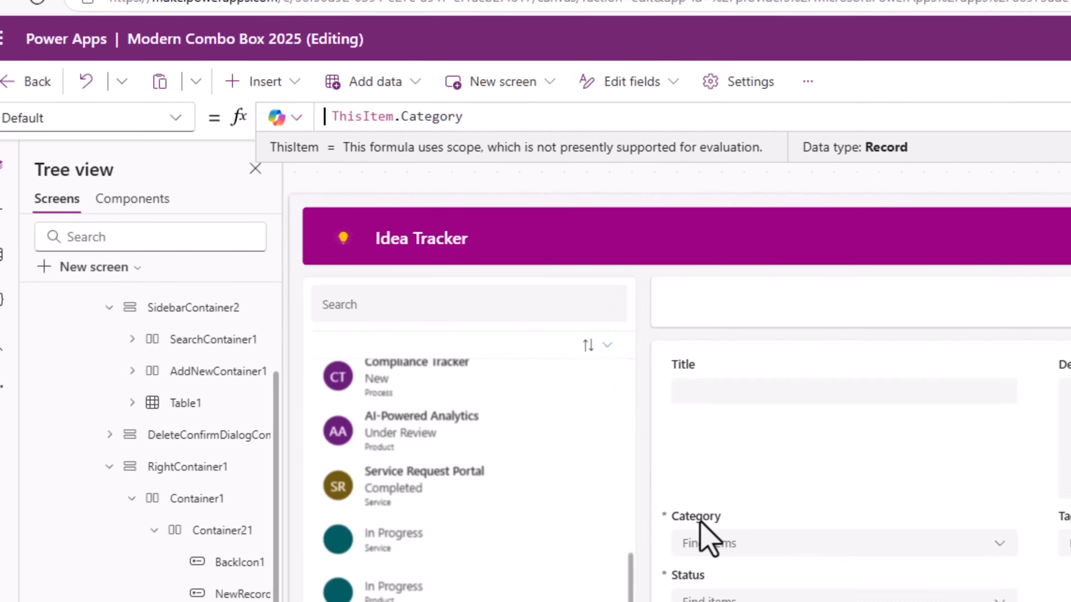
pyautogui.click(703, 542)
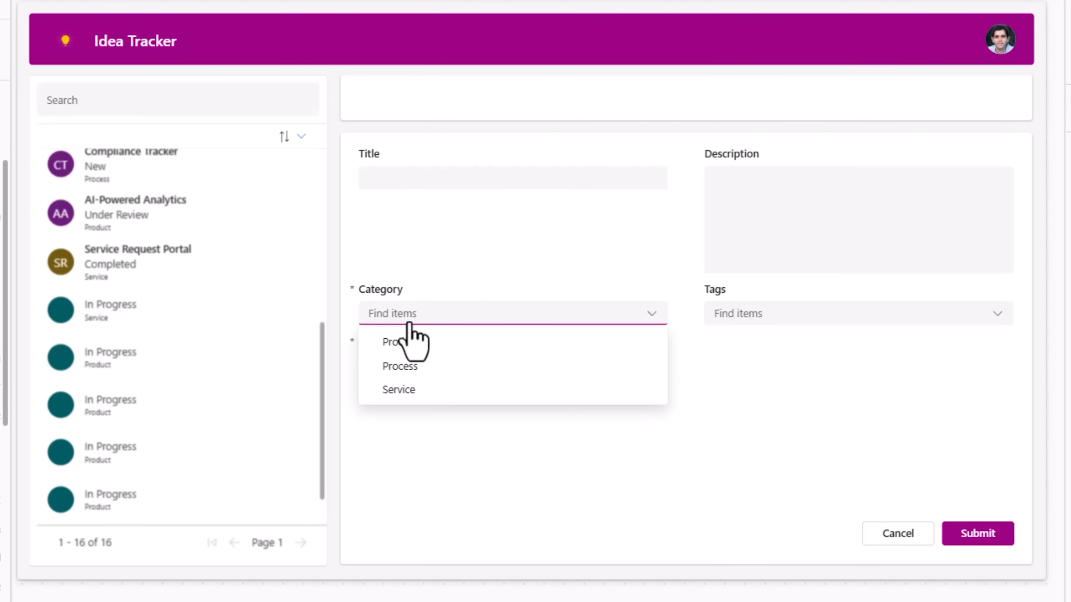
pyautogui.click(408, 324)
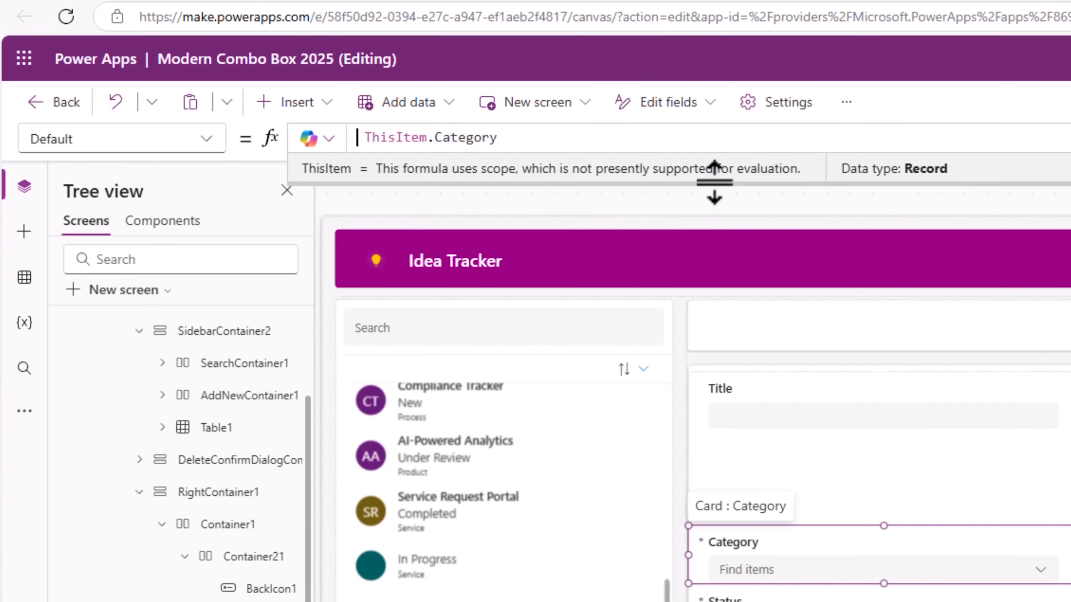
pyautogui.write('If(!')
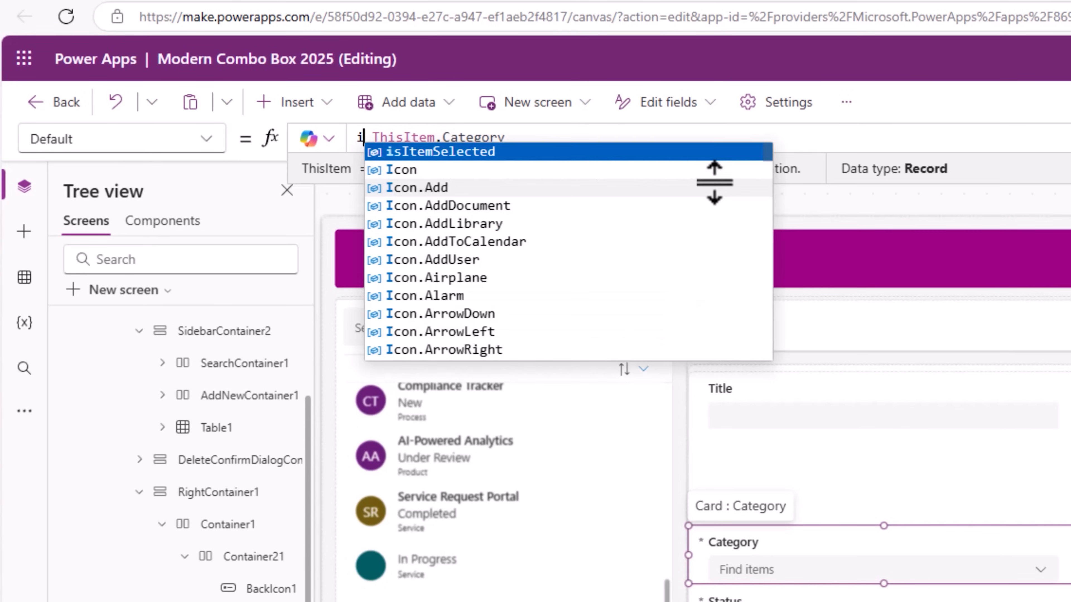
pyautogui.write('orm')
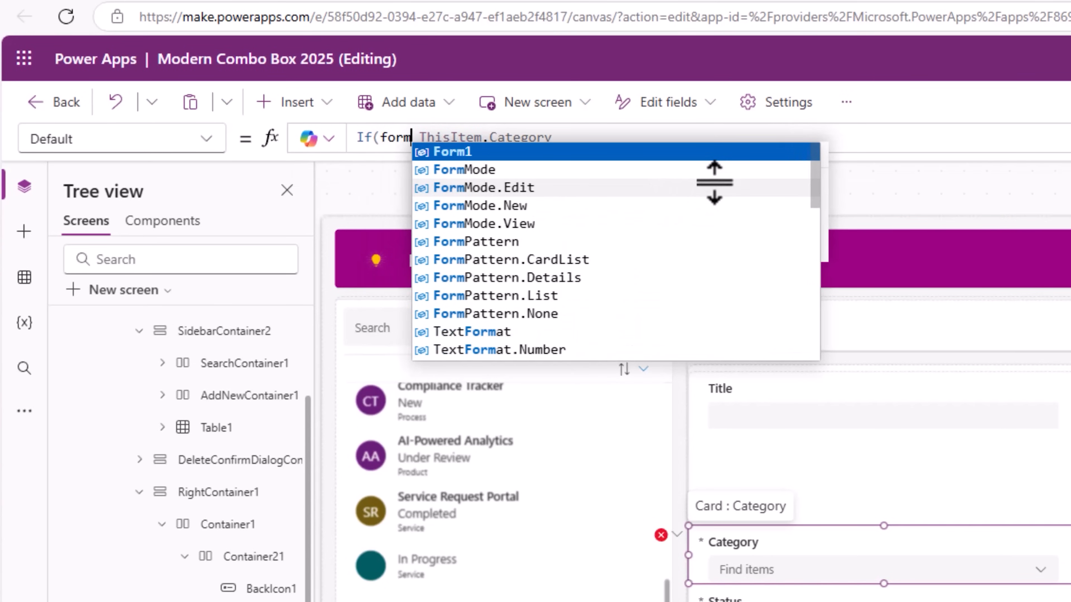
pyautogui.press('Tab')
pyautogui.write('.Mode = form')
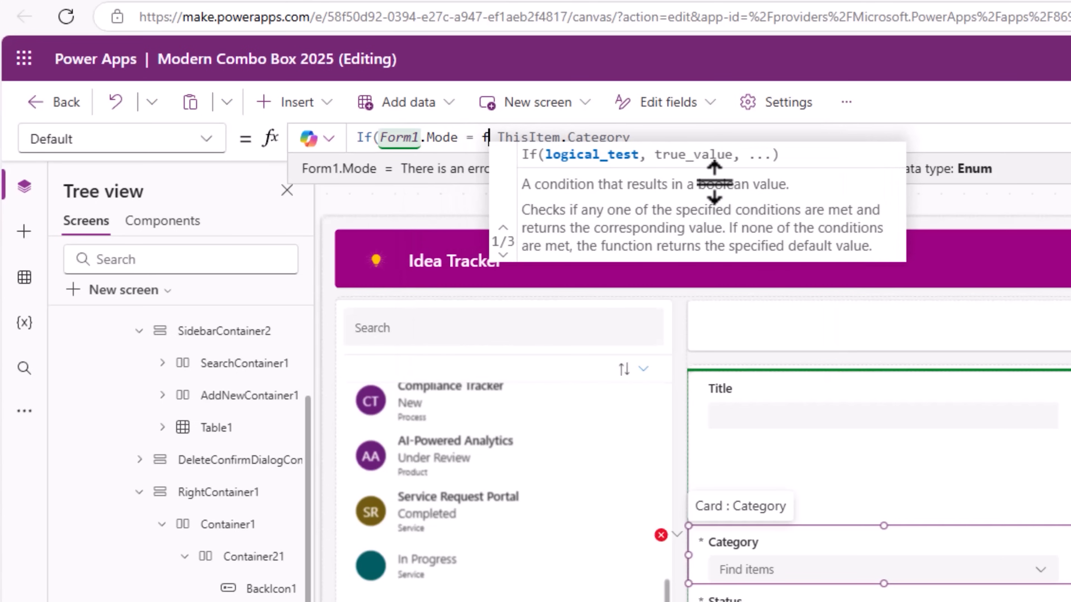
pyautogui.press('Down')
pyautogui.press('Tab')
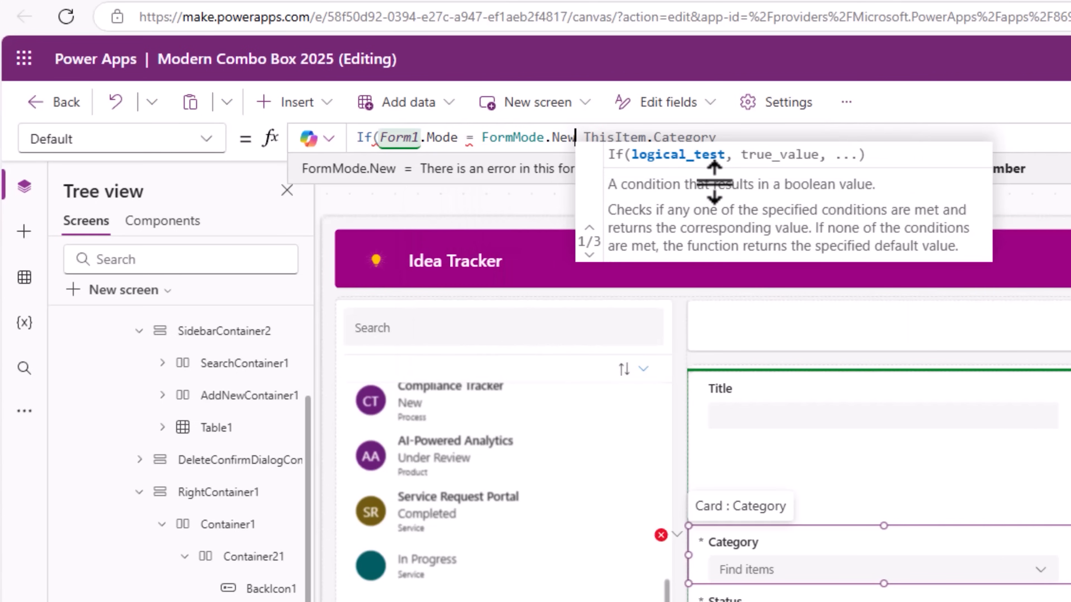
pyautogui.write(',')
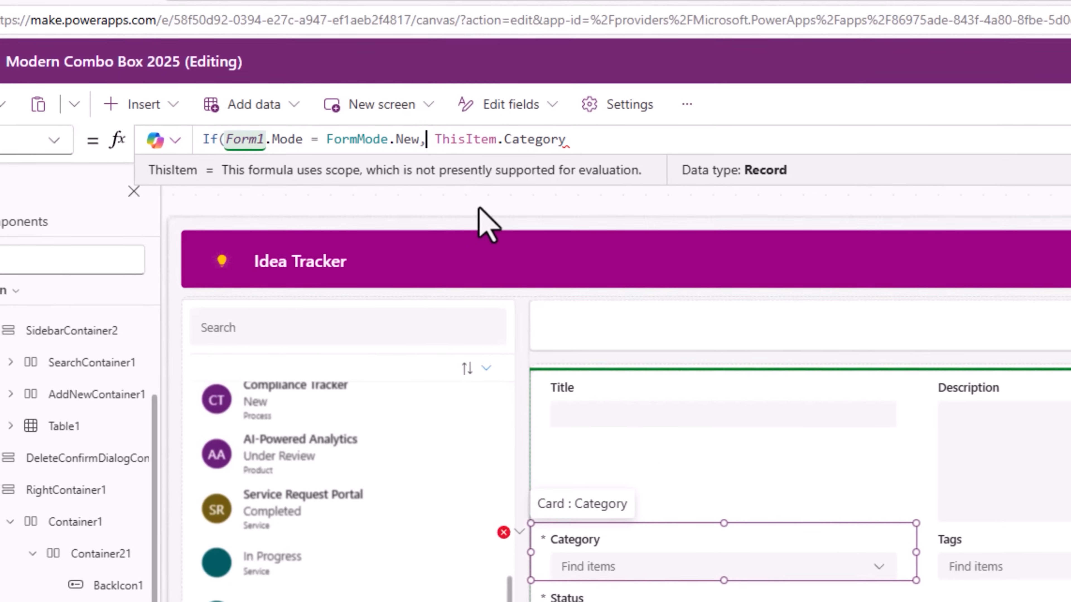
# Step: Complete the Category card's Default formula with {Value:"Product"} for new records and ThisItem.Category otherwise
pyautogui.write('{')
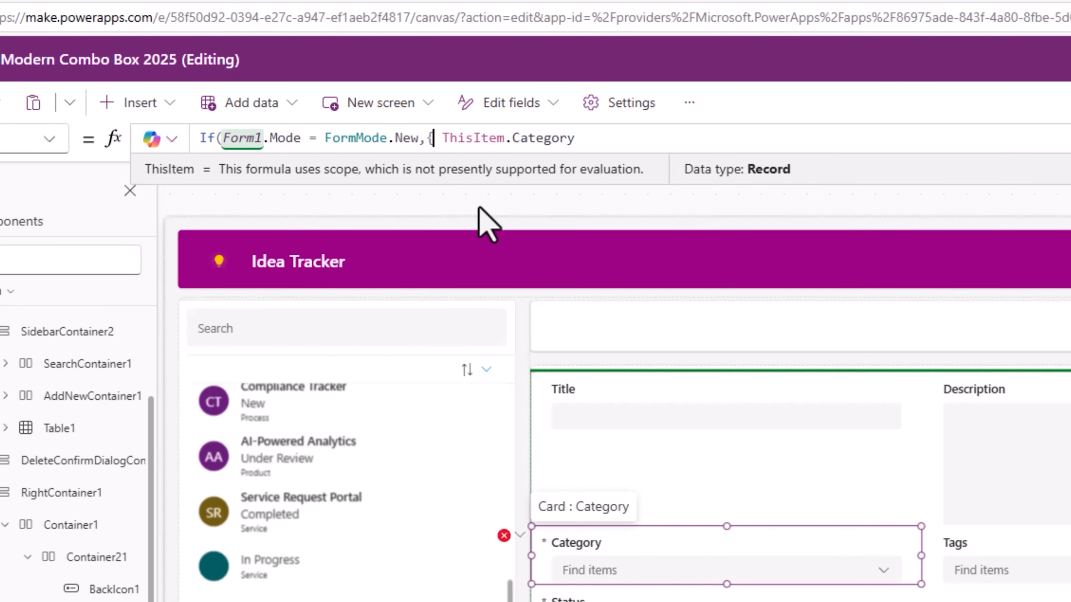
pyautogui.write('}')
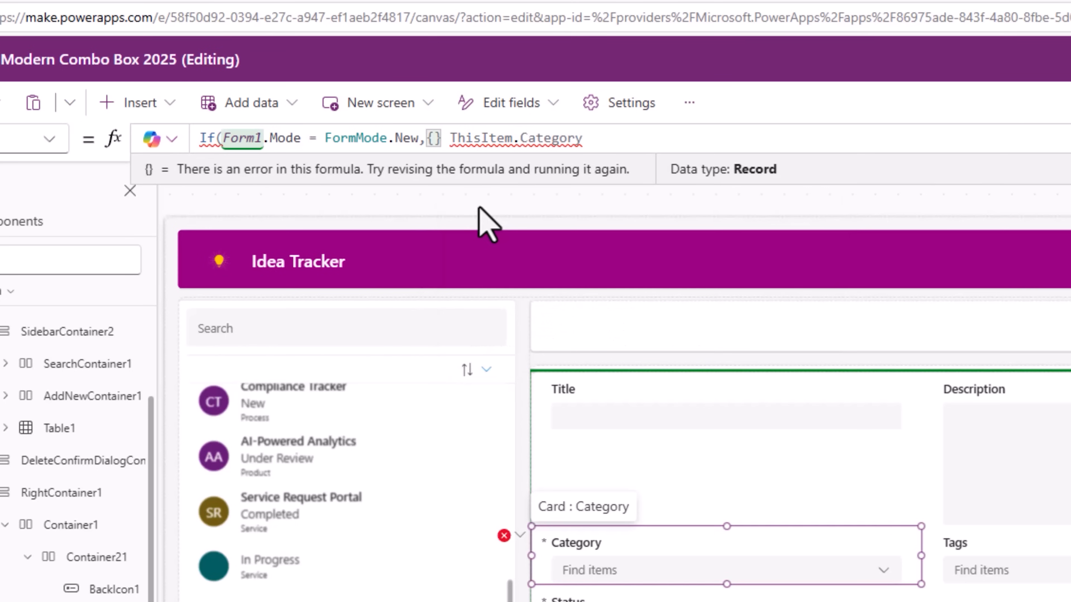
pyautogui.write('Value:')
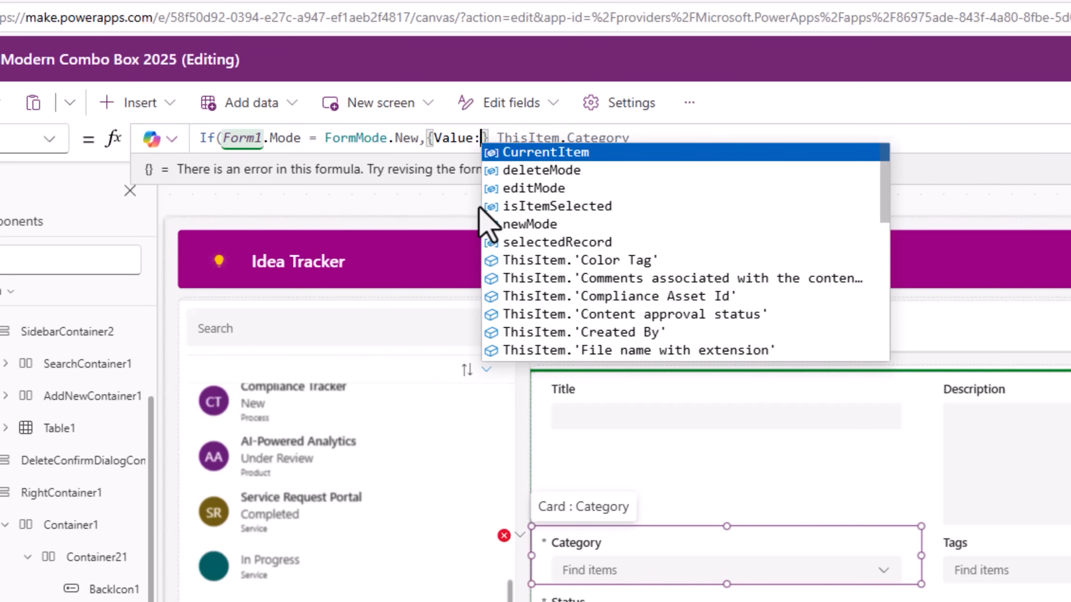
pyautogui.write('"')
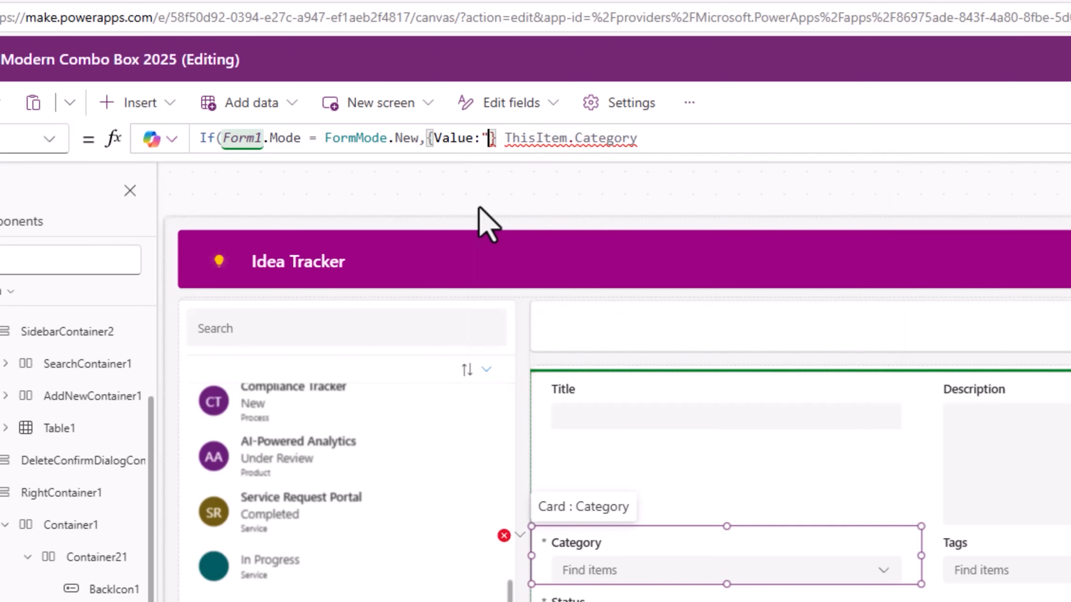
pyautogui.write('Product"')
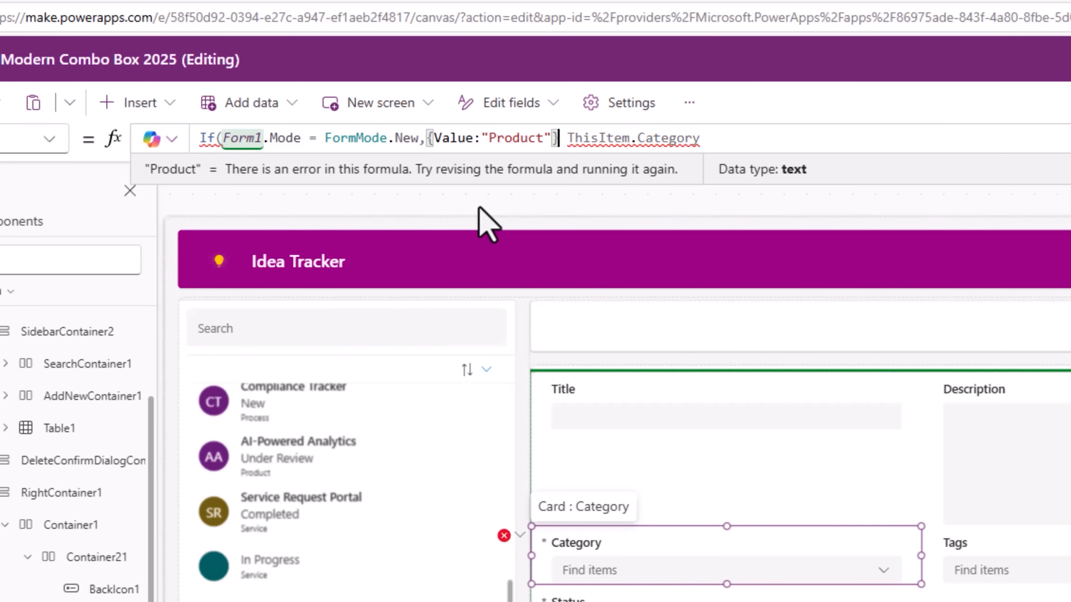
pyautogui.write(',')
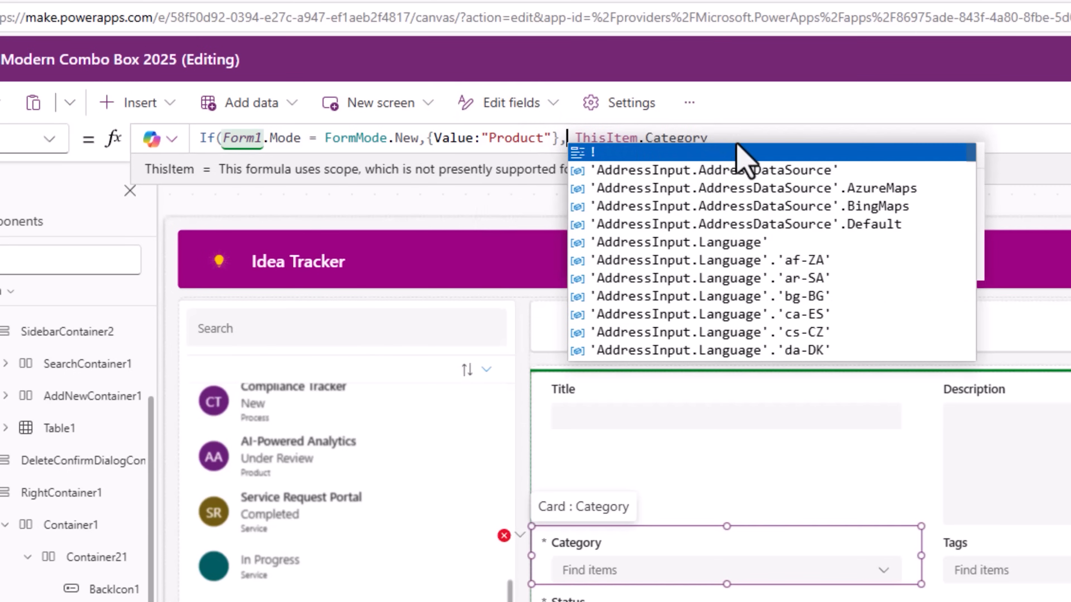
pyautogui.click(729, 138)
pyautogui.write(')')
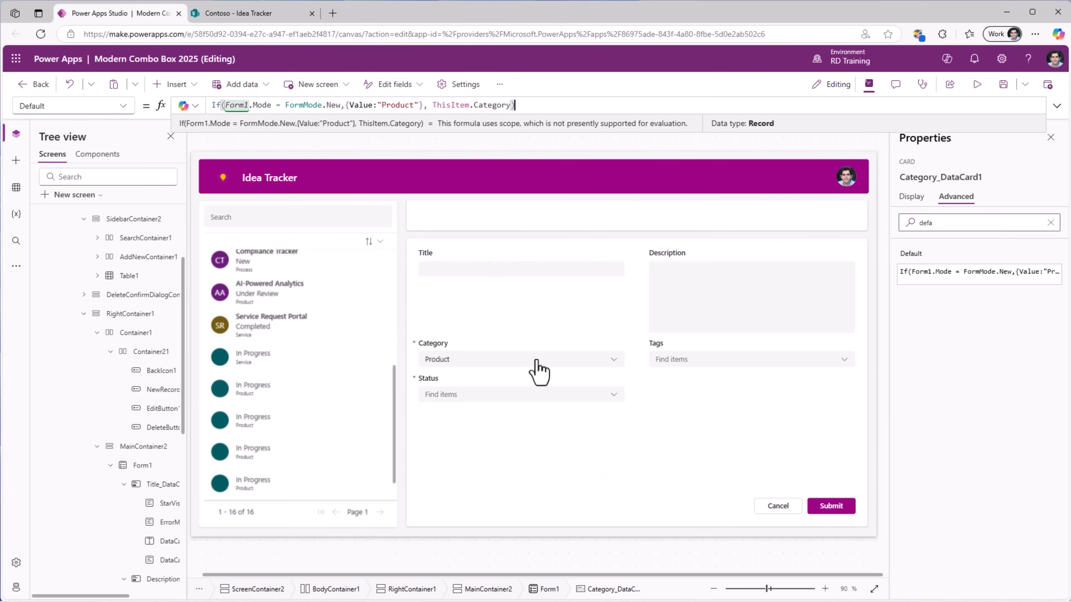
# Step: Preview the app with a new record to check the default Category and the Tags choices, and leave the preview
pyautogui.press('F5')
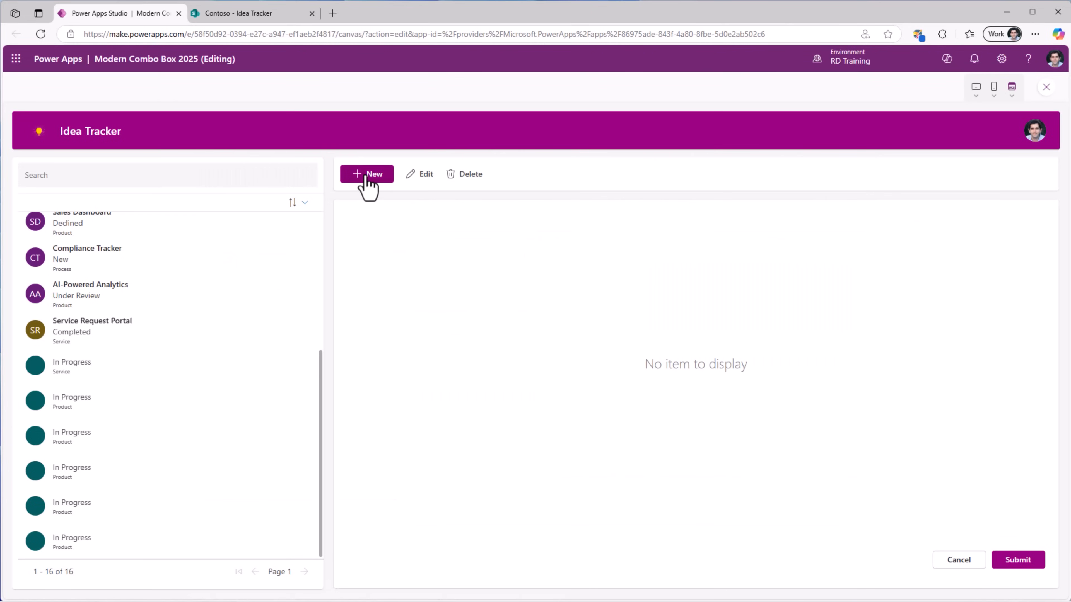
pyautogui.click(365, 177)
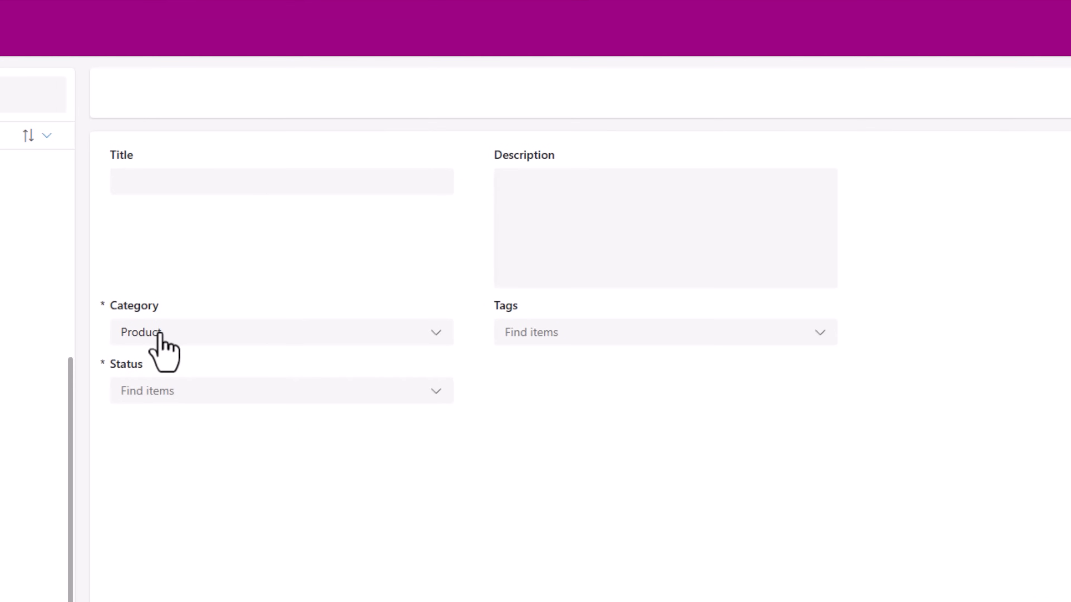
pyautogui.click(638, 344)
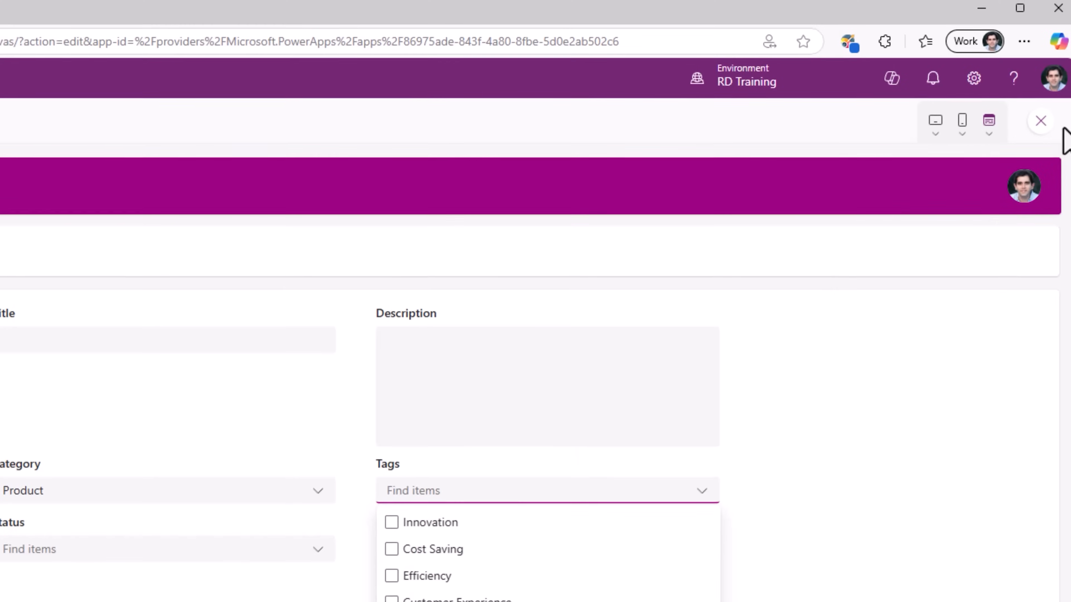
pyautogui.click(1037, 136)
# Step: Unlock the Tags card and insert If(Form1.Mode=FormMode.New, ahead of ThisItem.Tags in its Default formula
pyautogui.click(473, 331)
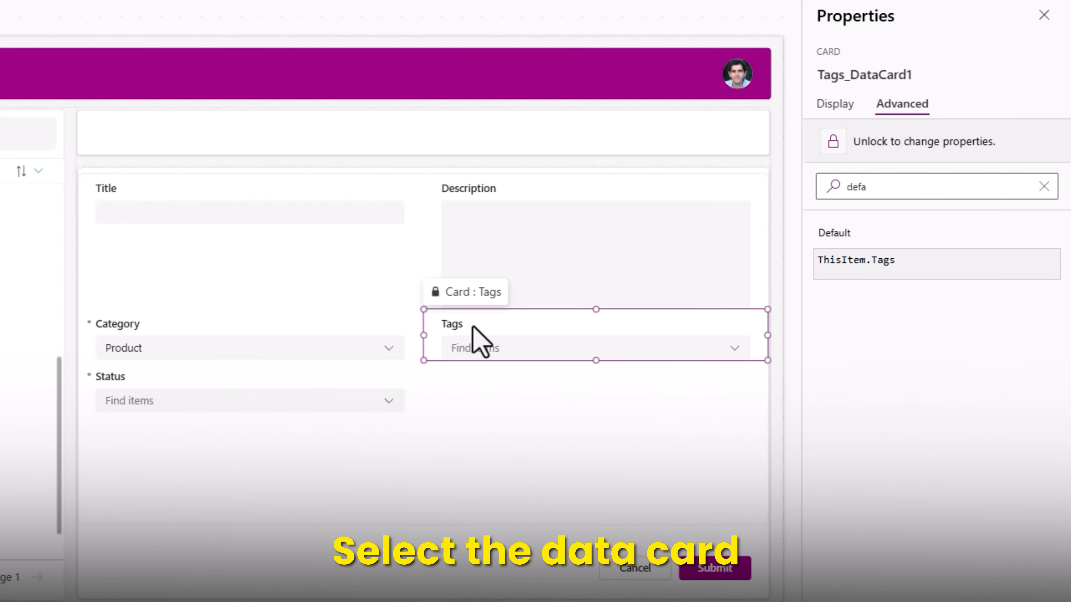
pyautogui.click(922, 153)
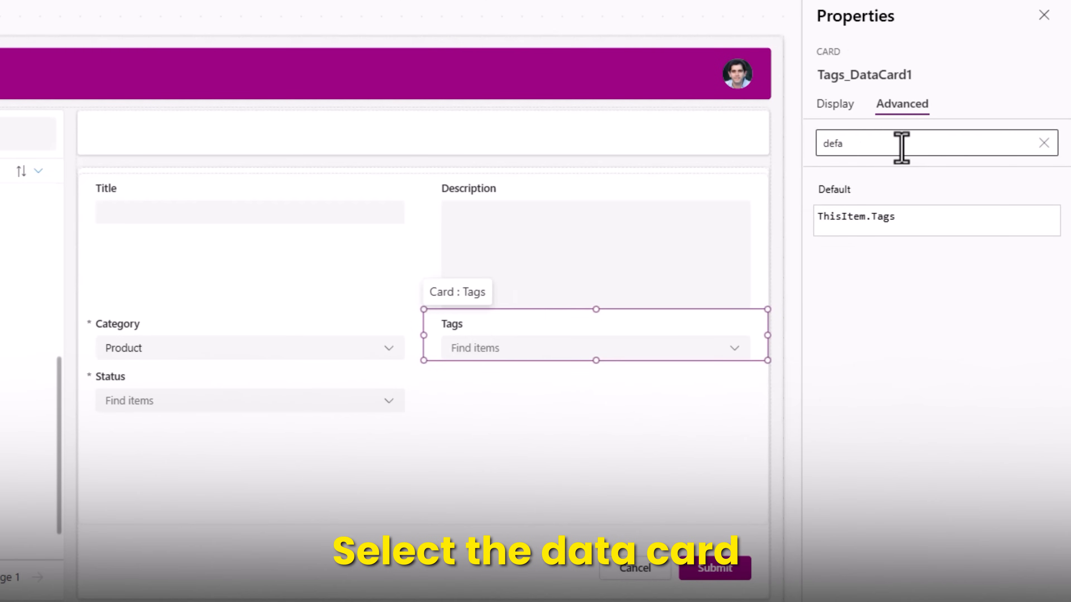
pyautogui.click(835, 208)
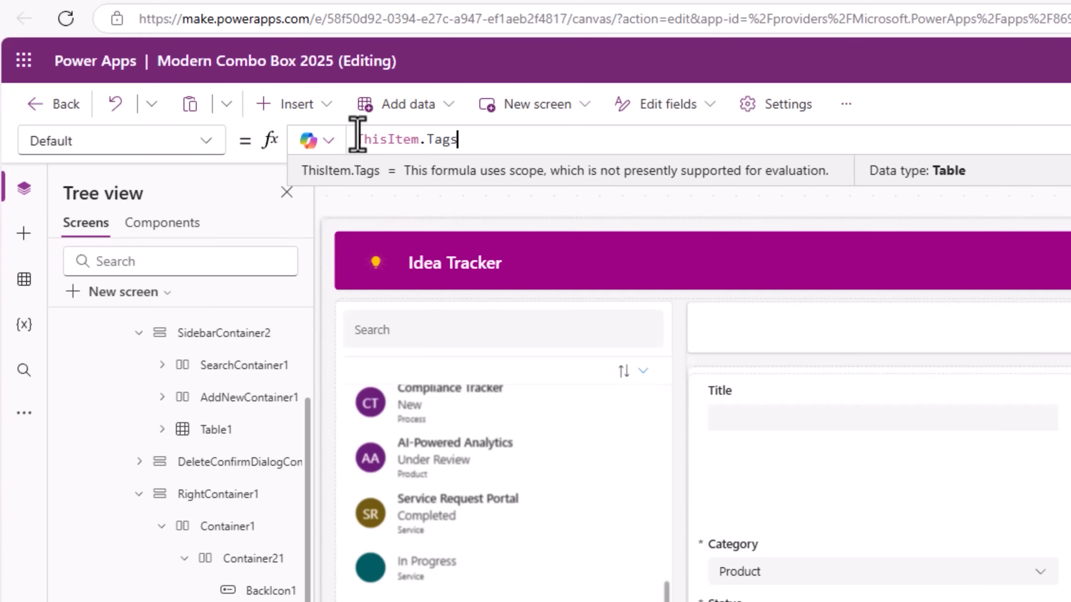
pyautogui.write('Form1.')
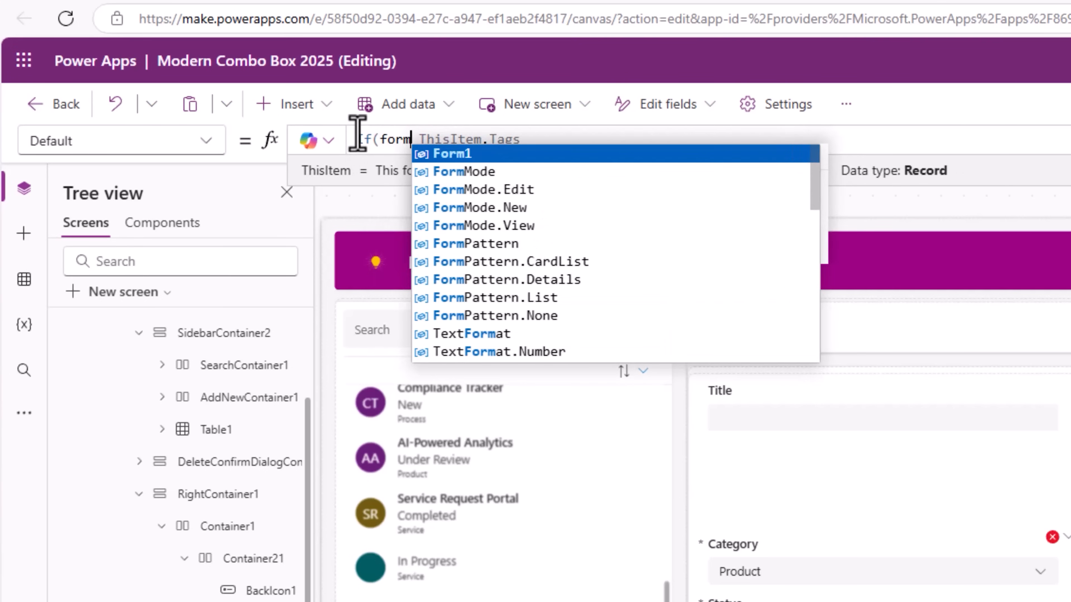
pyautogui.write('Mode=Form')
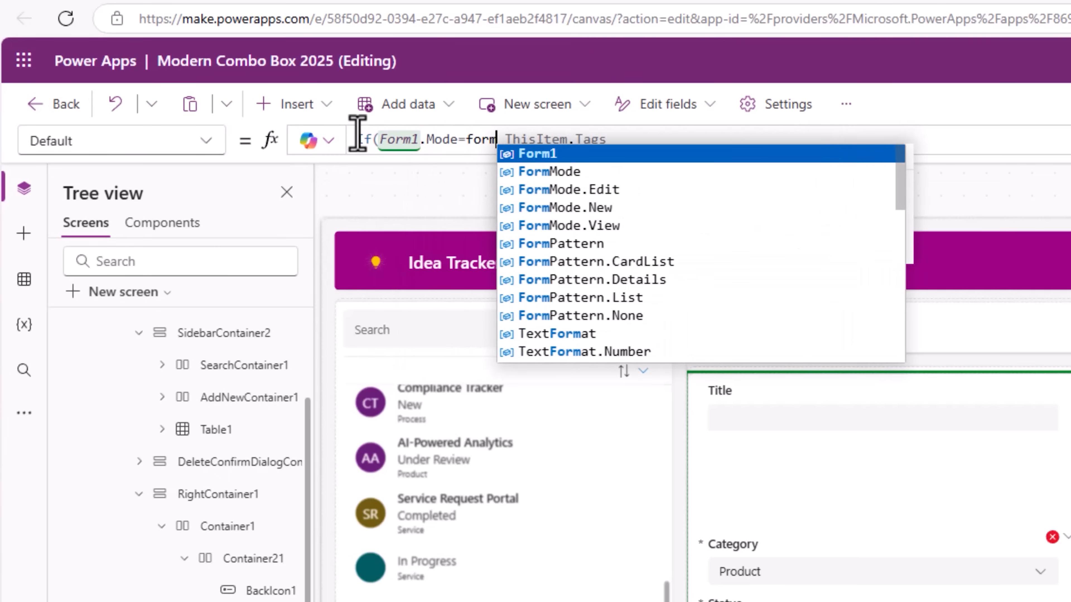
pyautogui.press('Down')
pyautogui.press('Down')
pyautogui.press('Down')
pyautogui.press('Tab')
pyautogui.write(', ')
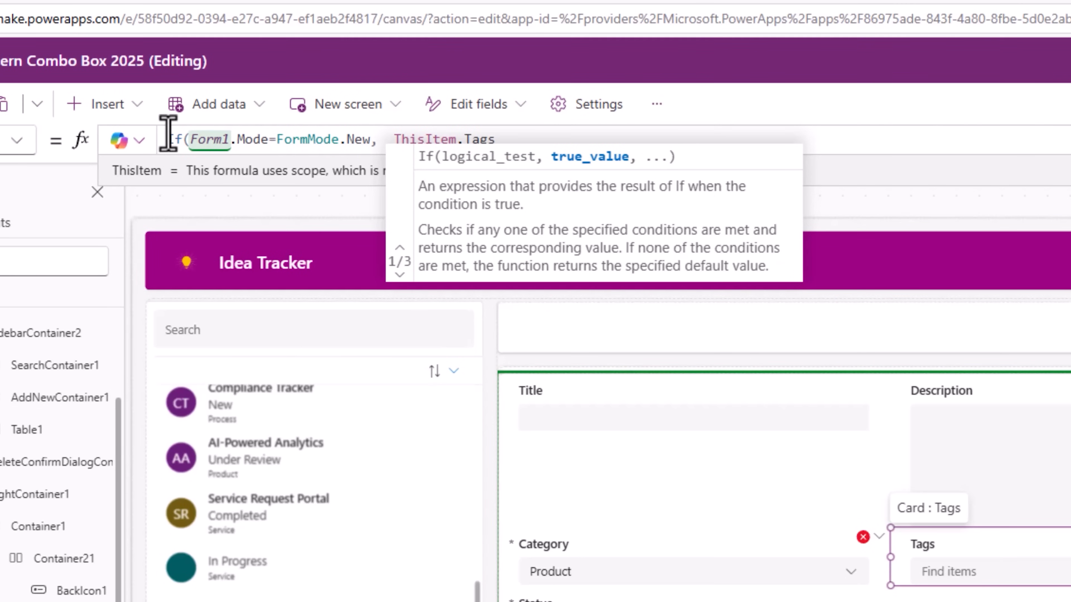
# Step: Complete the Tags Default formula with the table [{Value:"AI"}] for new records and ThisItem.Tags otherwise
pyautogui.write('[')
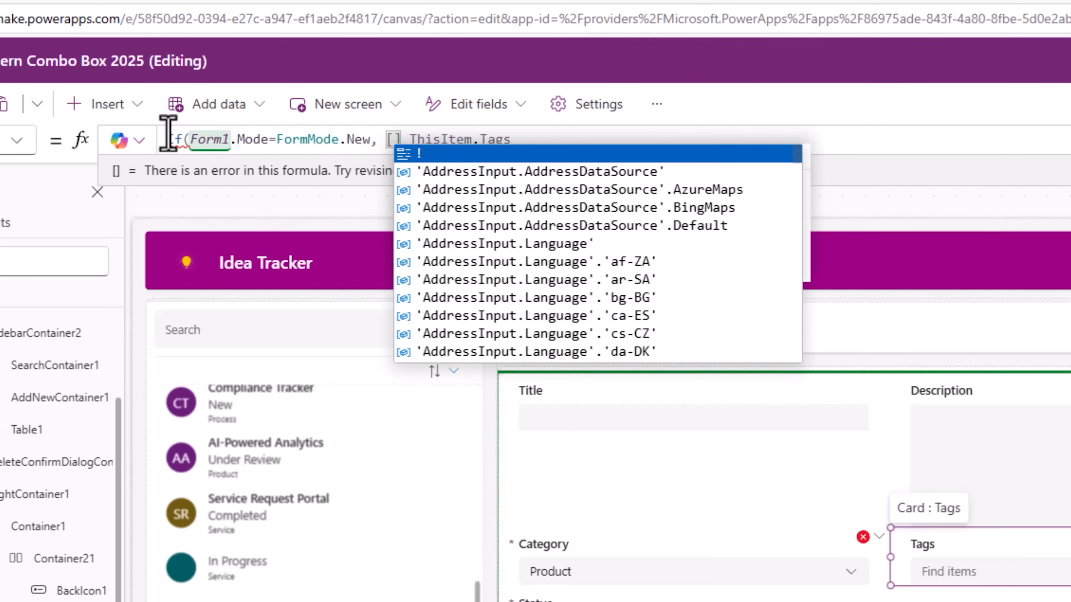
pyautogui.write('{Value')
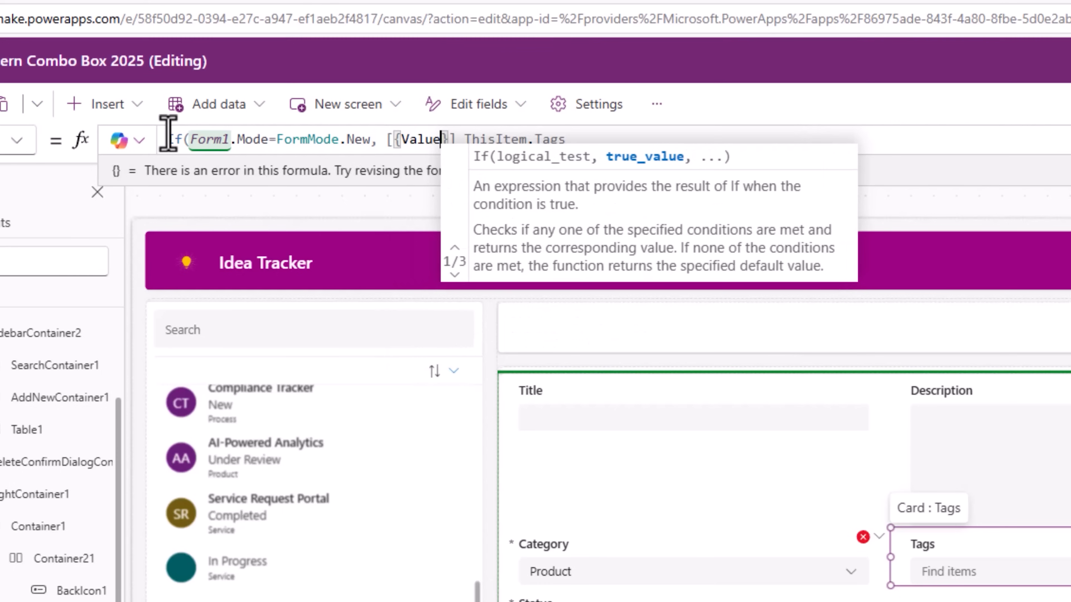
pyautogui.write(':"AI"')
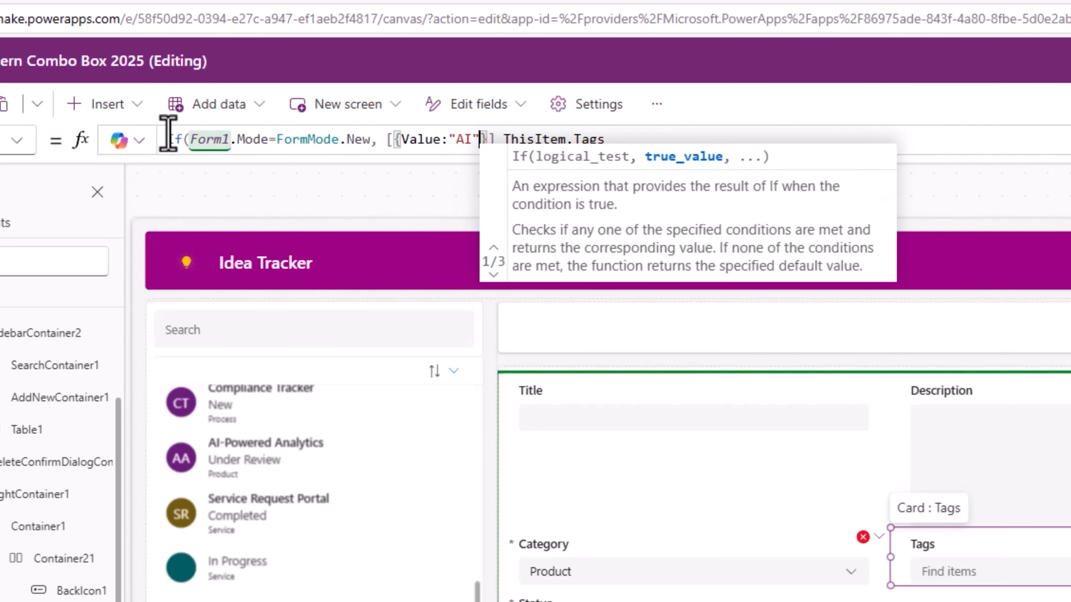
pyautogui.write('}],')
pyautogui.press('End')
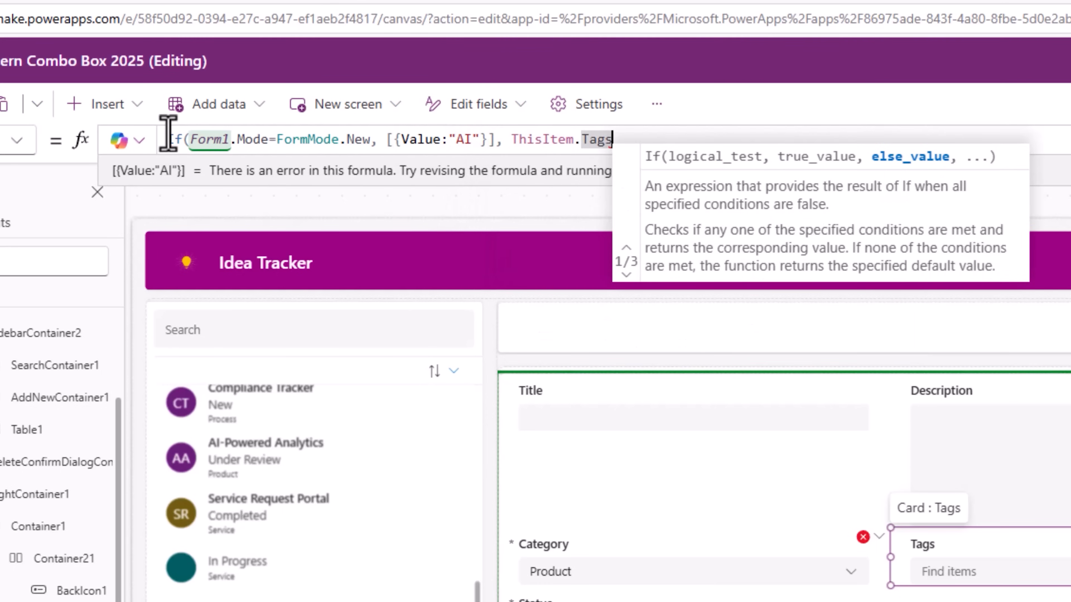
pyautogui.write(')')
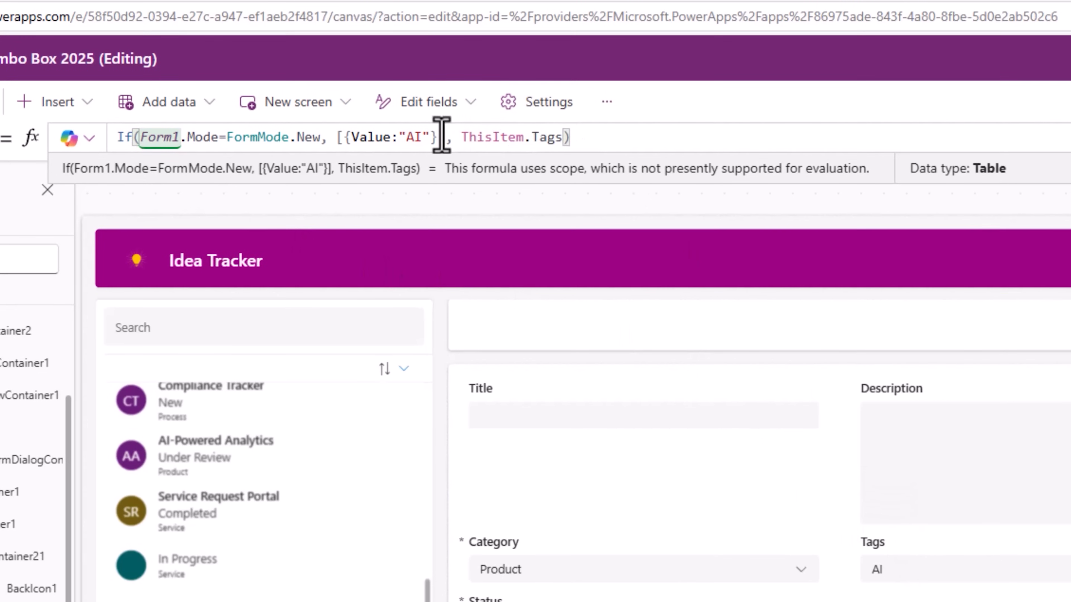
# Step: Add {Value:"Automation"} as a second default tag after the AI record in the Tags Default formula
pyautogui.press('Left')
pyautogui.write(',{Value:')
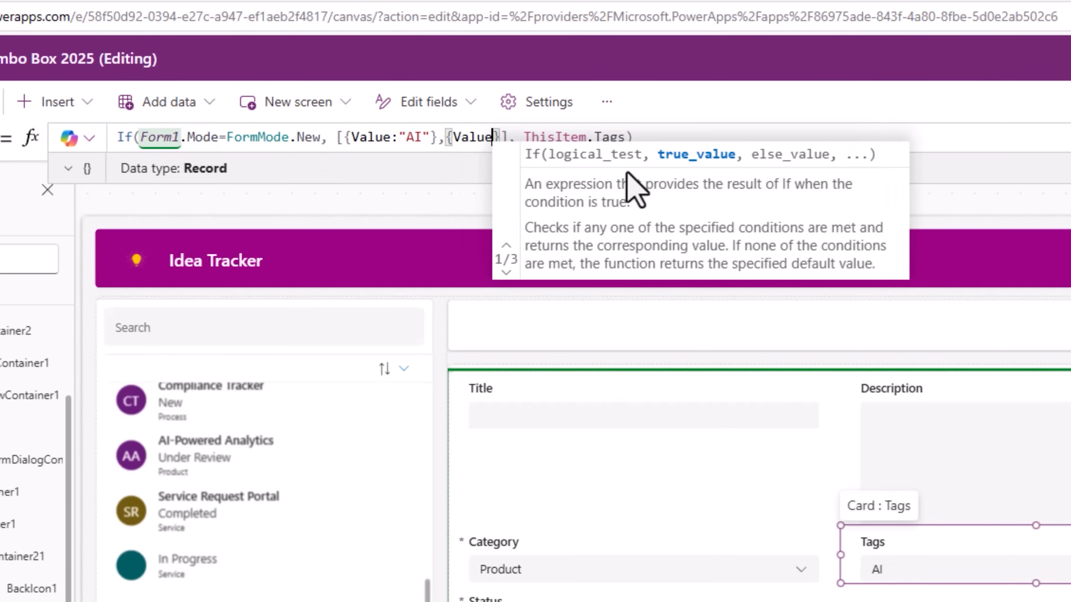
pyautogui.write('"Automation"')
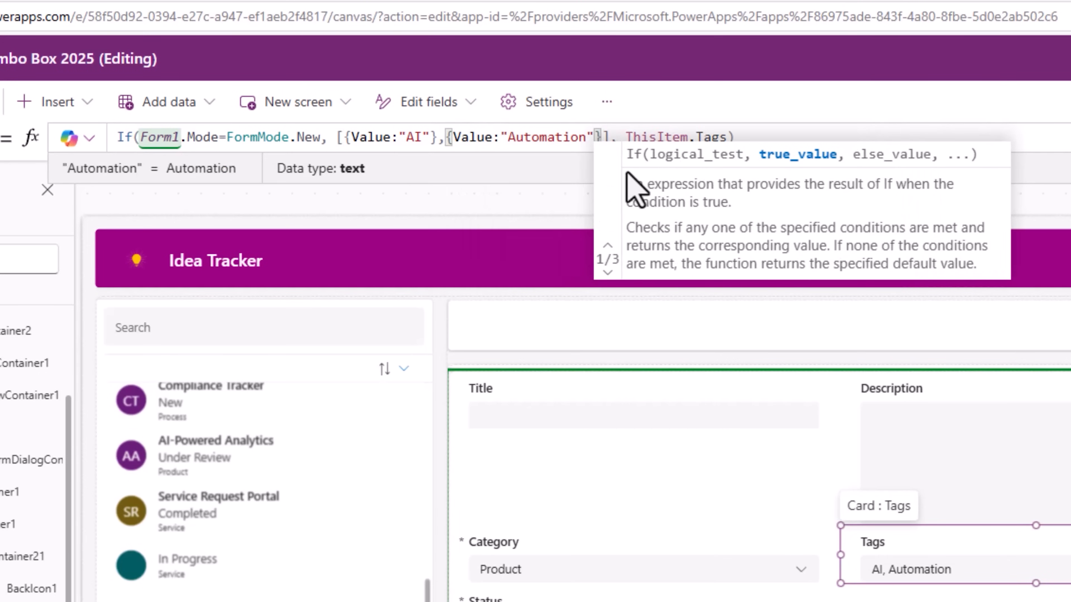